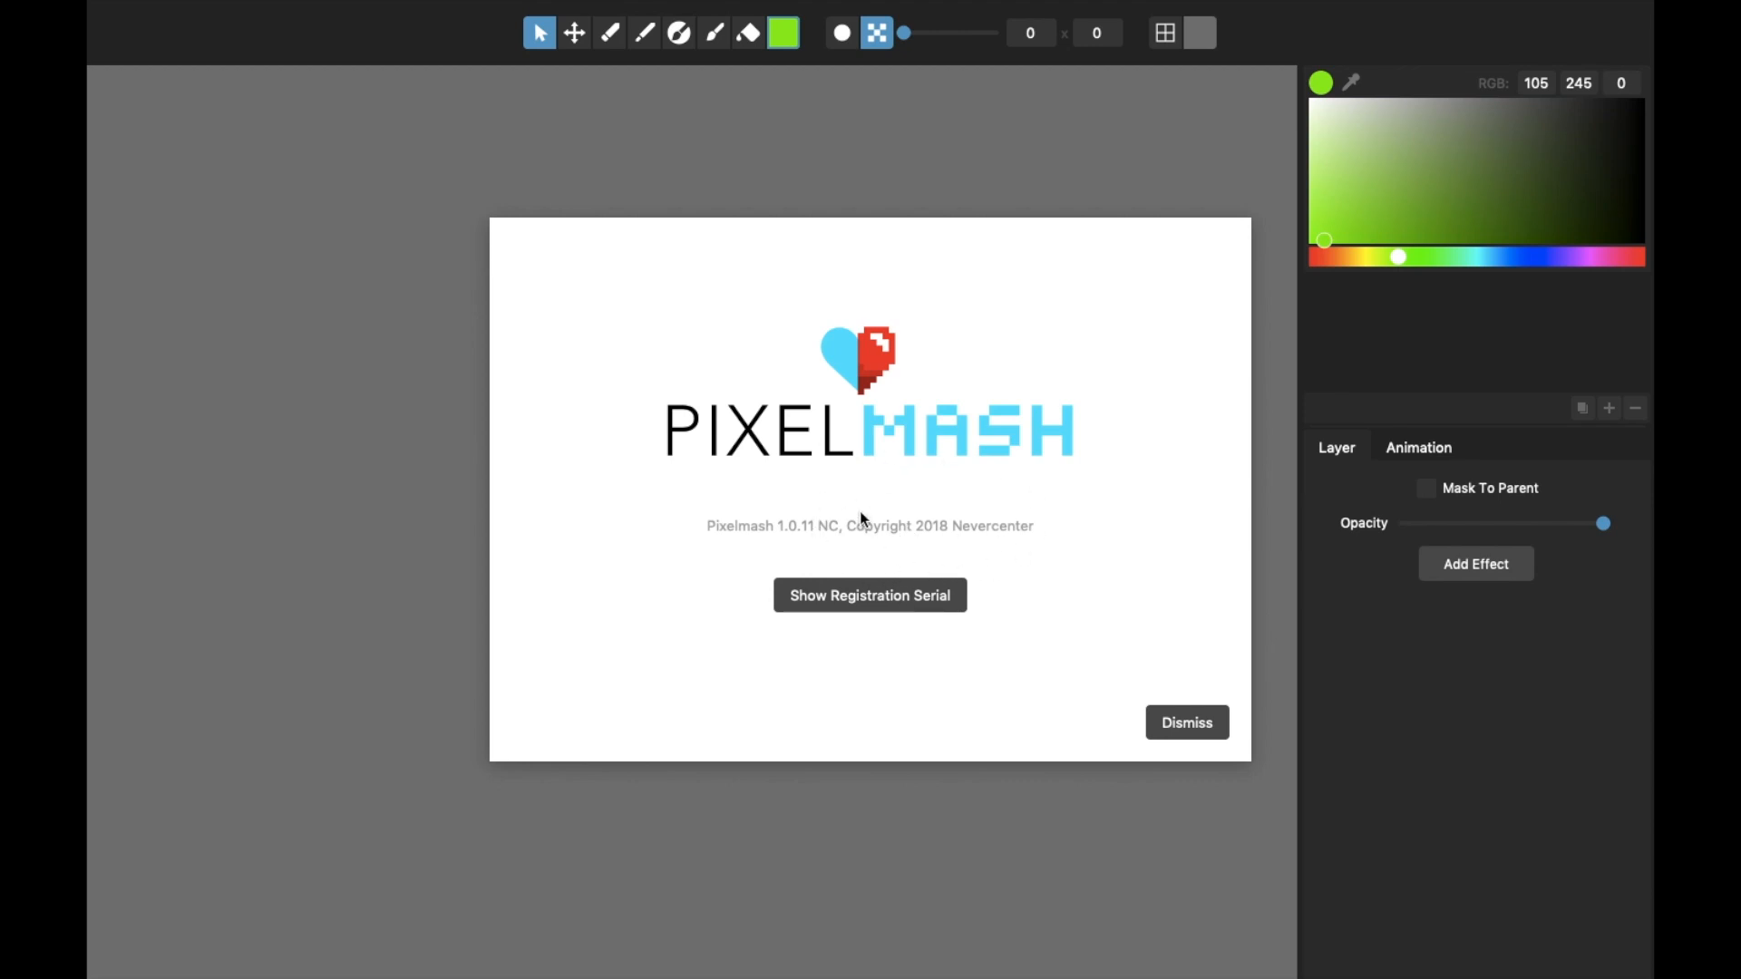
Step: Dismiss the welcome screen and create a new project 64 wide by 64 high at scale 10
{"action": "left_click", "coordinate": [1184, 724]}
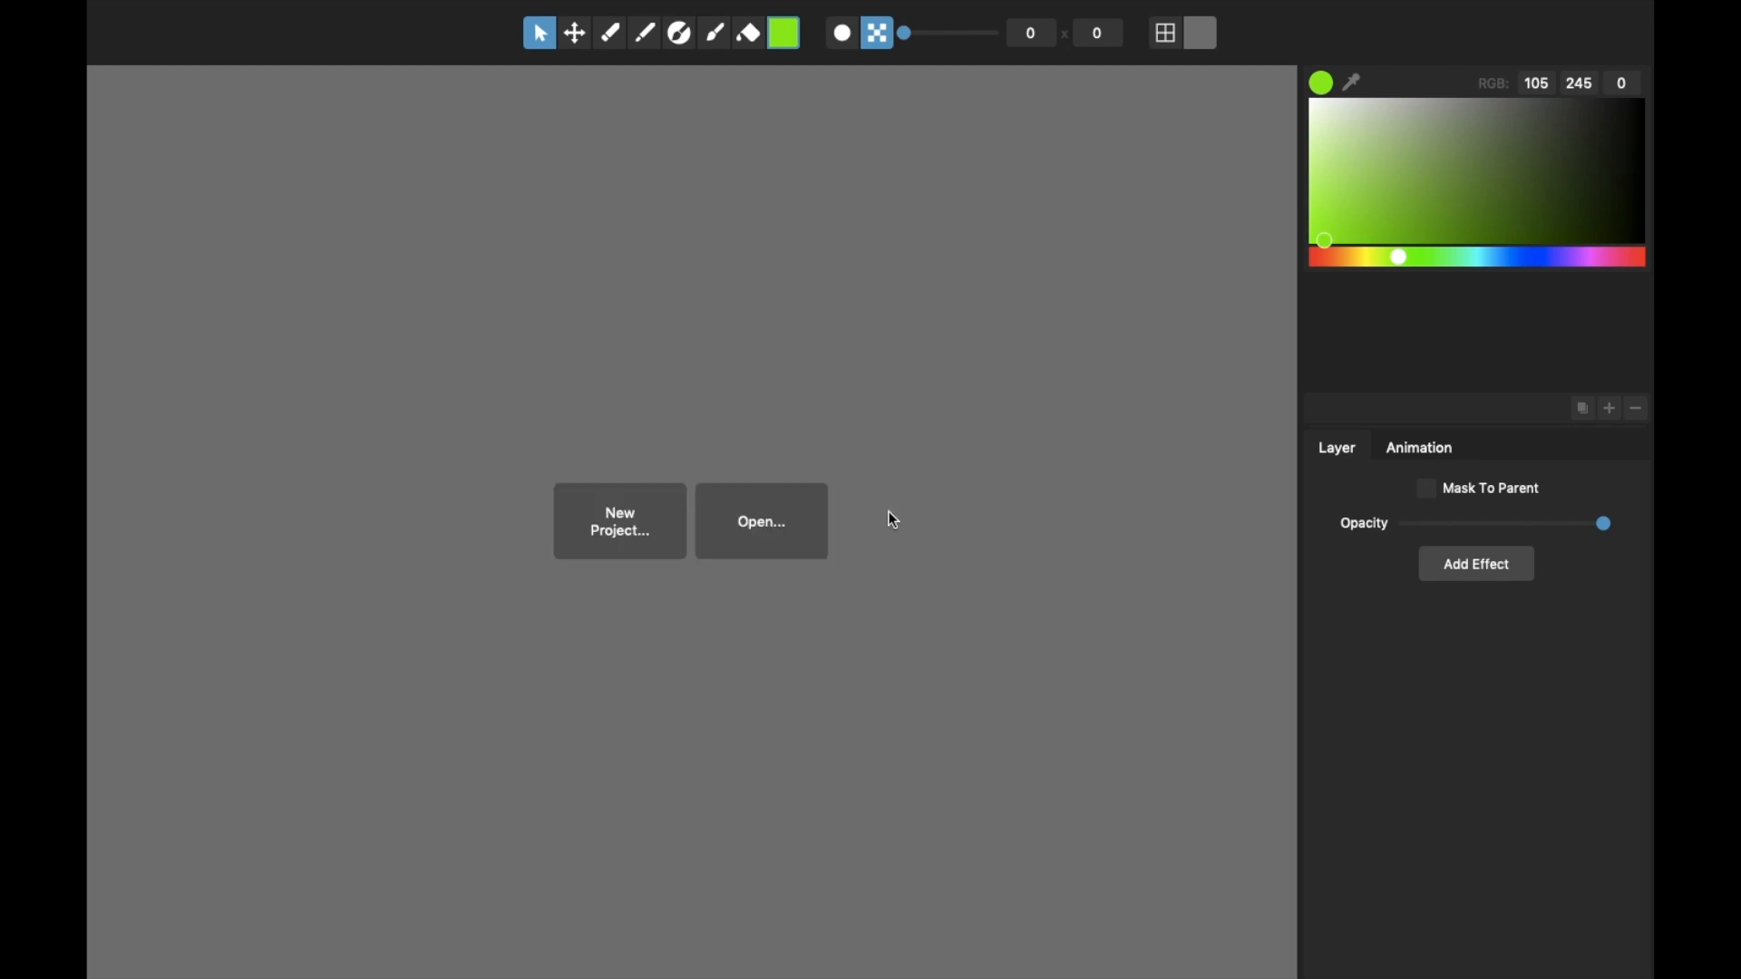
{"action": "left_click", "coordinate": [640, 515]}
{"action": "left_click", "coordinate": [782, 435]}
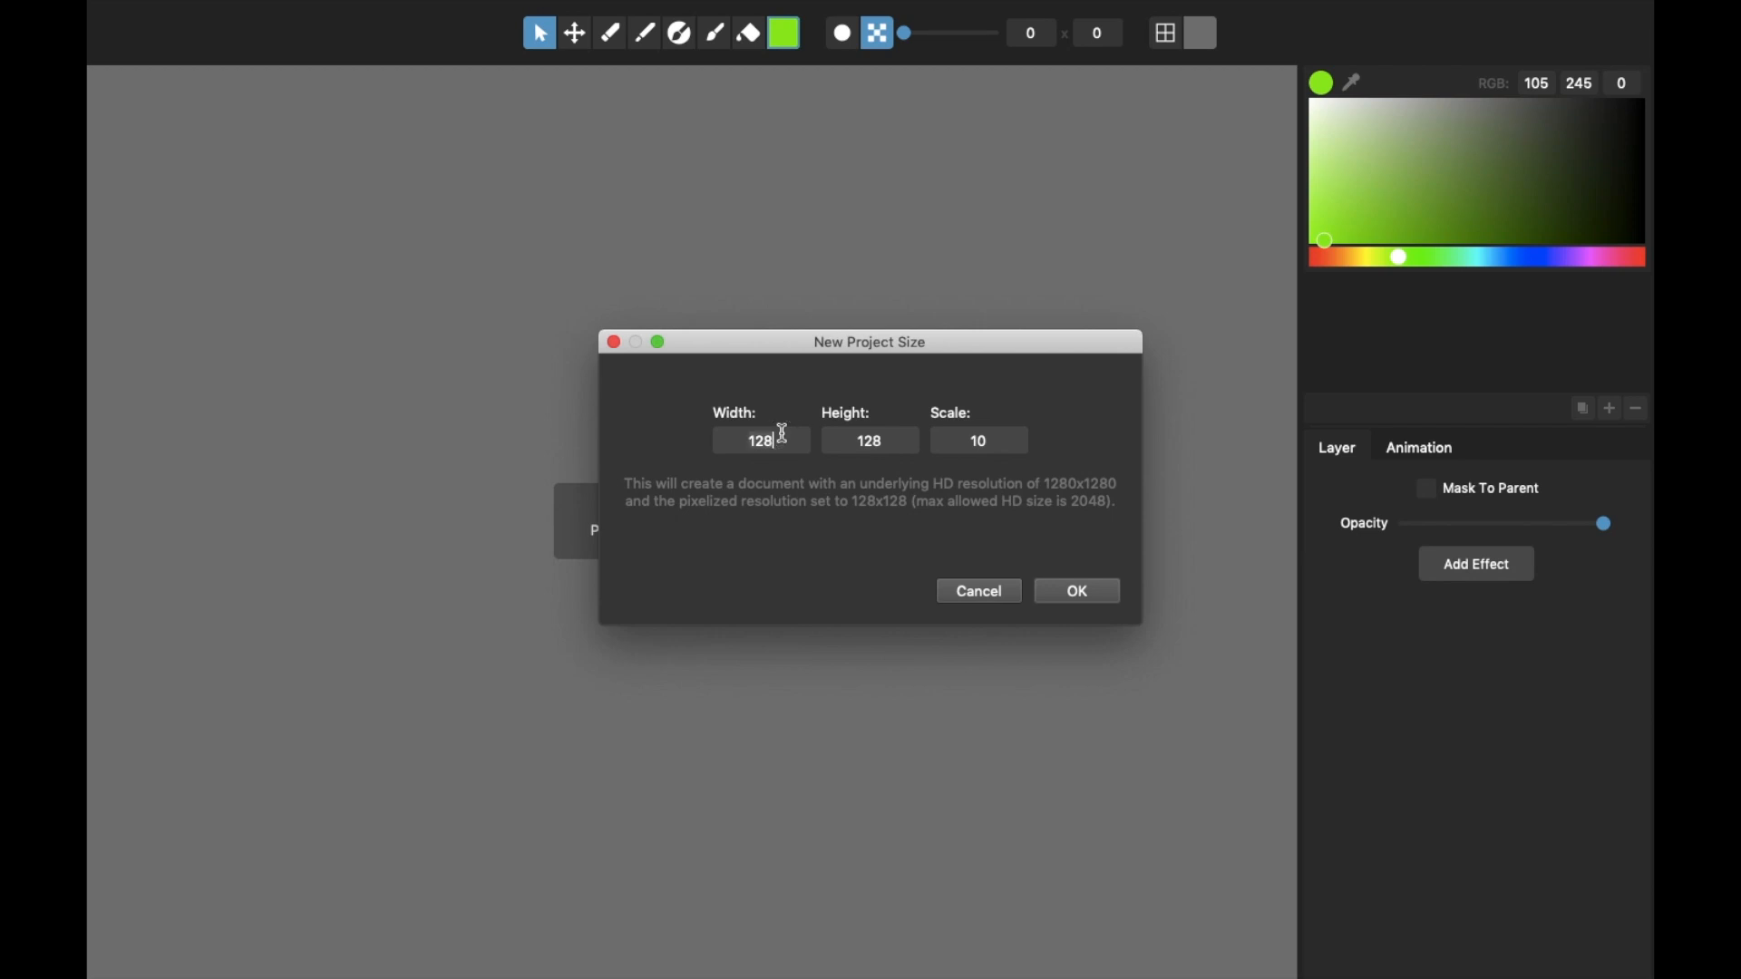
{"action": "key", "text": "BackSpace"}
{"action": "key", "text": "BackSpace"}
{"action": "key", "text": "BackSpace"}
{"action": "type", "text": "64"}
{"action": "key", "text": "Tab"}
{"action": "type", "text": "64"}
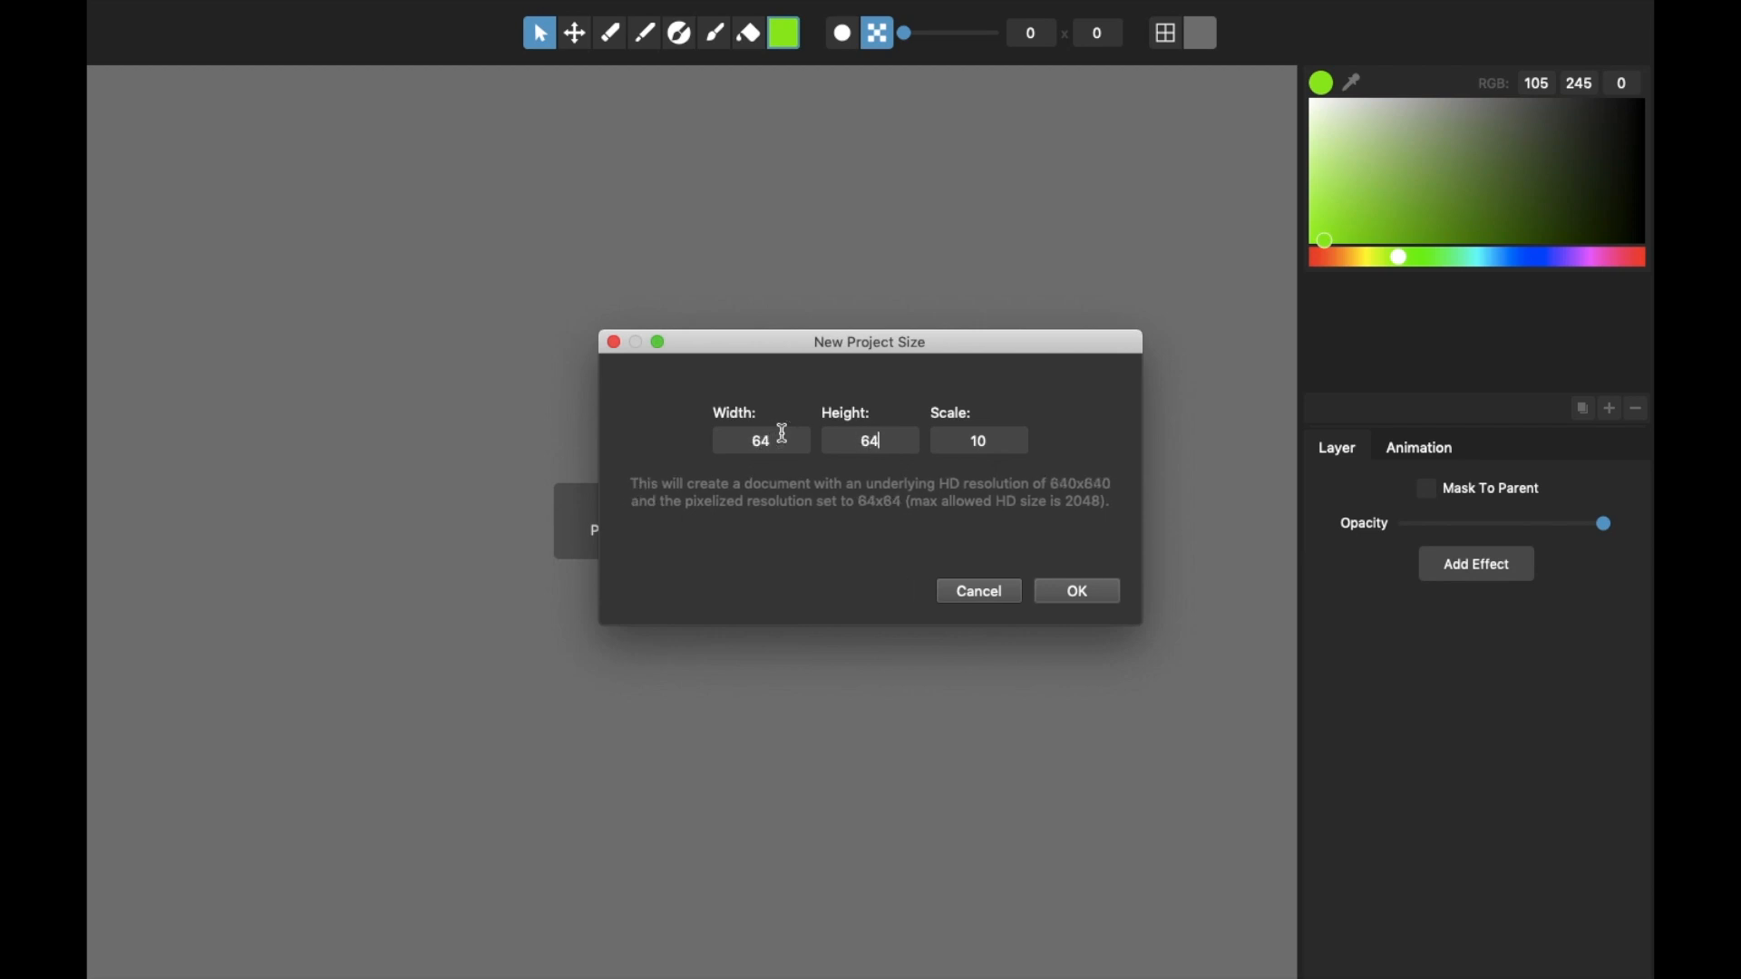
{"action": "left_click", "coordinate": [998, 433]}
{"action": "left_click", "coordinate": [1096, 598]}
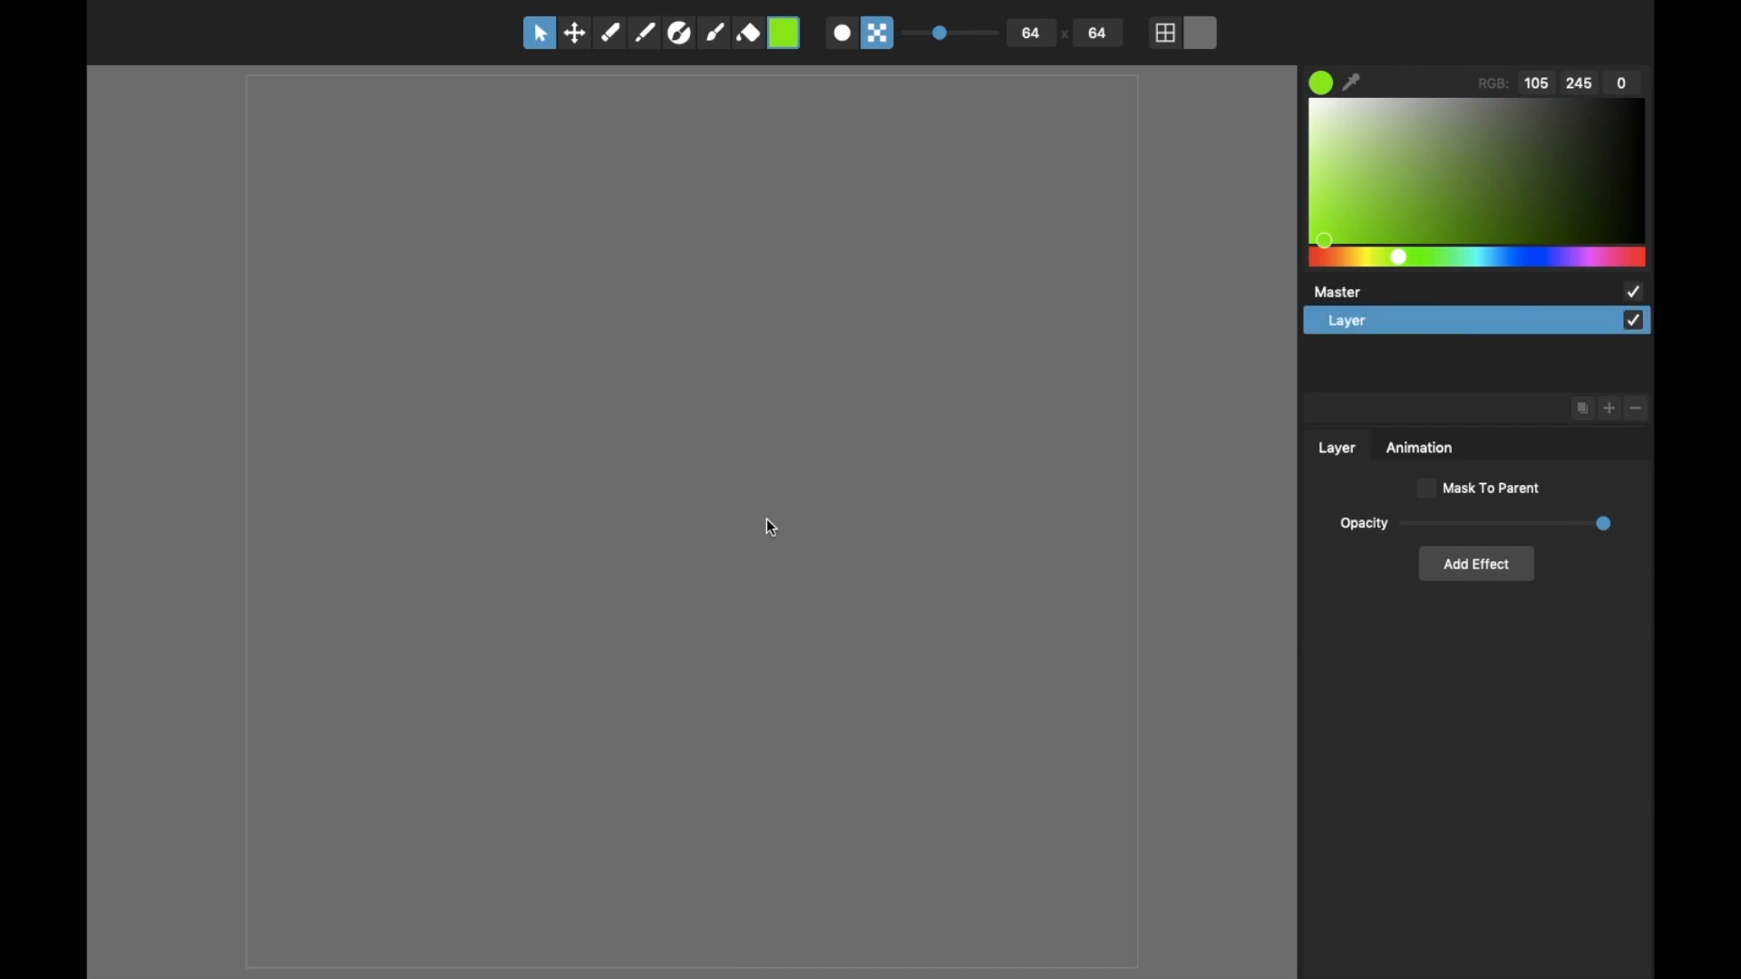
Step: Turn on the pixel grid over the canvas
{"action": "left_click", "coordinate": [1164, 34]}
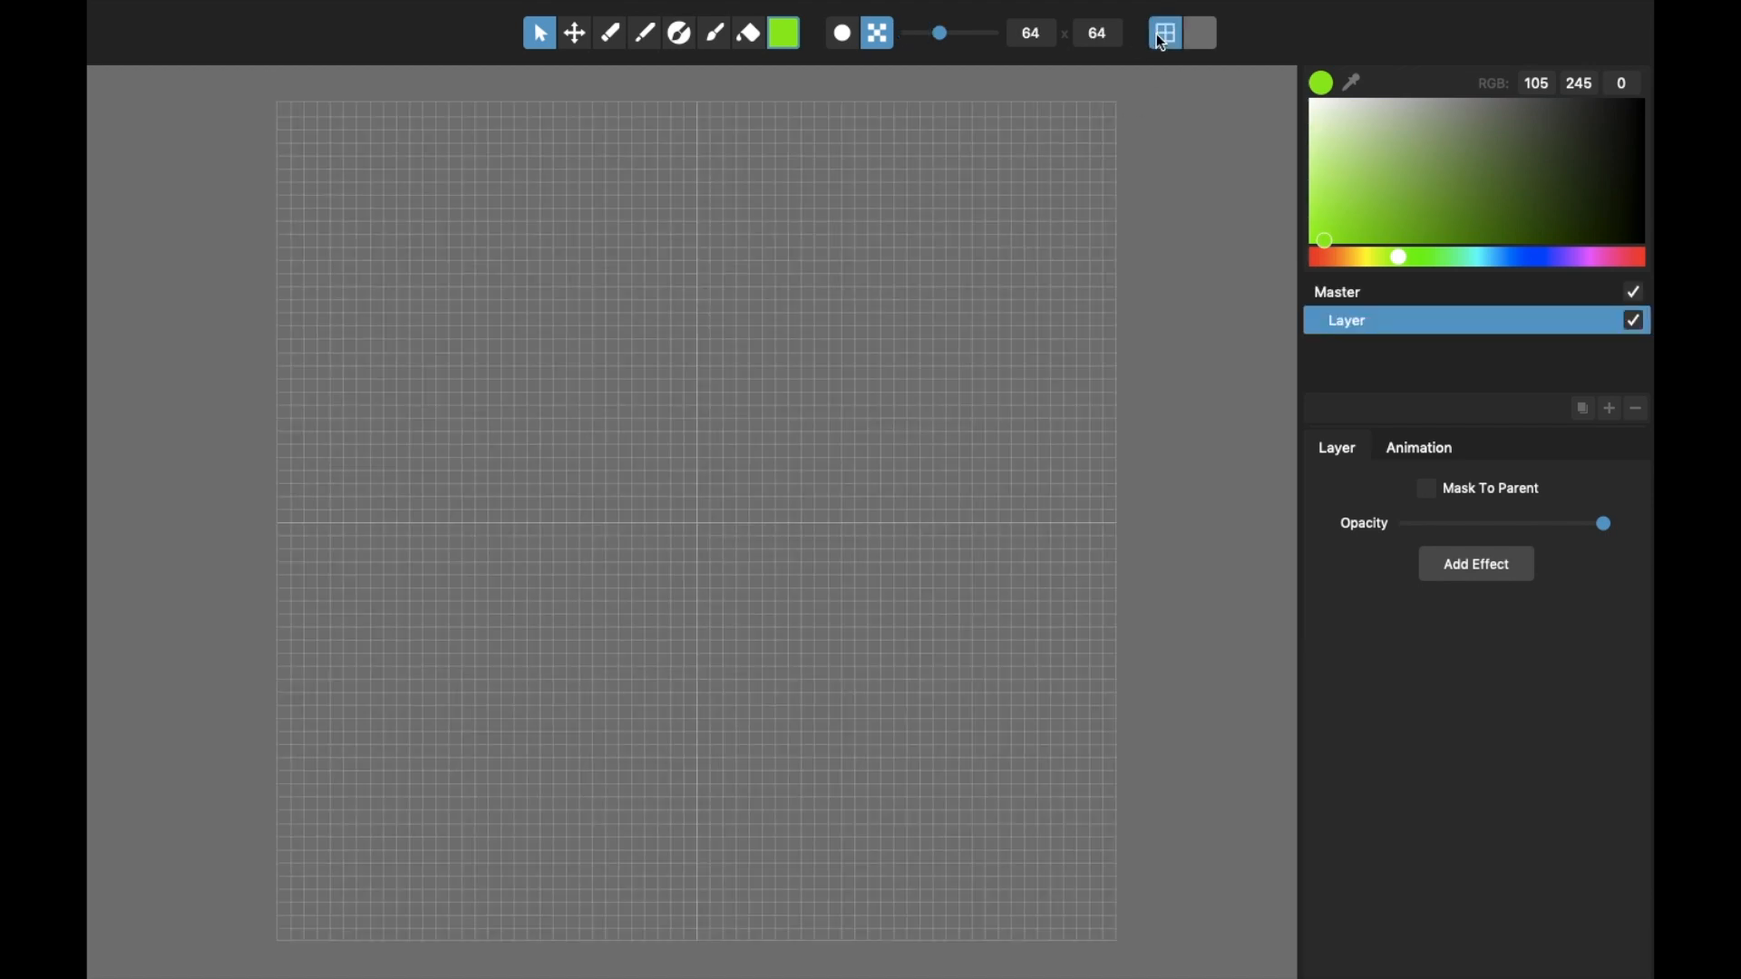
{"action": "double_click", "coordinate": [1164, 34]}
{"action": "left_click", "coordinate": [1163, 36]}
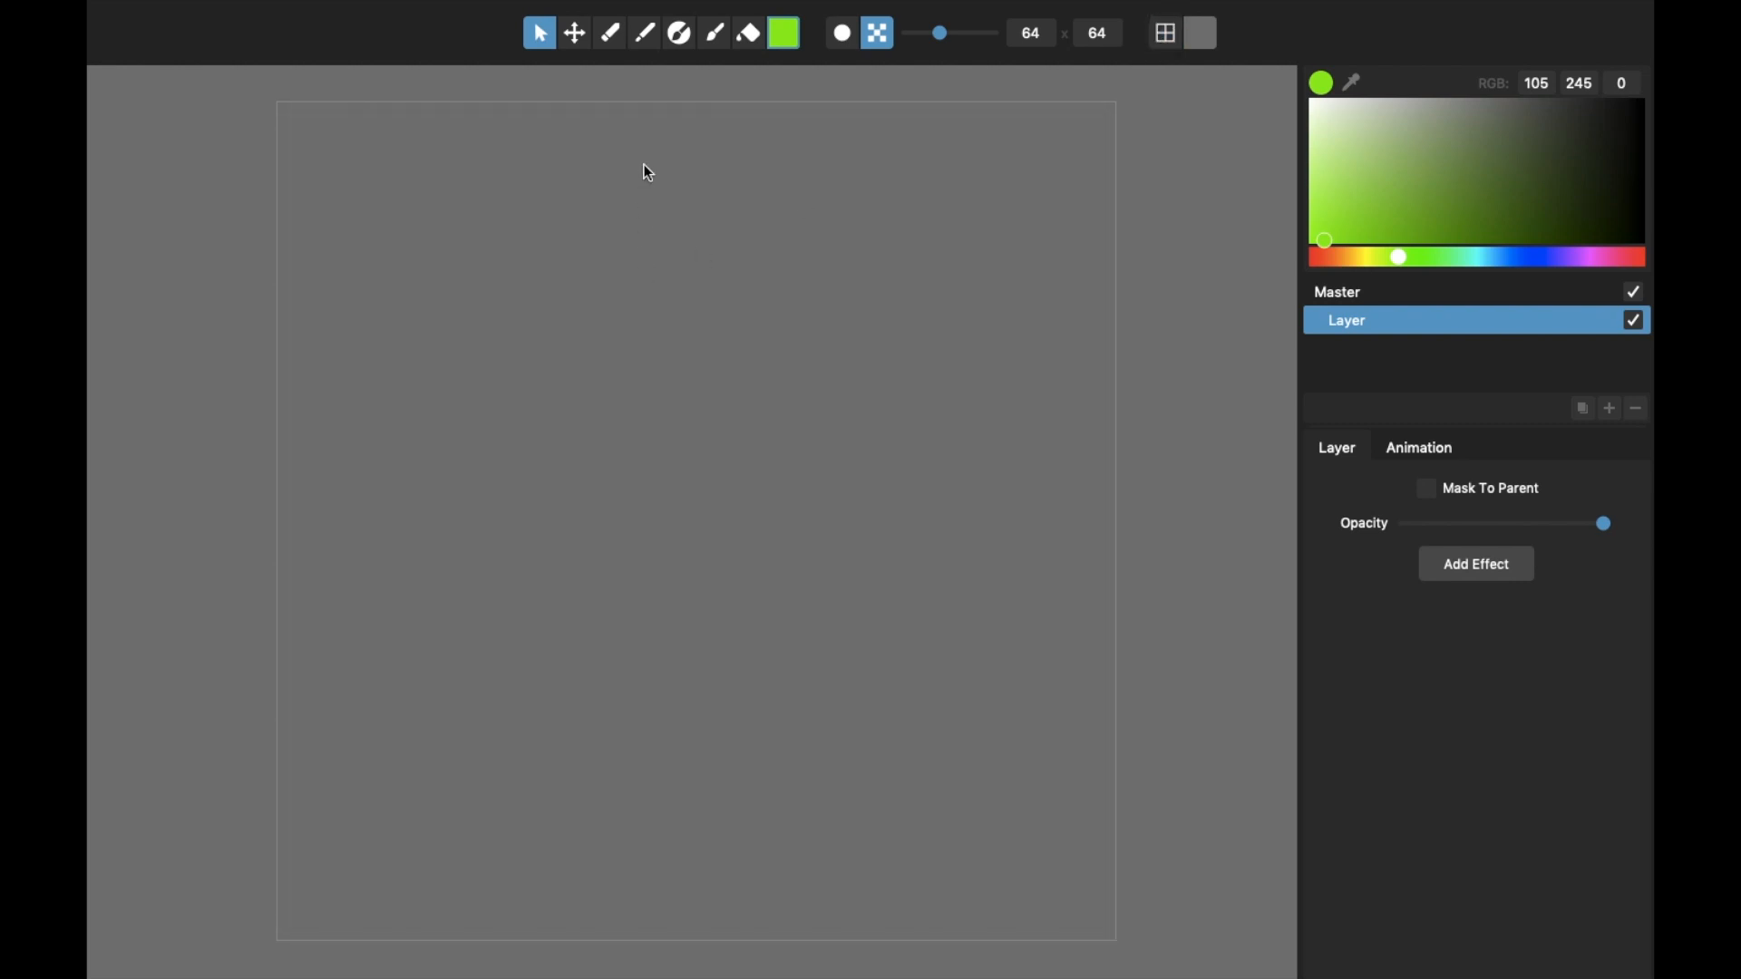
{"action": "left_click", "coordinate": [1167, 38]}
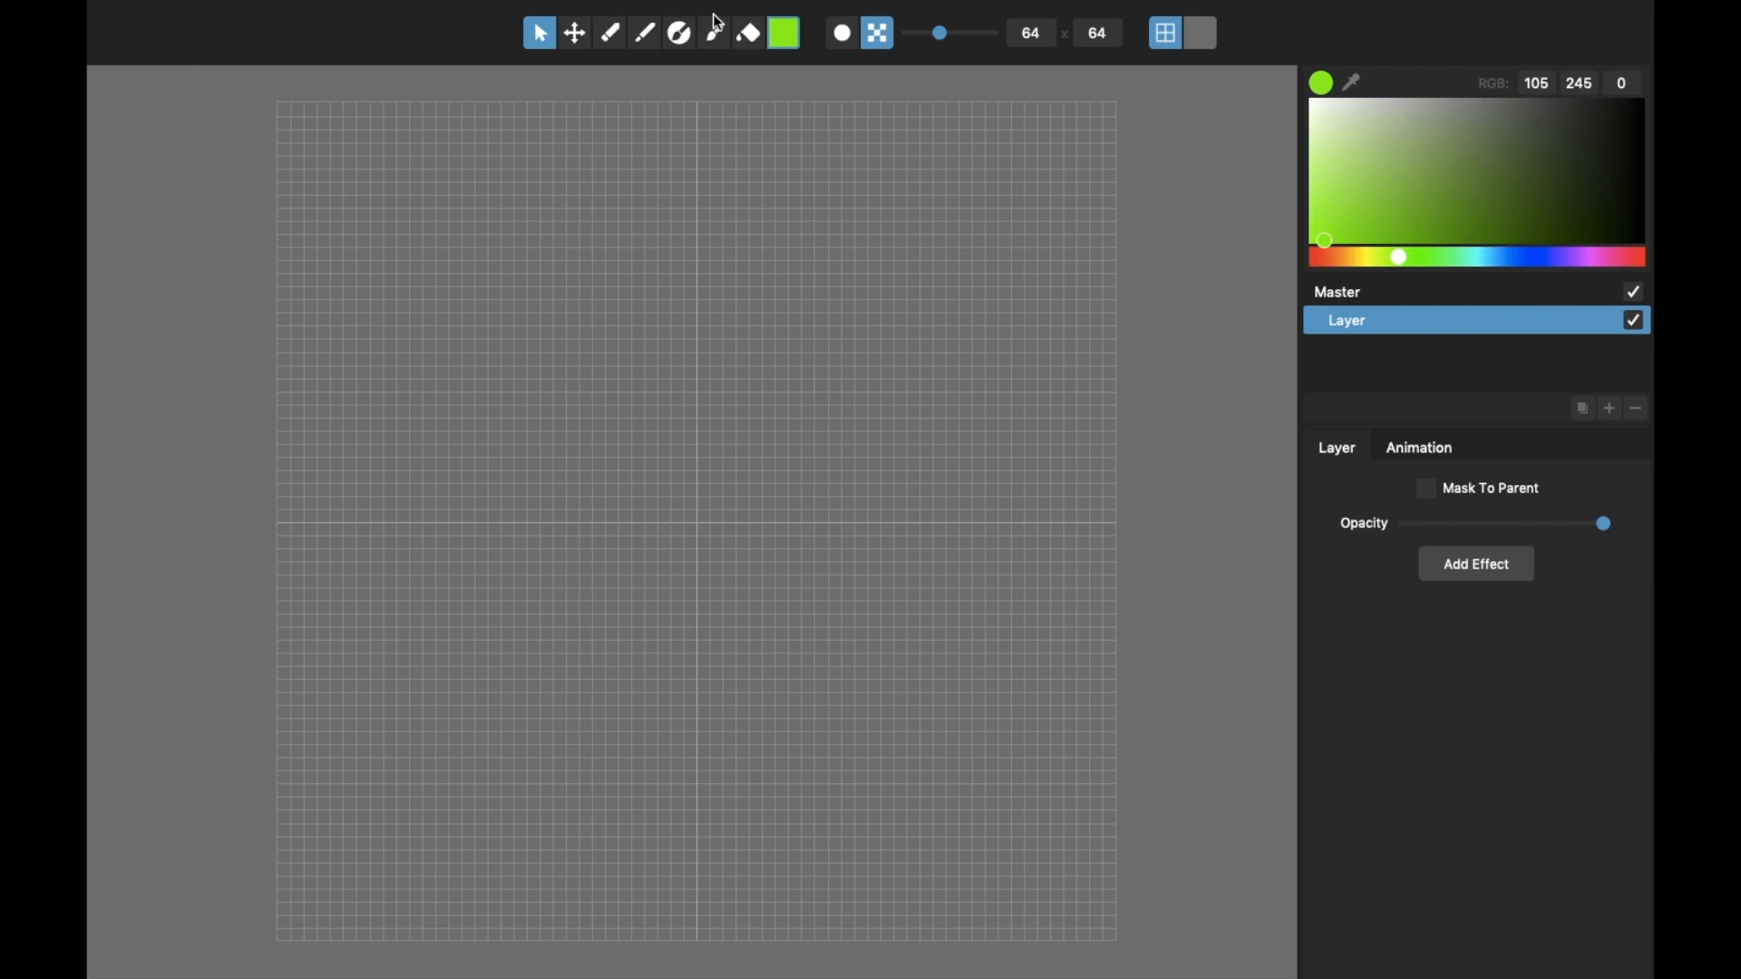
Step: Draw two freehand green Pencil strokes in the canvas's upper middle, the first in pixelated view and the second in HD view
{"action": "left_click", "coordinate": [638, 39]}
{"action": "mouse_move", "coordinate": [559, 279]}
{"action": "left_mouse_down"}
{"action": "mouse_move", "coordinate": [587, 340]}
{"action": "mouse_move", "coordinate": [663, 346]}
{"action": "mouse_move", "coordinate": [800, 279]}
{"action": "mouse_move", "coordinate": [817, 367]}
{"action": "mouse_move", "coordinate": [832, 529]}
{"action": "left_mouse_up"}
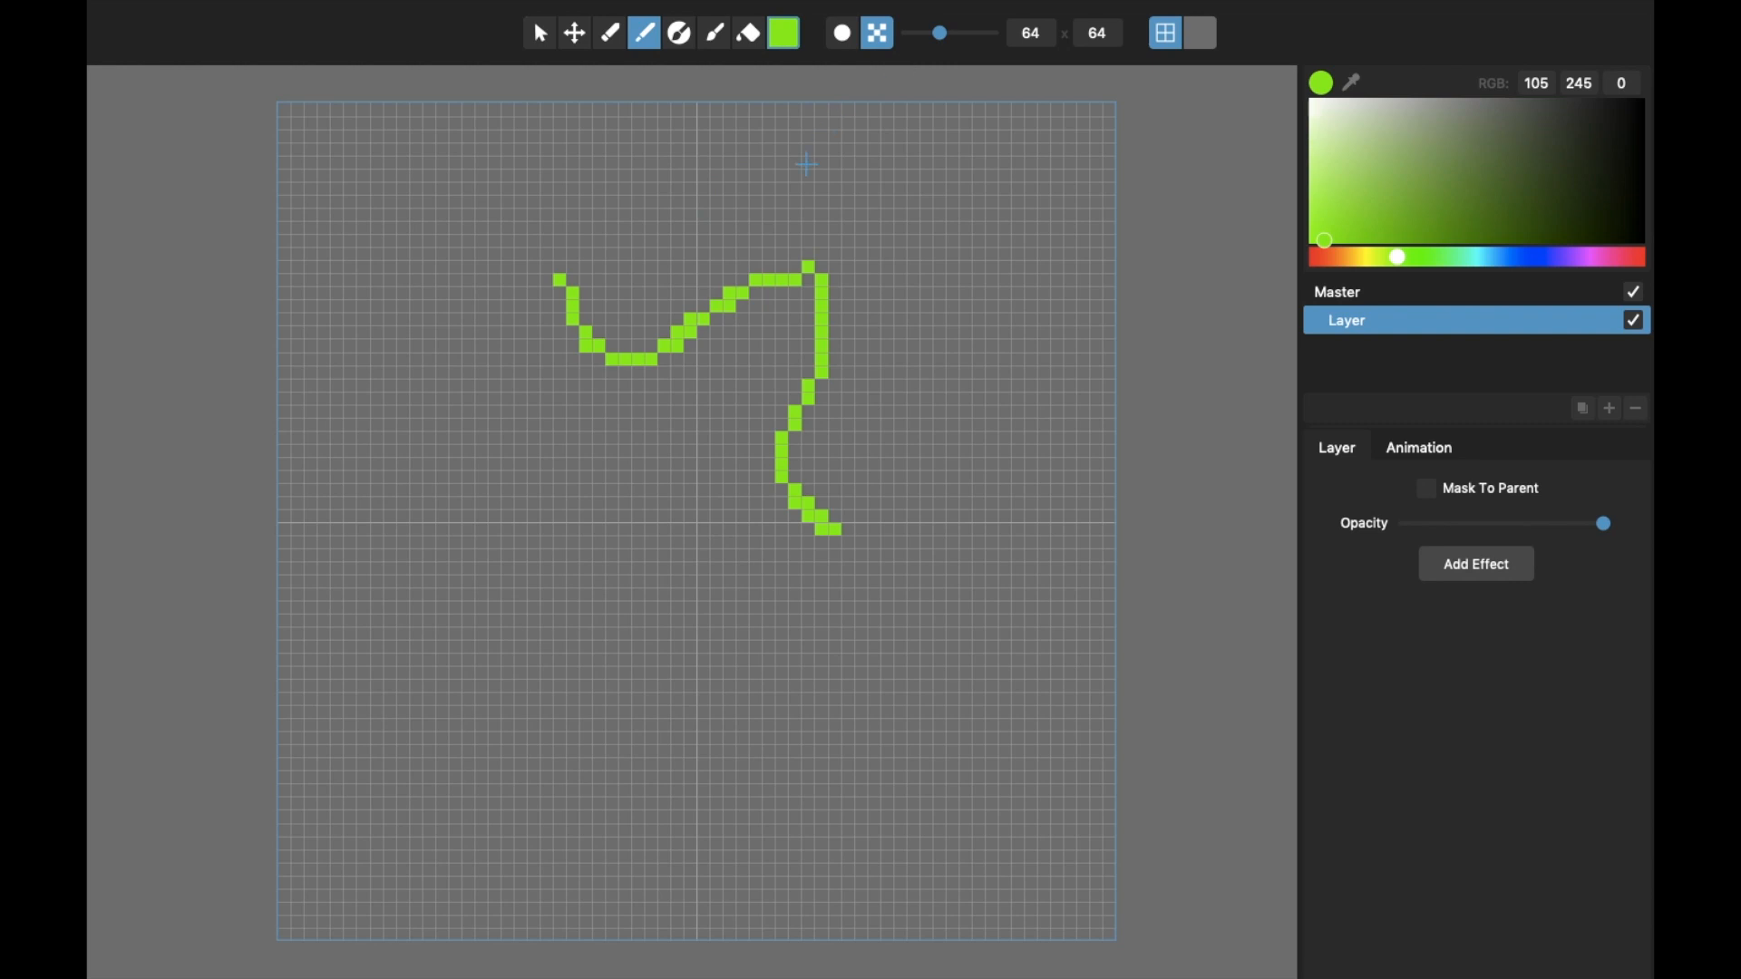
{"action": "key", "text": "Tab"}
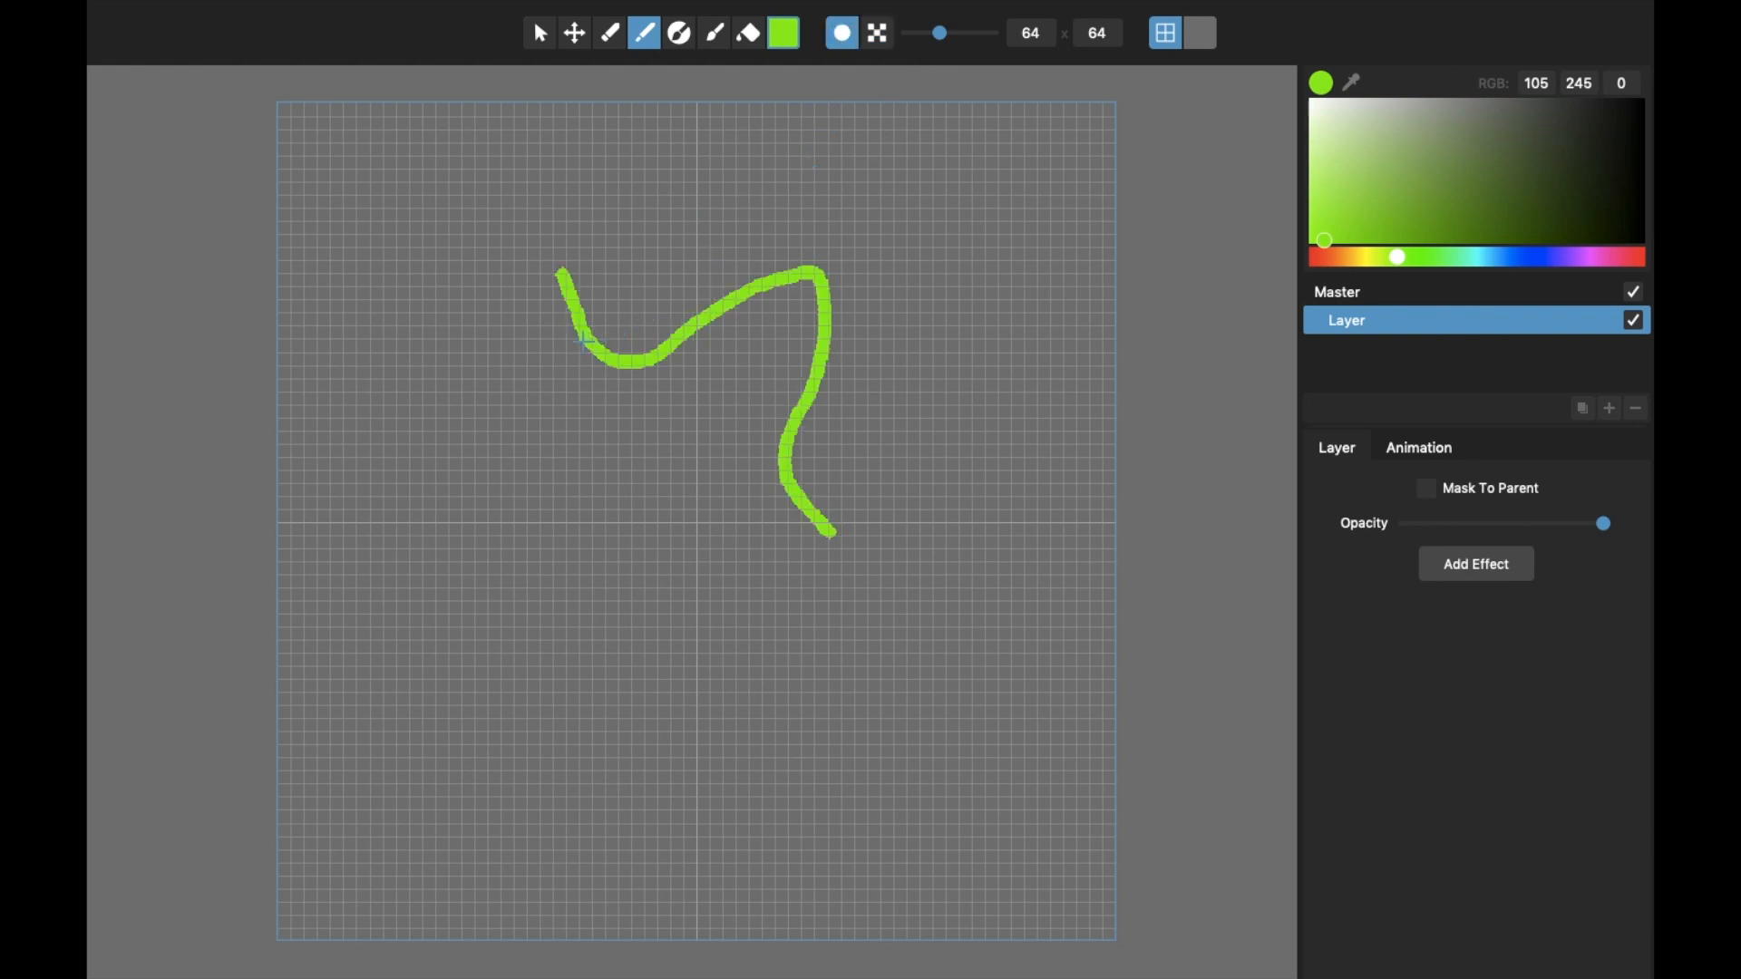
{"action": "mouse_move", "coordinate": [528, 343]}
{"action": "left_mouse_down"}
{"action": "mouse_move", "coordinate": [527, 493]}
{"action": "mouse_move", "coordinate": [673, 585]}
{"action": "mouse_move", "coordinate": [759, 581]}
{"action": "left_mouse_up"}
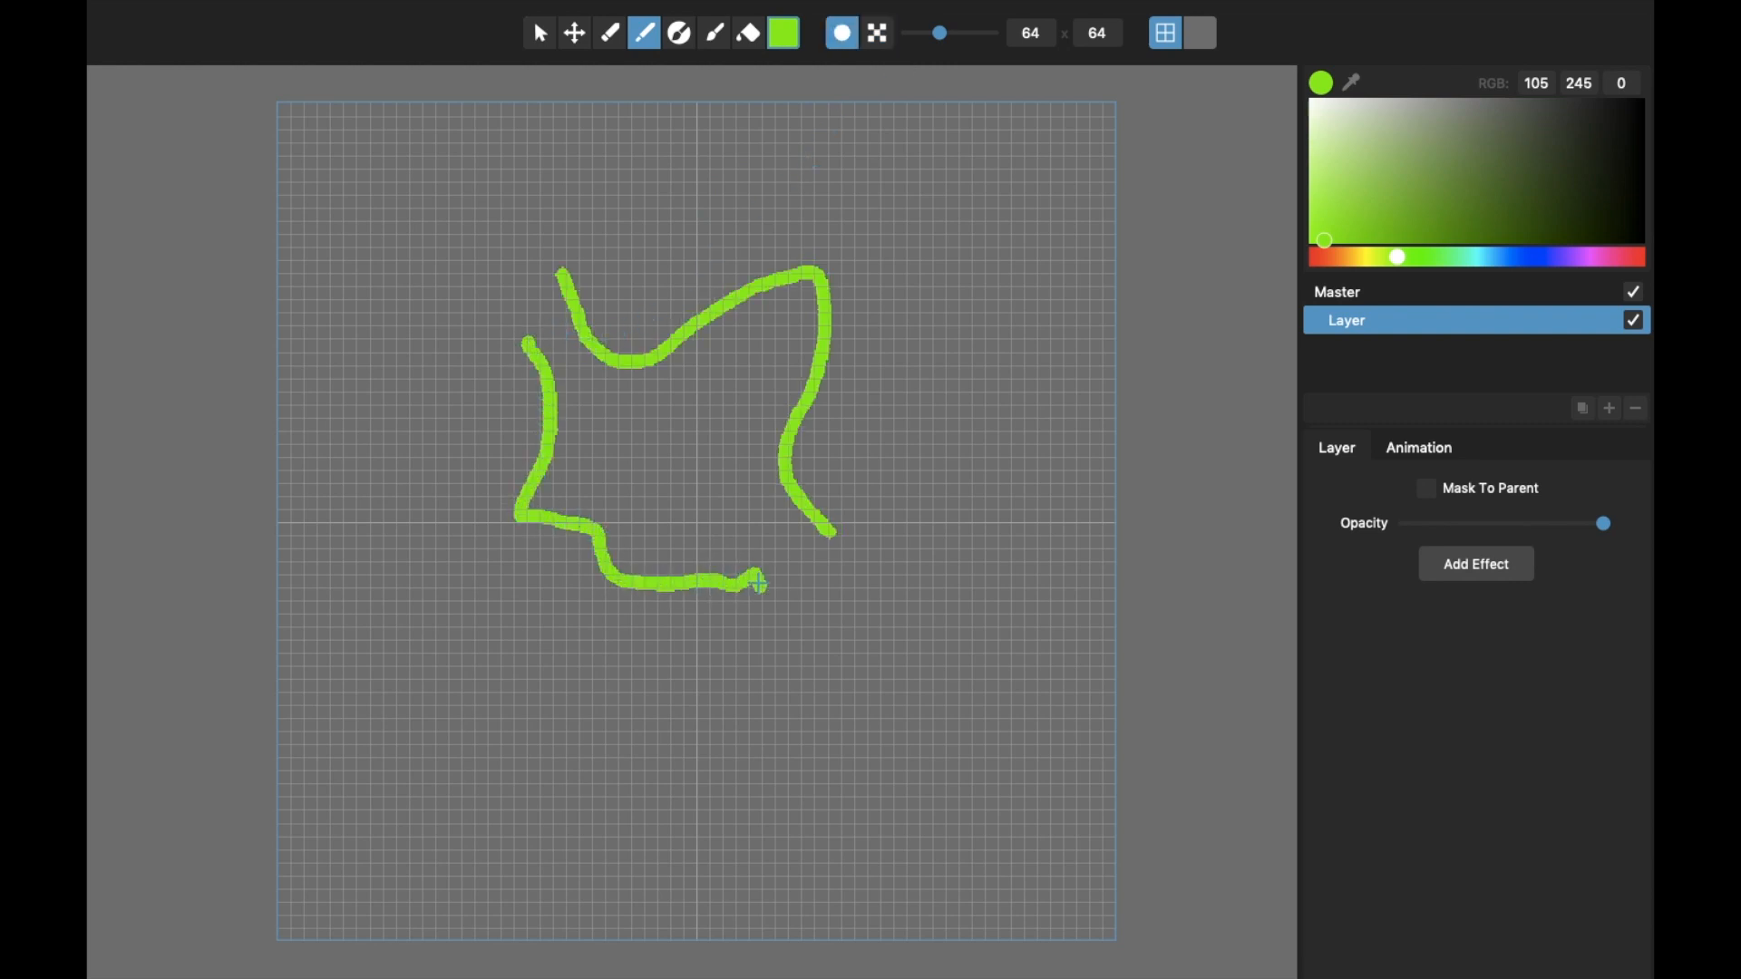
Step: Compare how the green strokes look in pixelated and HD view, examining the HD stroke edges up close
{"action": "key", "text": "Tab"}
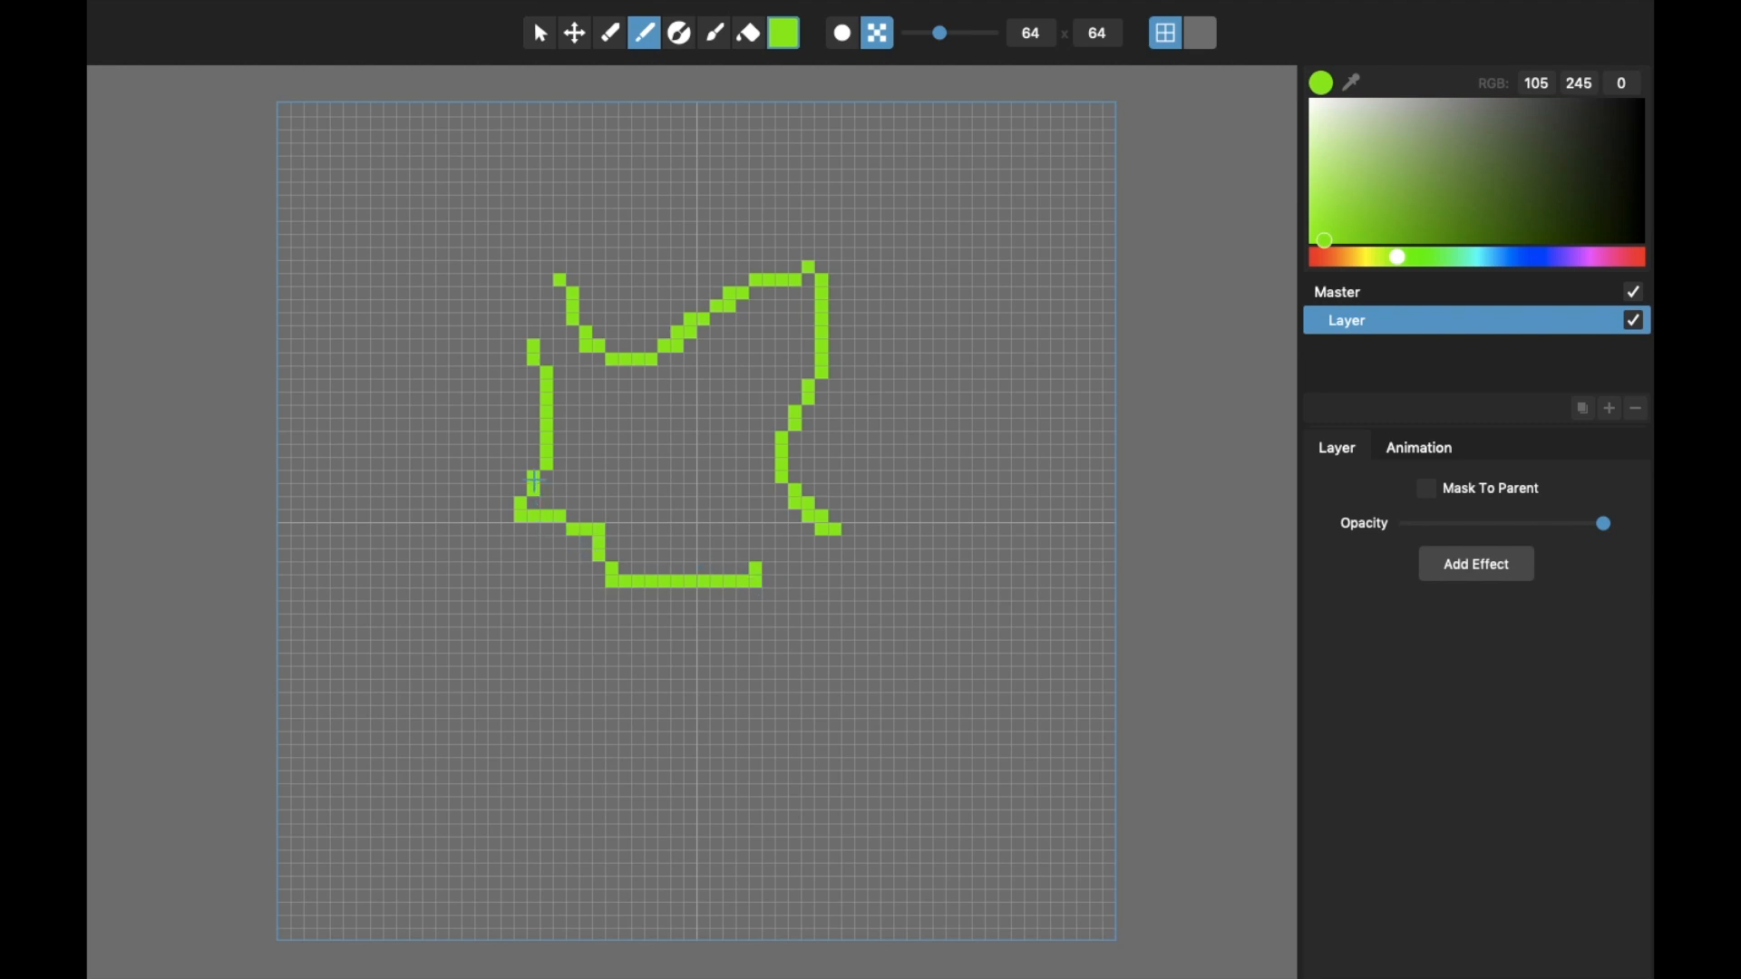
{"action": "key", "text": "Tab"}
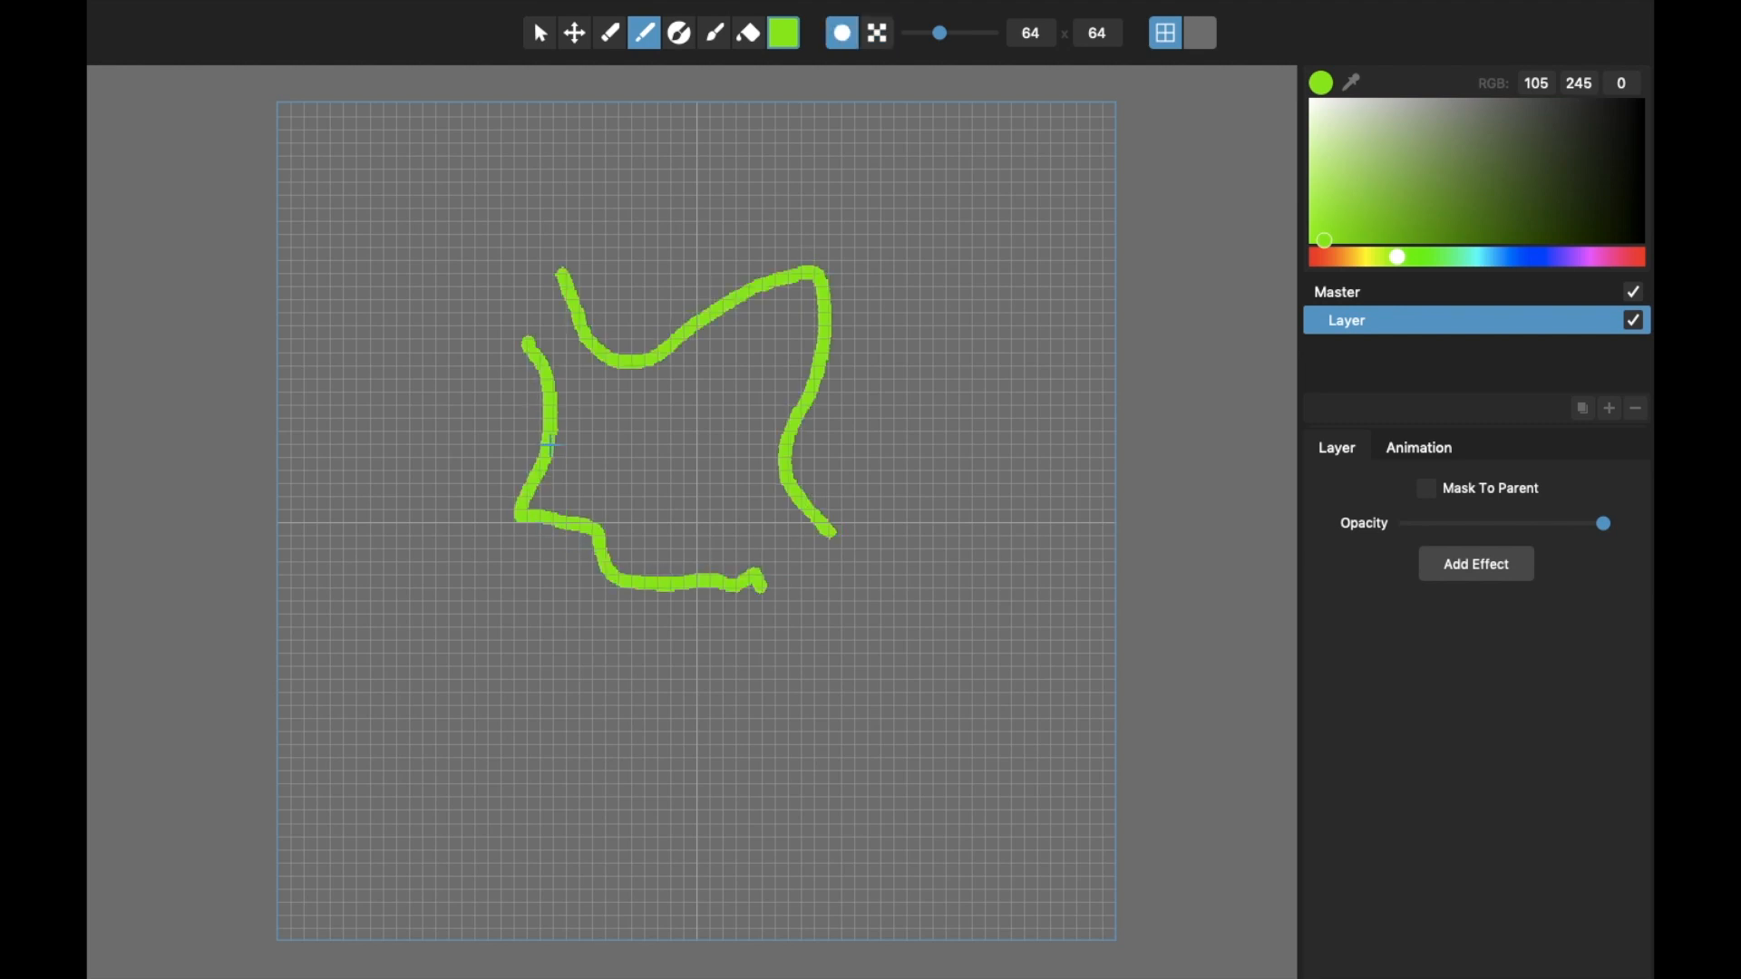
{"action": "scroll", "coordinate": [541, 407], "scroll_direction": "up", "scroll_amount": 5}
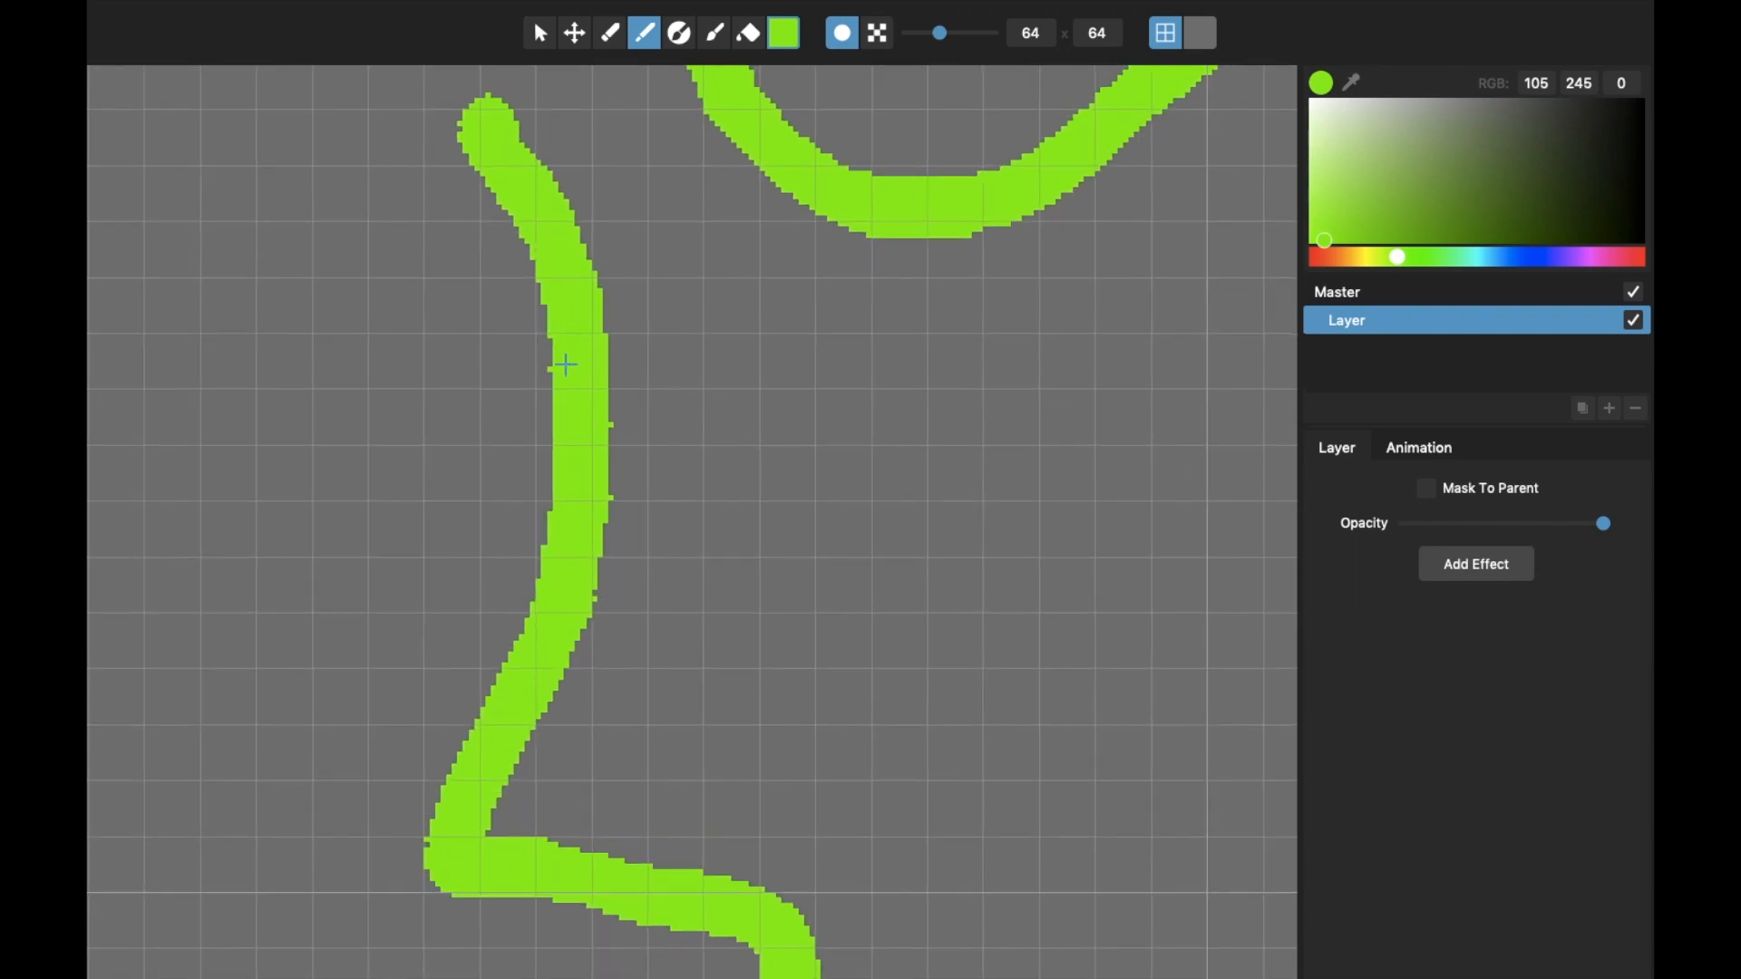
{"action": "scroll", "coordinate": [544, 366], "scroll_direction": "down", "scroll_amount": 5}
{"action": "key", "text": "Tab"}
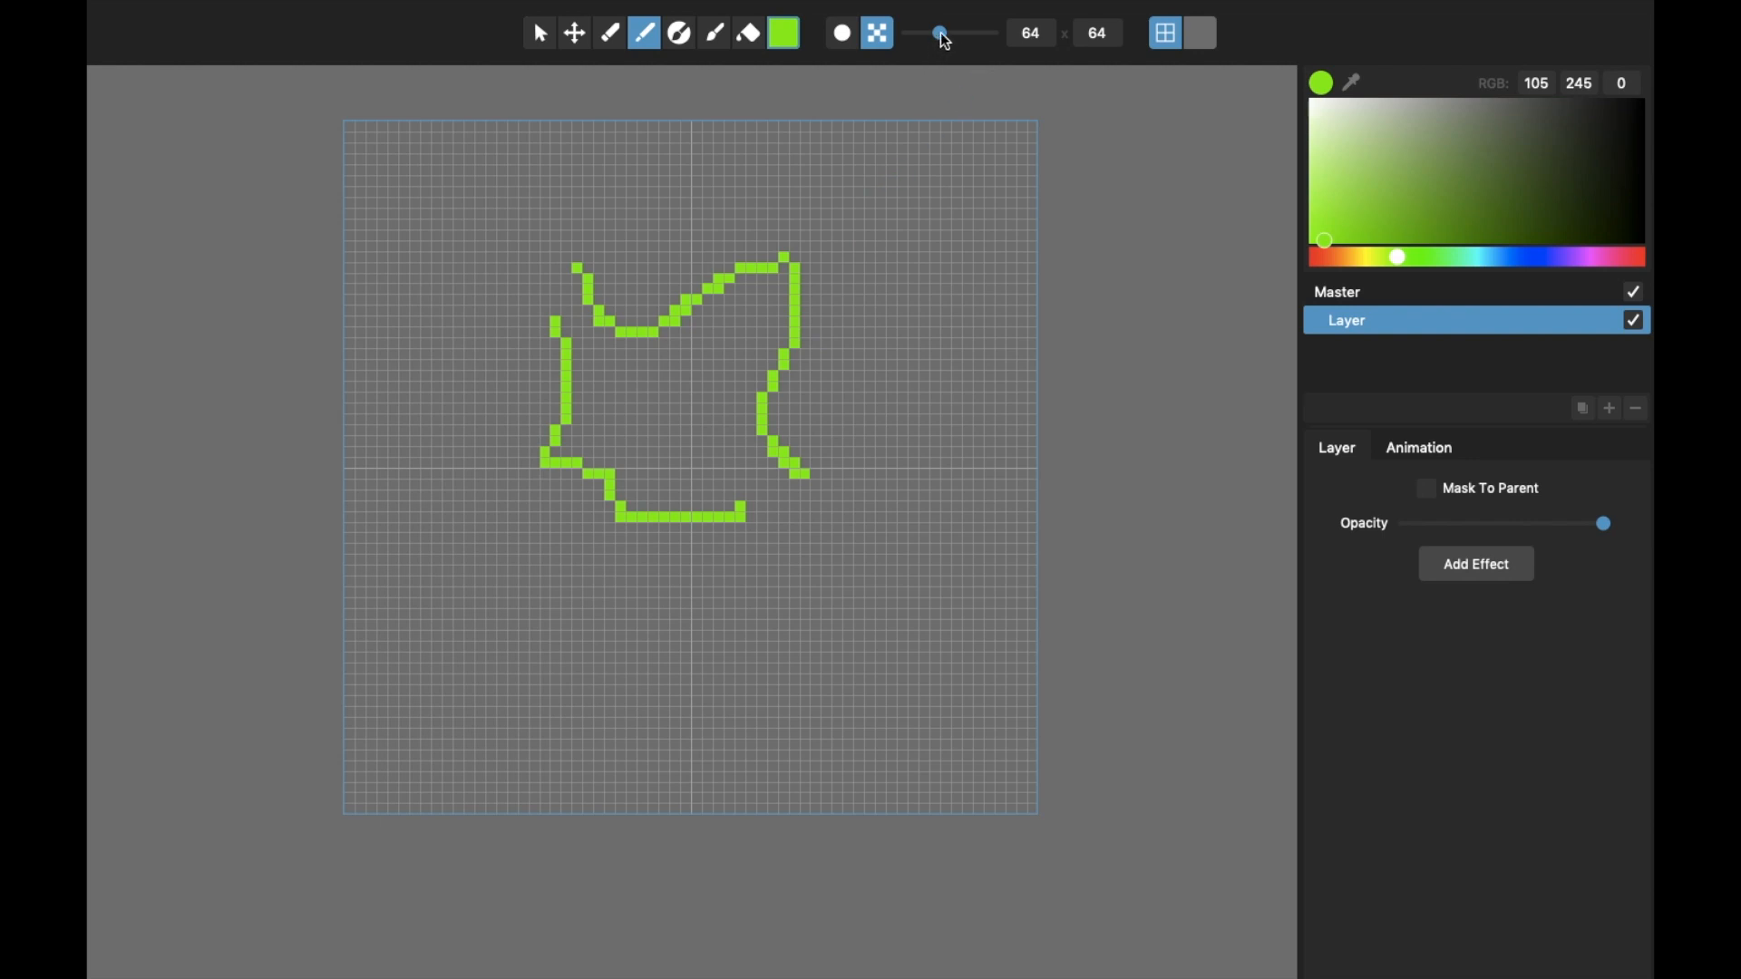
Step: Lower the pixel resolution to 22 x 22 and compare the strokes in pixelated and HD view
{"action": "left_click_drag", "start_coordinate": [945, 41], "coordinate": [929, 40]}
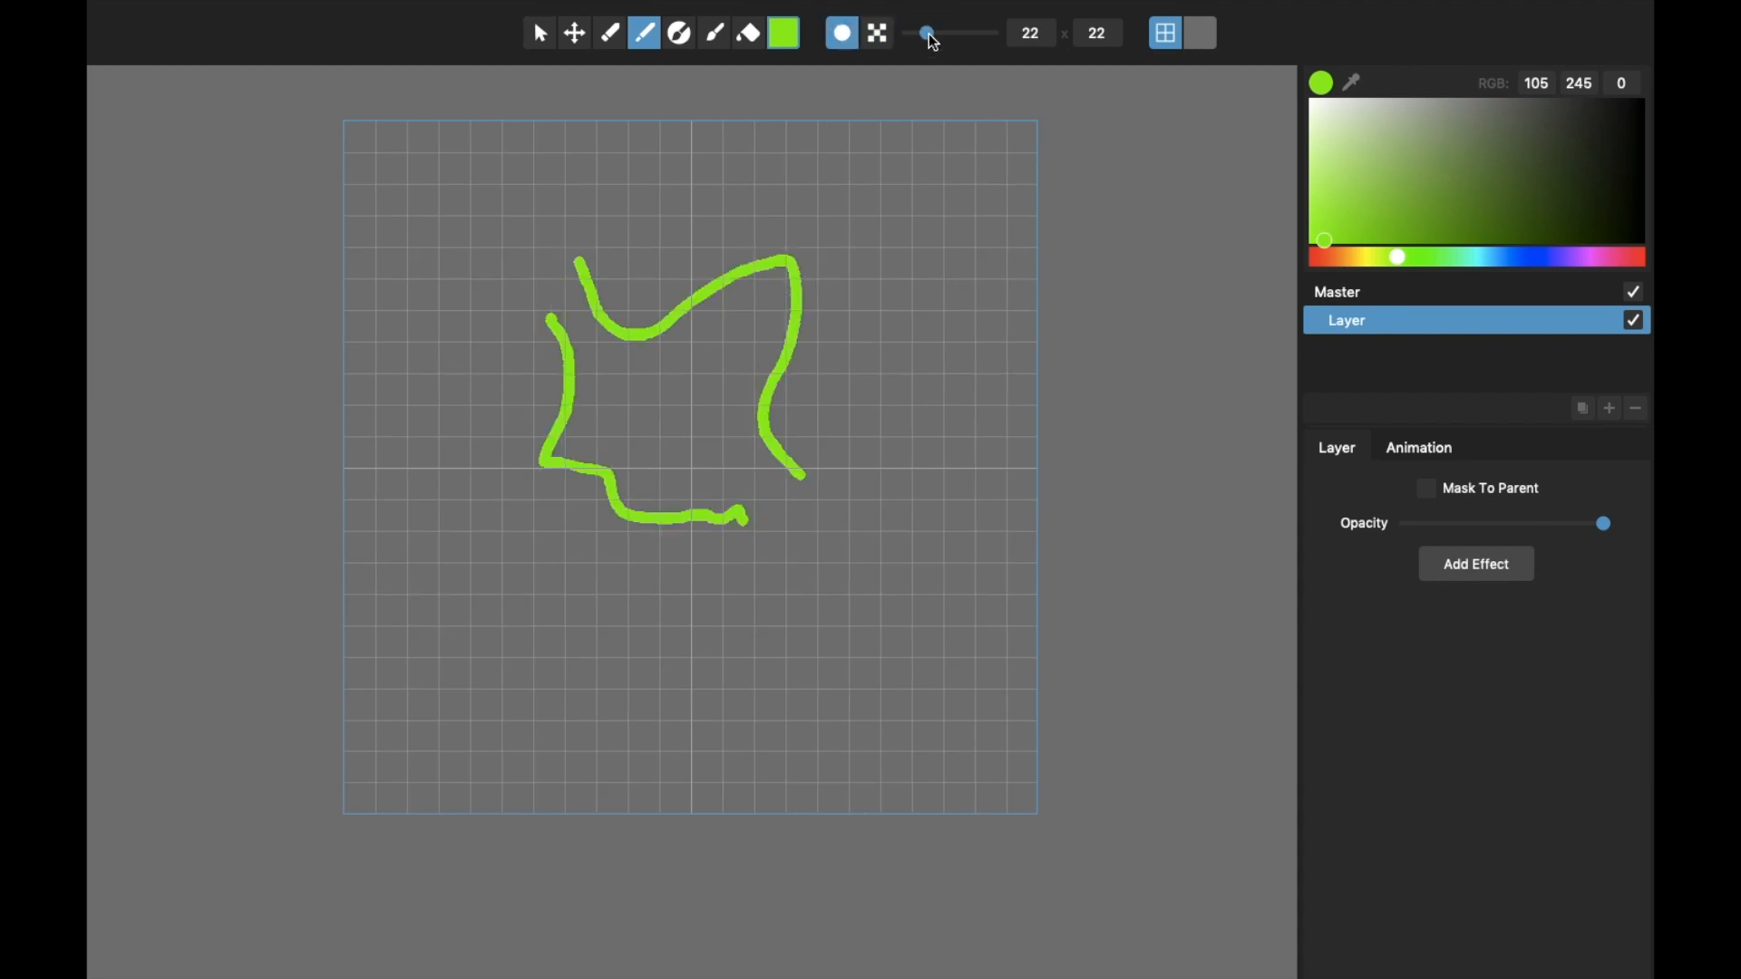
{"action": "key", "text": "Tab"}
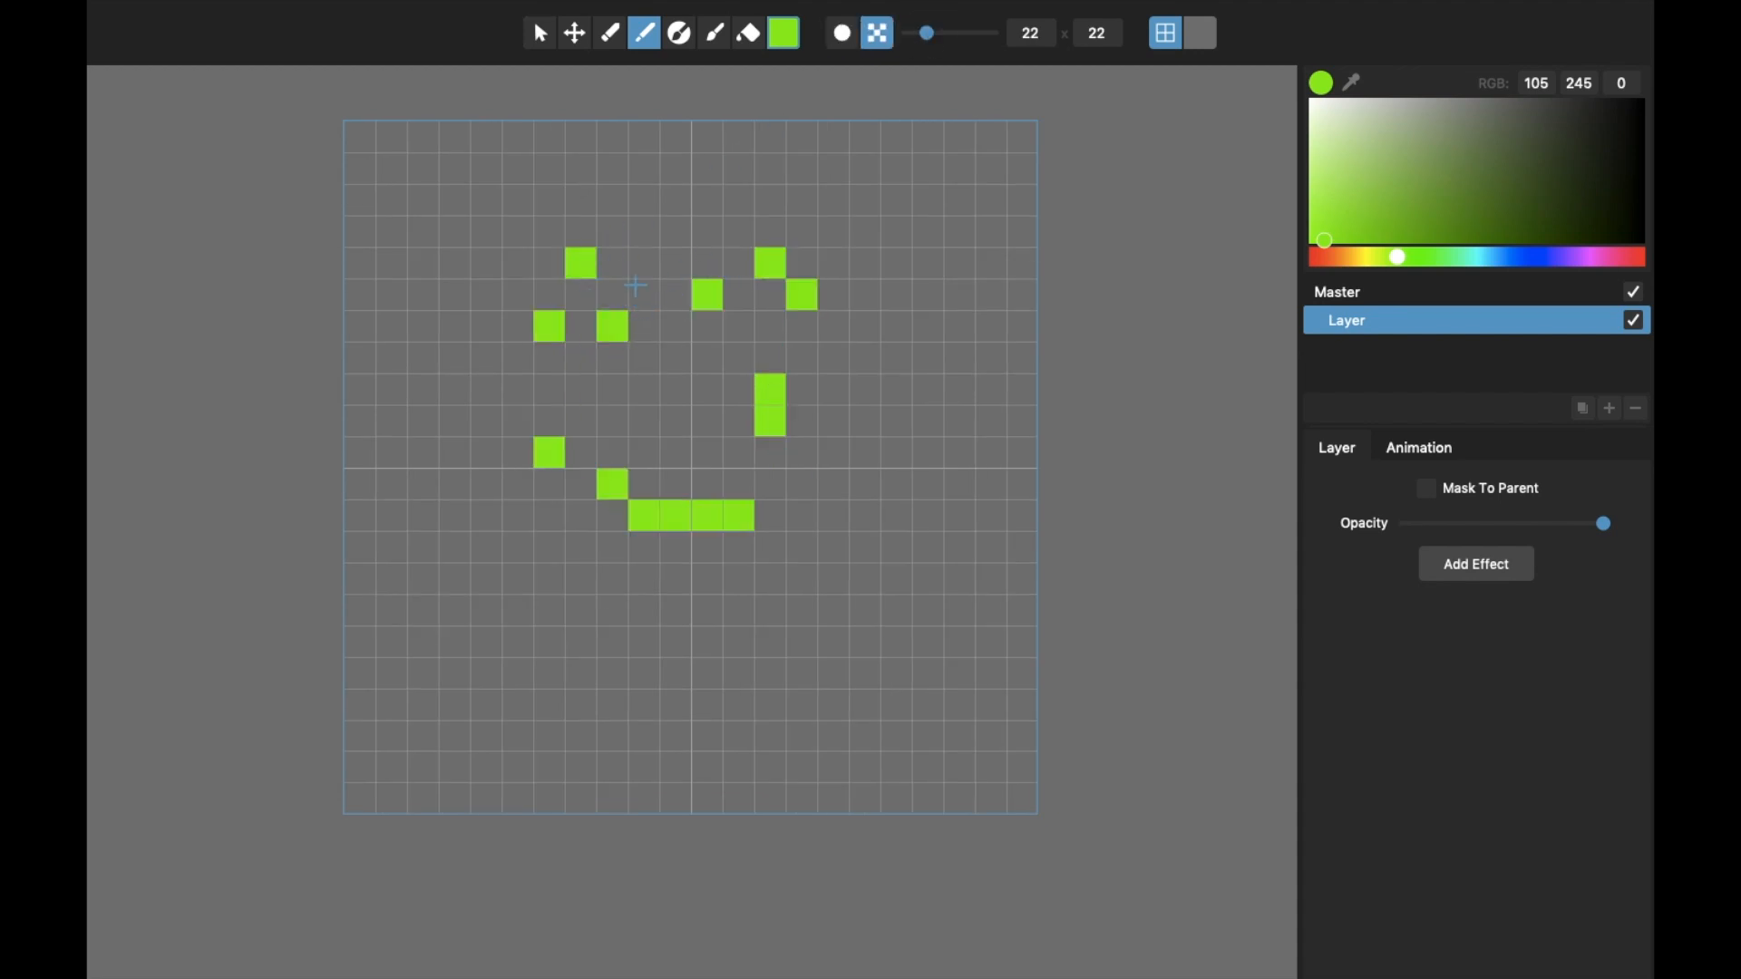
{"action": "key", "text": "Tab"}
{"action": "scroll", "coordinate": [610, 297], "scroll_direction": "up", "scroll_amount": 3}
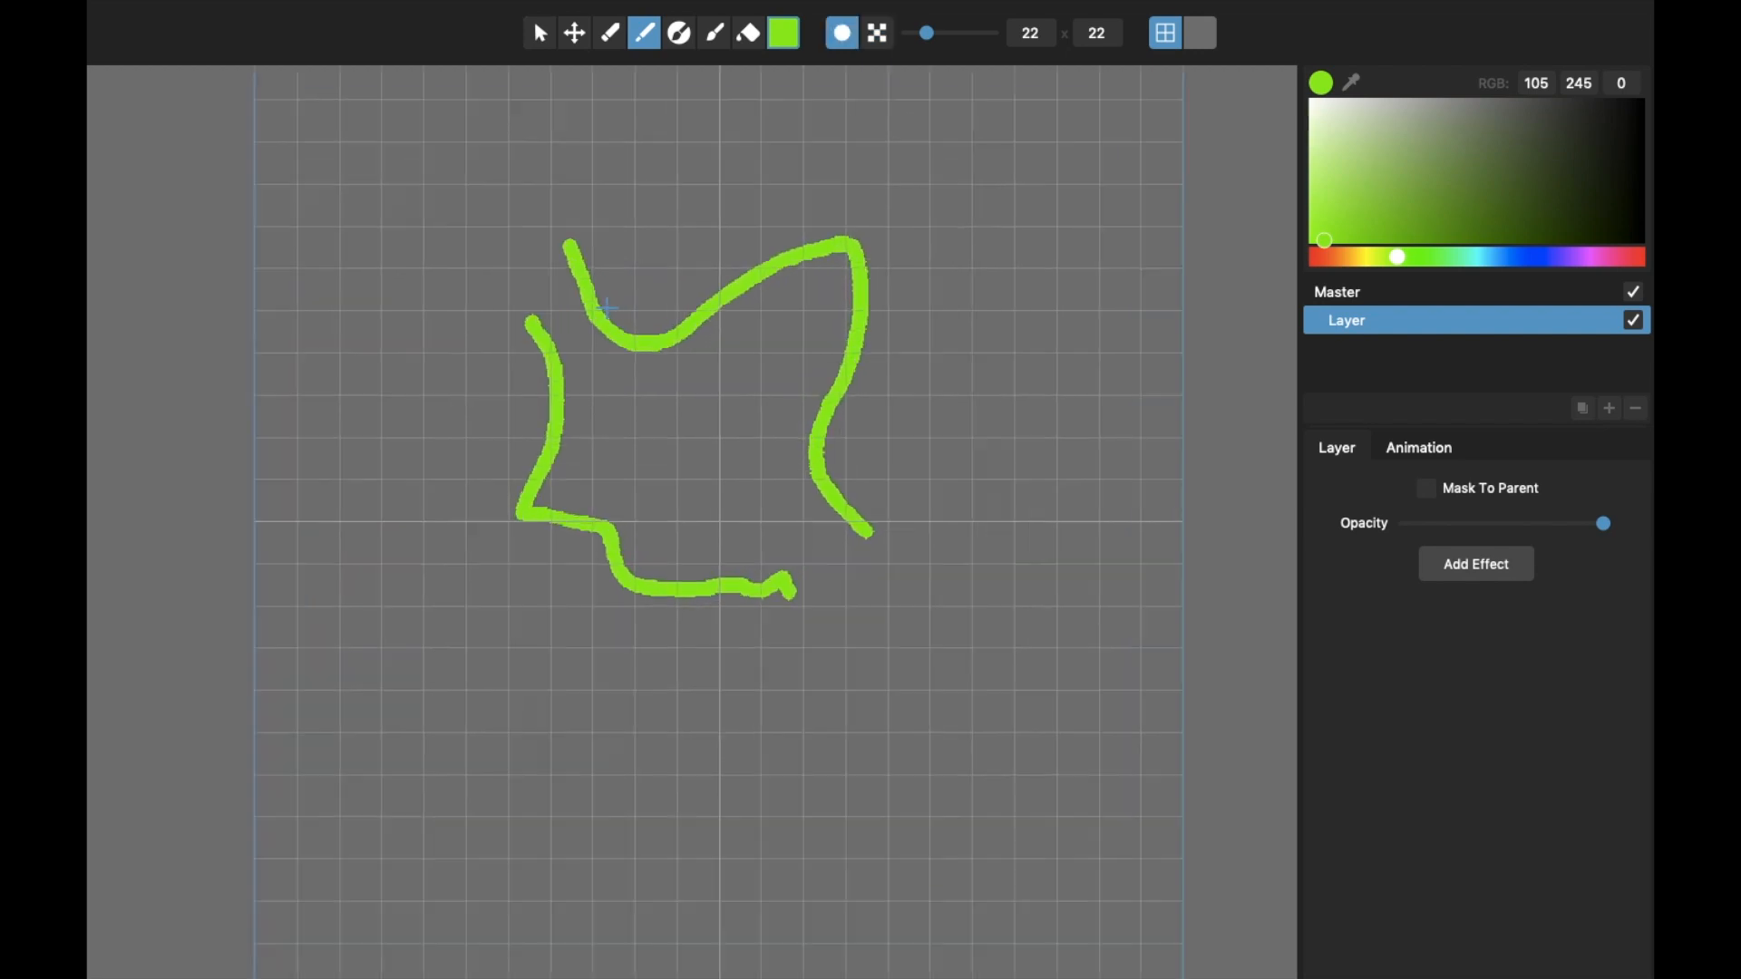
{"action": "scroll", "coordinate": [765, 304], "scroll_direction": "down", "scroll_amount": 3}
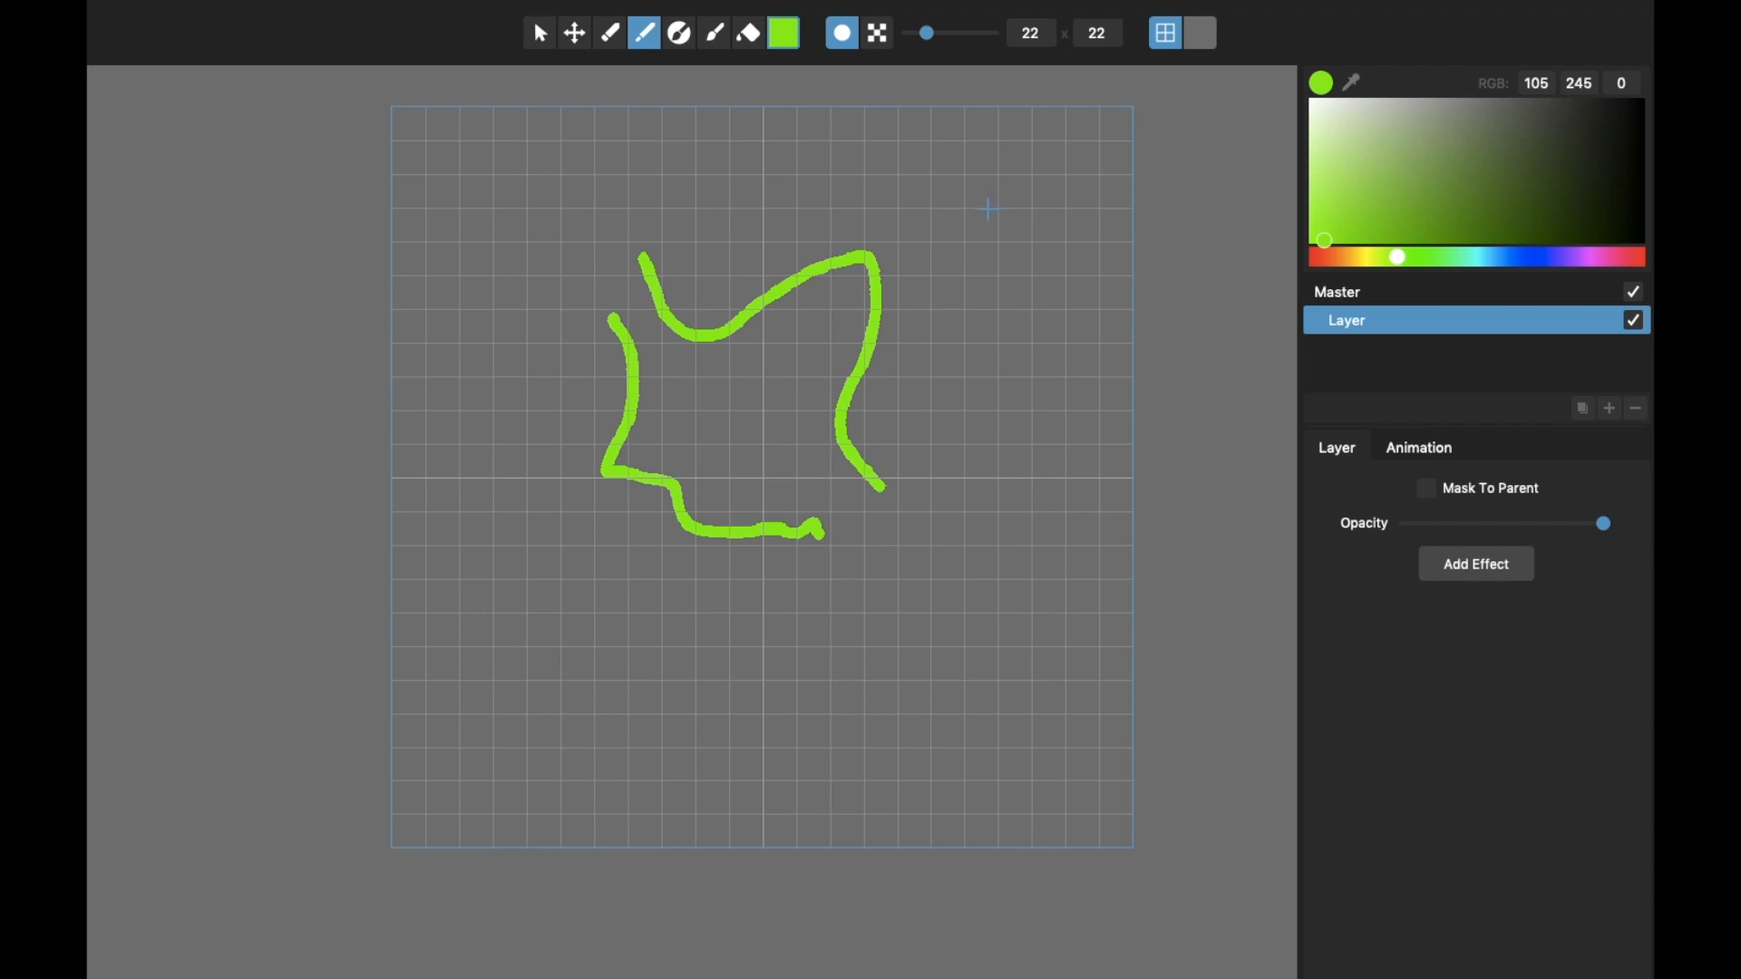
Step: Draw a large green U-shaped stroke around the existing lines, and undo it together with the resolution change
{"action": "mouse_move", "coordinate": [984, 206]}
{"action": "left_mouse_down"}
{"action": "mouse_move", "coordinate": [976, 424]}
{"action": "mouse_move", "coordinate": [942, 546]}
{"action": "mouse_move", "coordinate": [845, 647]}
{"action": "mouse_move", "coordinate": [811, 676]}
{"action": "mouse_move", "coordinate": [521, 682]}
{"action": "mouse_move", "coordinate": [497, 585]}
{"action": "mouse_move", "coordinate": [493, 375]}
{"action": "mouse_move", "coordinate": [562, 208]}
{"action": "left_mouse_up"}
{"action": "key", "text": "Tab"}
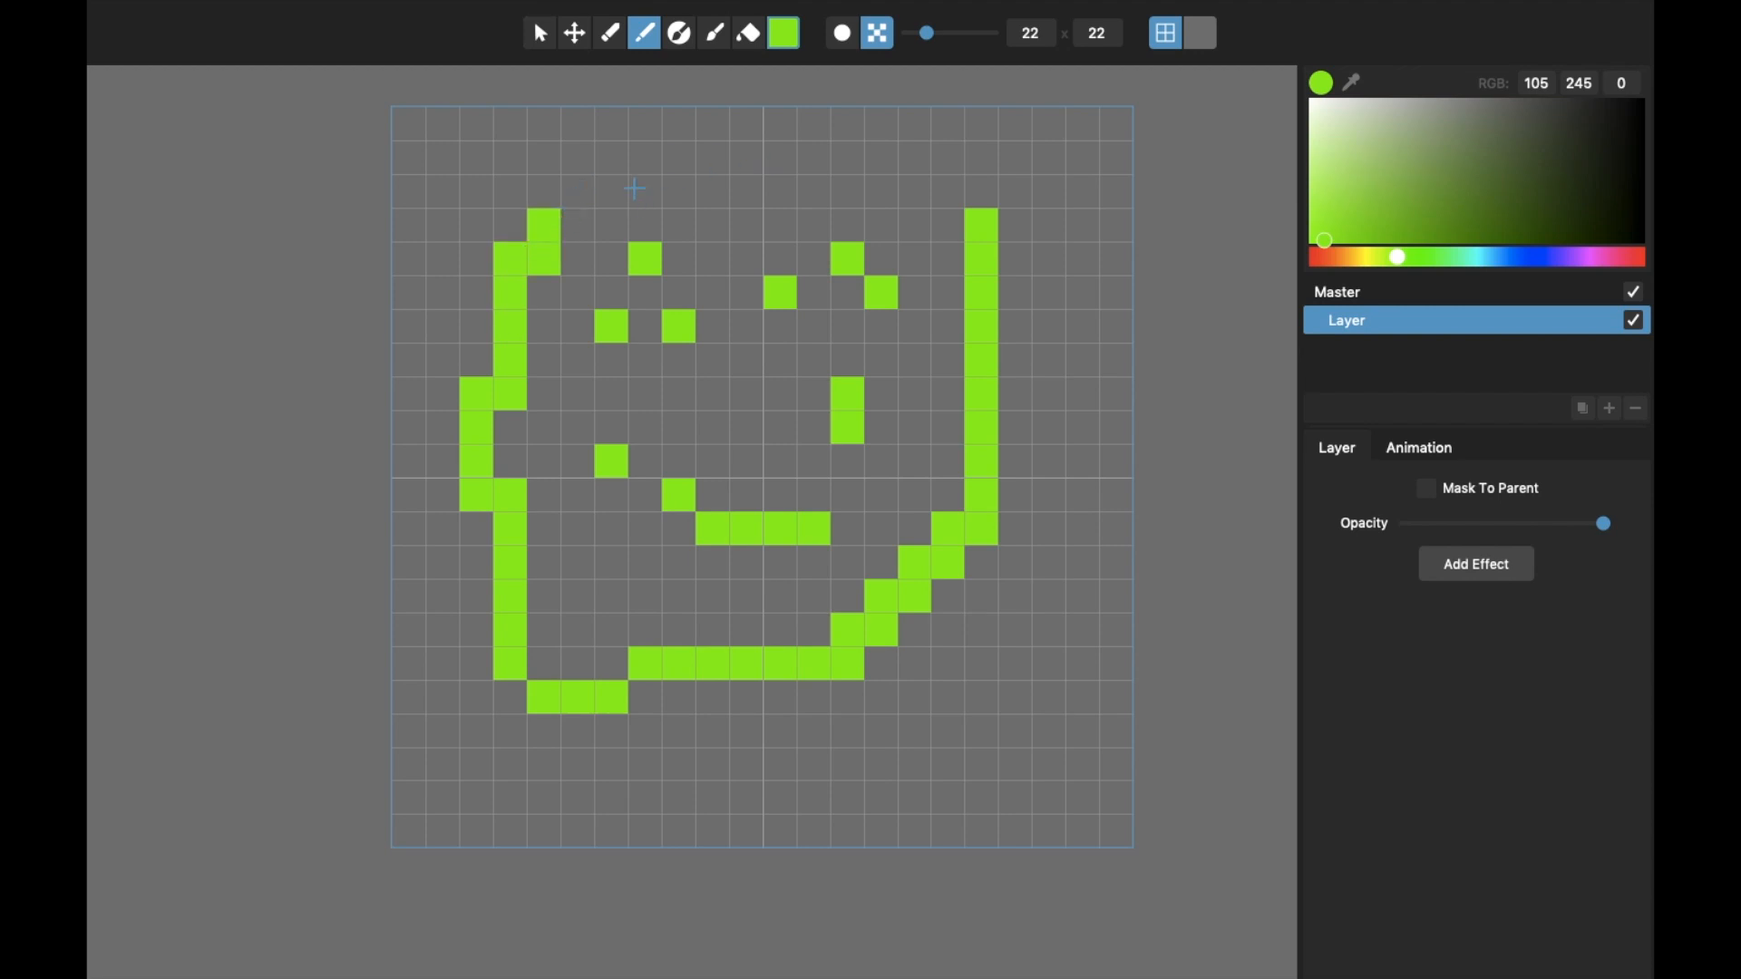
{"action": "key", "text": "ctrl+z"}
{"action": "key", "text": "ctrl+z"}
{"action": "key", "text": "ctrl+z"}
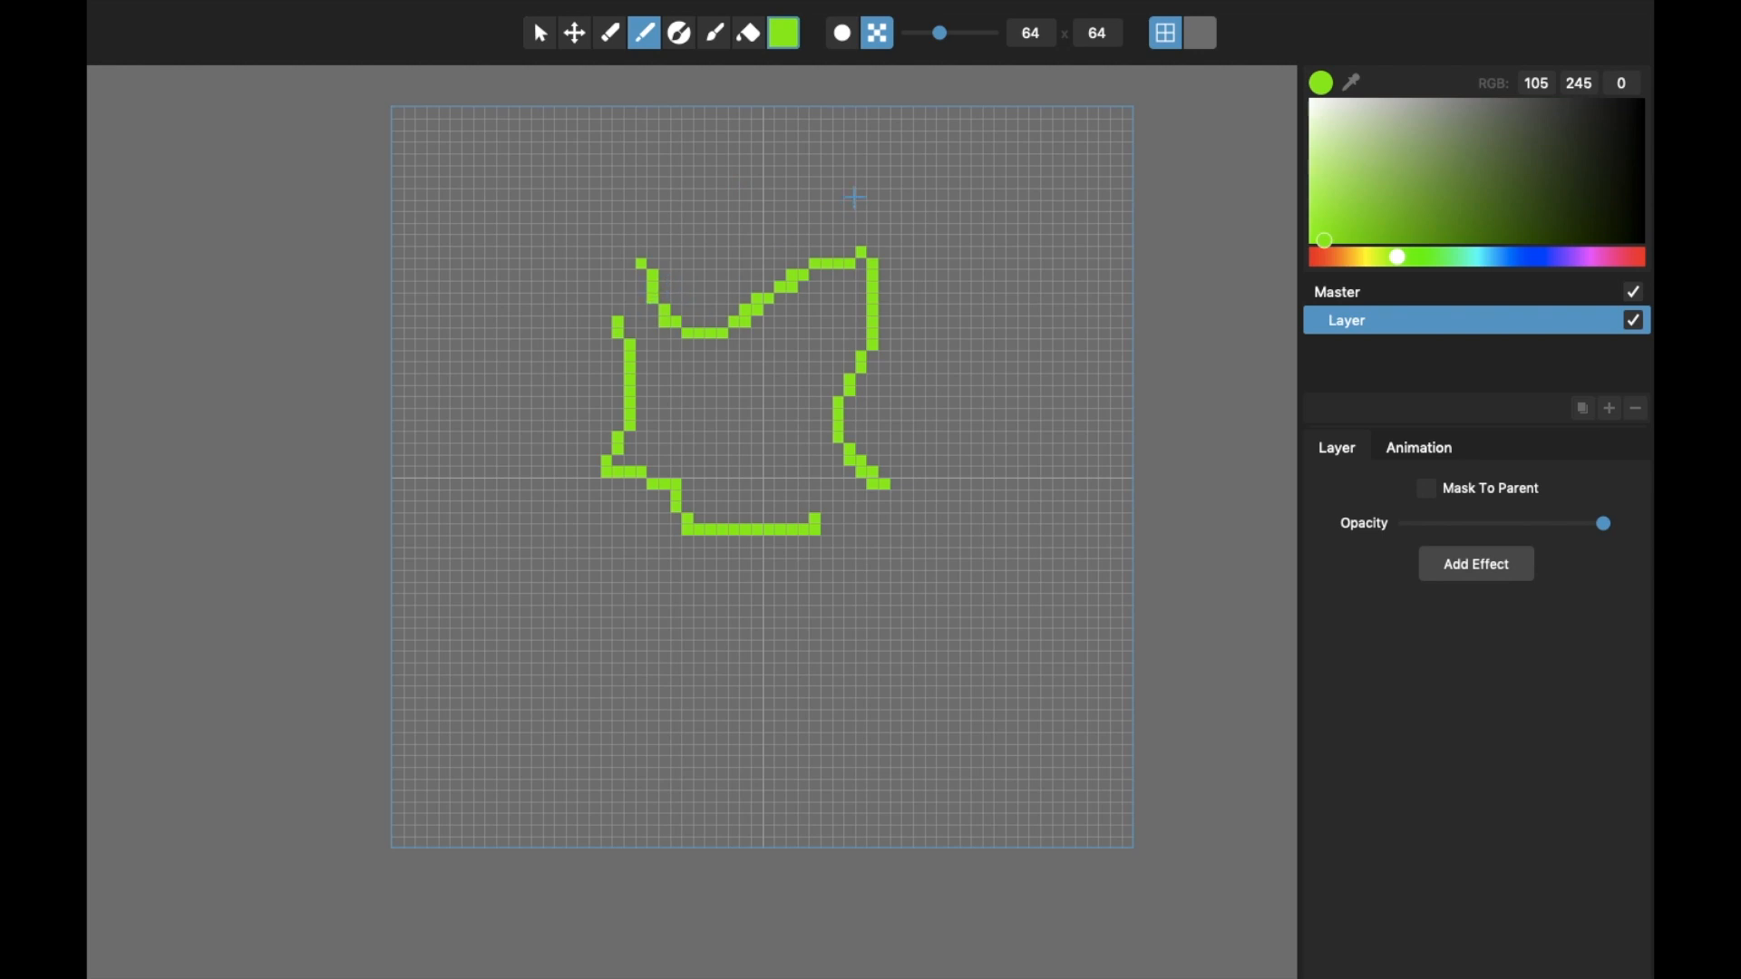
Step: Rotate the green drawing slightly counter-clockwise and shift it left using its transform handles
{"action": "key", "text": "Tab"}
{"action": "key", "text": "Tab"}
{"action": "left_click", "coordinate": [573, 37]}
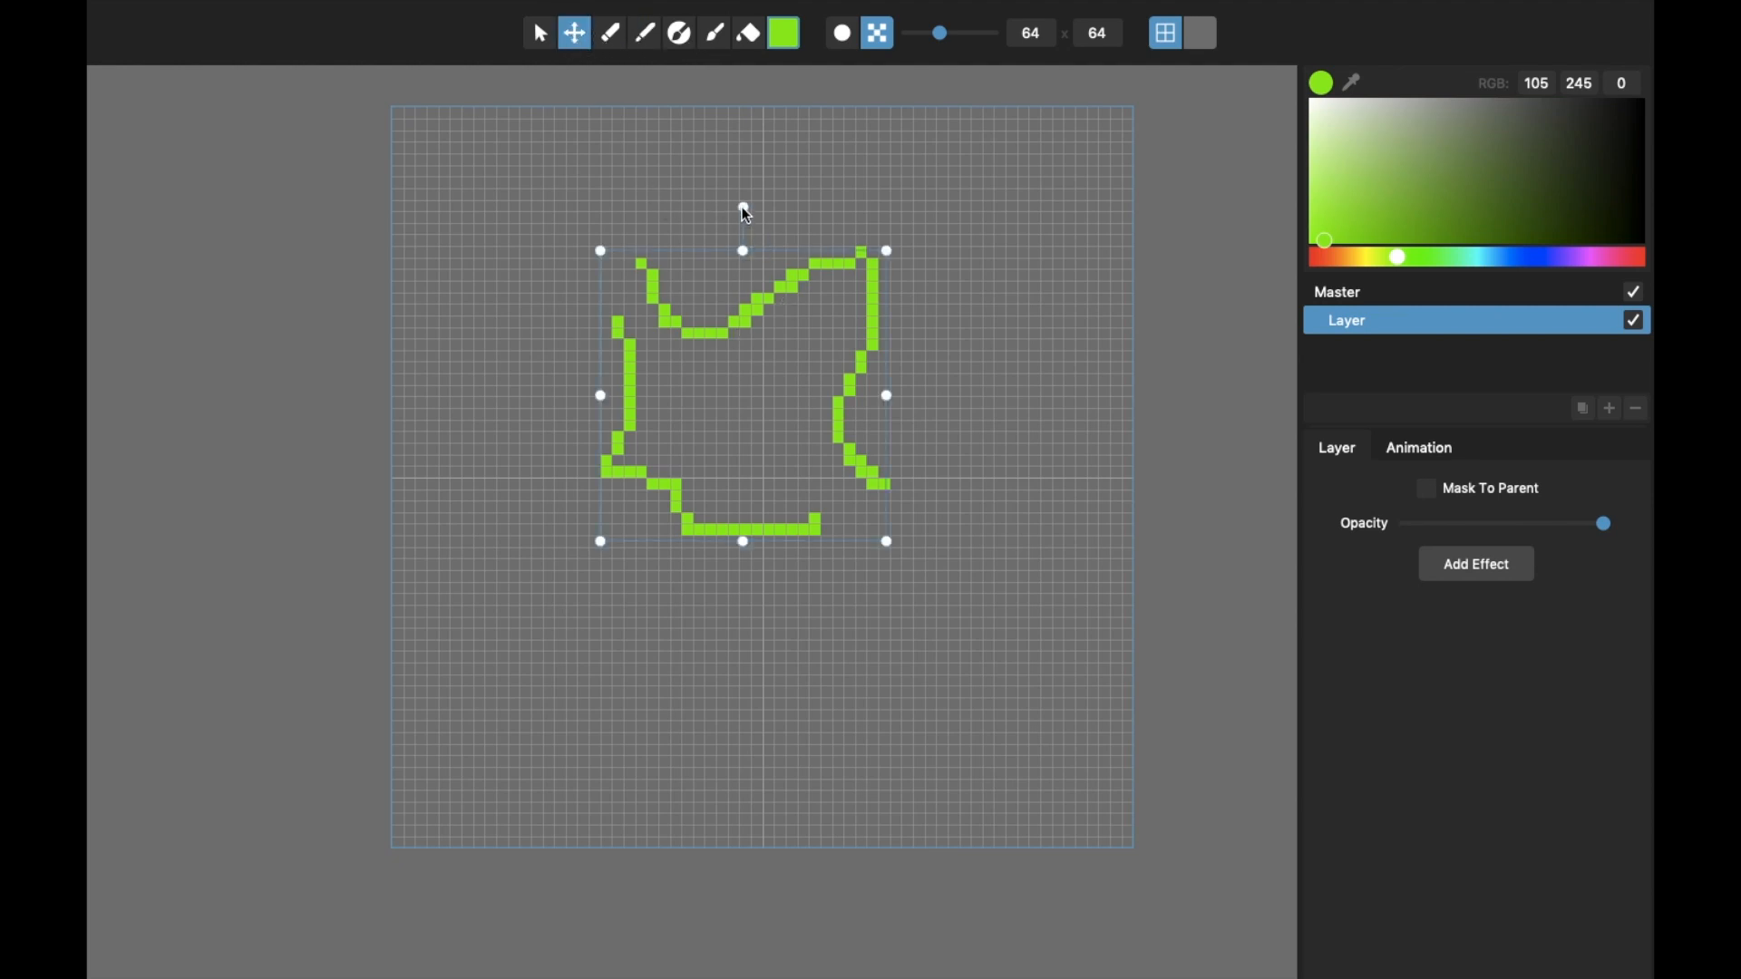
{"action": "mouse_move", "coordinate": [742, 206]}
{"action": "left_mouse_down"}
{"action": "mouse_move", "coordinate": [906, 230]}
{"action": "mouse_move", "coordinate": [948, 280]}
{"action": "mouse_move", "coordinate": [723, 243]}
{"action": "mouse_move", "coordinate": [613, 291]}
{"action": "mouse_move", "coordinate": [808, 226]}
{"action": "mouse_move", "coordinate": [861, 250]}
{"action": "left_mouse_up"}
{"action": "mouse_move", "coordinate": [835, 328]}
{"action": "left_mouse_down"}
{"action": "mouse_move", "coordinate": [710, 447]}
{"action": "mouse_move", "coordinate": [774, 490]}
{"action": "mouse_move", "coordinate": [901, 439]}
{"action": "mouse_move", "coordinate": [758, 413]}
{"action": "mouse_move", "coordinate": [745, 305]}
{"action": "mouse_move", "coordinate": [862, 505]}
{"action": "mouse_move", "coordinate": [843, 314]}
{"action": "mouse_move", "coordinate": [738, 236]}
{"action": "mouse_move", "coordinate": [831, 295]}
{"action": "mouse_move", "coordinate": [836, 350]}
{"action": "mouse_move", "coordinate": [824, 280]}
{"action": "mouse_move", "coordinate": [668, 280]}
{"action": "mouse_move", "coordinate": [703, 272]}
{"action": "left_mouse_up"}
{"action": "mouse_move", "coordinate": [717, 333]}
{"action": "left_mouse_down"}
{"action": "mouse_move", "coordinate": [747, 369]}
{"action": "mouse_move", "coordinate": [668, 330]}
{"action": "left_mouse_up"}
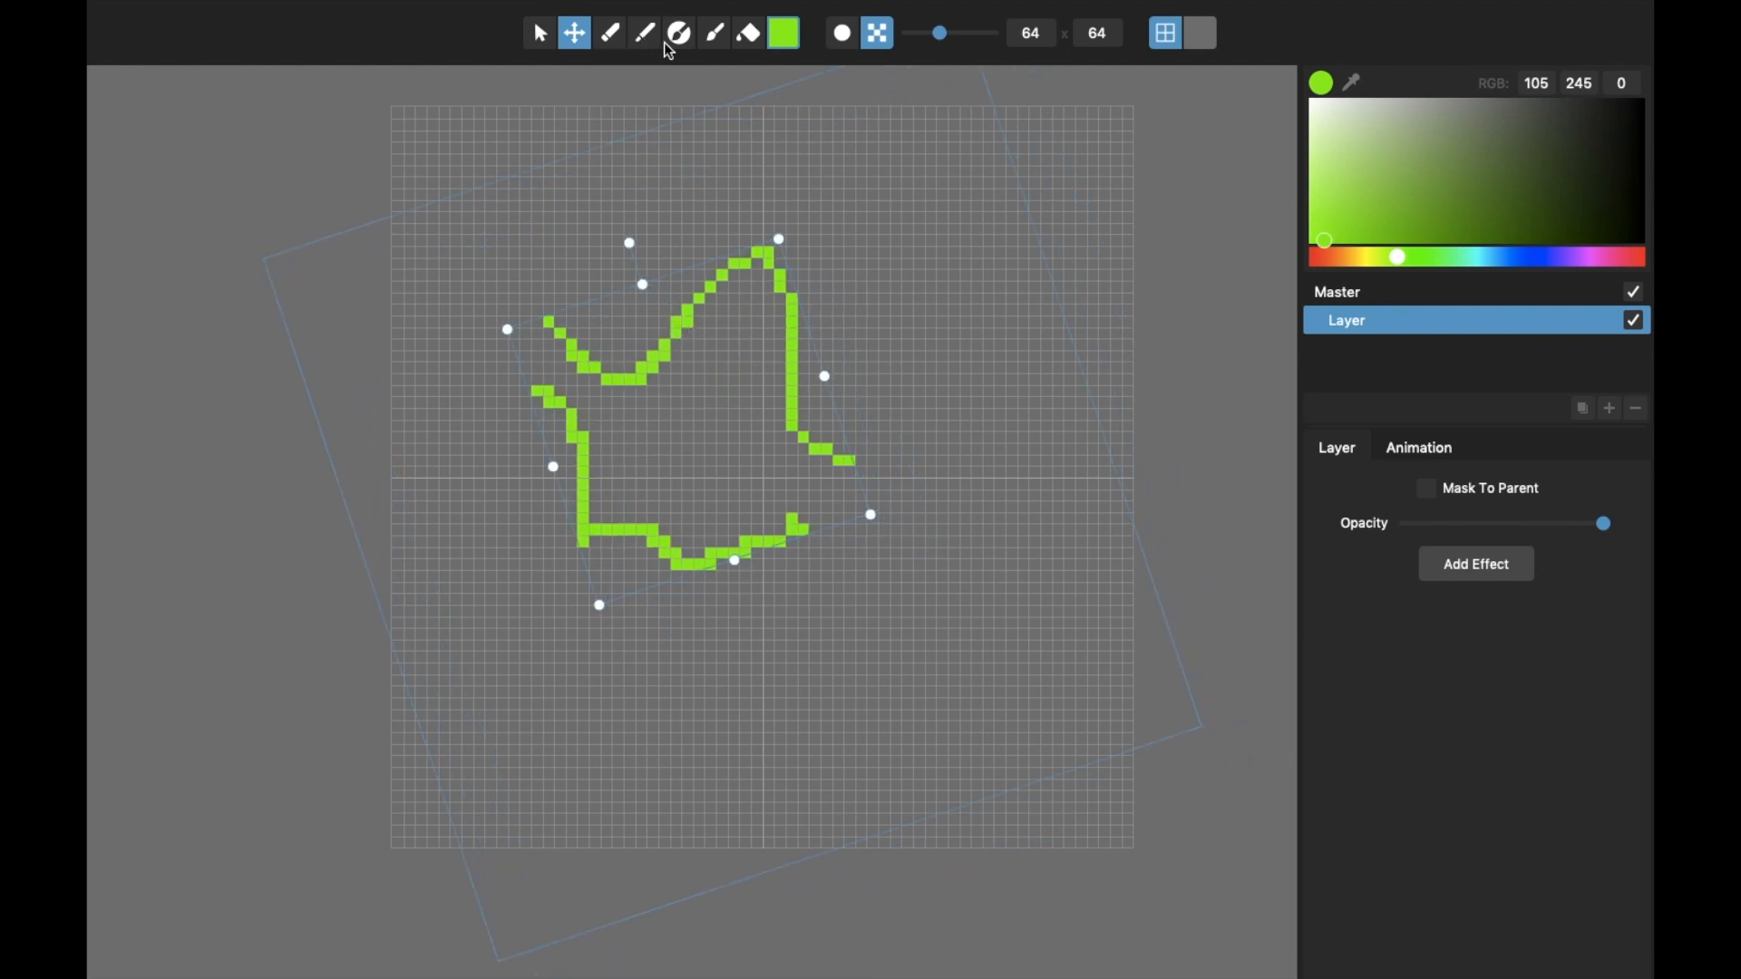
Step: Draw a tall closed green outline with the Pencil, just right of the rotated shape
{"action": "left_click", "coordinate": [715, 37]}
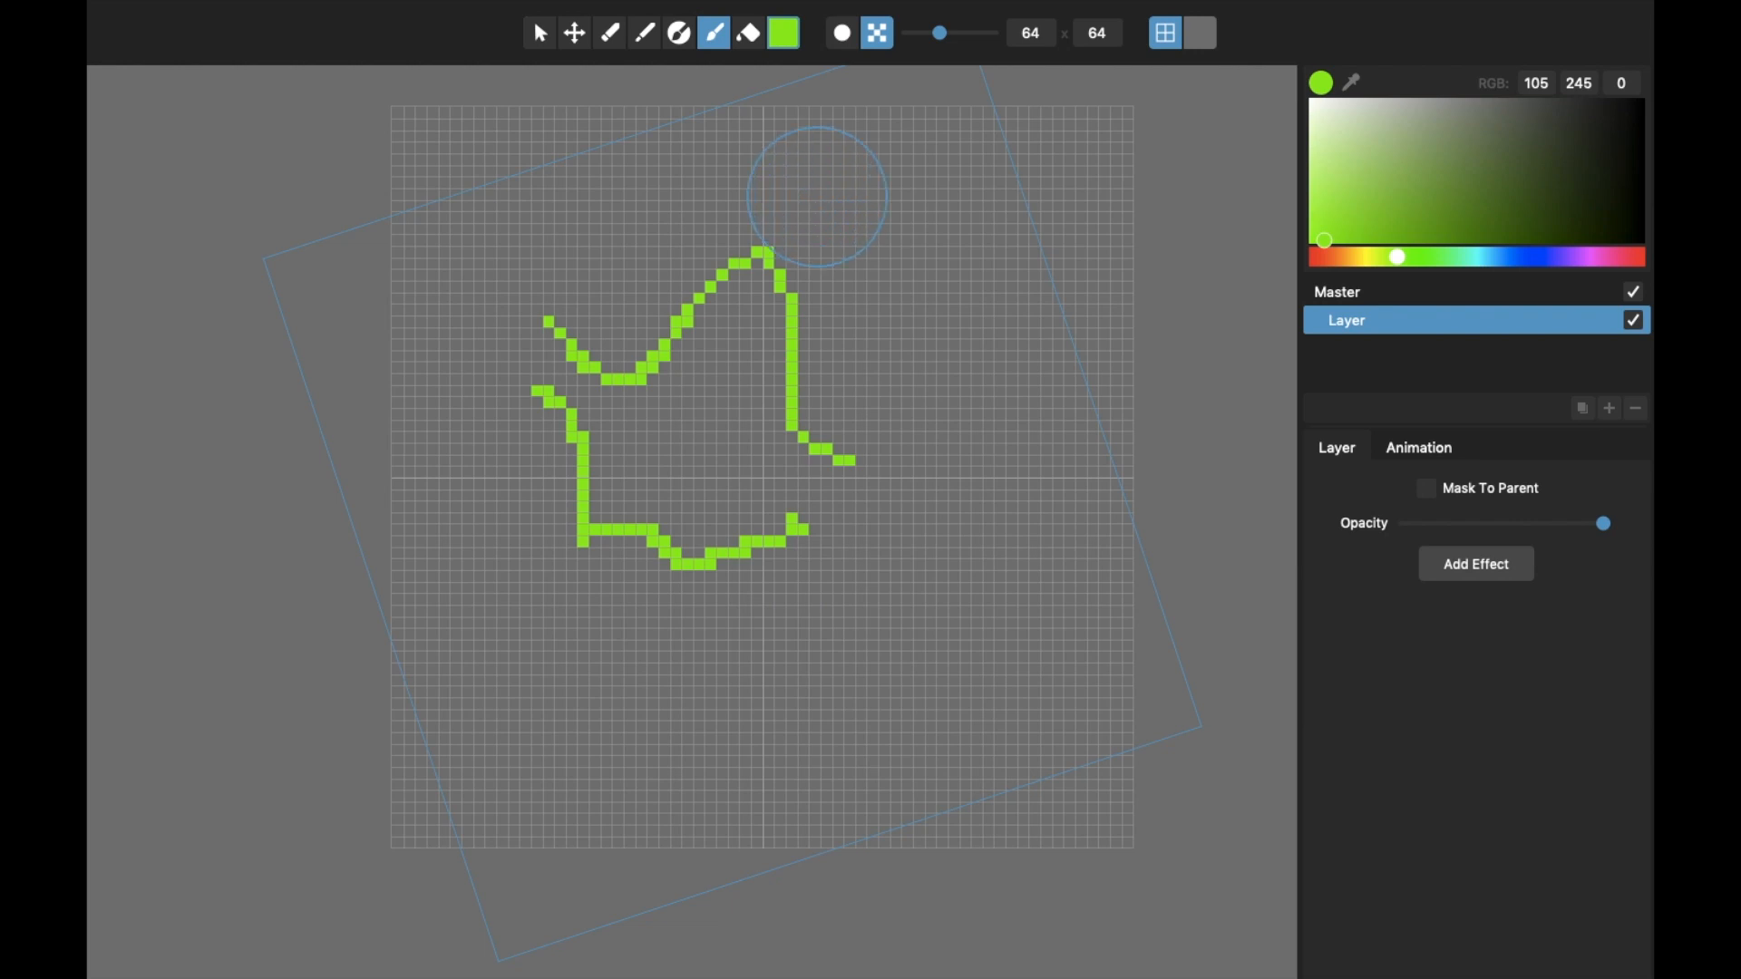
{"action": "left_click", "coordinate": [644, 32]}
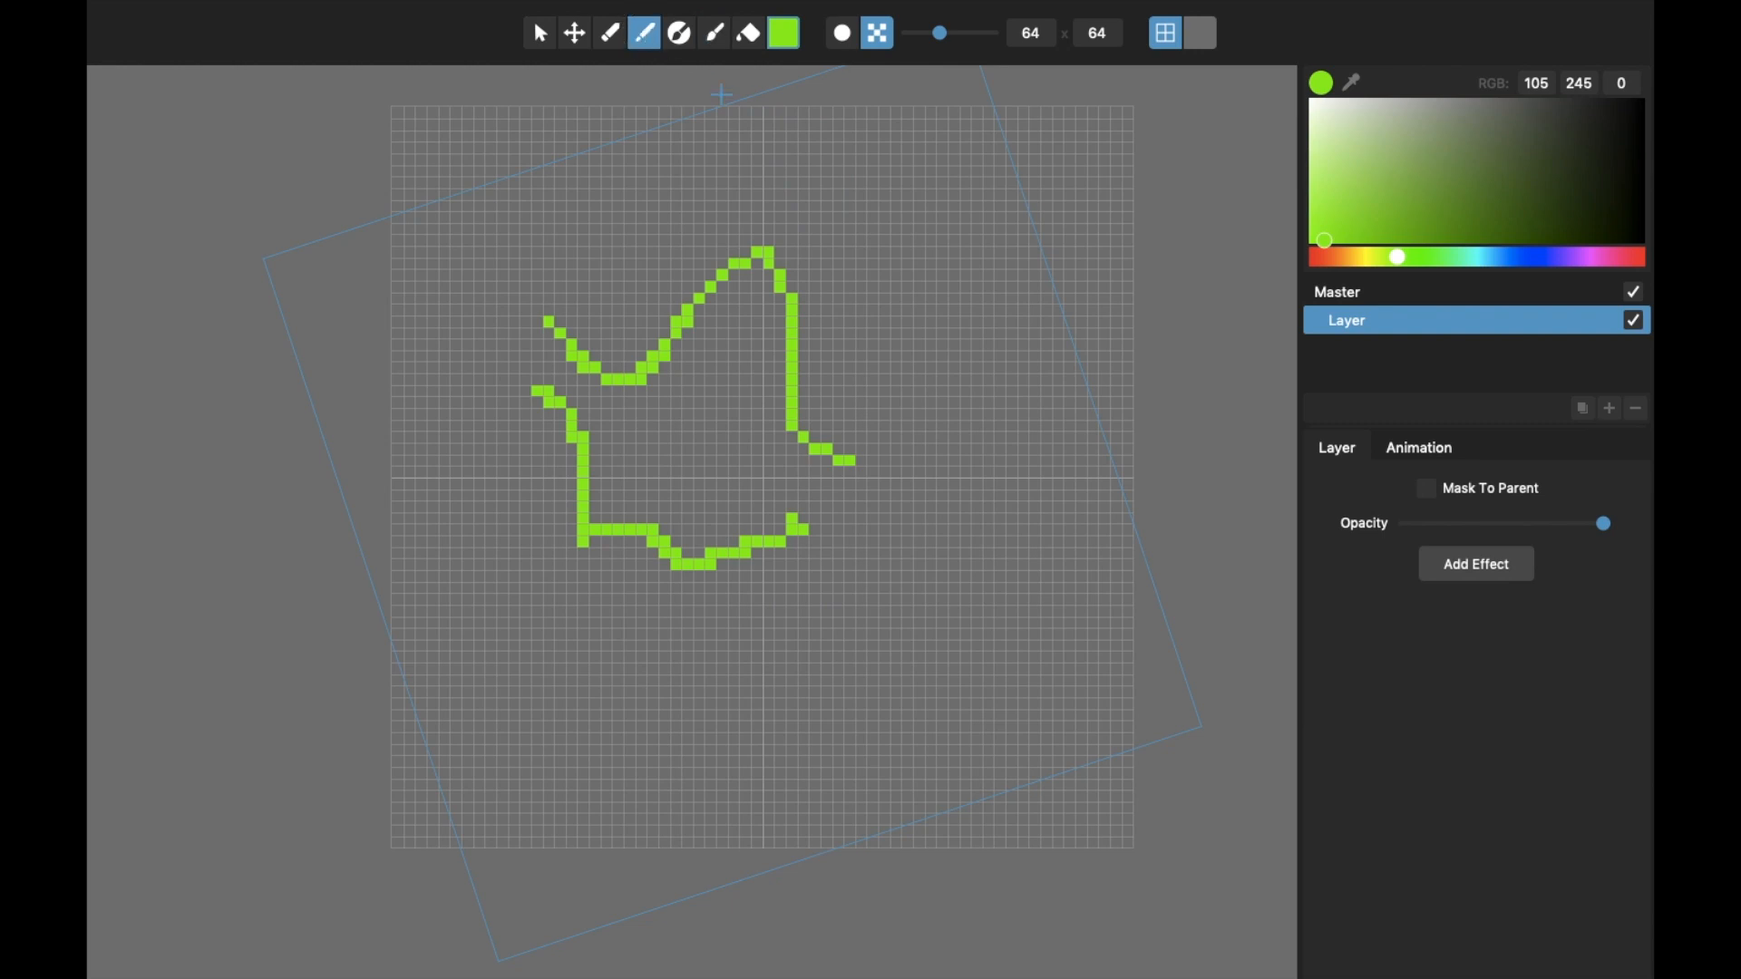
{"action": "mouse_move", "coordinate": [884, 182]}
{"action": "left_mouse_down"}
{"action": "mouse_move", "coordinate": [927, 262]}
{"action": "mouse_move", "coordinate": [928, 481]}
{"action": "mouse_move", "coordinate": [881, 629]}
{"action": "left_mouse_up"}
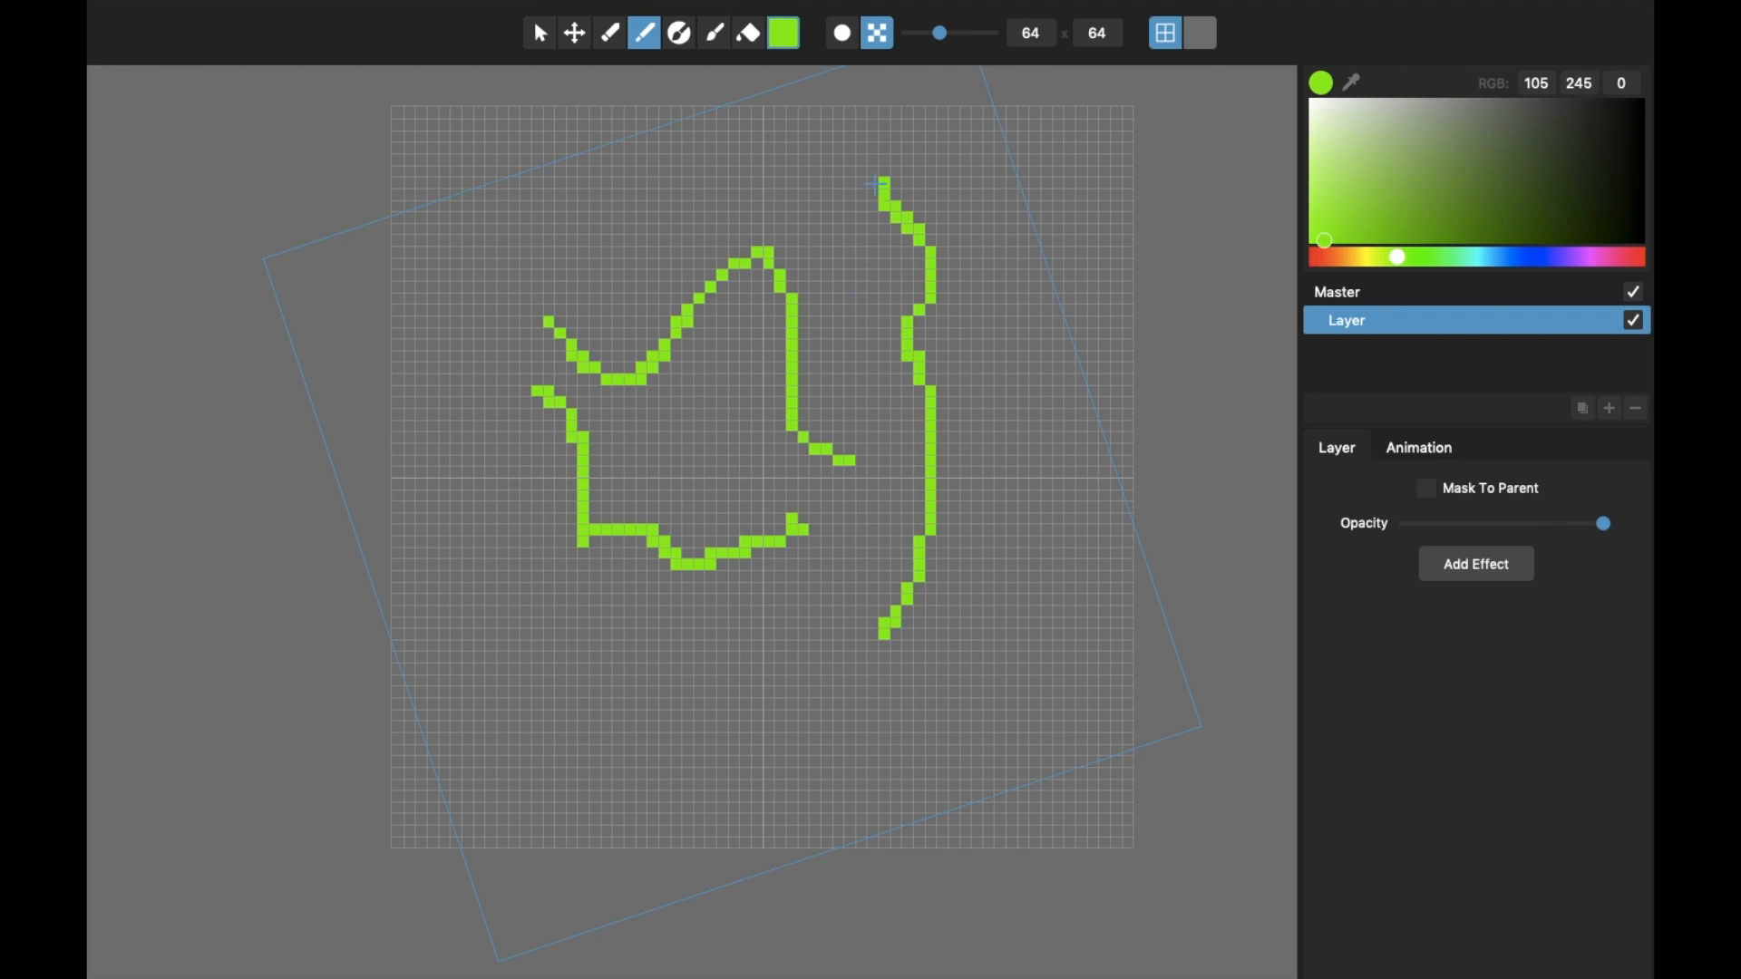
{"action": "mouse_move", "coordinate": [879, 184]}
{"action": "left_mouse_down"}
{"action": "mouse_move", "coordinate": [828, 272]}
{"action": "mouse_move", "coordinate": [862, 366]}
{"action": "mouse_move", "coordinate": [829, 562]}
{"action": "mouse_move", "coordinate": [847, 626]}
{"action": "mouse_move", "coordinate": [896, 642]}
{"action": "left_mouse_up"}
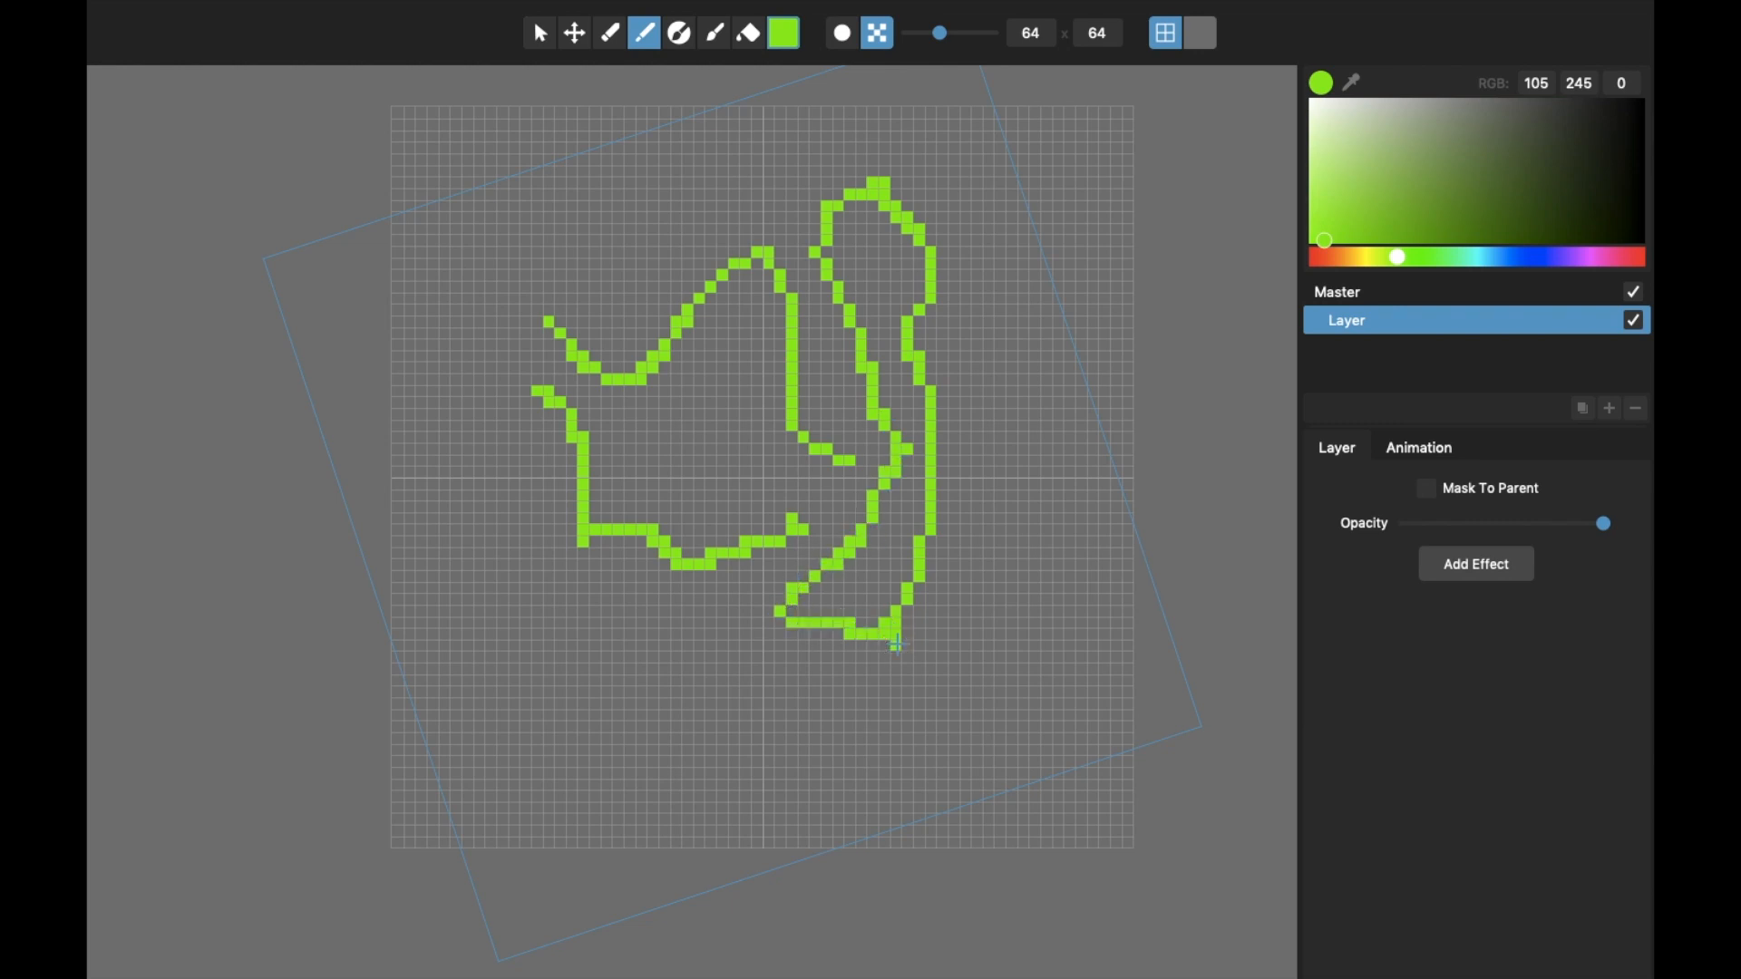
Step: Fill the closed outline with white (RGB 255, 255, 255), and refill it with black (RGB 0, 0, 0)
{"action": "left_click", "coordinate": [749, 32]}
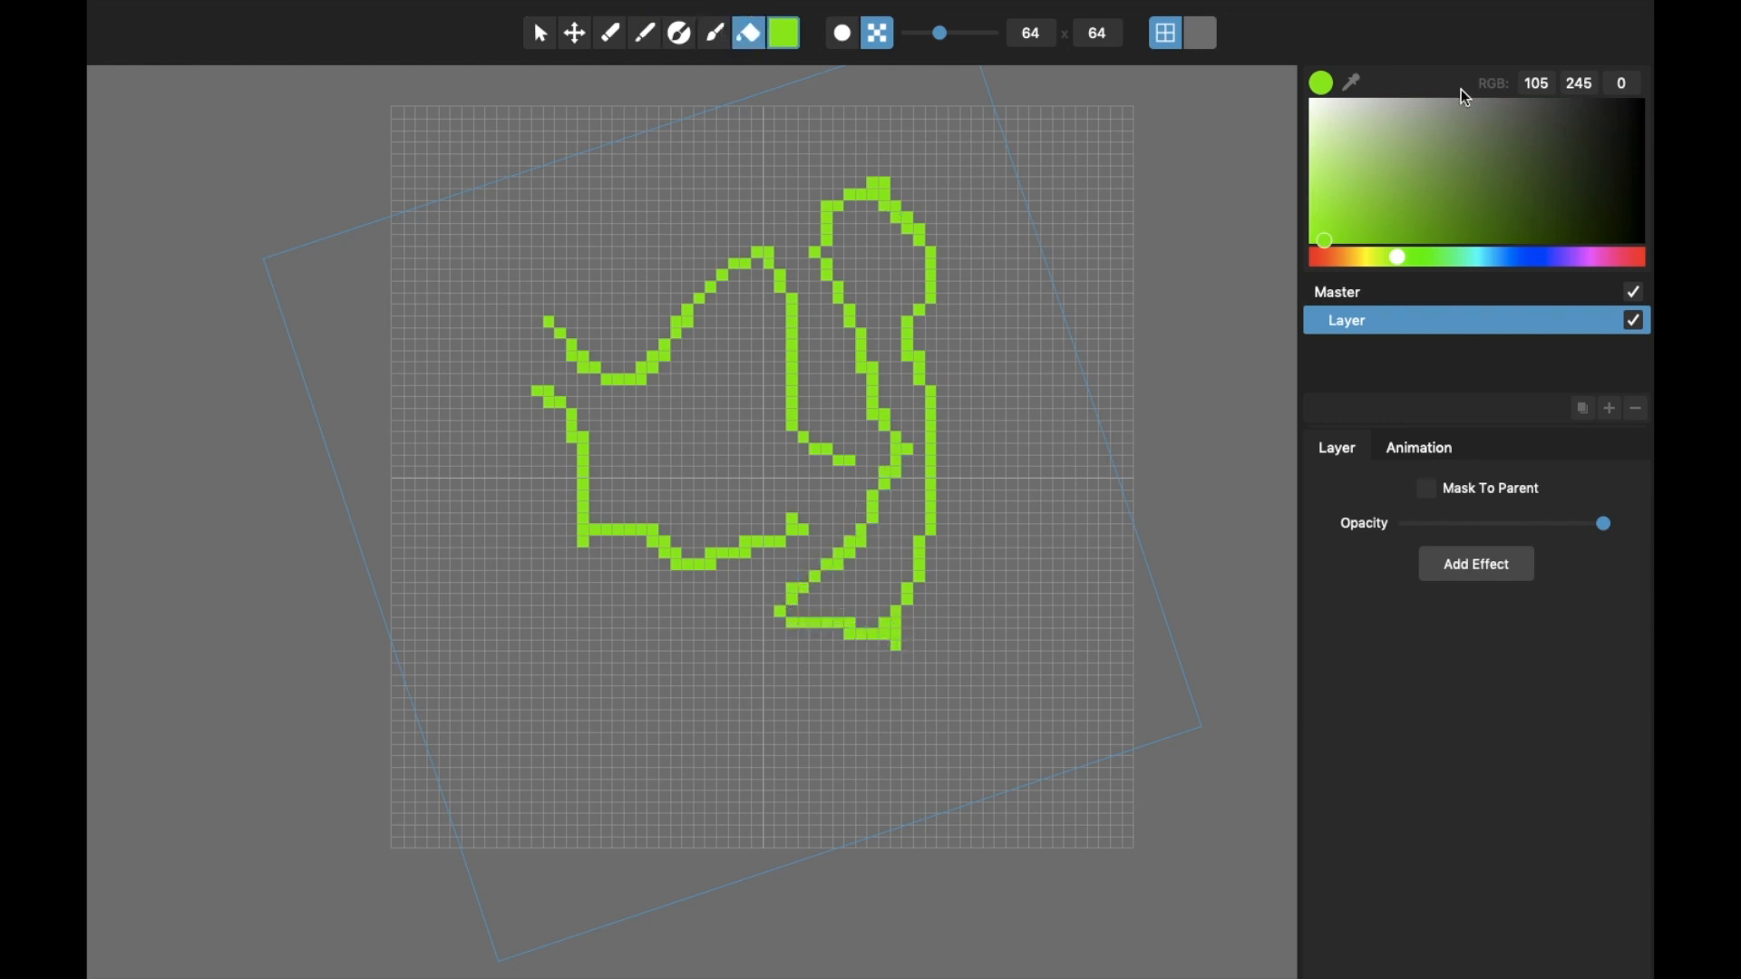
{"action": "left_click", "coordinate": [1351, 83]}
{"action": "left_click_drag", "start_coordinate": [1353, 105], "coordinate": [1251, 54]}
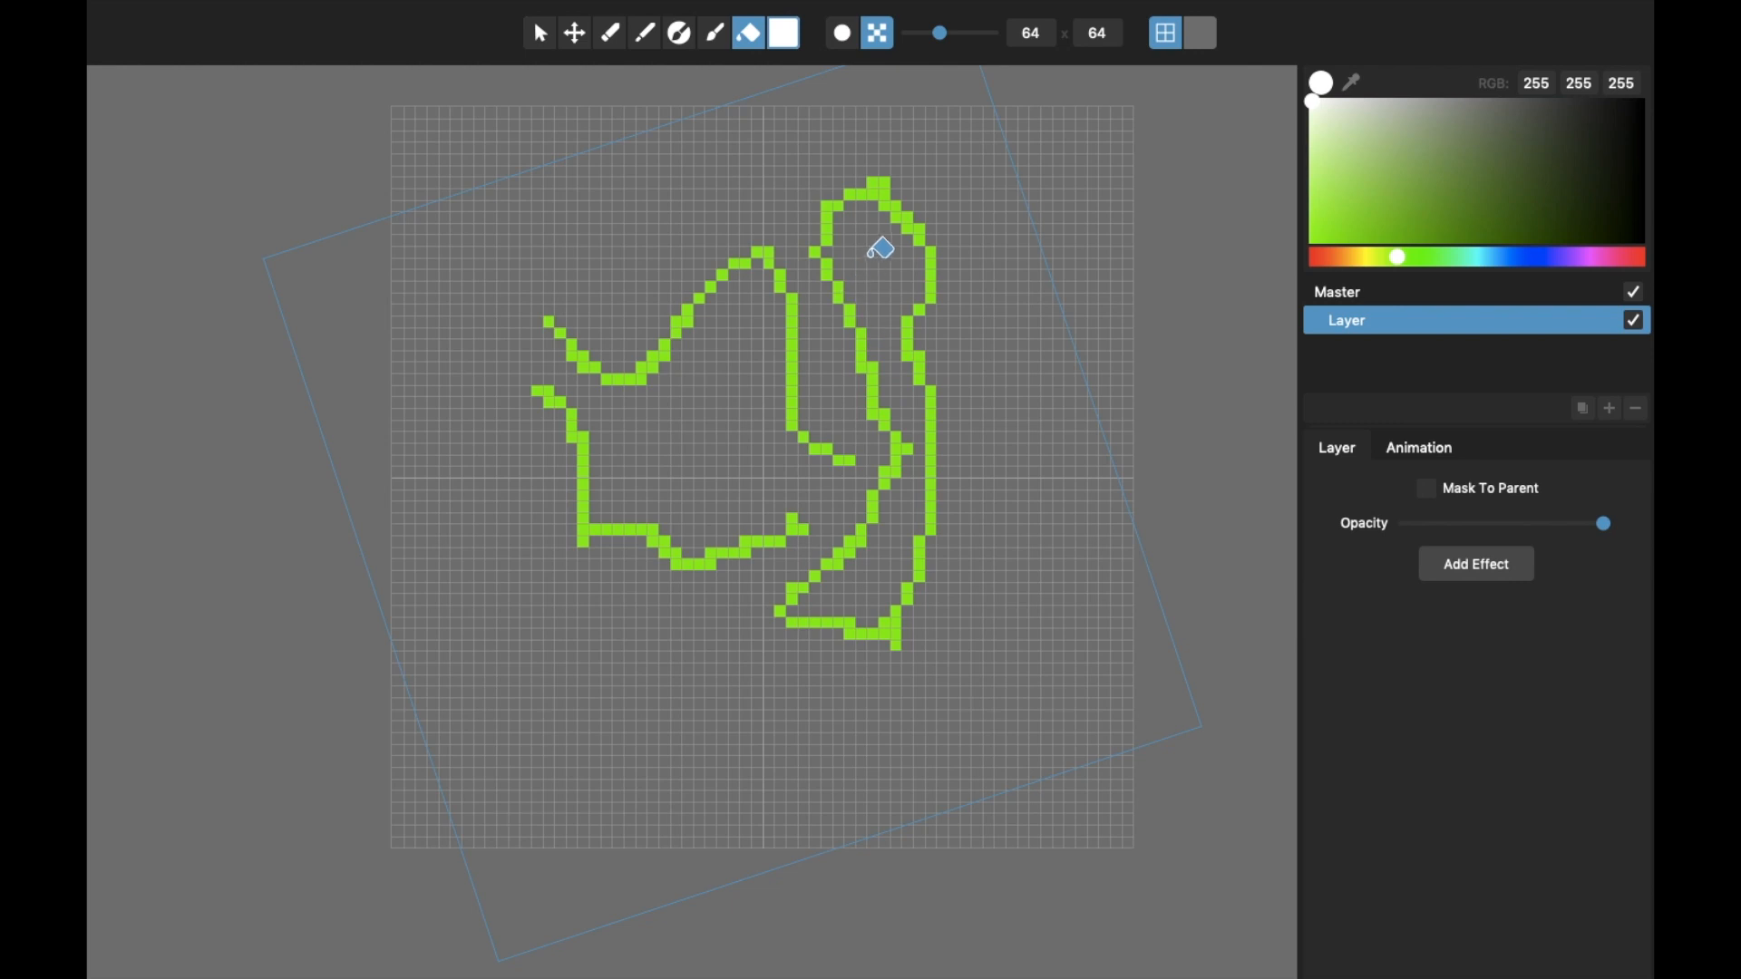
{"action": "left_click", "coordinate": [879, 247]}
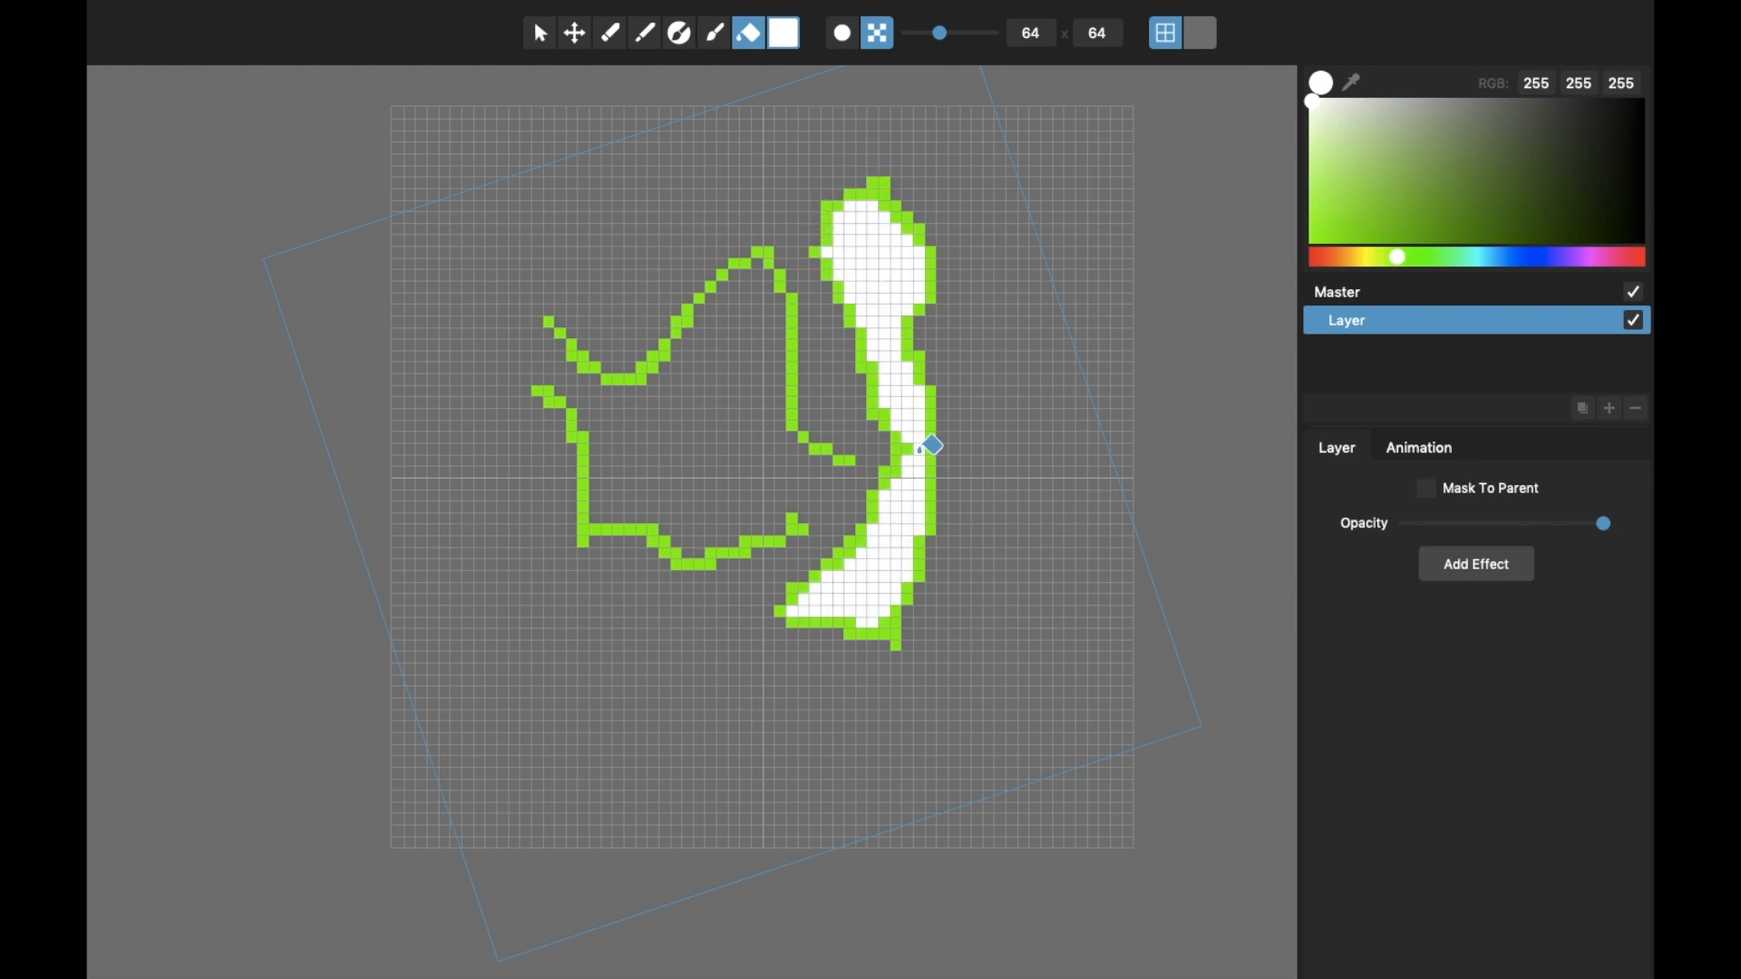
{"action": "left_click_drag", "start_coordinate": [1370, 170], "coordinate": [1643, 98]}
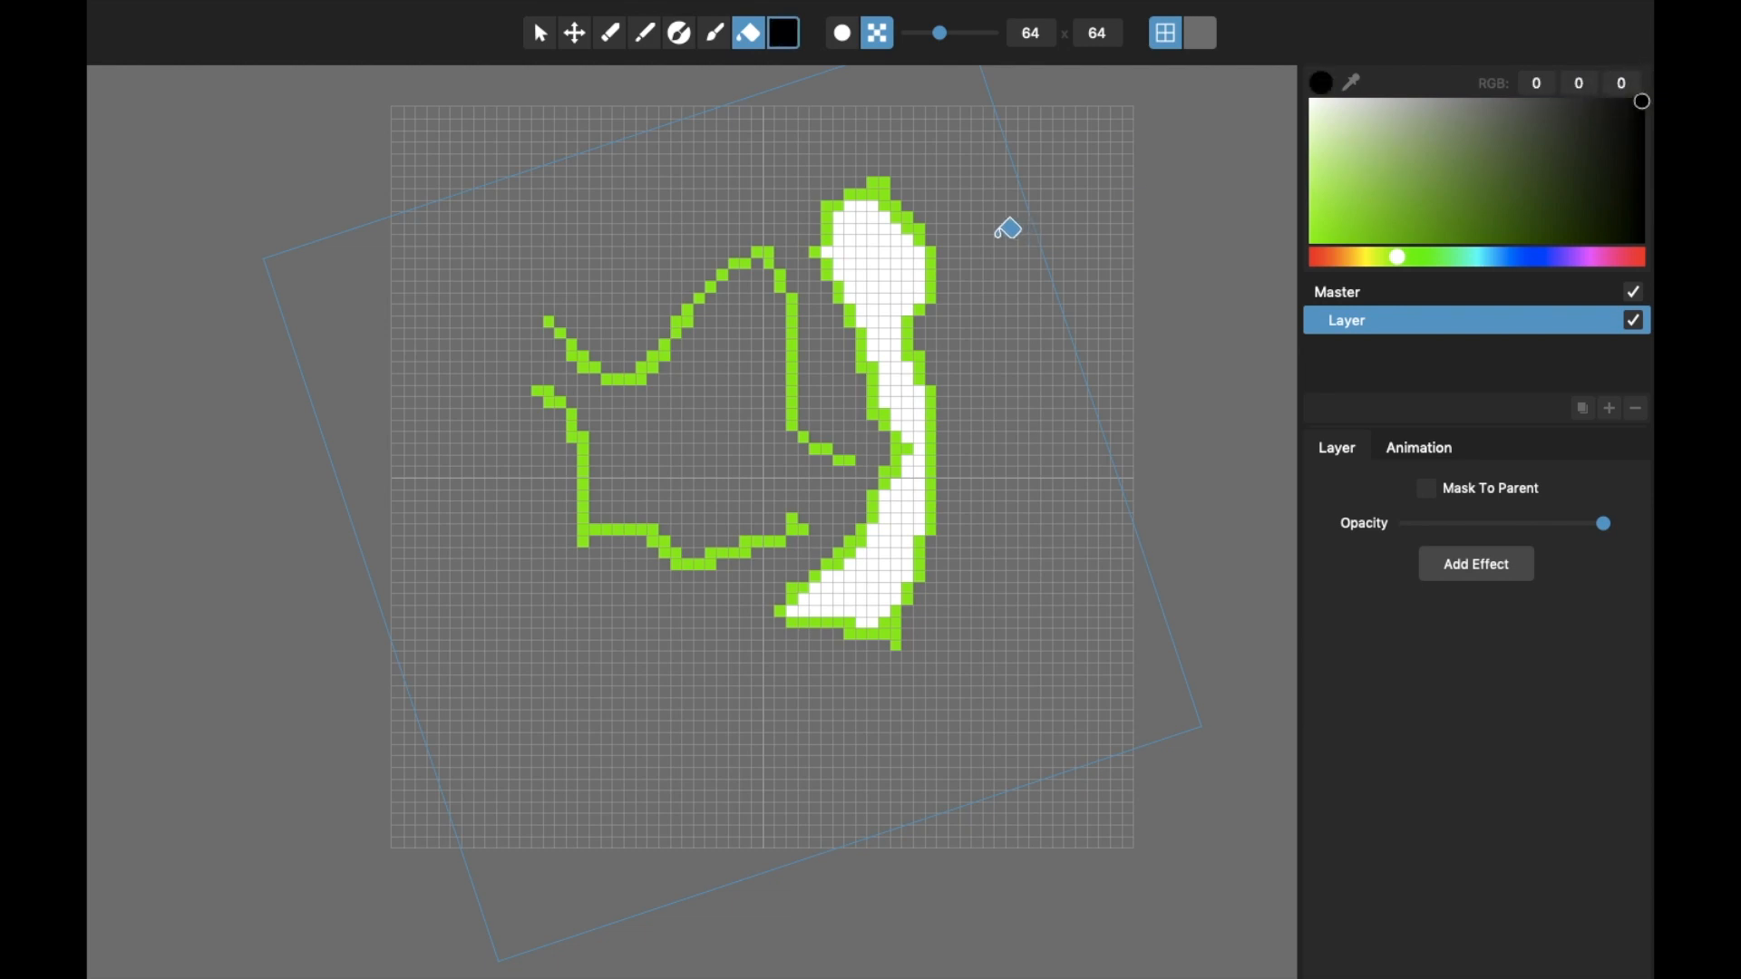
{"action": "left_click", "coordinate": [901, 262]}
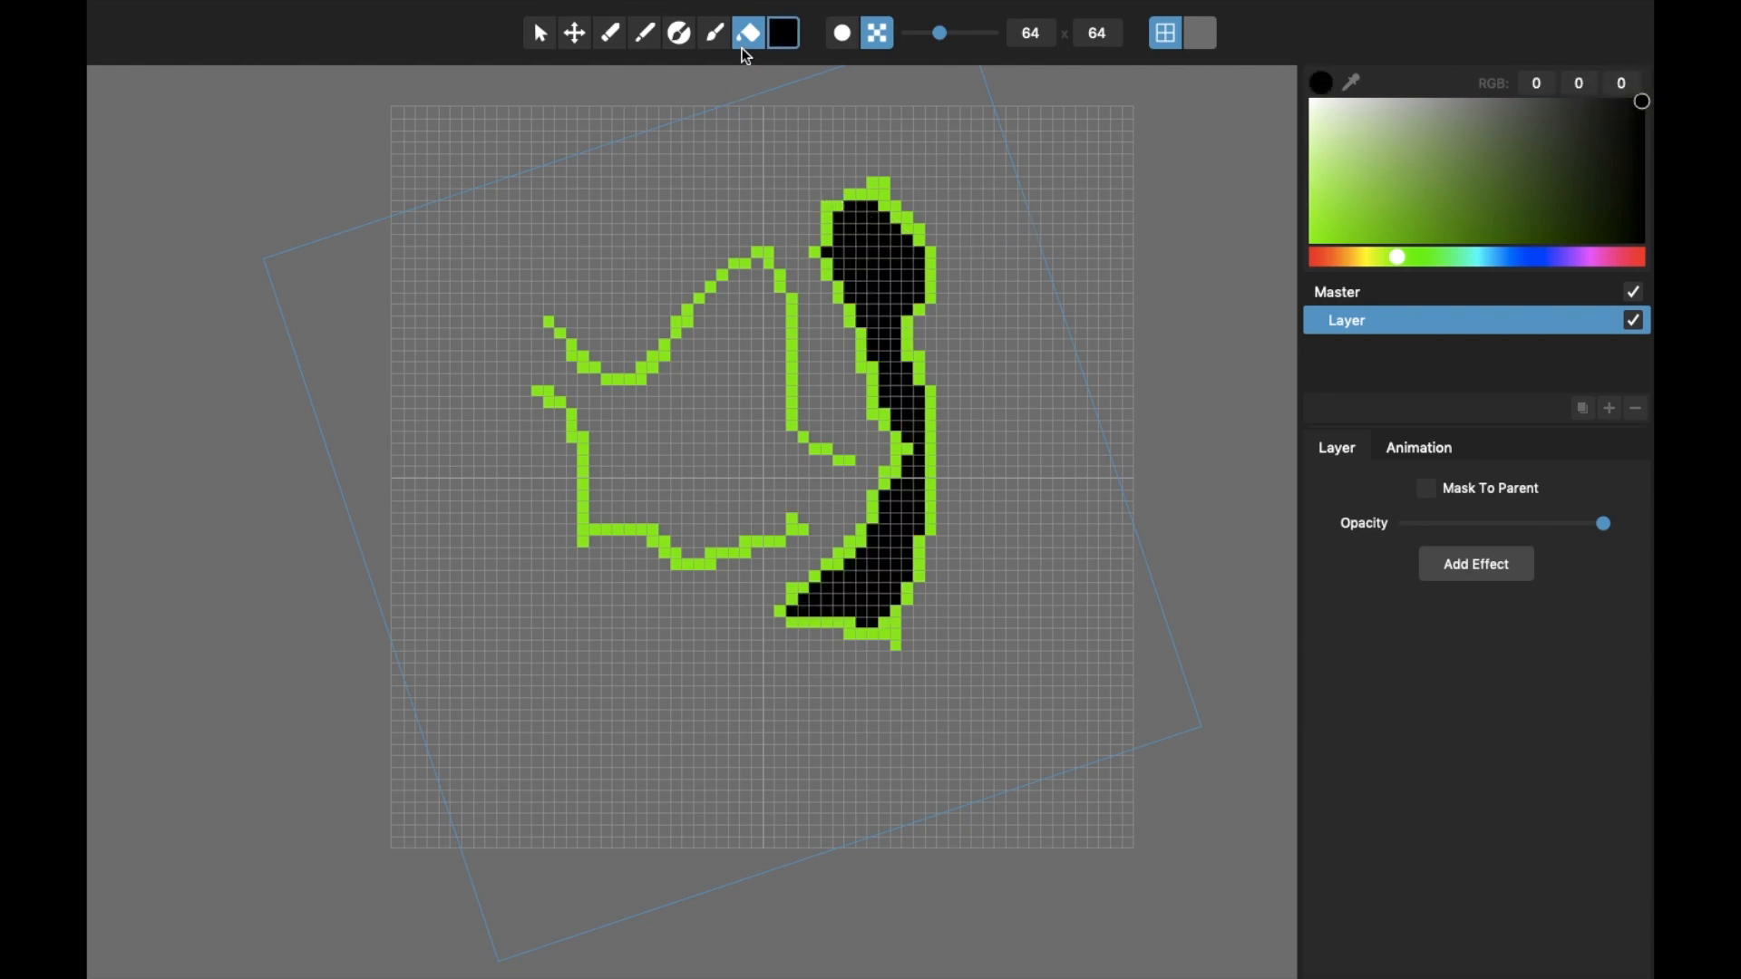
Step: Set the Pencil colour to white (RGB 255, 255, 255), and add a new layer with the original layer hidden
{"action": "left_click", "coordinate": [644, 32]}
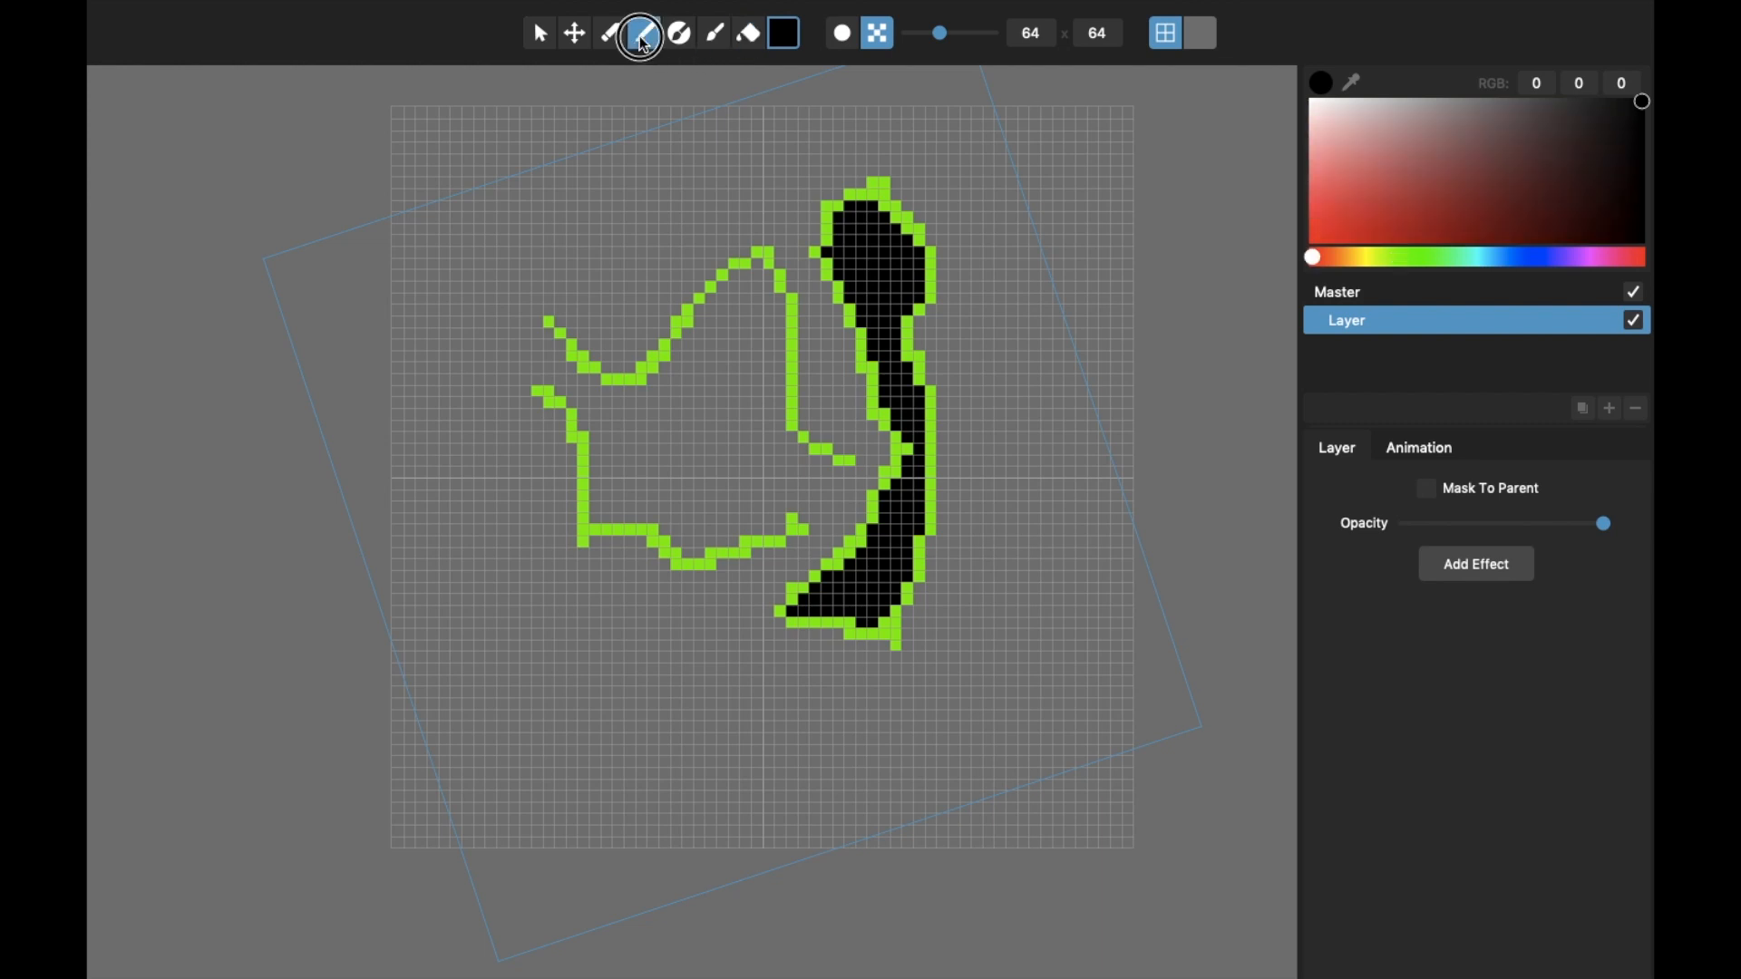
{"action": "left_click_drag", "start_coordinate": [1391, 148], "coordinate": [1313, 102]}
{"action": "left_click", "coordinate": [1611, 411]}
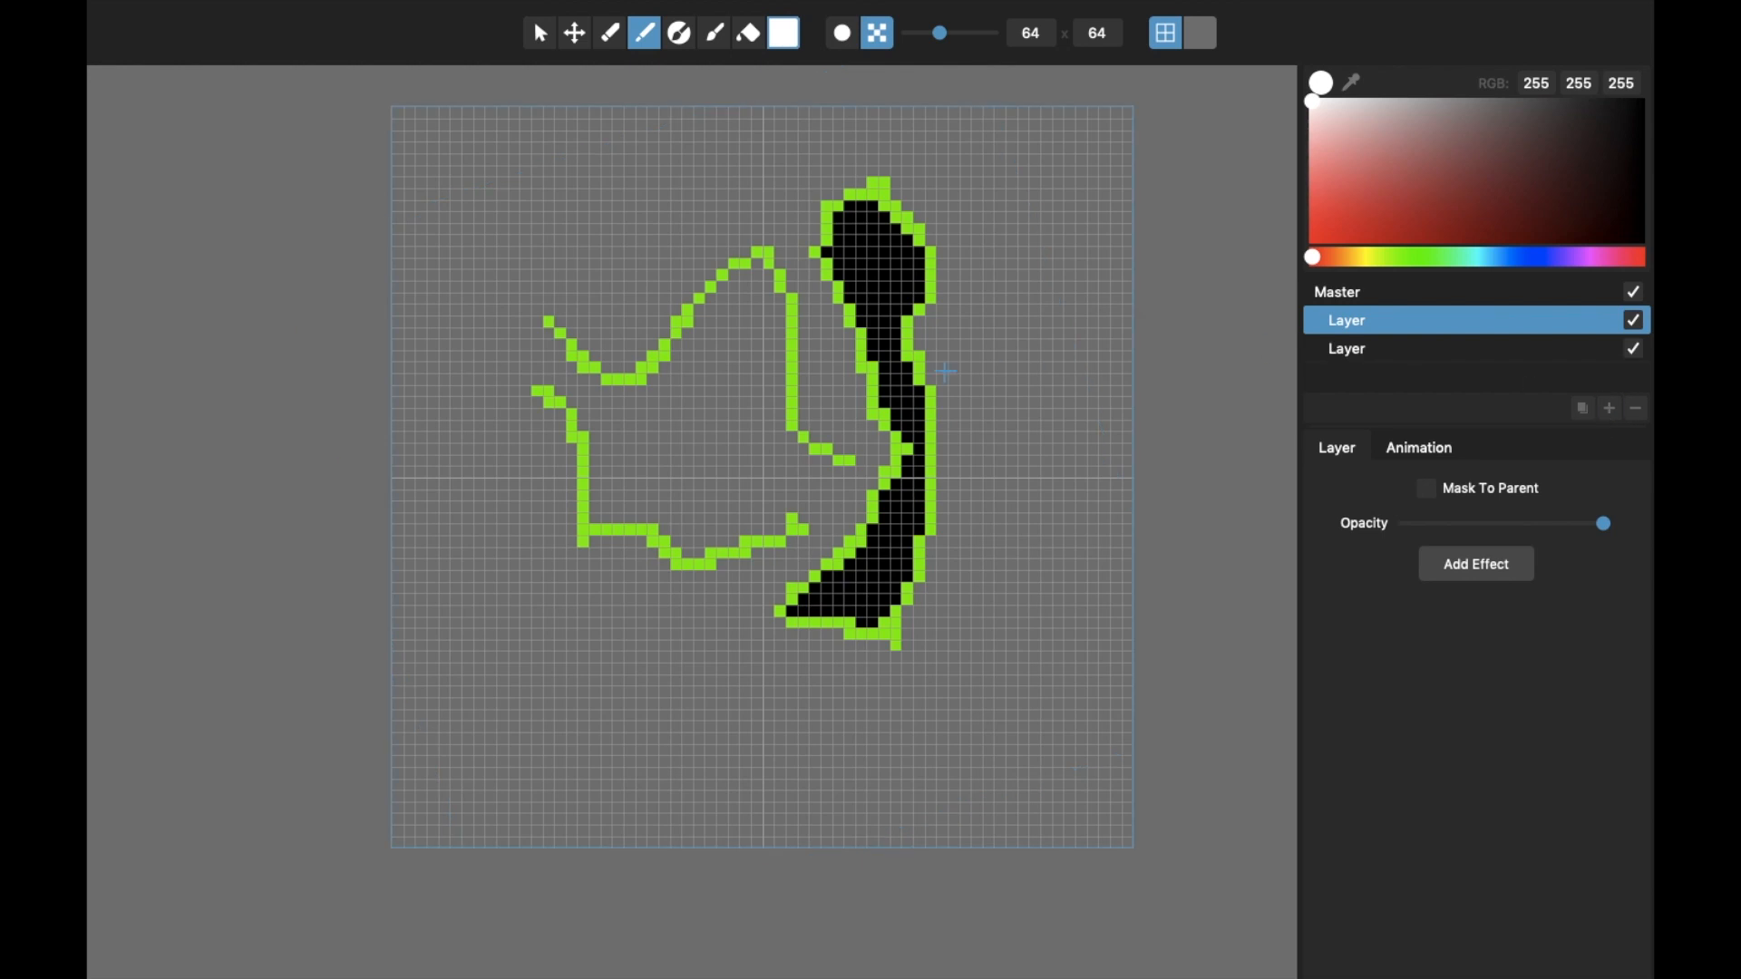
{"action": "left_click", "coordinate": [1635, 350]}
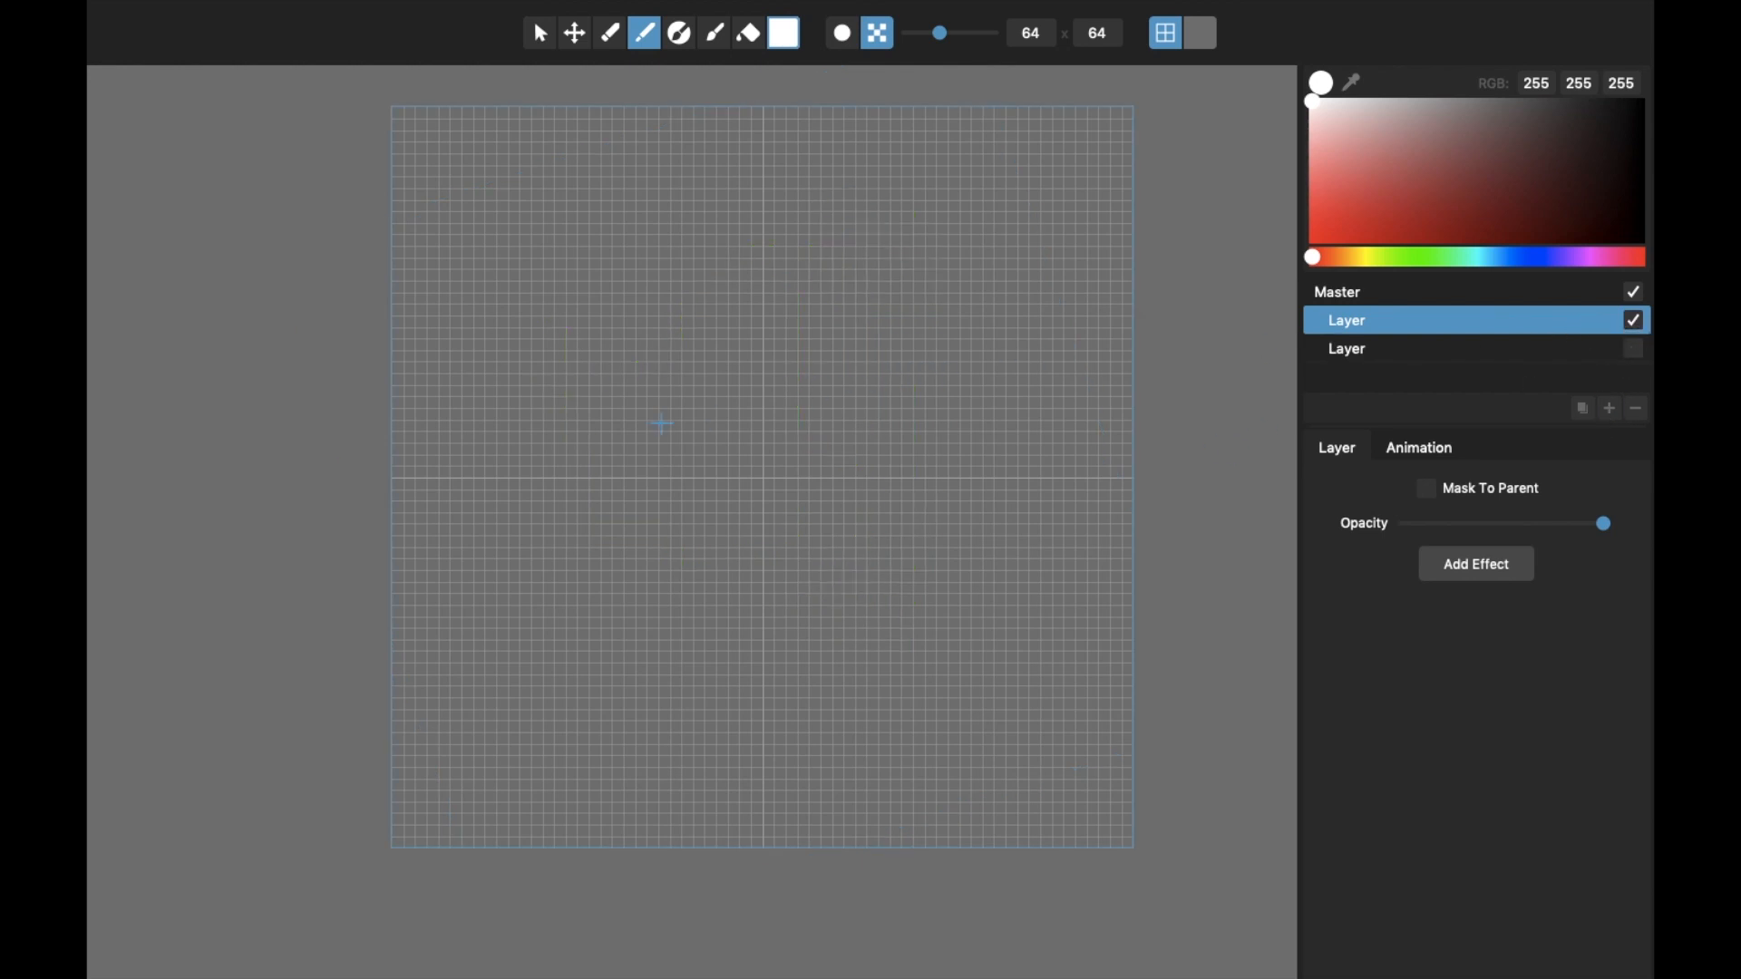
Step: Draw a rounded, apple-like white outline with a curved stem in the upper middle of the new layer
{"action": "mouse_move", "coordinate": [679, 286]}
{"action": "left_mouse_down"}
{"action": "mouse_move", "coordinate": [589, 365]}
{"action": "mouse_move", "coordinate": [641, 511]}
{"action": "mouse_move", "coordinate": [798, 468]}
{"action": "mouse_move", "coordinate": [817, 352]}
{"action": "mouse_move", "coordinate": [749, 315]}
{"action": "mouse_move", "coordinate": [706, 308]}
{"action": "mouse_move", "coordinate": [679, 331]}
{"action": "mouse_move", "coordinate": [755, 243]}
{"action": "mouse_move", "coordinate": [701, 150]}
{"action": "mouse_move", "coordinate": [631, 202]}
{"action": "left_mouse_up"}
{"action": "left_click_drag", "start_coordinate": [686, 266], "coordinate": [667, 289]}
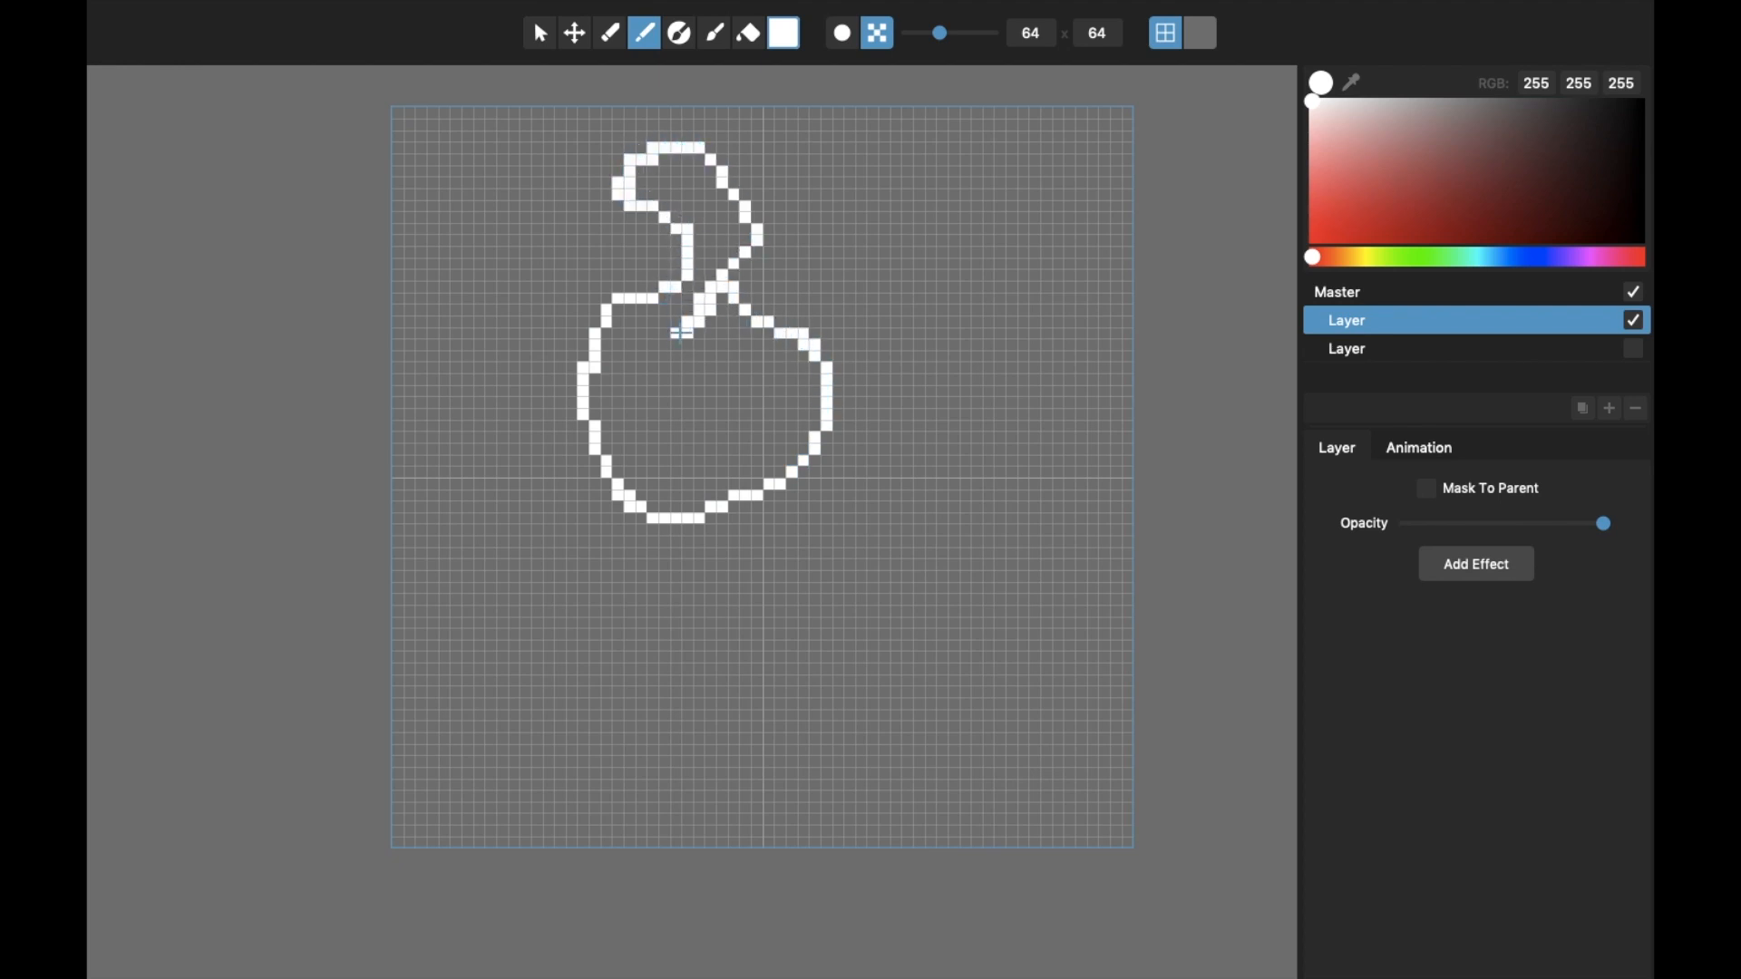
Step: Fill the apple-like outline with white, and add two more white-filled freeform shapes to its lower right and lower left
{"action": "left_click", "coordinate": [723, 433]}
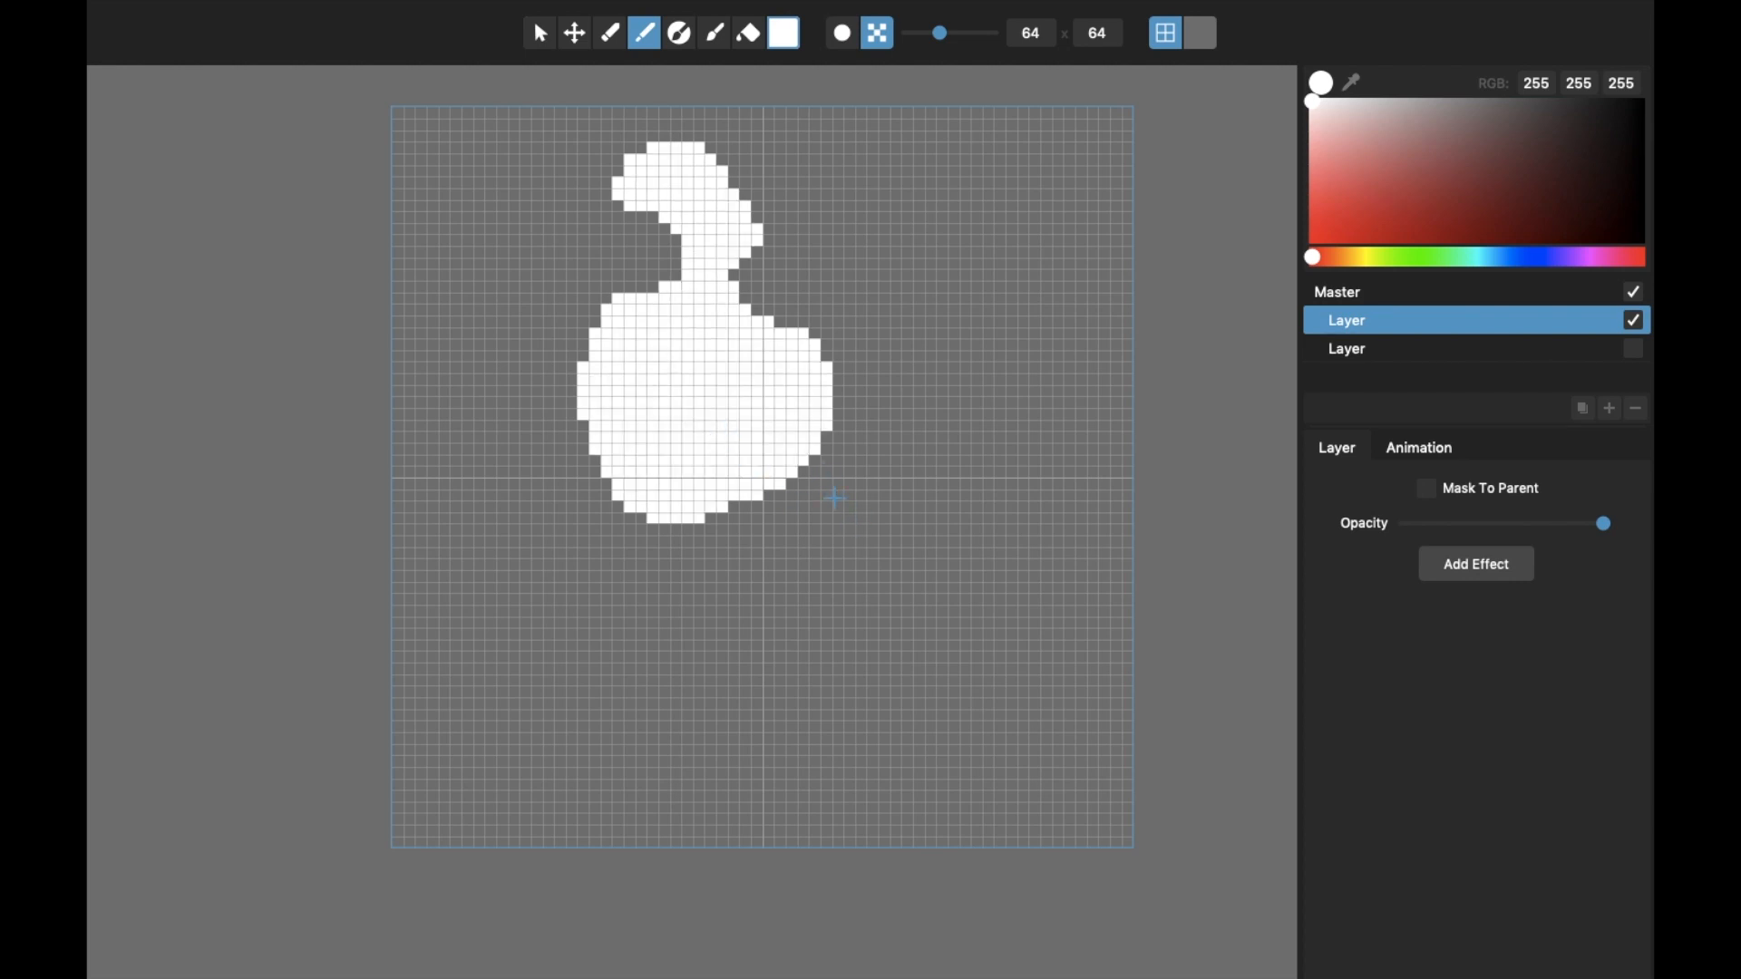
{"action": "mouse_move", "coordinate": [833, 498]}
{"action": "left_mouse_down"}
{"action": "mouse_move", "coordinate": [824, 656]}
{"action": "mouse_move", "coordinate": [910, 666]}
{"action": "mouse_move", "coordinate": [988, 510]}
{"action": "mouse_move", "coordinate": [959, 427]}
{"action": "mouse_move", "coordinate": [887, 426]}
{"action": "mouse_move", "coordinate": [876, 523]}
{"action": "mouse_move", "coordinate": [839, 497]}
{"action": "left_mouse_up"}
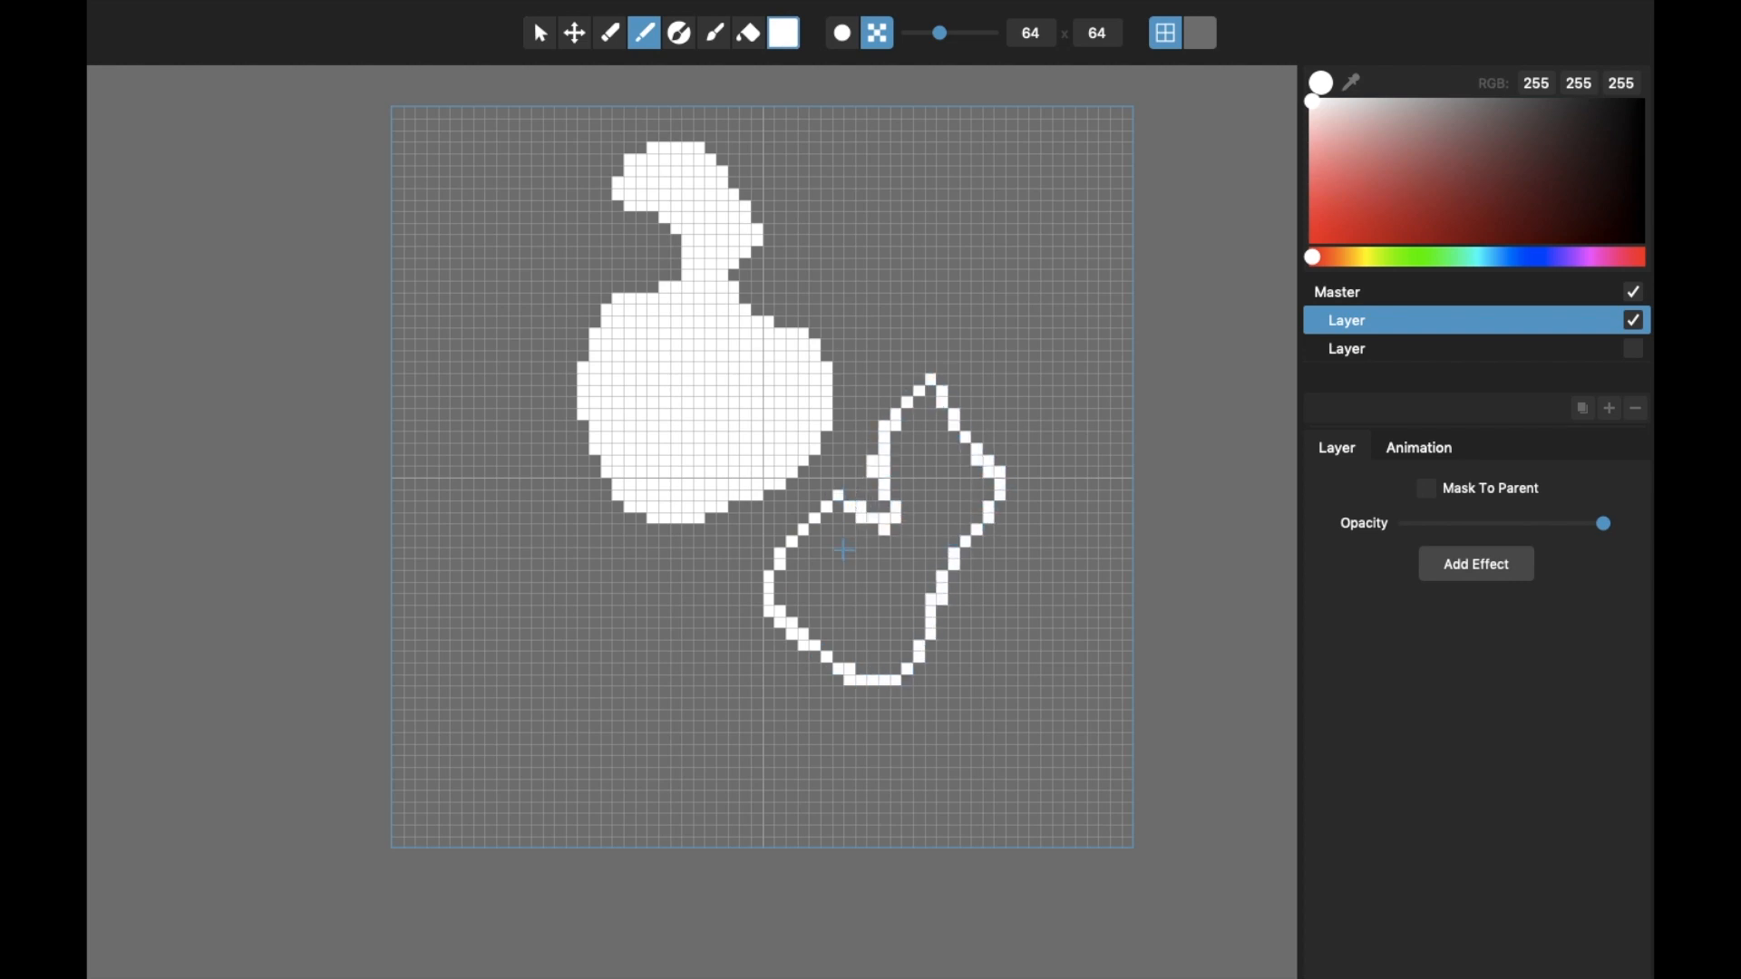
{"action": "left_click", "coordinate": [850, 580]}
{"action": "mouse_move", "coordinate": [532, 622]}
{"action": "left_mouse_down"}
{"action": "mouse_move", "coordinate": [462, 742]}
{"action": "mouse_move", "coordinate": [594, 812]}
{"action": "mouse_move", "coordinate": [625, 687]}
{"action": "mouse_move", "coordinate": [720, 649]}
{"action": "mouse_move", "coordinate": [667, 590]}
{"action": "mouse_move", "coordinate": [508, 490]}
{"action": "mouse_move", "coordinate": [442, 564]}
{"action": "mouse_move", "coordinate": [536, 627]}
{"action": "left_mouse_up"}
{"action": "left_click", "coordinate": [585, 642]}
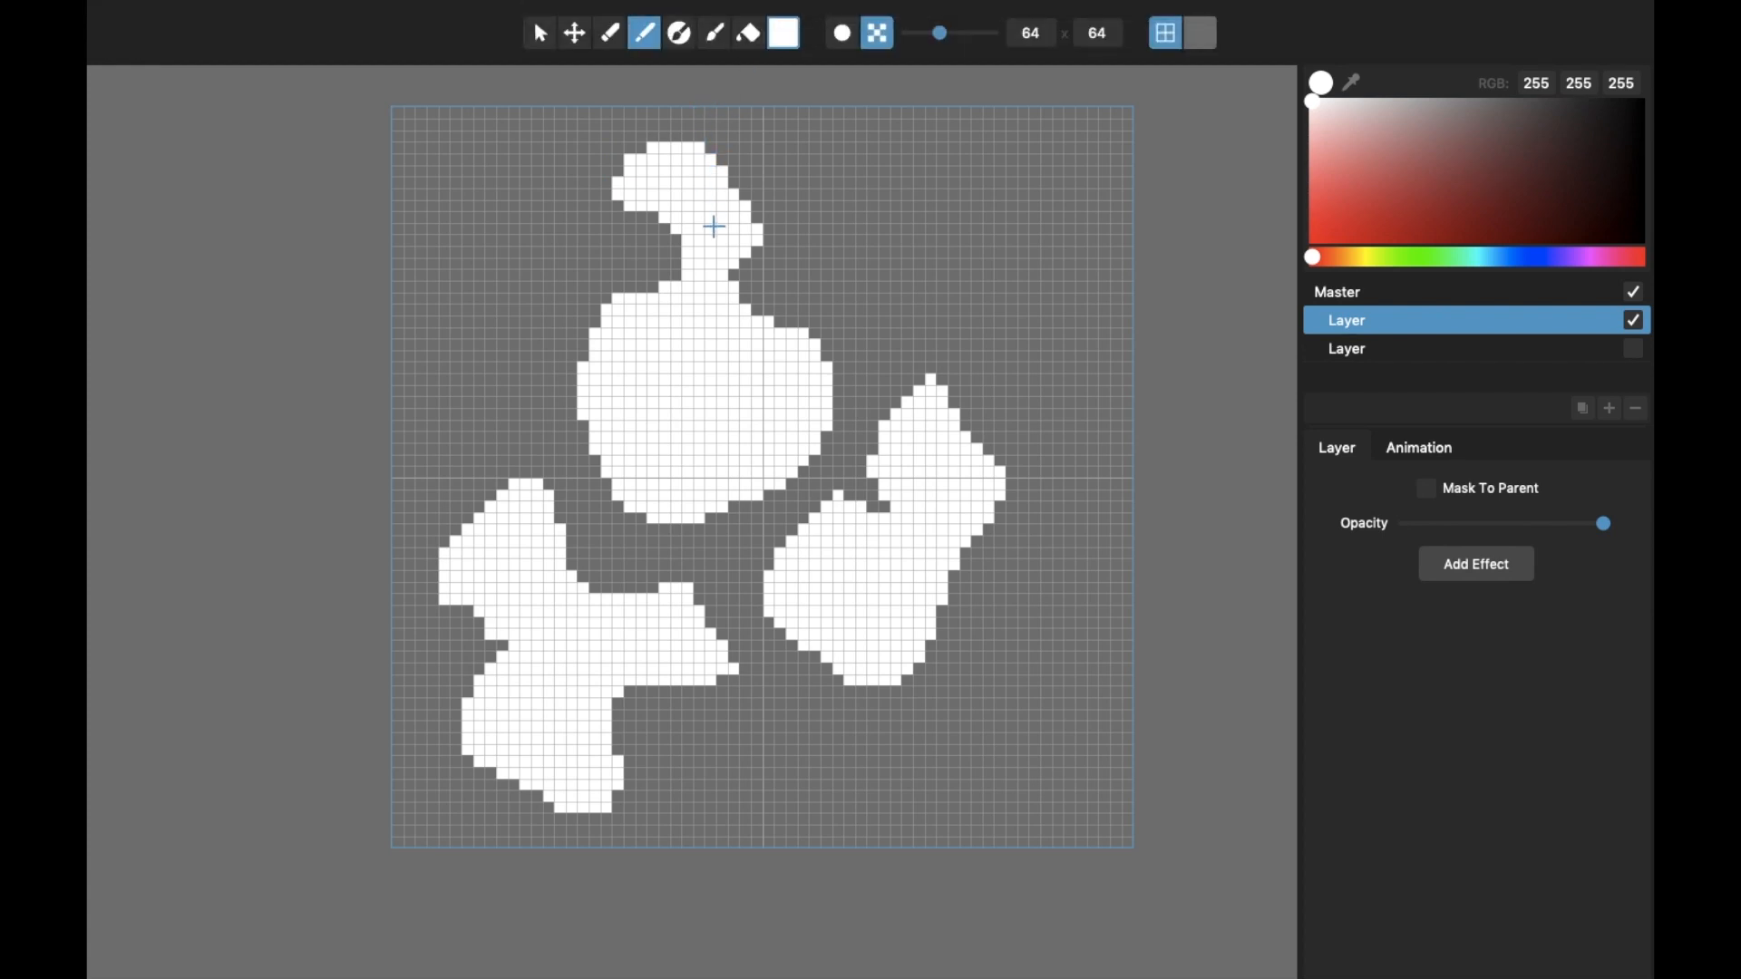
Step: Delete both existing layers, making the original one visible before removing it, and add a new empty layer
{"action": "left_click", "coordinate": [540, 34]}
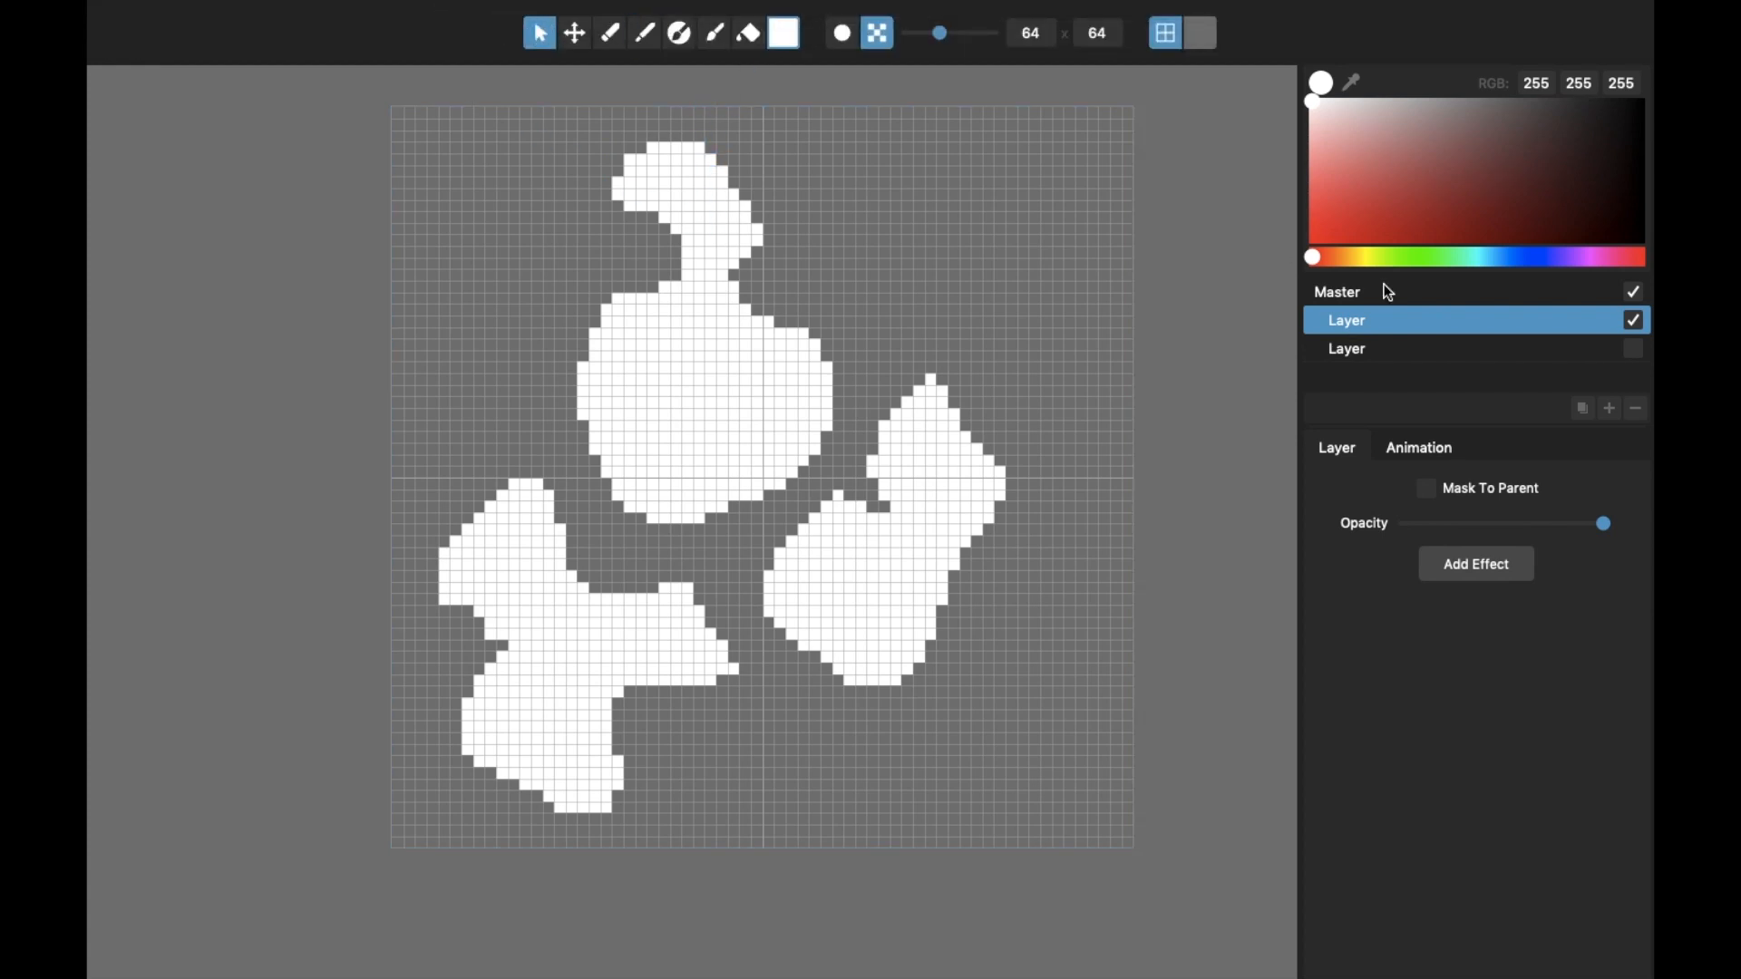
{"action": "left_click", "coordinate": [1636, 407]}
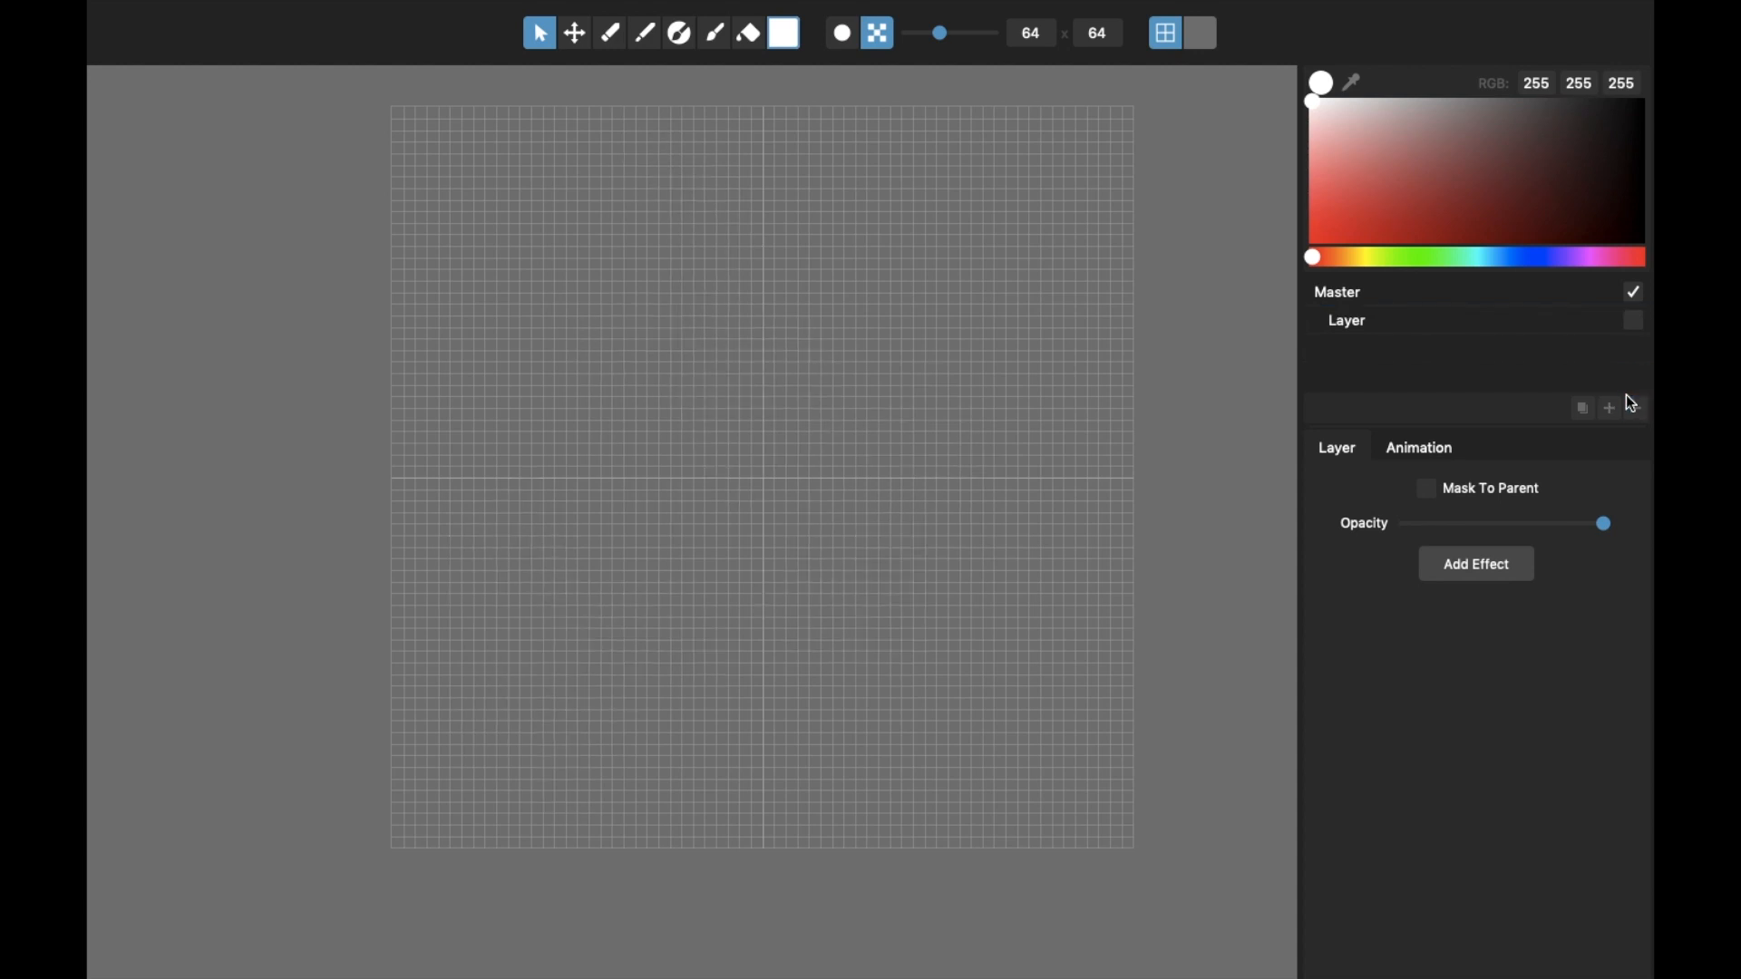
{"action": "left_click", "coordinate": [1430, 329]}
{"action": "left_click", "coordinate": [1634, 322]}
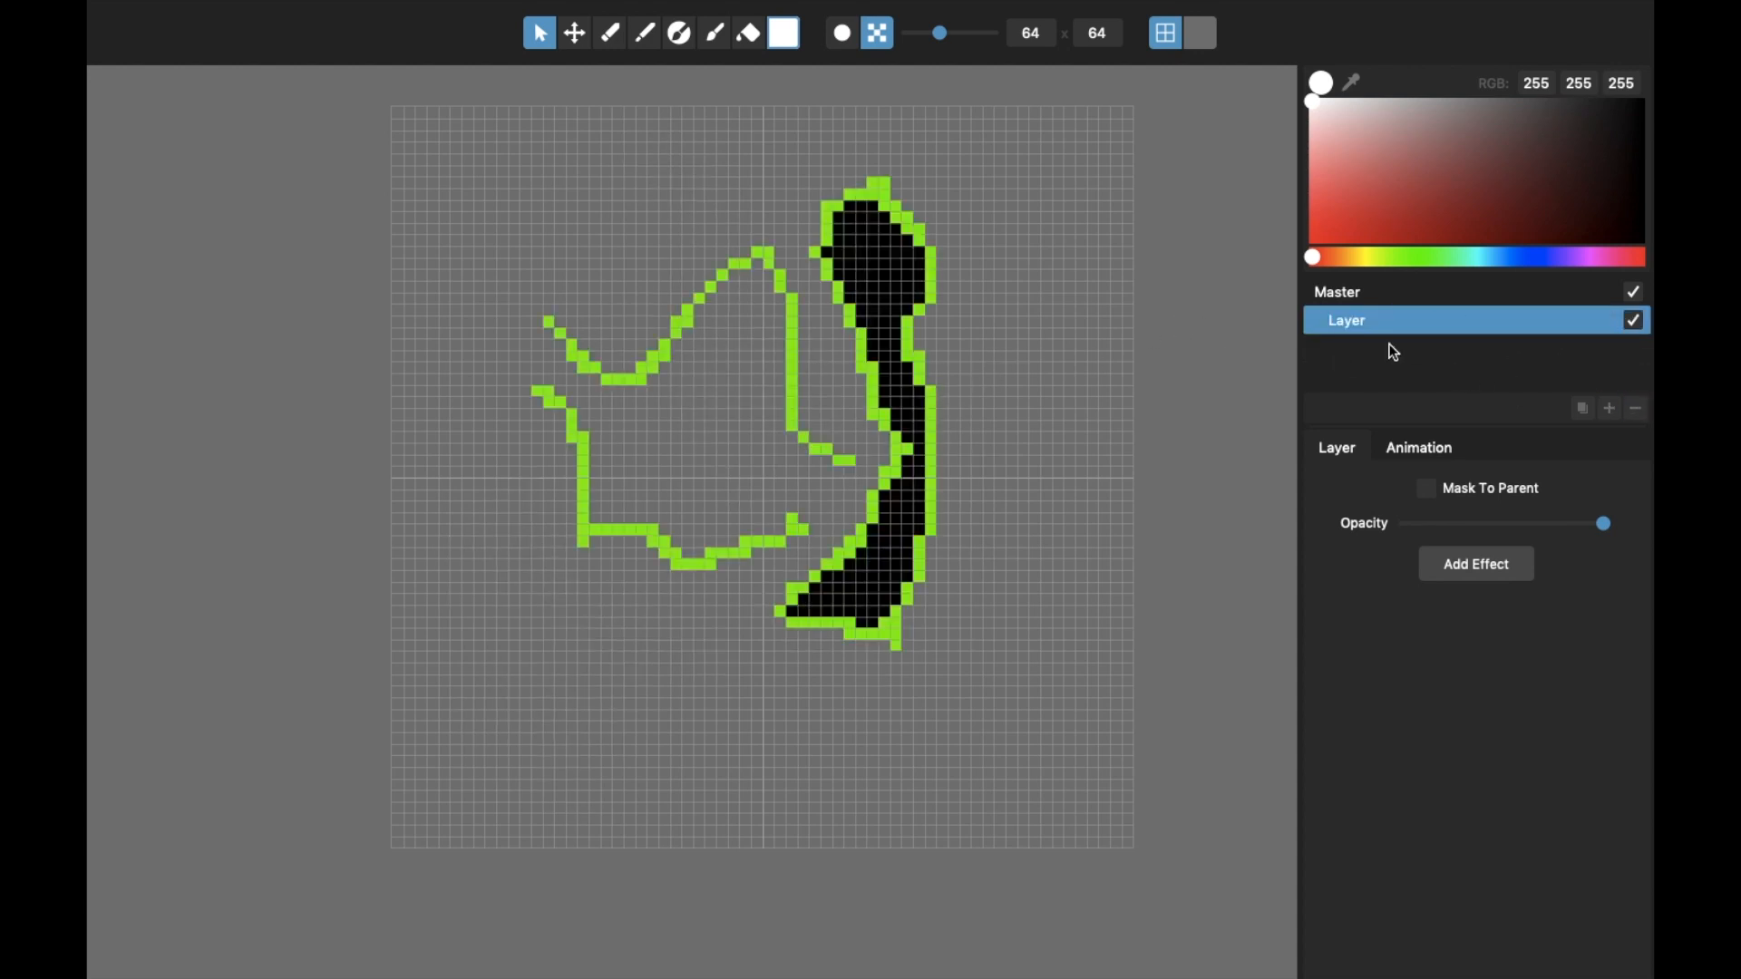
{"action": "left_click", "coordinate": [1635, 409]}
{"action": "left_click", "coordinate": [1612, 409]}
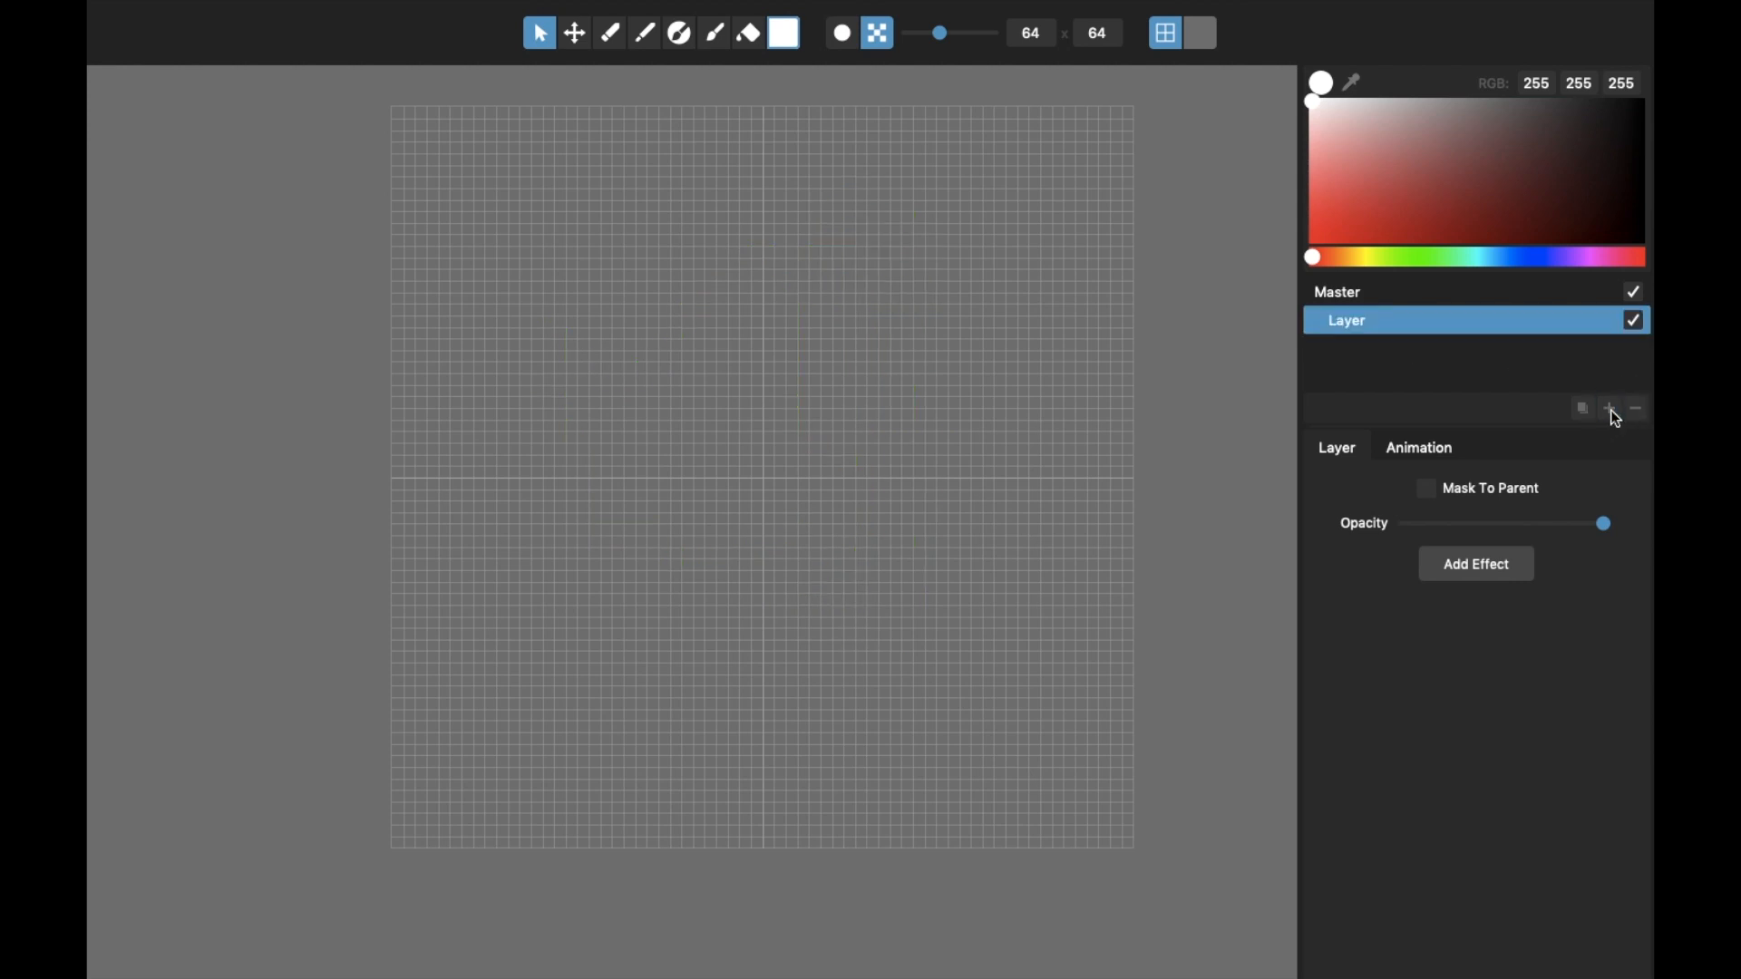
Step: Try the Brush tool at several radii over the empty canvas, finishing with a larger brush
{"action": "left_click", "coordinate": [717, 36]}
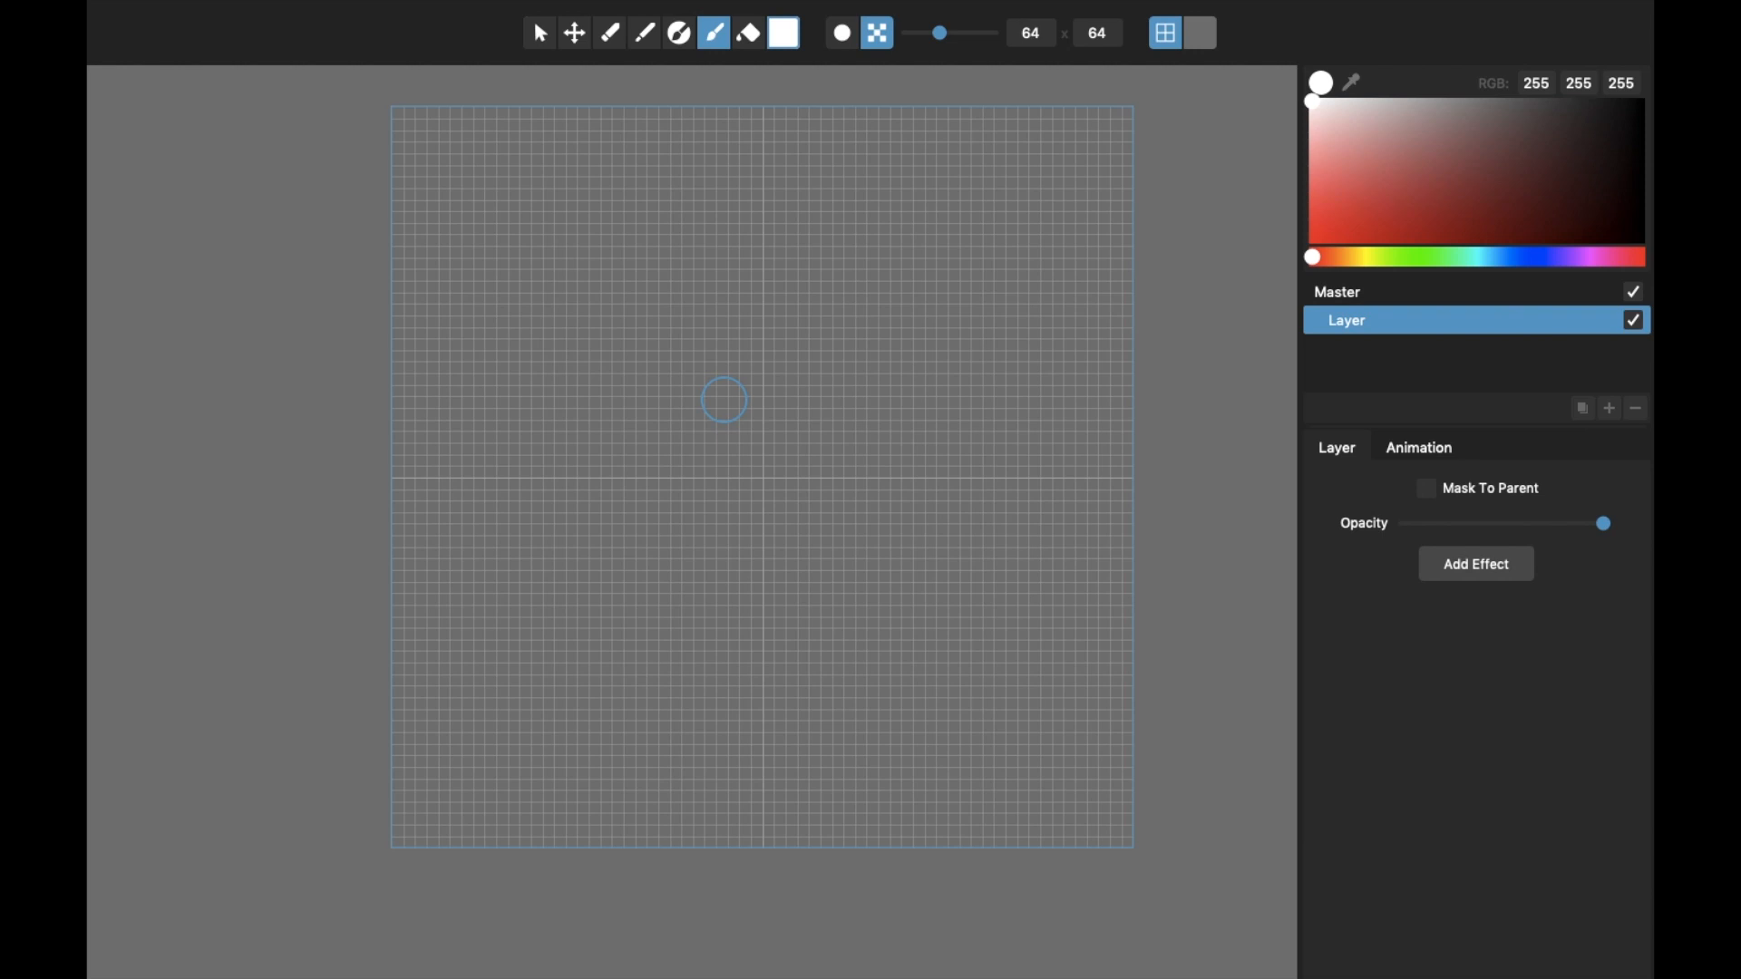
{"action": "scroll", "coordinate": [724, 400], "scroll_direction": "up", "scroll_amount": 6}
{"action": "scroll", "coordinate": [724, 400], "scroll_direction": "down", "scroll_amount": 2}
{"action": "scroll", "coordinate": [724, 400], "scroll_direction": "up", "scroll_amount": 6}
{"action": "scroll", "coordinate": [725, 400], "scroll_direction": "down", "scroll_amount": 5}
{"action": "scroll", "coordinate": [724, 399], "scroll_direction": "up", "scroll_amount": 4}
{"action": "scroll", "coordinate": [725, 399], "scroll_direction": "down", "scroll_amount": 4}
{"action": "scroll", "coordinate": [724, 400], "scroll_direction": "up", "scroll_amount": 5}
{"action": "scroll", "coordinate": [724, 400], "scroll_direction": "down", "scroll_amount": 2}
{"action": "scroll", "coordinate": [725, 400], "scroll_direction": "up", "scroll_amount": 1}
{"action": "scroll", "coordinate": [725, 400], "scroll_direction": "up", "scroll_amount": 3}
{"action": "scroll", "coordinate": [725, 399], "scroll_direction": "down", "scroll_amount": 5}
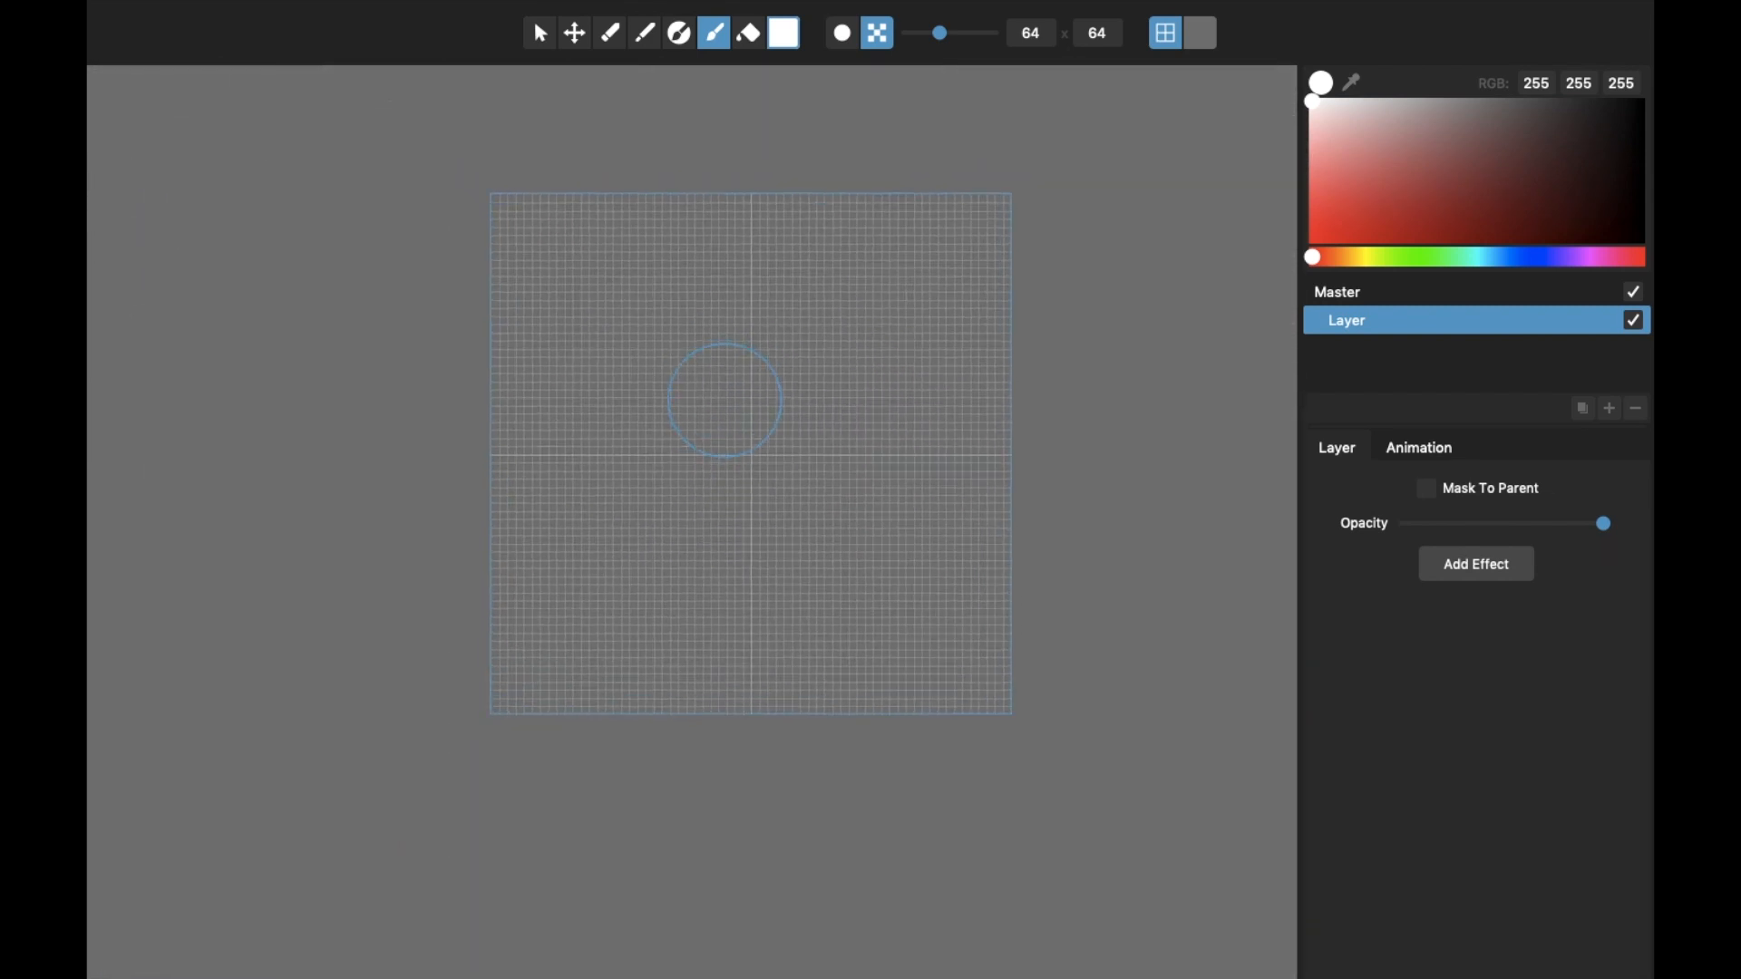
{"action": "scroll", "coordinate": [724, 400], "scroll_direction": "up", "scroll_amount": 2}
{"action": "scroll", "coordinate": [724, 400], "scroll_direction": "up", "scroll_amount": 3}
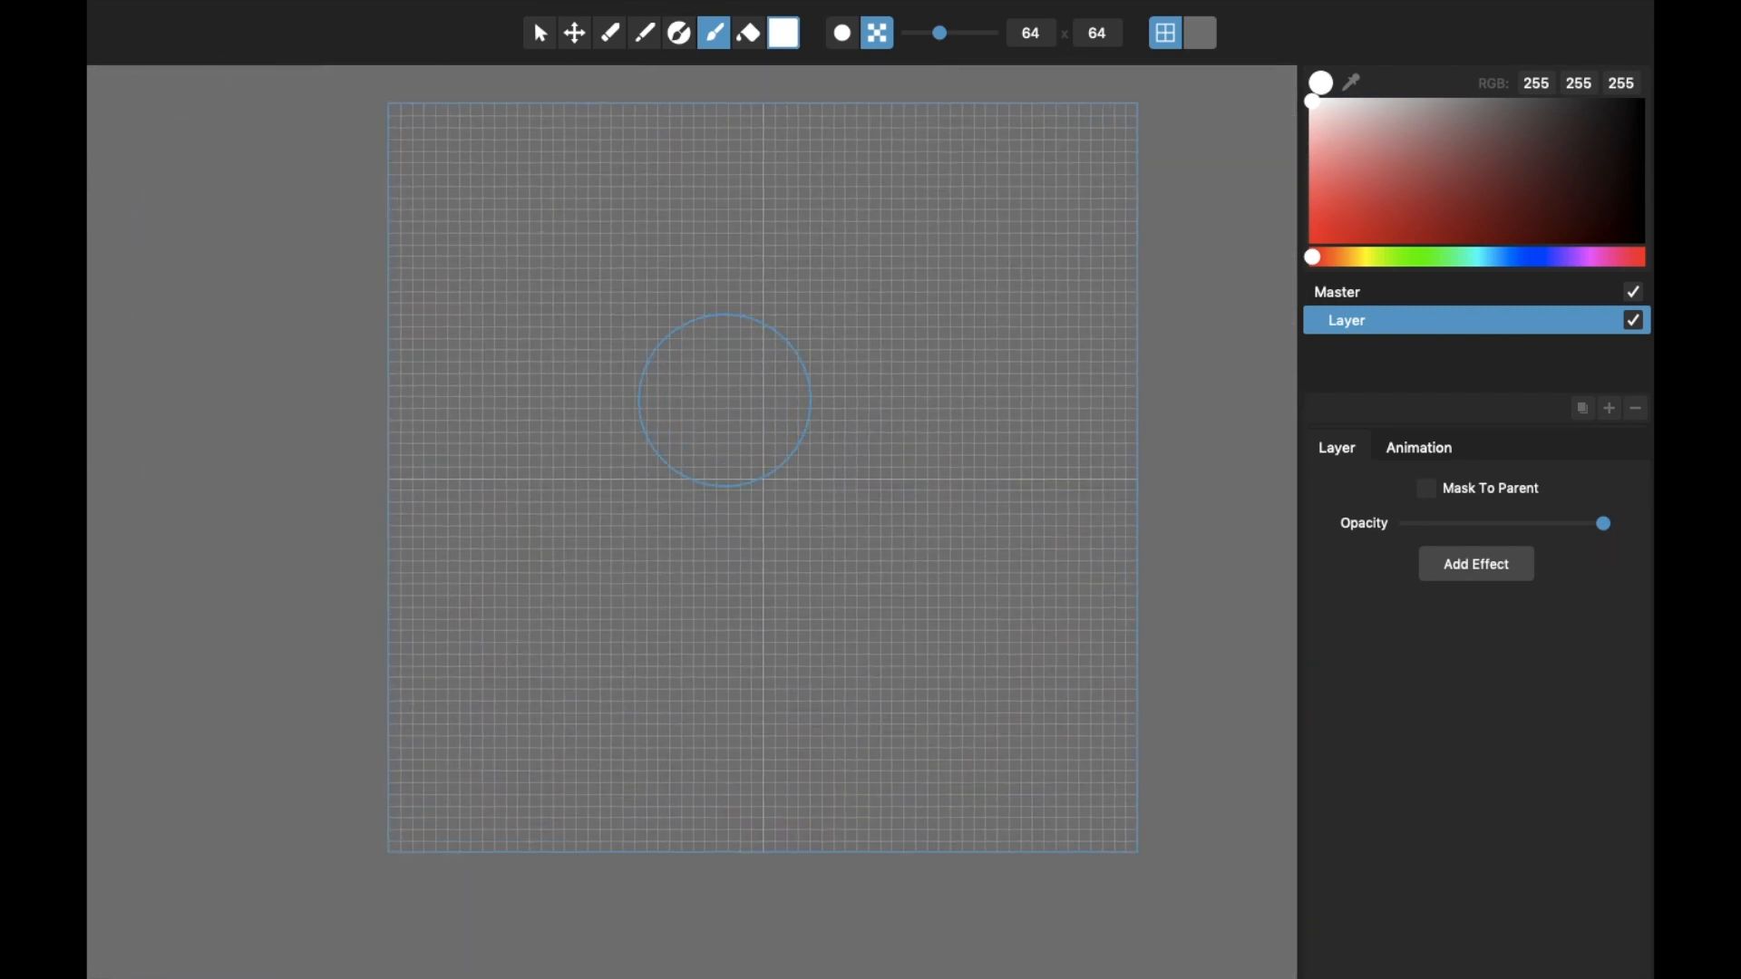
{"action": "scroll", "coordinate": [724, 400], "scroll_direction": "down", "scroll_amount": 5}
{"action": "scroll", "coordinate": [724, 400], "scroll_direction": "down", "scroll_amount": 2}
{"action": "scroll", "coordinate": [725, 400], "scroll_direction": "up", "scroll_amount": 5}
{"action": "scroll", "coordinate": [725, 400], "scroll_direction": "down", "scroll_amount": 2}
{"action": "scroll", "coordinate": [725, 400], "scroll_direction": "down", "scroll_amount": 3}
{"action": "scroll", "coordinate": [725, 400], "scroll_direction": "up", "scroll_amount": 3}
{"action": "scroll", "coordinate": [725, 400], "scroll_direction": "down", "scroll_amount": 2}
{"action": "scroll", "coordinate": [724, 400], "scroll_direction": "up", "scroll_amount": 2}
{"action": "scroll", "coordinate": [725, 400], "scroll_direction": "down", "scroll_amount": 2}
{"action": "scroll", "coordinate": [725, 400], "scroll_direction": "up", "scroll_amount": 2}
{"action": "key", "text": "v"}
{"action": "mouse_move", "coordinate": [467, 9]}
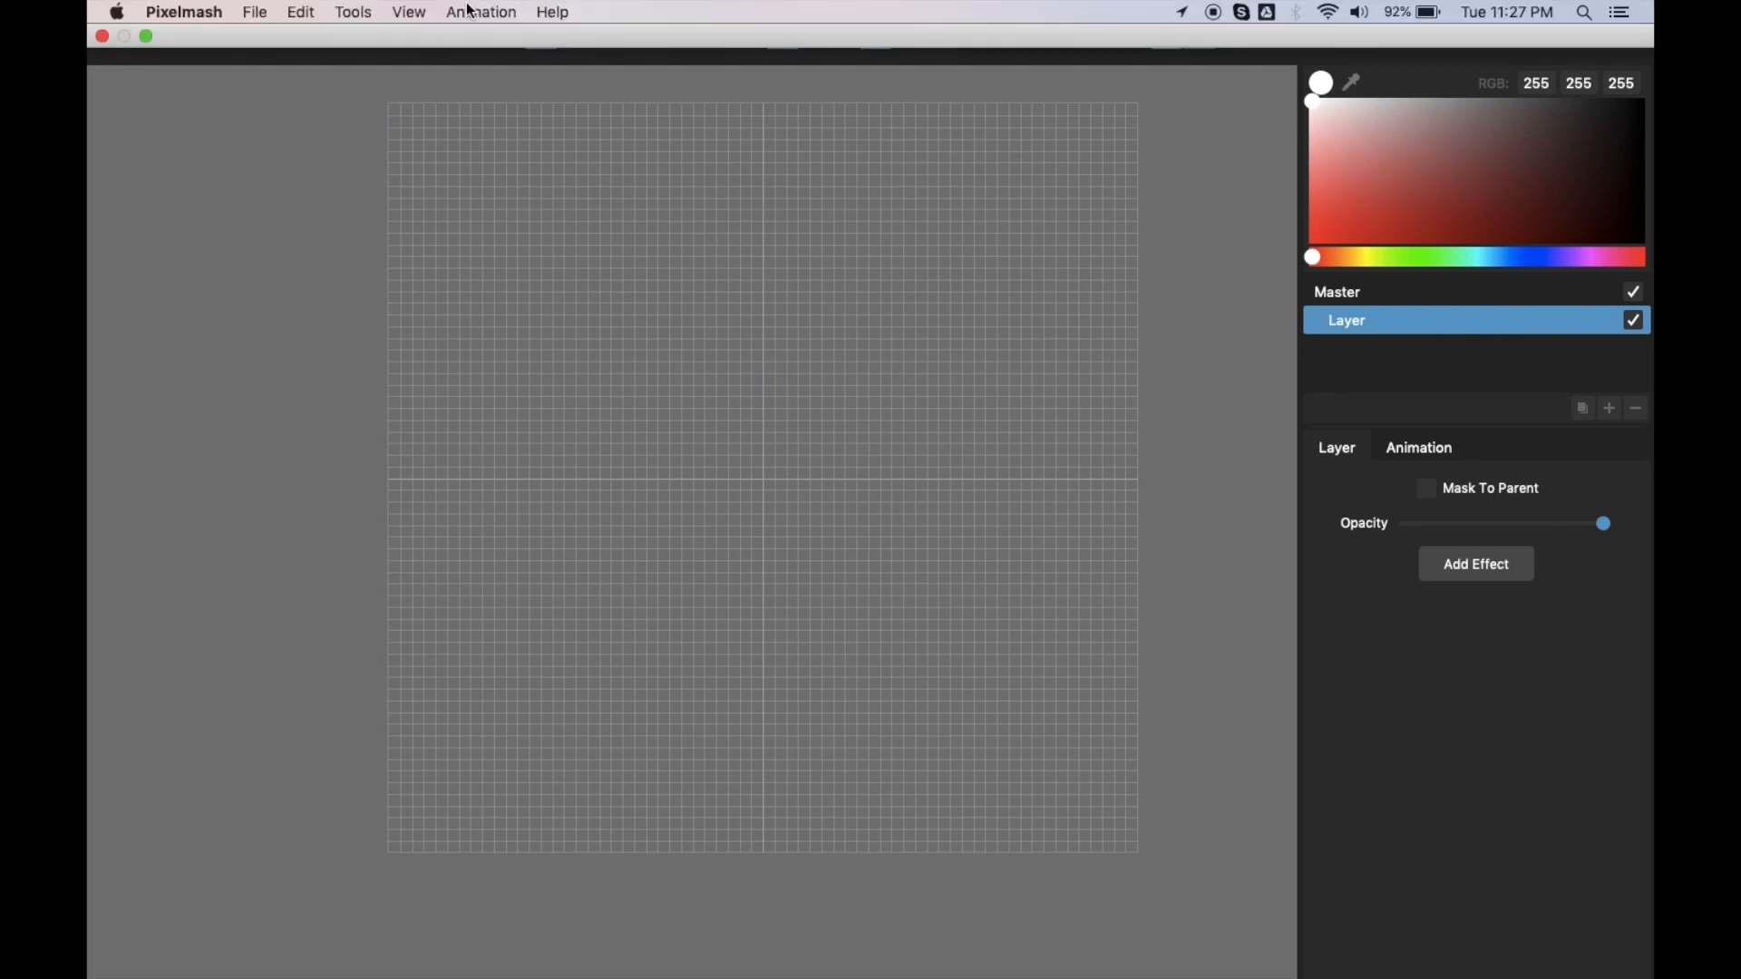
{"action": "left_click", "coordinate": [408, 12]}
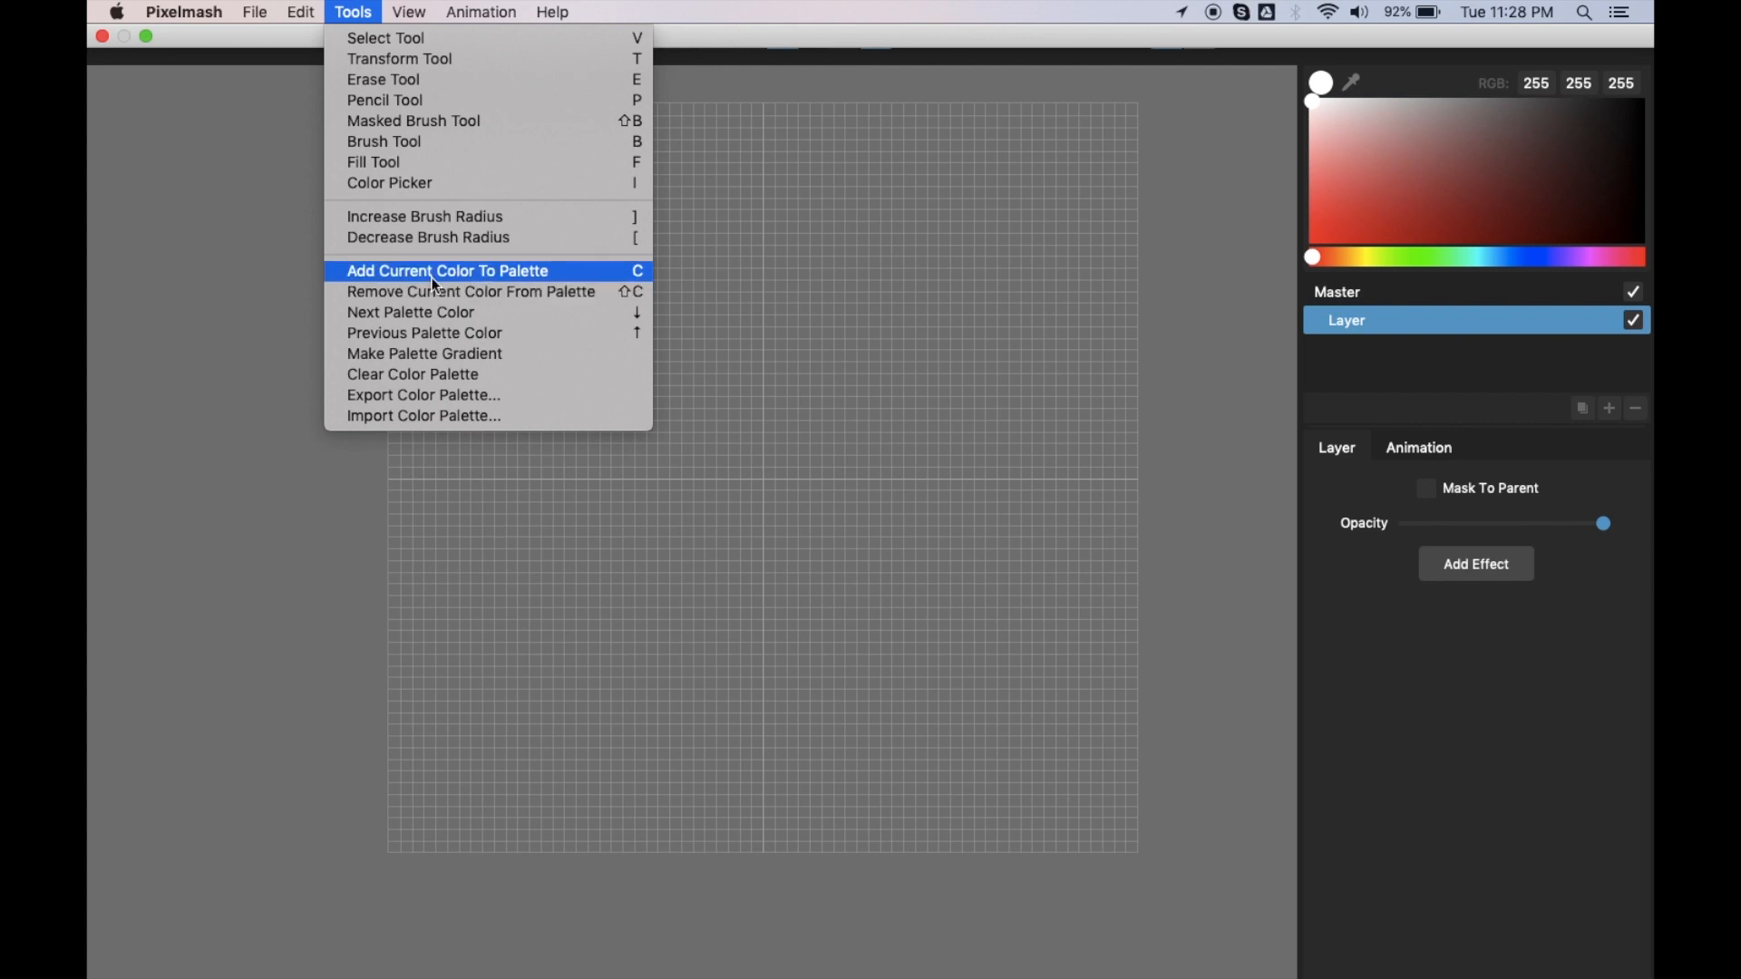
{"action": "left_click", "coordinate": [360, 13]}
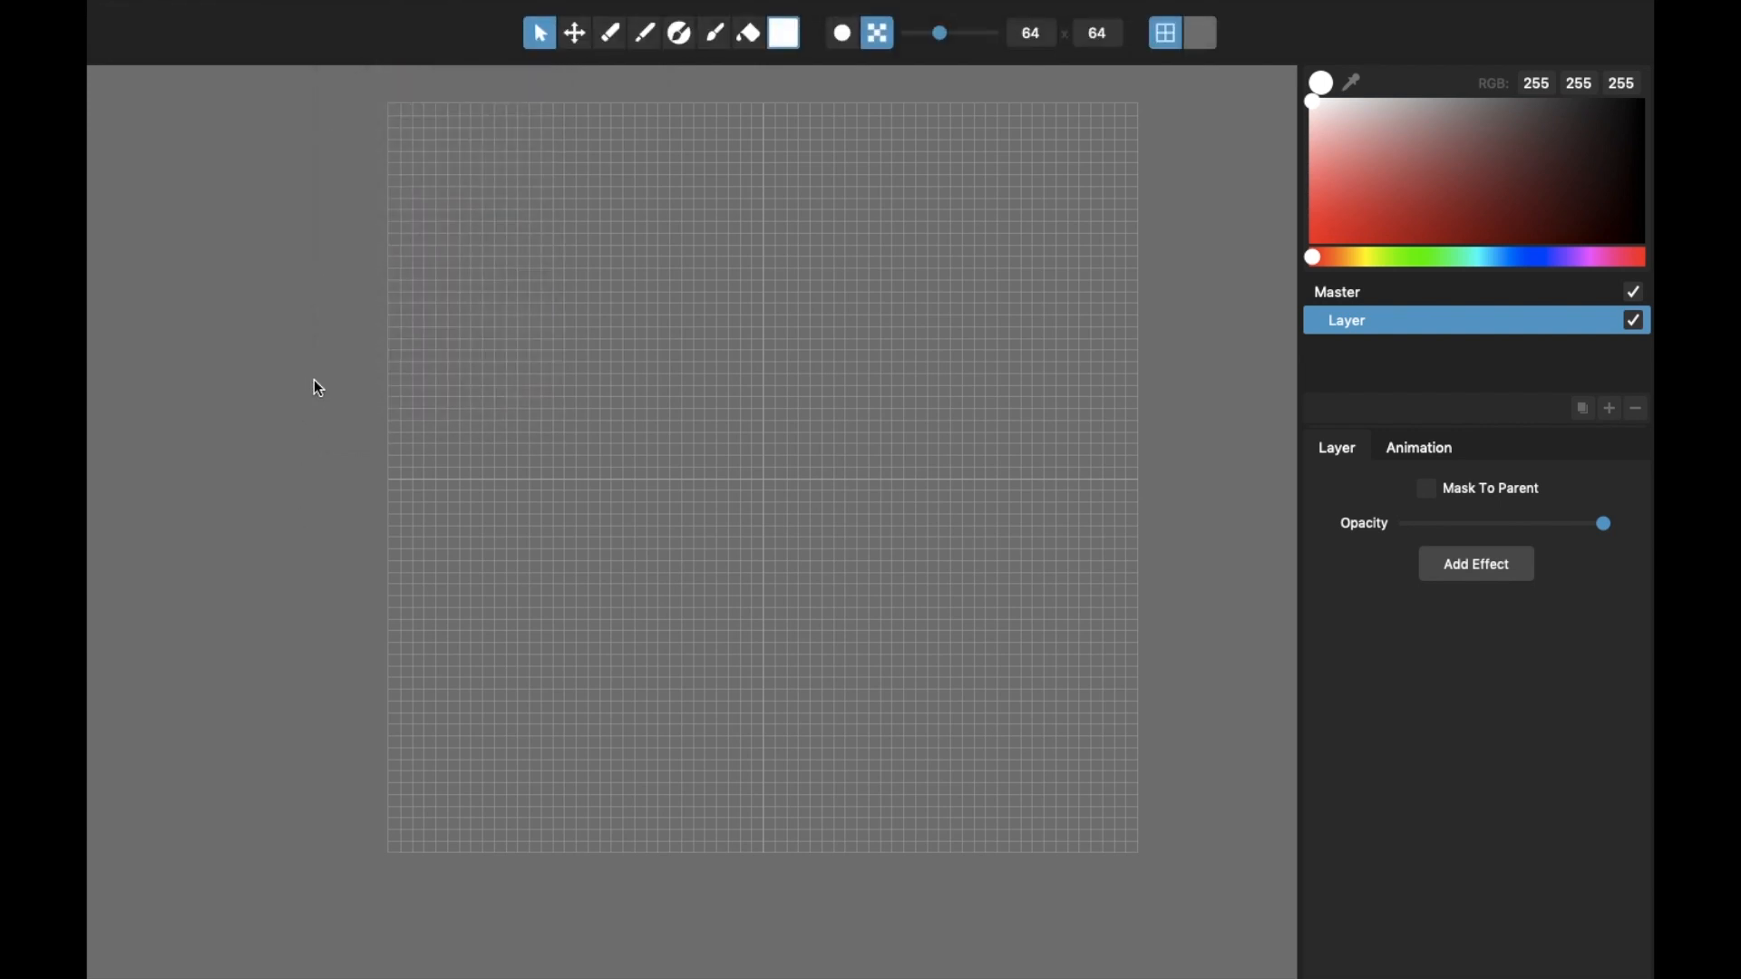
Step: Select the Brush tool, switch the canvas to HD view and hide the grid
{"action": "left_click", "coordinate": [716, 35]}
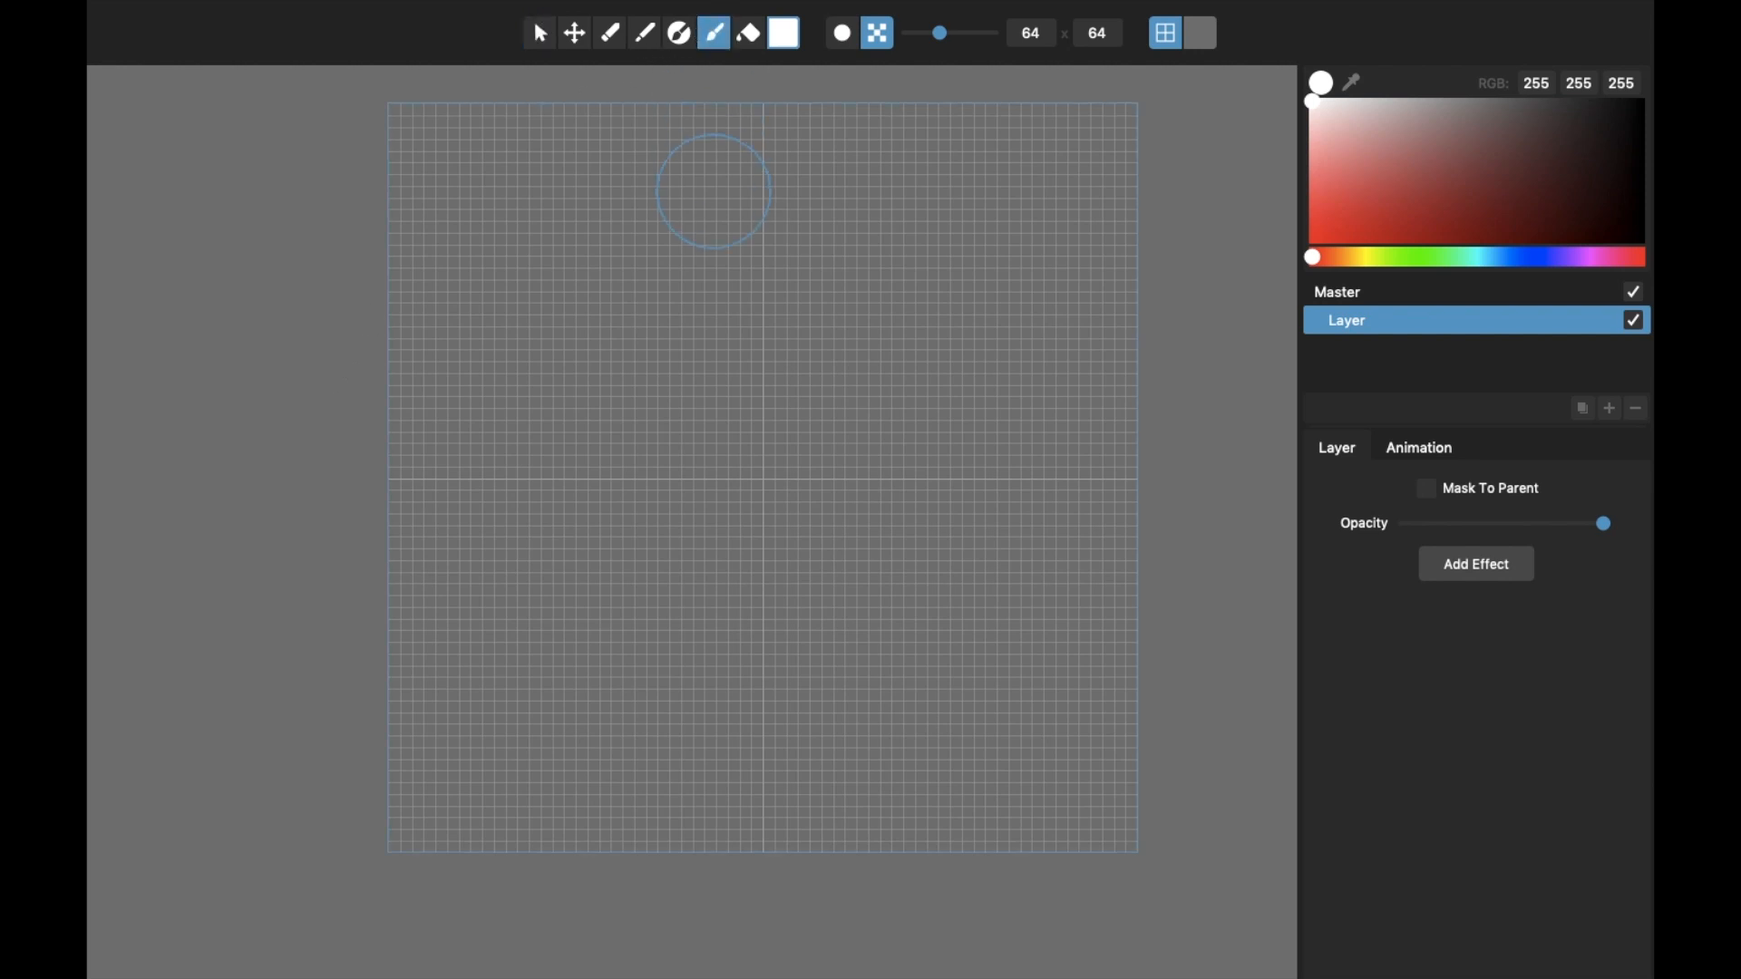
{"action": "scroll", "coordinate": [707, 242], "scroll_direction": "up", "scroll_amount": 1}
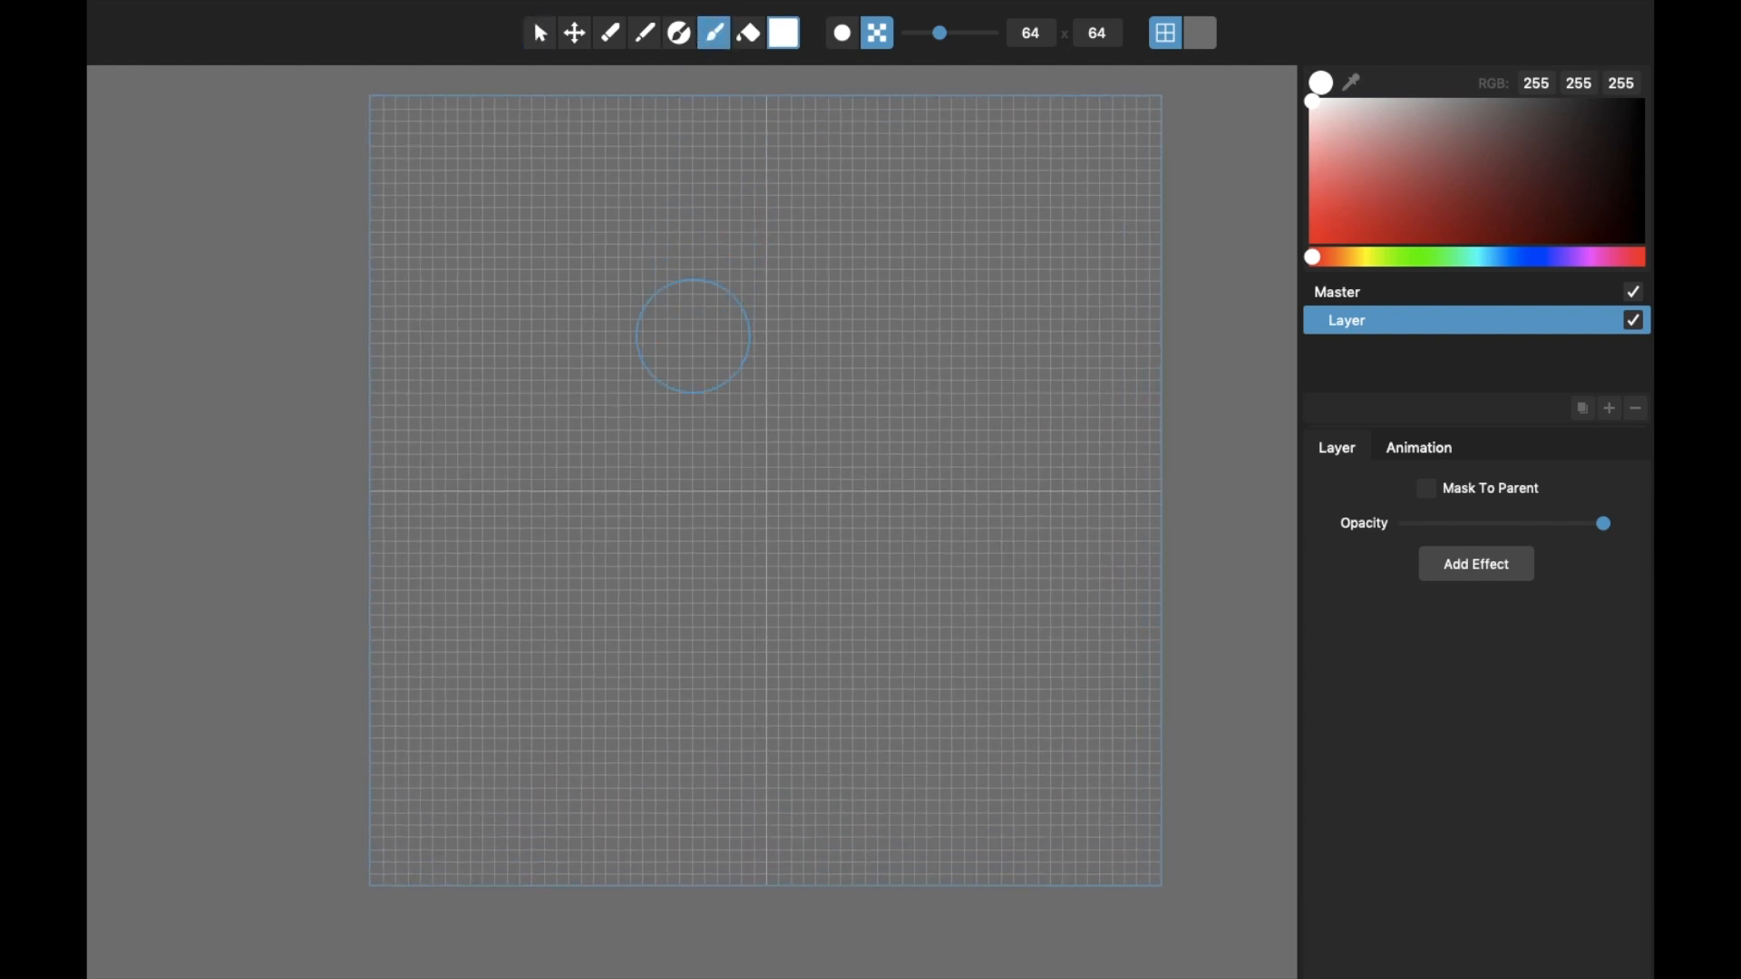
{"action": "key", "text": "p"}
{"action": "scroll", "coordinate": [694, 335], "scroll_direction": "up", "scroll_amount": 5}
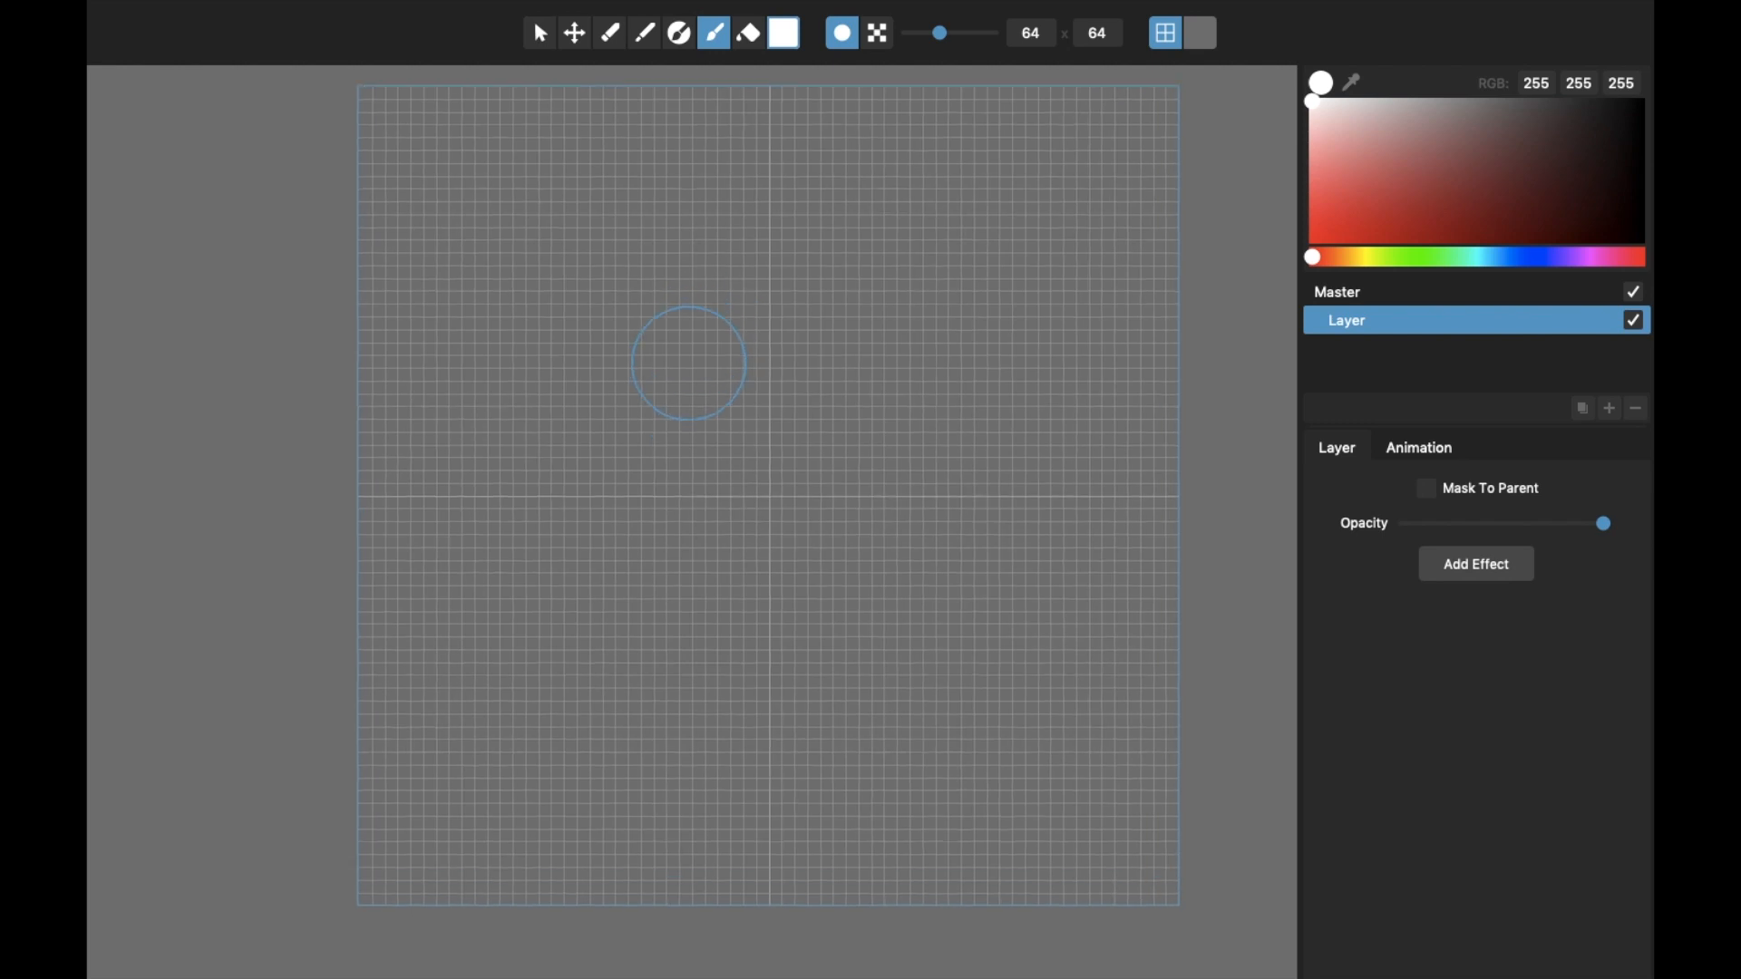
{"action": "left_click", "coordinate": [1156, 42]}
Step: Paint overlapping white Brush strokes in the upper middle of the canvas and a thick white loop around them
{"action": "mouse_move", "coordinate": [591, 390]}
{"action": "left_mouse_down"}
{"action": "mouse_move", "coordinate": [697, 580]}
{"action": "mouse_move", "coordinate": [952, 544]}
{"action": "mouse_move", "coordinate": [392, 591]}
{"action": "mouse_move", "coordinate": [707, 742]}
{"action": "mouse_move", "coordinate": [689, 227]}
{"action": "mouse_move", "coordinate": [971, 330]}
{"action": "mouse_move", "coordinate": [789, 303]}
{"action": "left_mouse_up"}
{"action": "scroll", "coordinate": [789, 303], "scroll_direction": "down", "scroll_amount": 4}
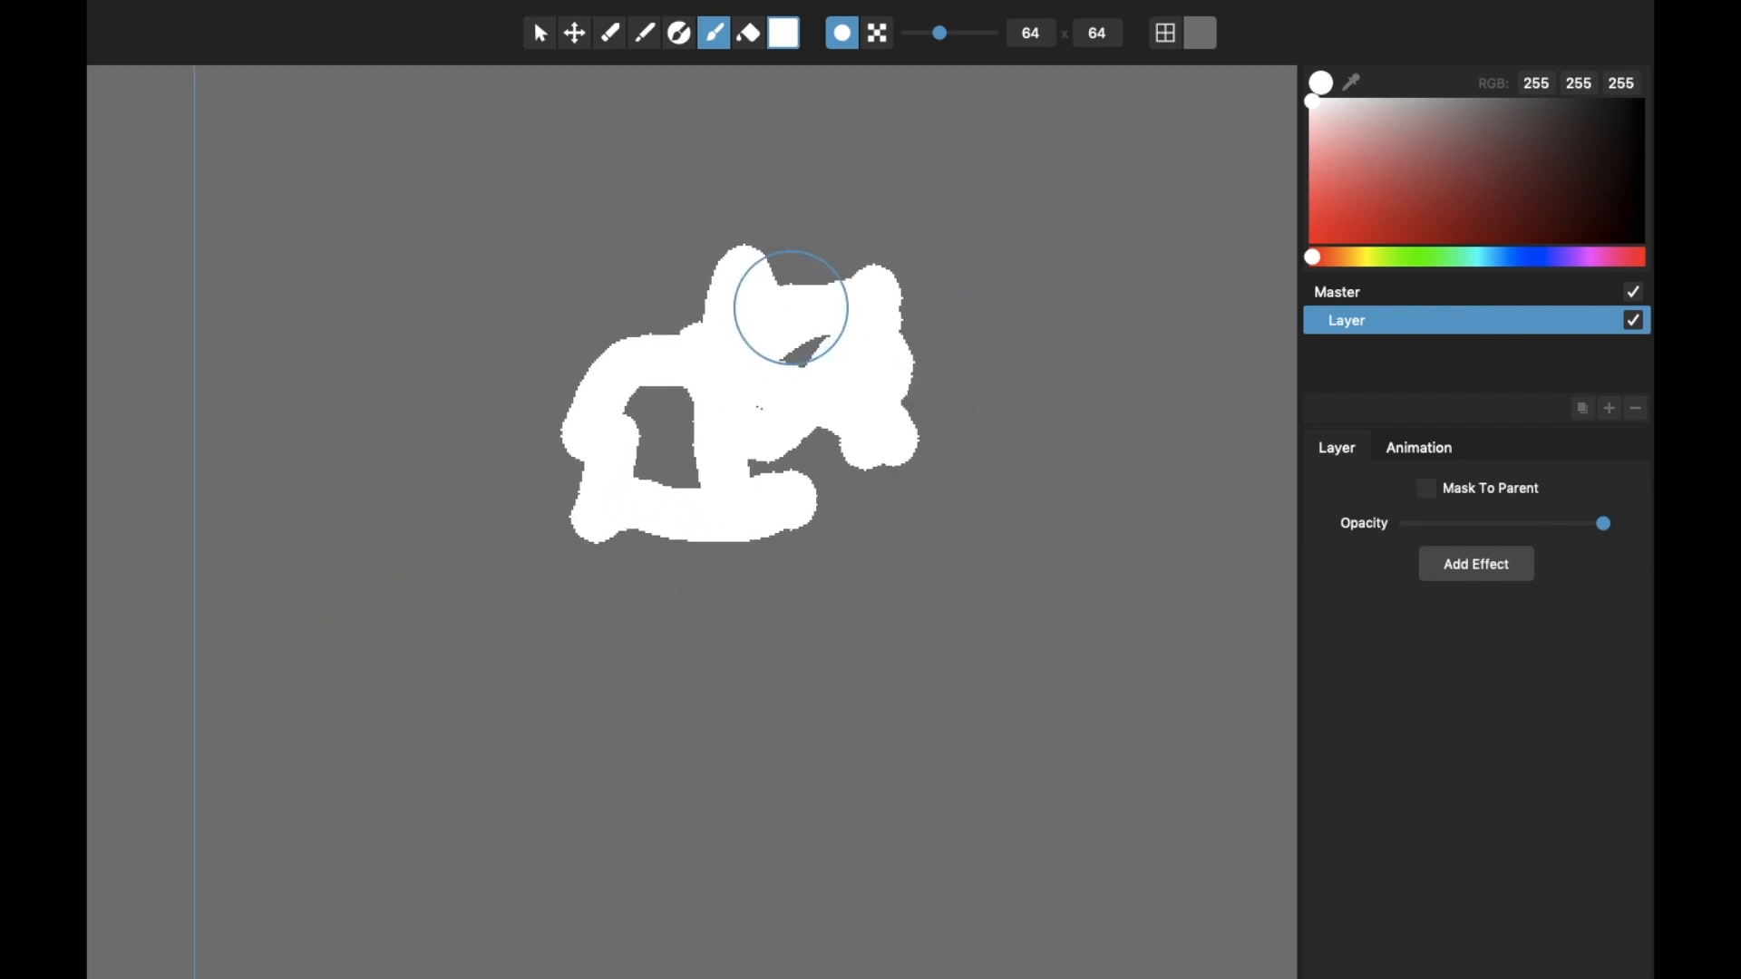
{"action": "mouse_move", "coordinate": [665, 655]}
{"action": "left_mouse_down"}
{"action": "mouse_move", "coordinate": [1058, 571]}
{"action": "mouse_move", "coordinate": [971, 600]}
{"action": "mouse_move", "coordinate": [899, 322]}
{"action": "mouse_move", "coordinate": [487, 404]}
{"action": "mouse_move", "coordinate": [444, 544]}
{"action": "mouse_move", "coordinate": [583, 642]}
{"action": "mouse_move", "coordinate": [638, 656]}
{"action": "left_mouse_up"}
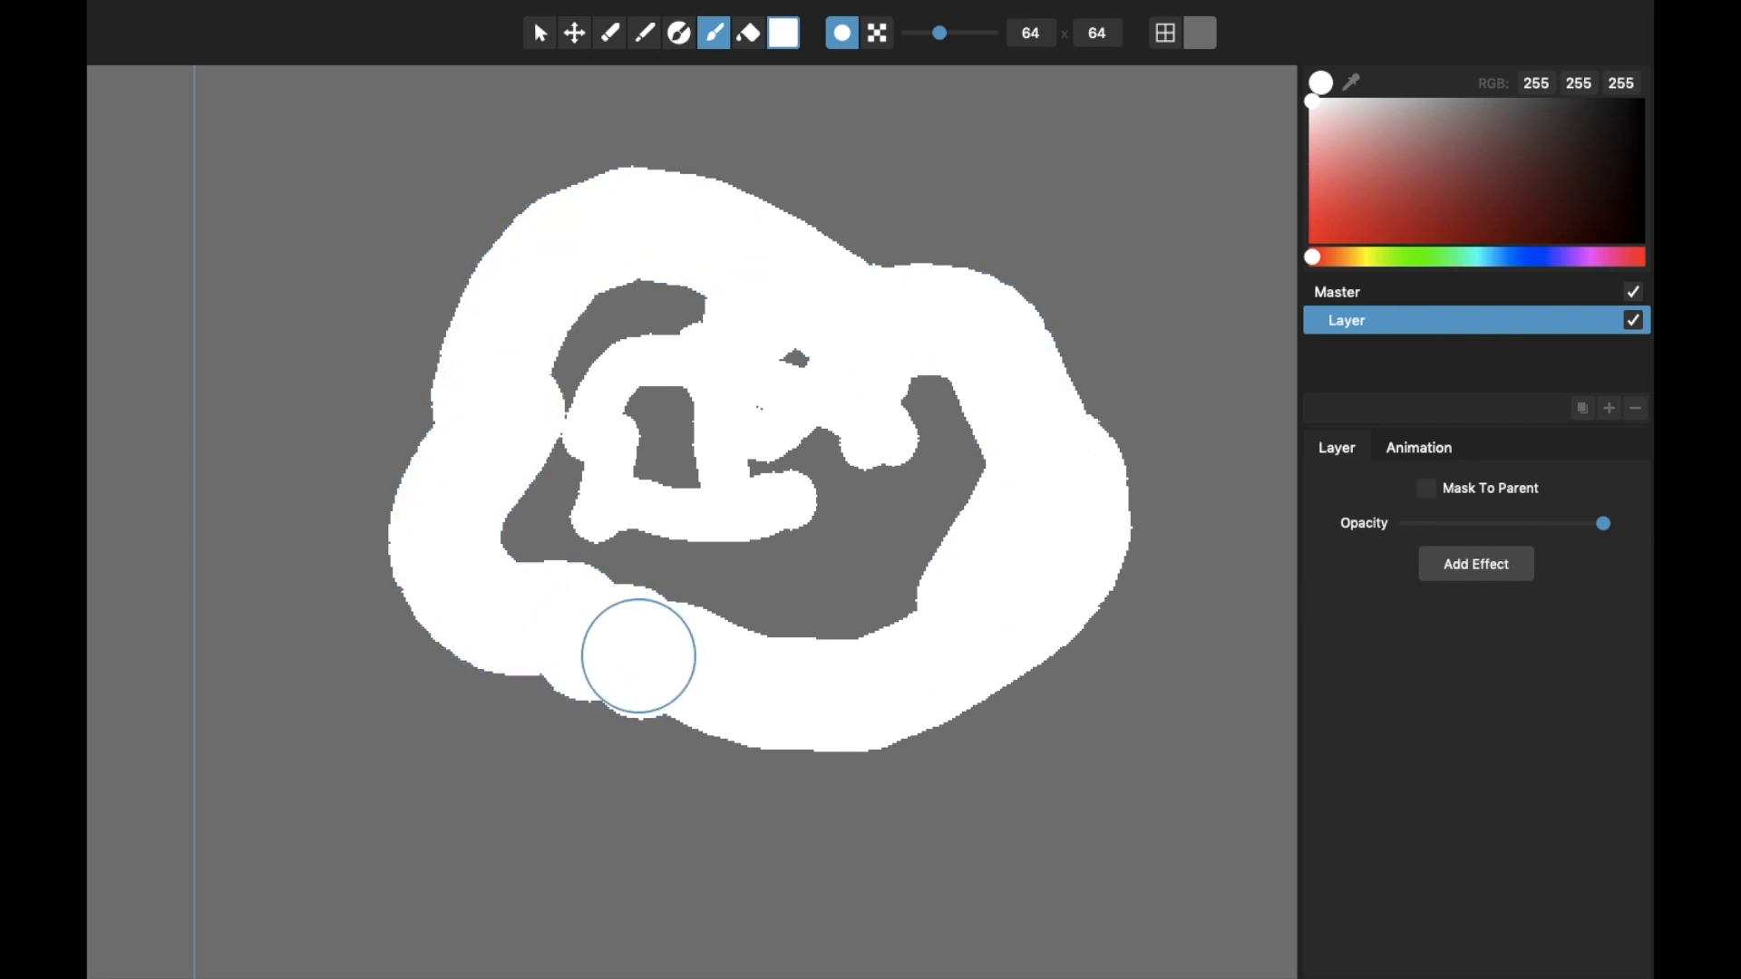
Step: Paint black (RGB 0, 0, 0) strokes over the white shape in HD view, and add a bent black stroke across its left side in pixel view
{"action": "left_click_drag", "start_coordinate": [1390, 122], "coordinate": [1643, 95]}
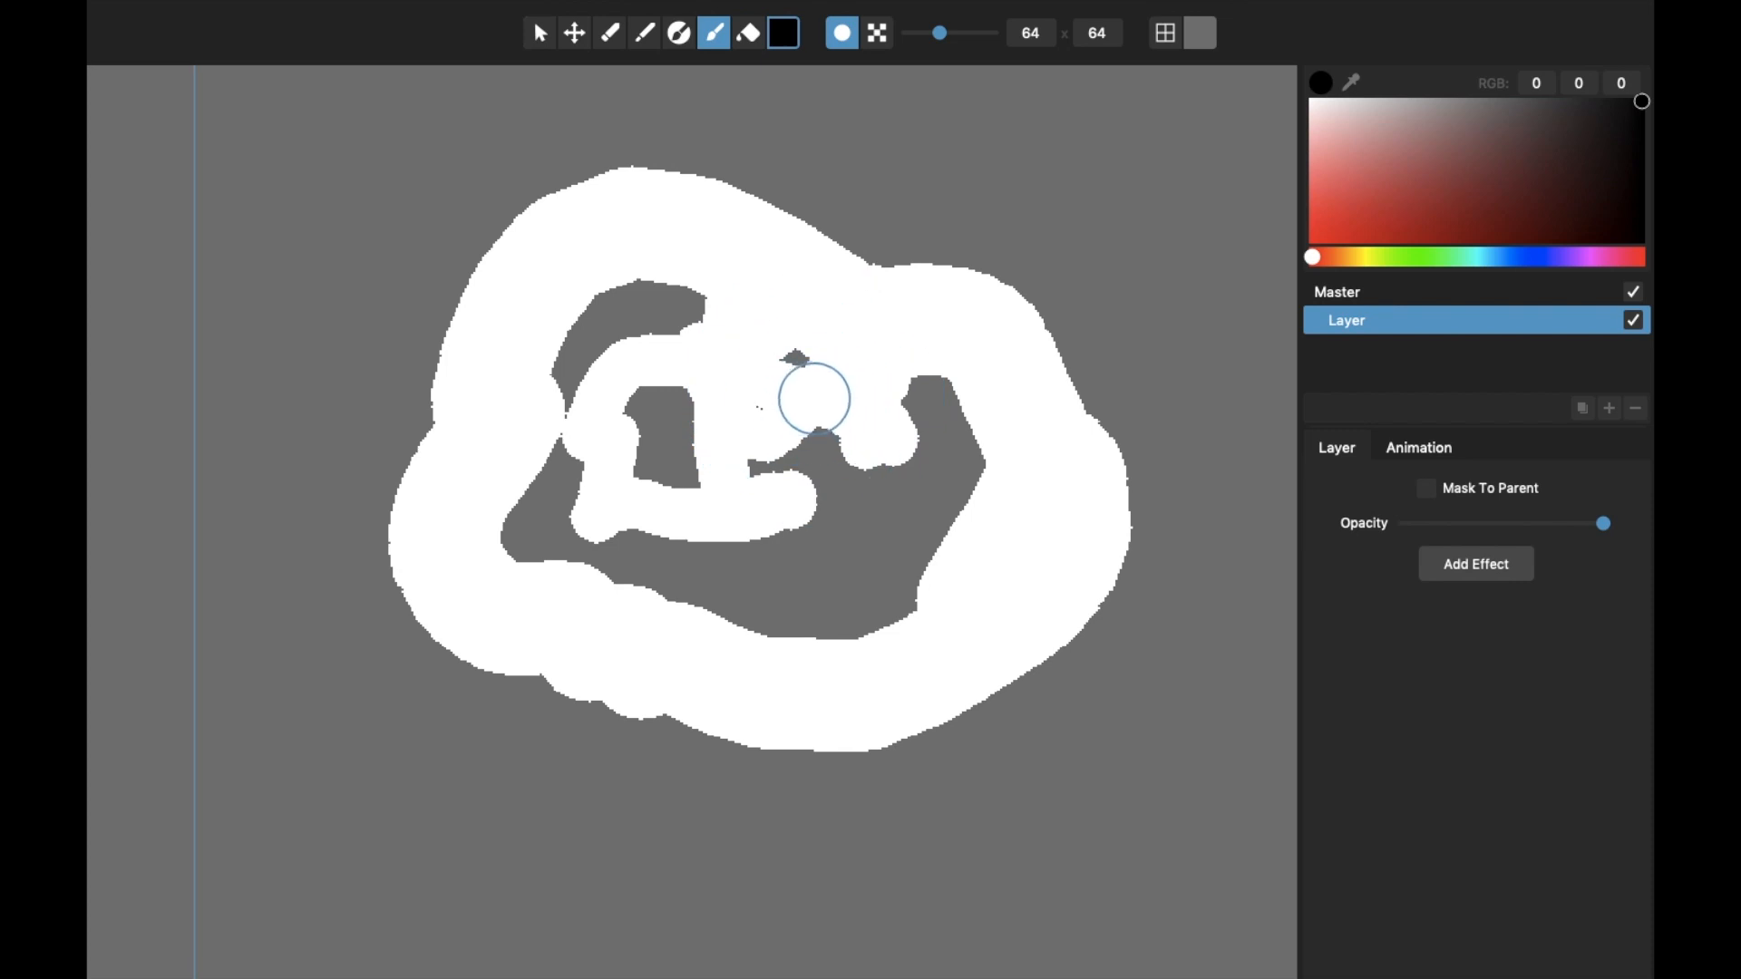
{"action": "mouse_move", "coordinate": [814, 399]}
{"action": "left_mouse_down"}
{"action": "mouse_move", "coordinate": [765, 606]}
{"action": "mouse_move", "coordinate": [900, 612]}
{"action": "mouse_move", "coordinate": [971, 422]}
{"action": "mouse_move", "coordinate": [847, 321]}
{"action": "mouse_move", "coordinate": [705, 377]}
{"action": "left_mouse_up"}
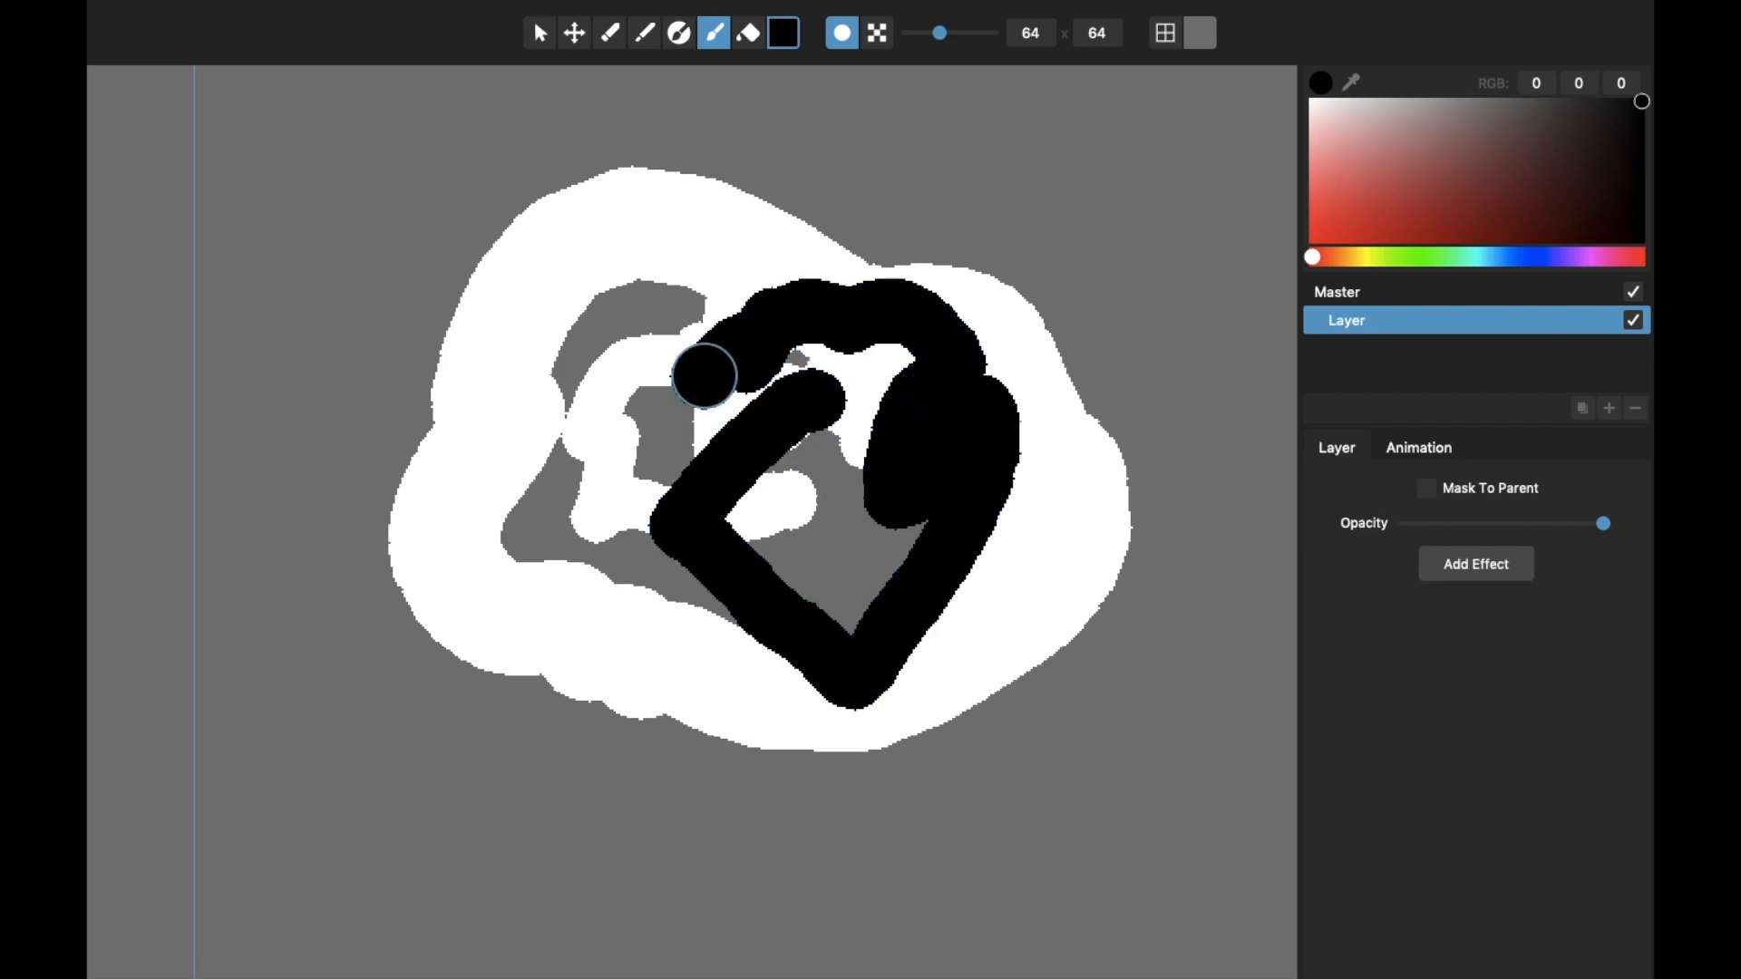
{"action": "key", "text": "p"}
{"action": "mouse_move", "coordinate": [312, 273]}
{"action": "left_mouse_down"}
{"action": "mouse_move", "coordinate": [468, 412]}
{"action": "mouse_move", "coordinate": [737, 348]}
{"action": "left_mouse_up"}
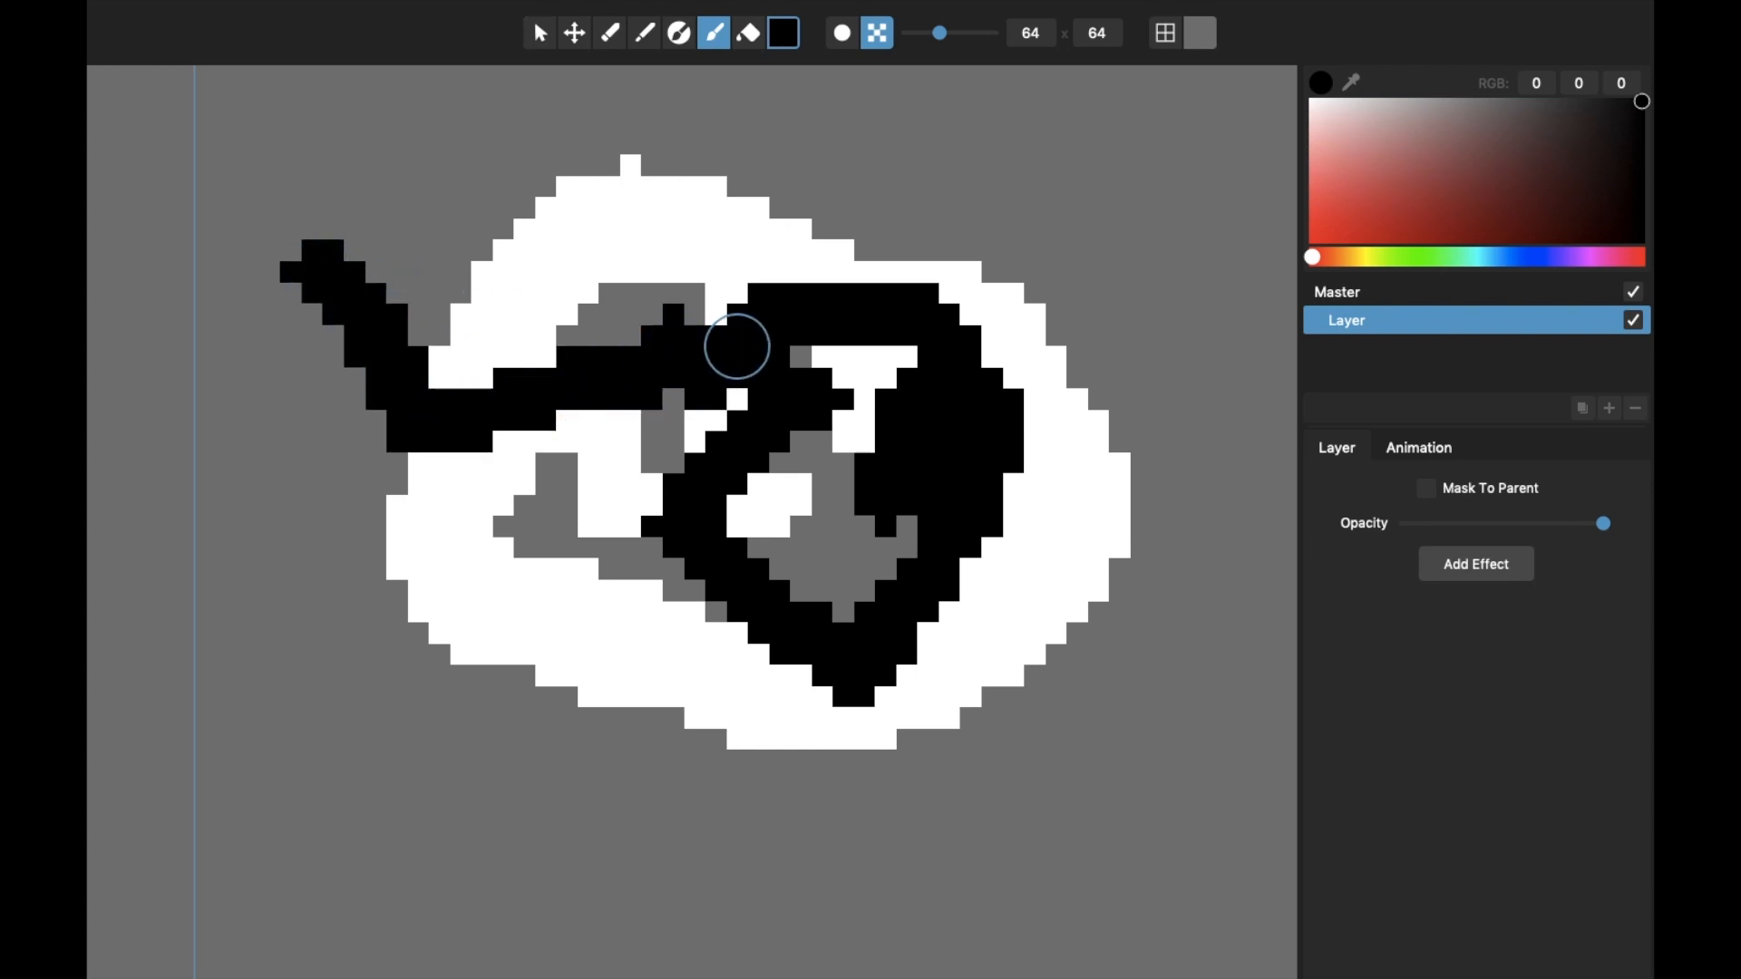
{"action": "scroll", "coordinate": [563, 299], "scroll_direction": "down", "scroll_amount": 5}
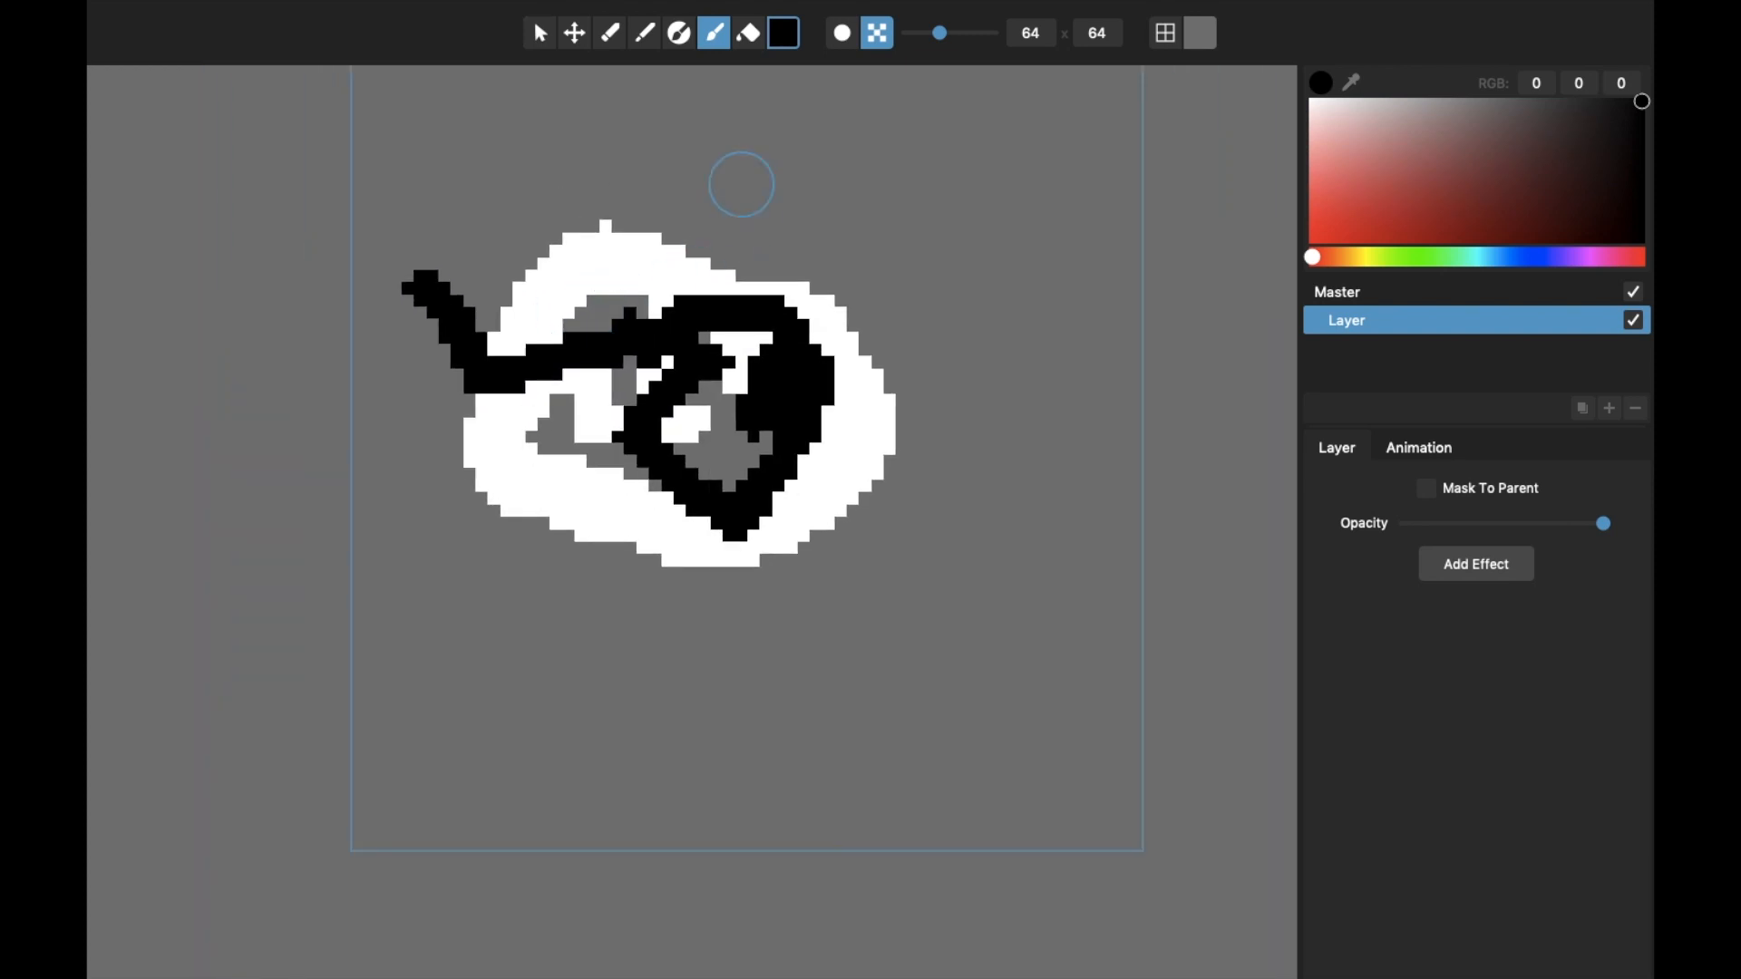
Step: With the grid shown, draw a thin slanted straight black Pencil line right of the shape, and compare it in HD and pixel view
{"action": "left_click", "coordinate": [546, 38]}
{"action": "left_click_drag", "start_coordinate": [761, 153], "coordinate": [661, 233]}
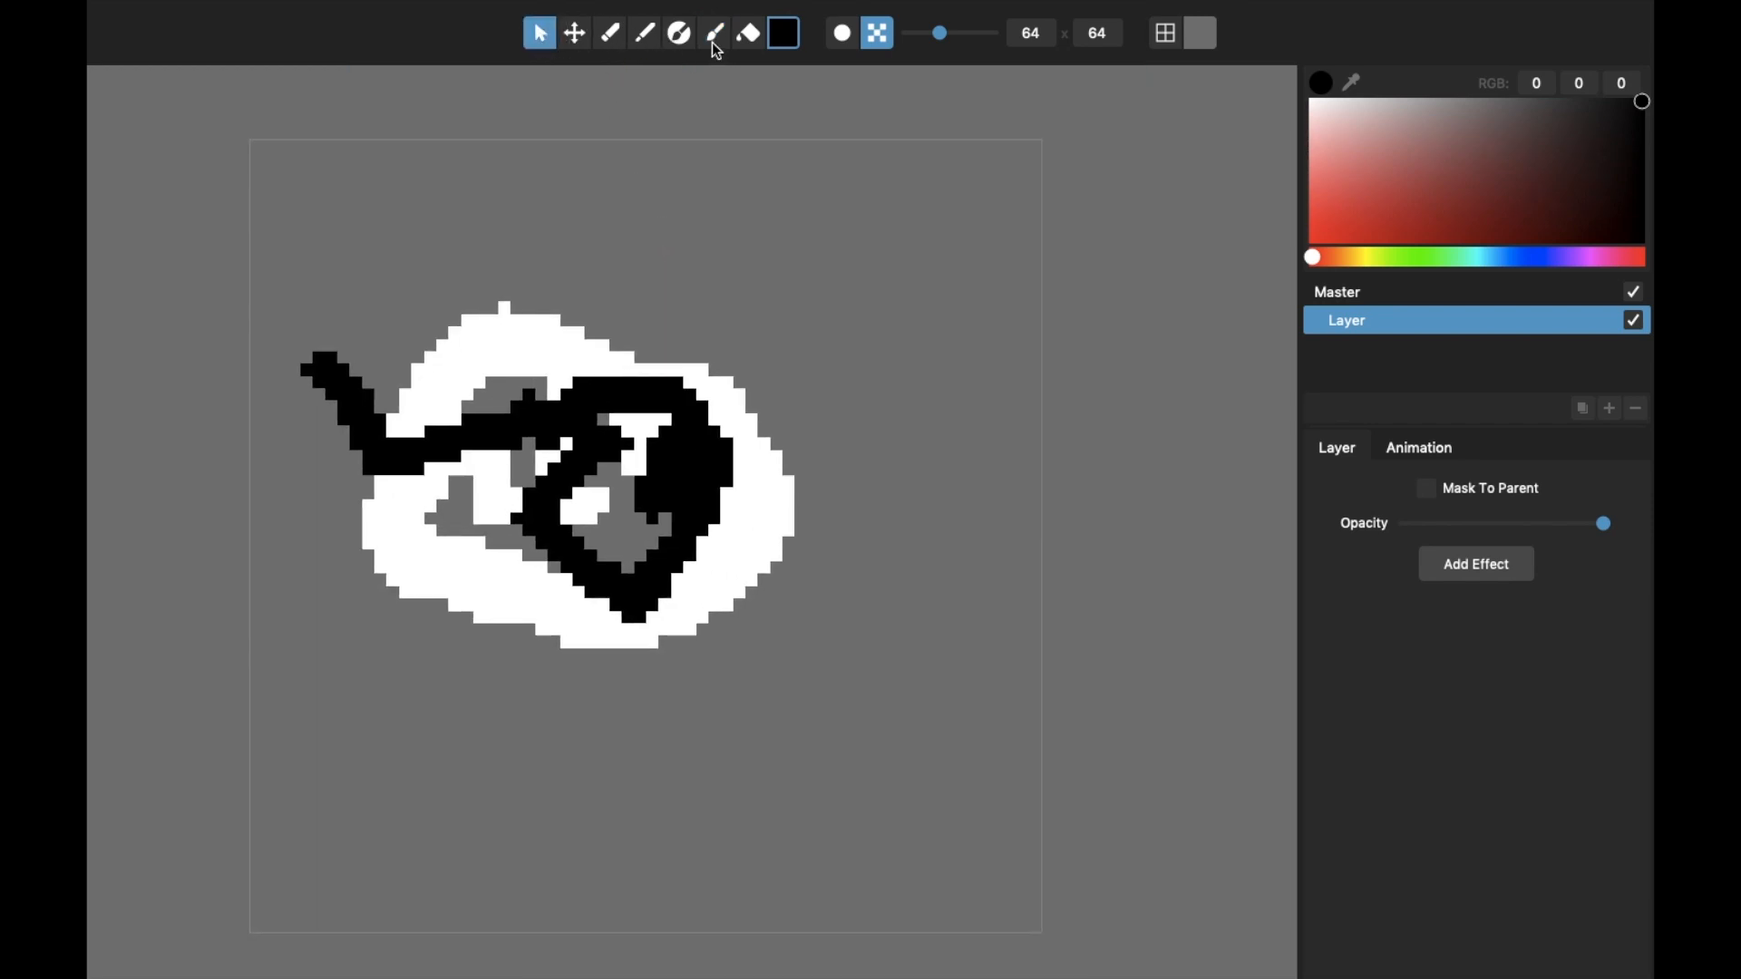
{"action": "left_click", "coordinate": [648, 37]}
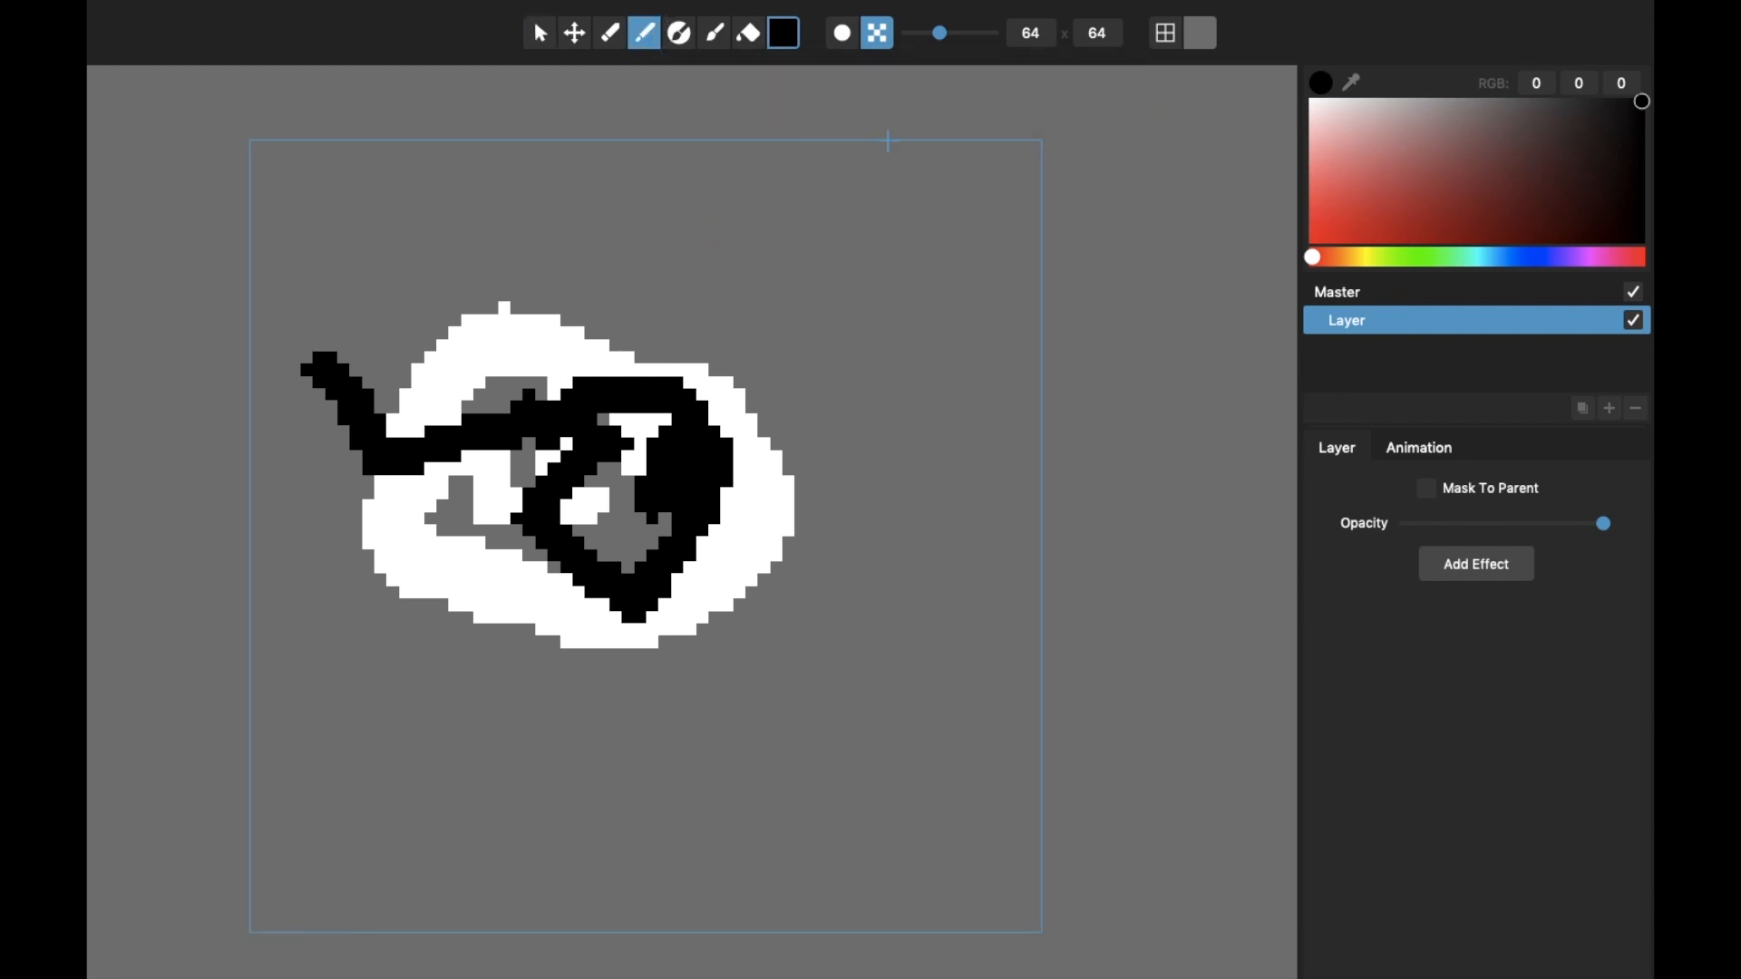
{"action": "left_click", "coordinate": [1168, 37]}
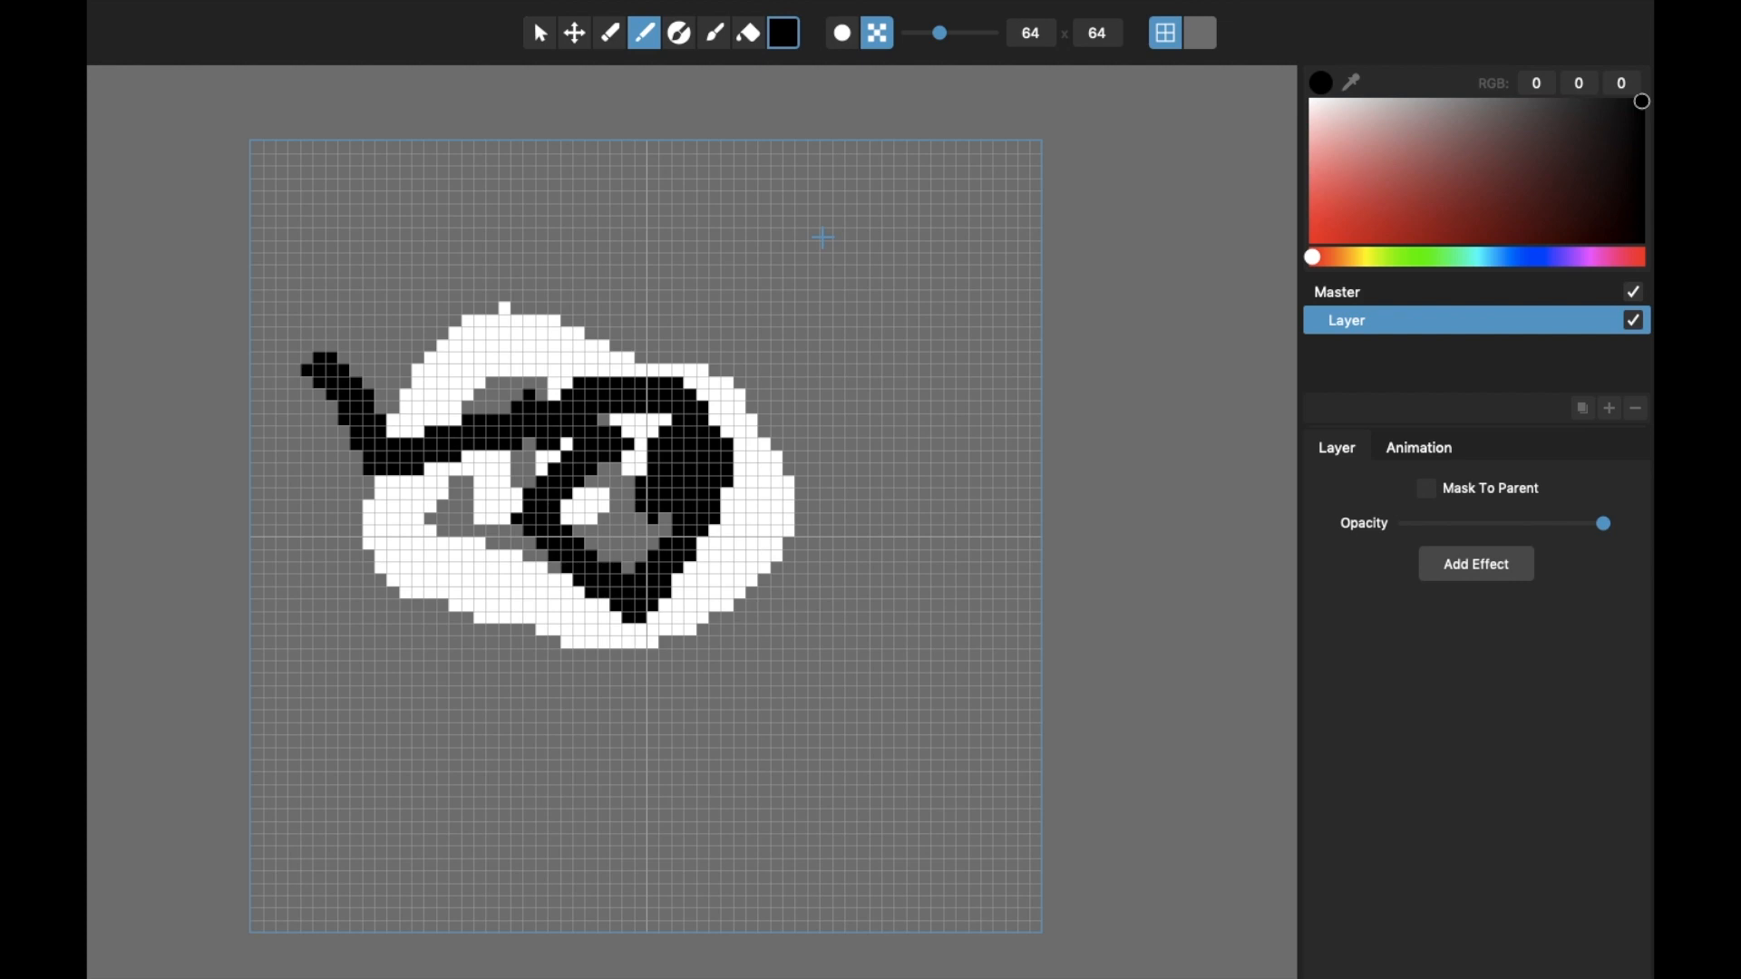
{"action": "mouse_move", "coordinate": [824, 237]}
{"action": "left_mouse_down"}
{"action": "mouse_move", "coordinate": [880, 249]}
{"action": "mouse_move", "coordinate": [833, 419]}
{"action": "mouse_move", "coordinate": [916, 411]}
{"action": "mouse_move", "coordinate": [885, 622]}
{"action": "mouse_move", "coordinate": [964, 544]}
{"action": "mouse_move", "coordinate": [963, 588]}
{"action": "left_mouse_up"}
{"action": "key", "text": "Tab"}
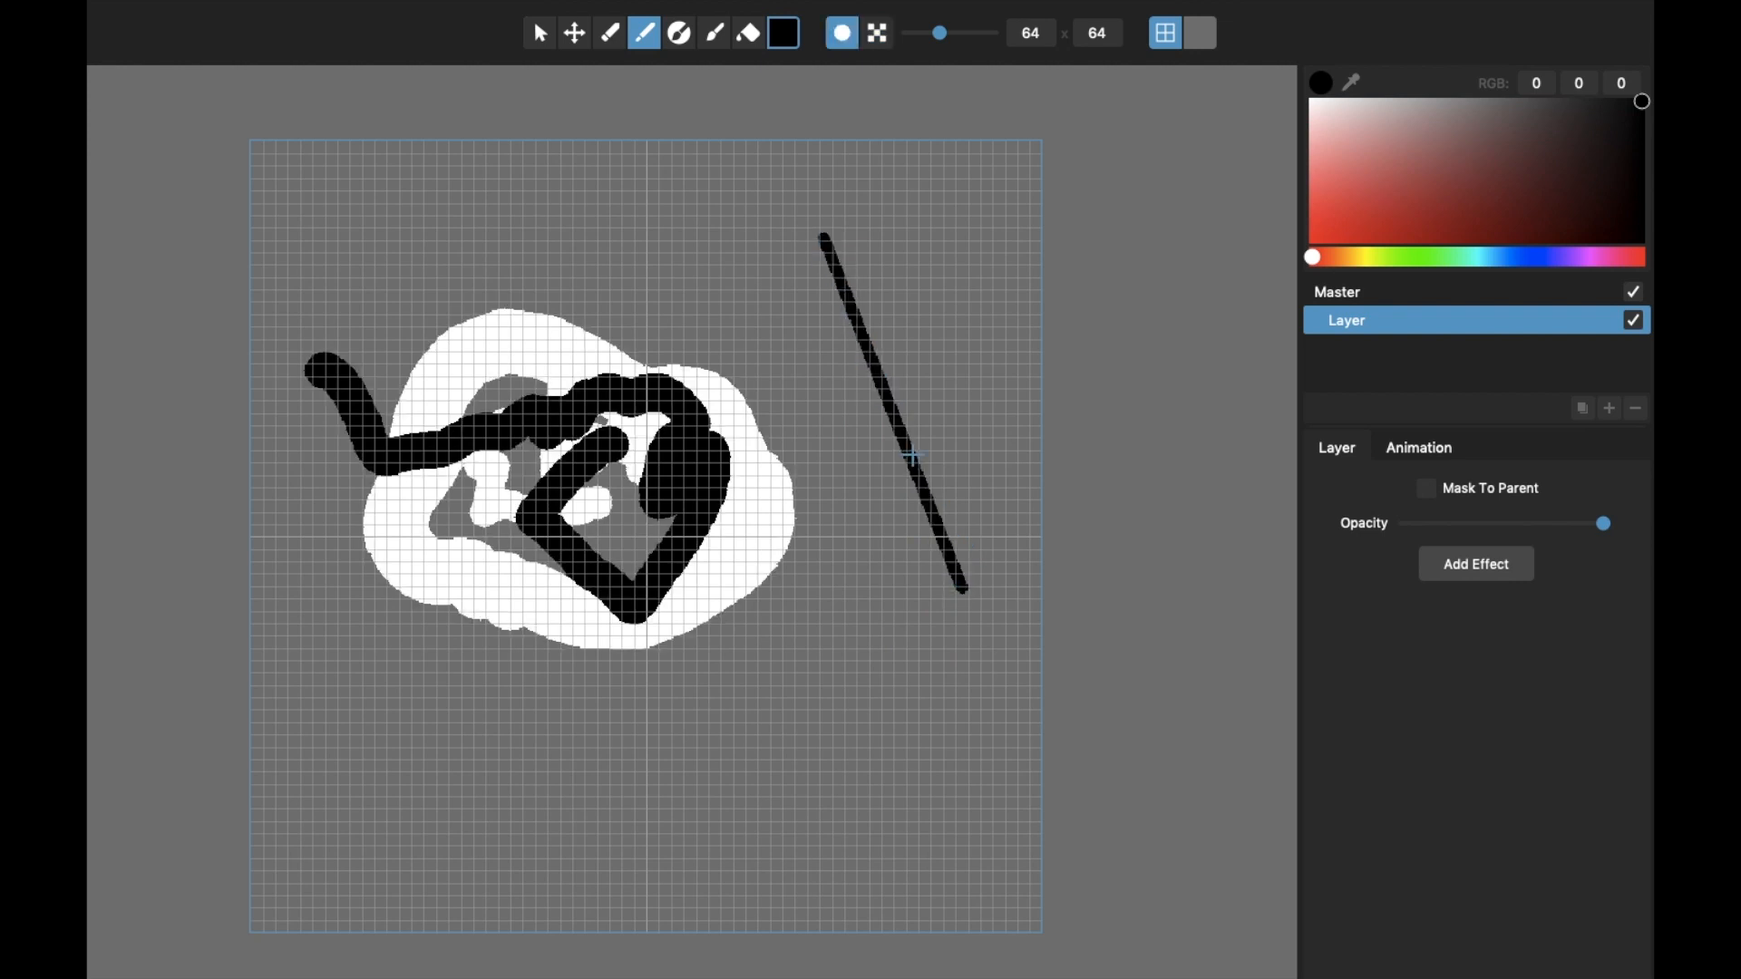
{"action": "key", "text": "Tab"}
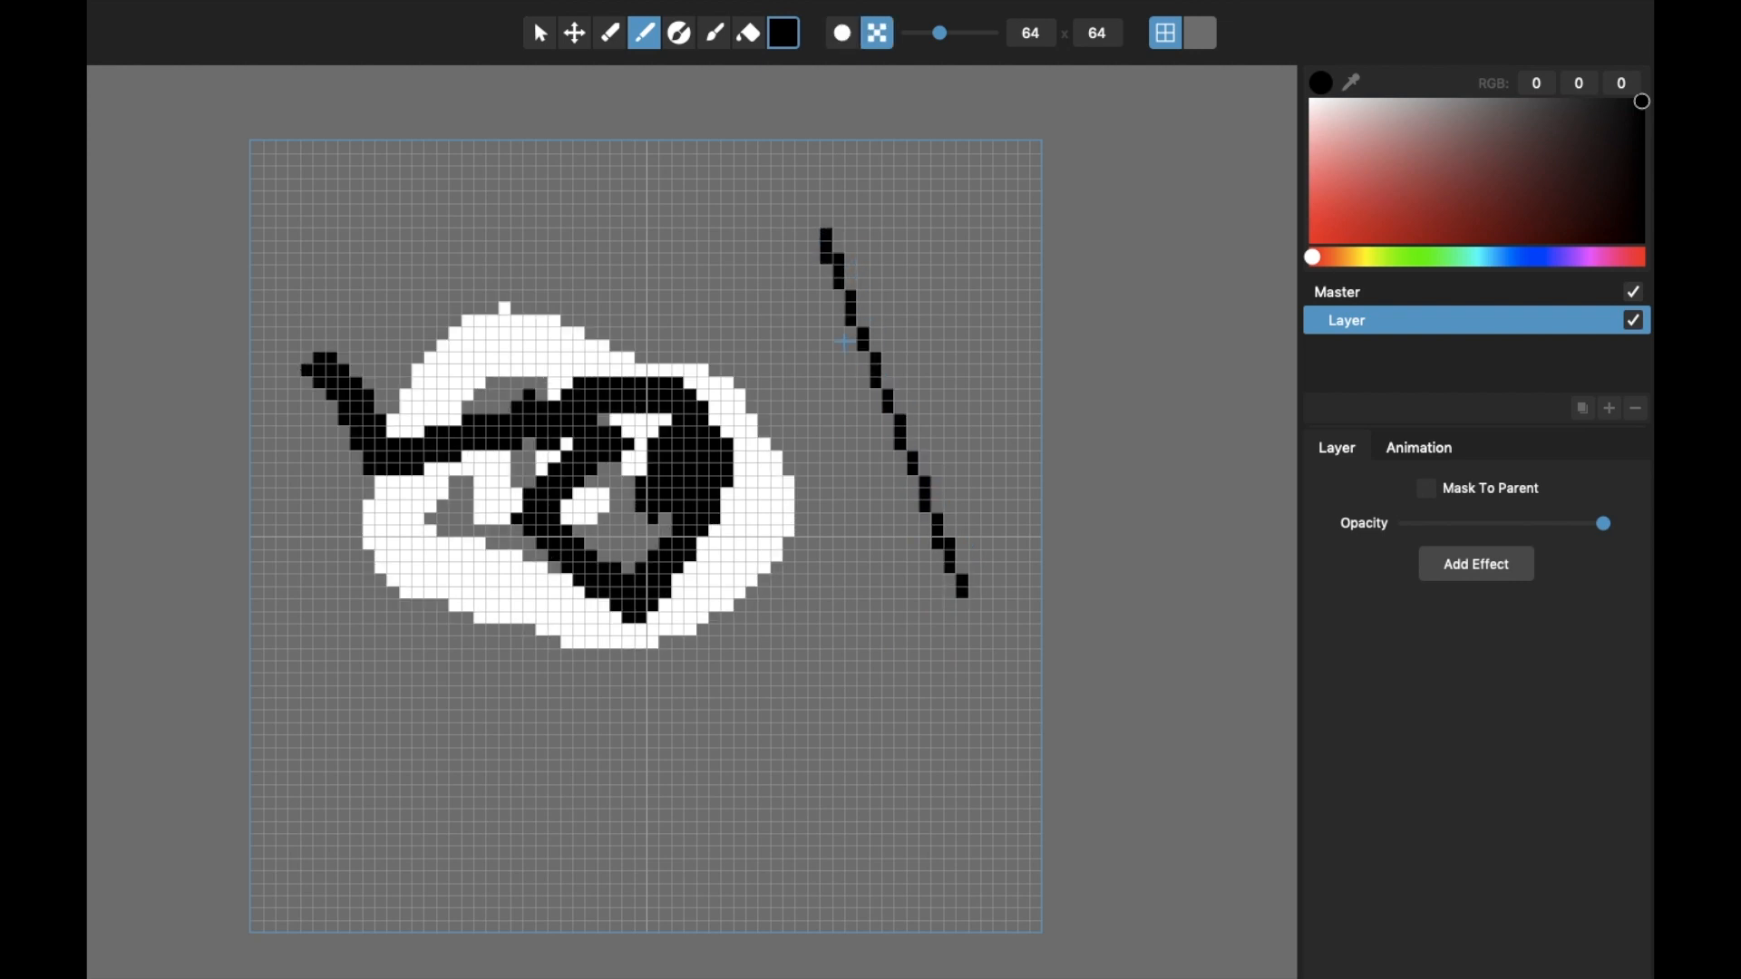
Step: Draw a thick straight black Brush line left of the thin line, and three connected straight red (RGB 255, 0, 0) Brush lines around the white shape
{"action": "left_click", "coordinate": [720, 38]}
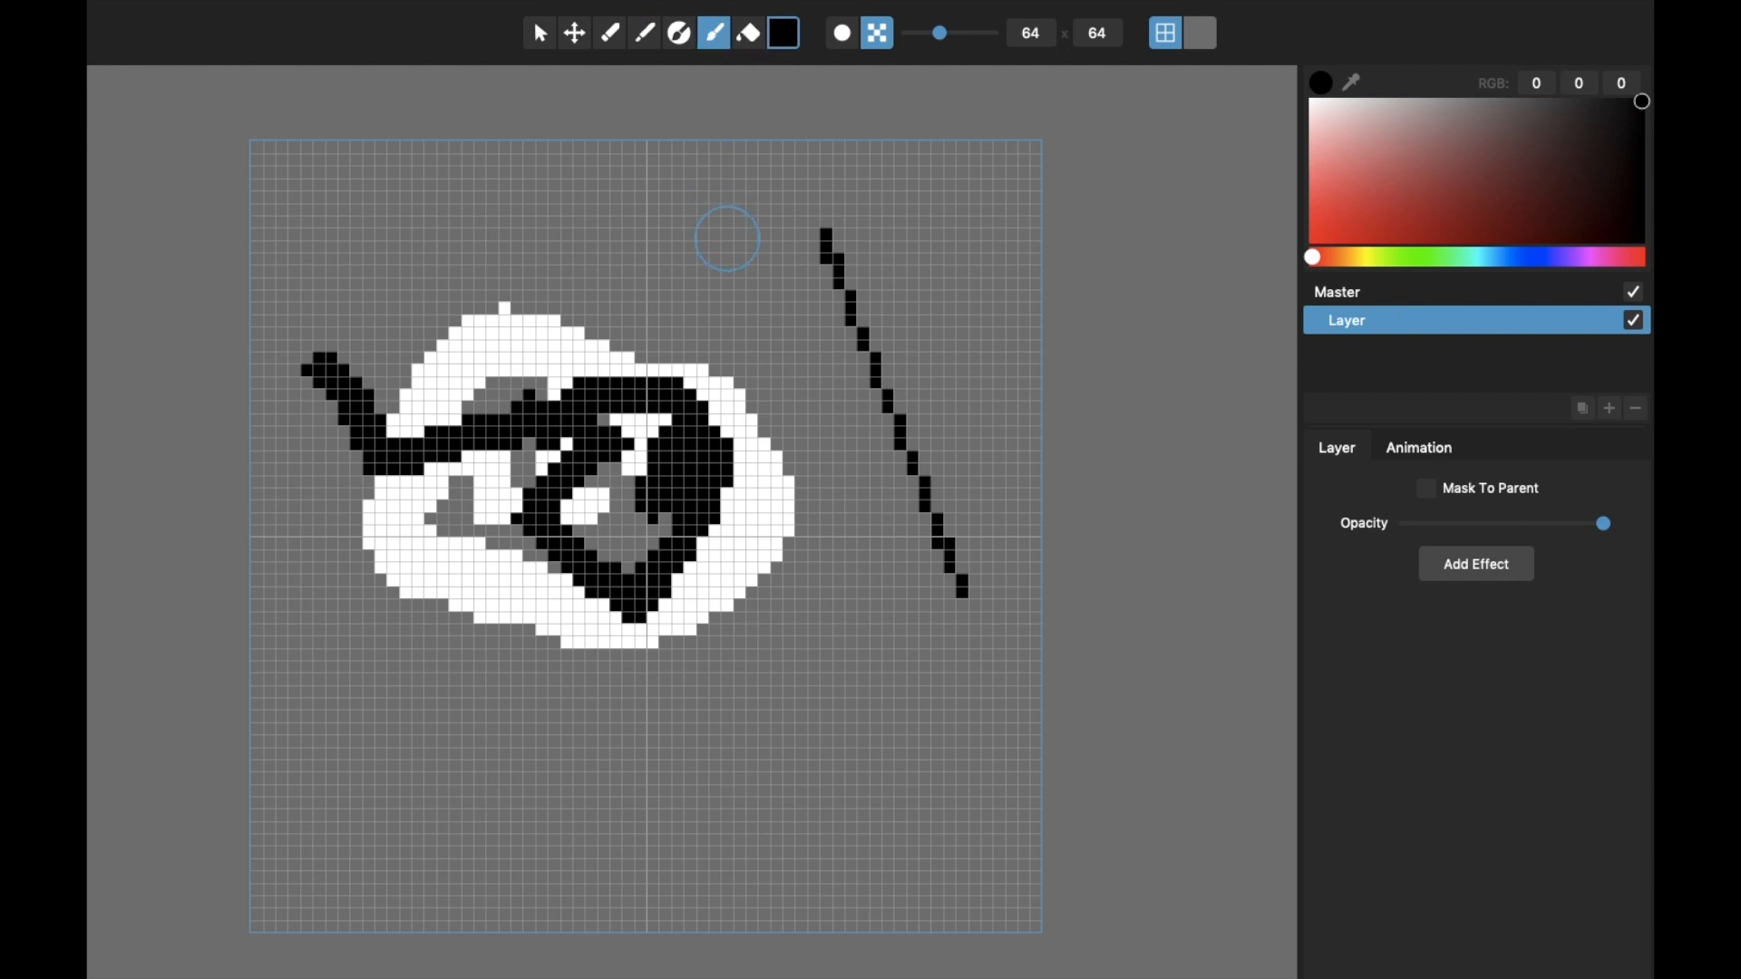
{"action": "left_click_drag", "start_coordinate": [791, 399], "coordinate": [897, 648]}
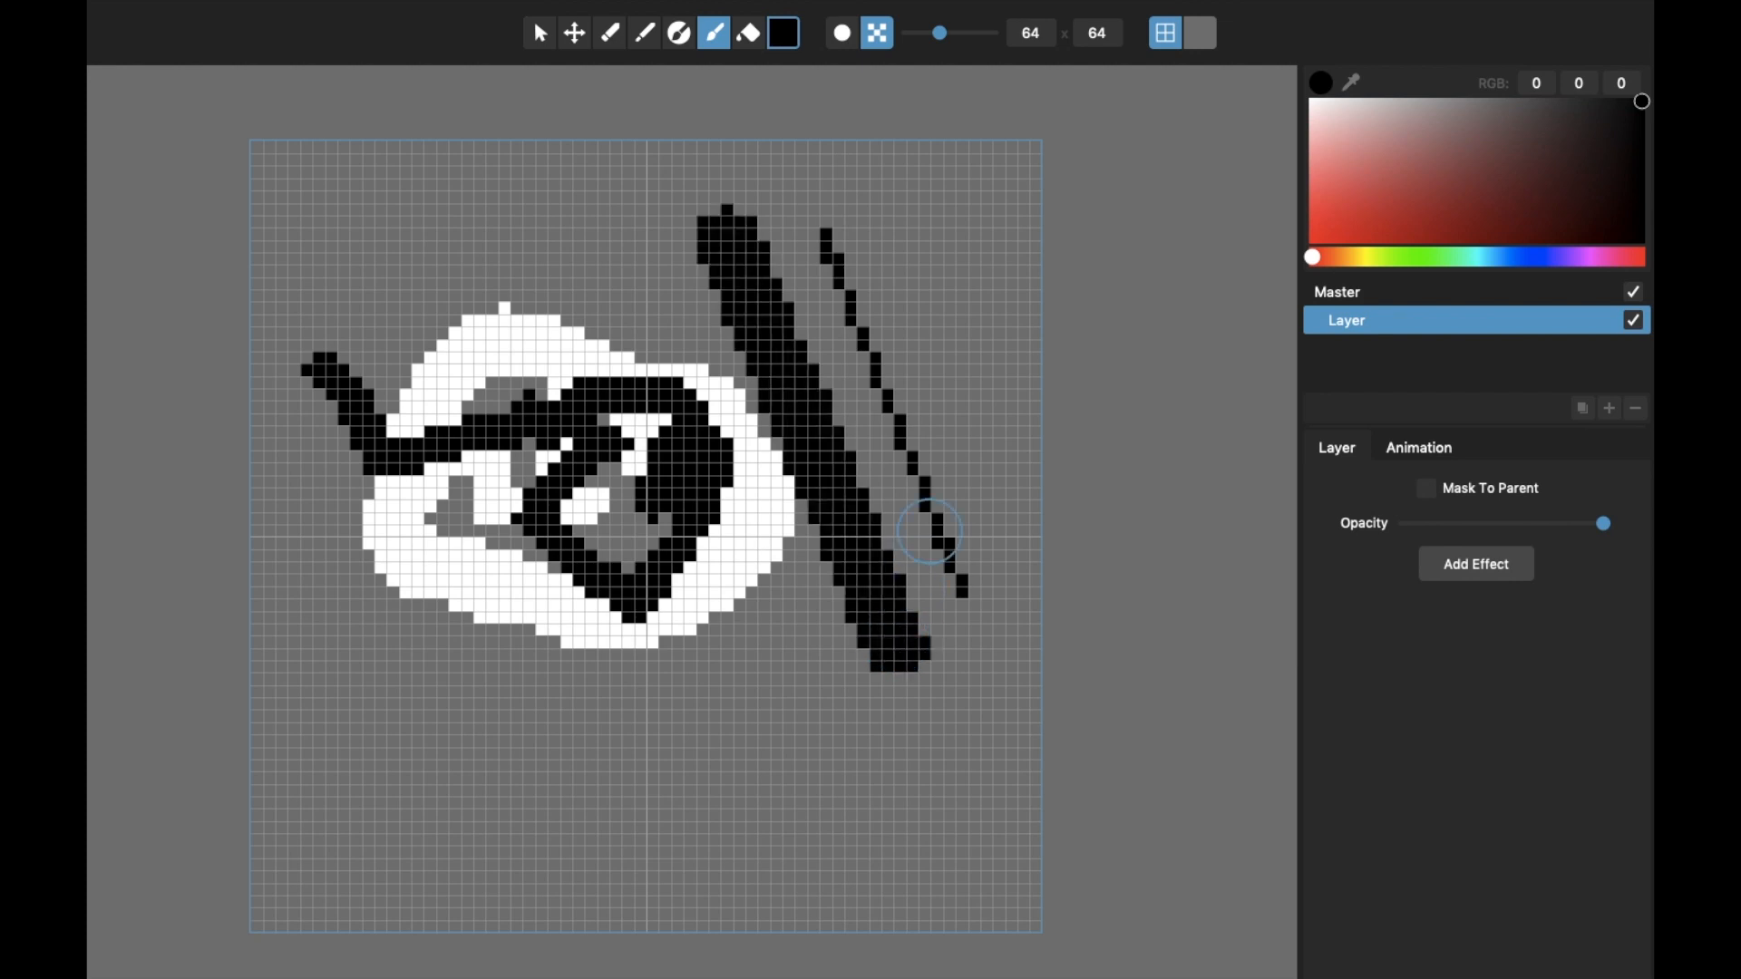
{"action": "left_click_drag", "start_coordinate": [1374, 217], "coordinate": [1282, 253]}
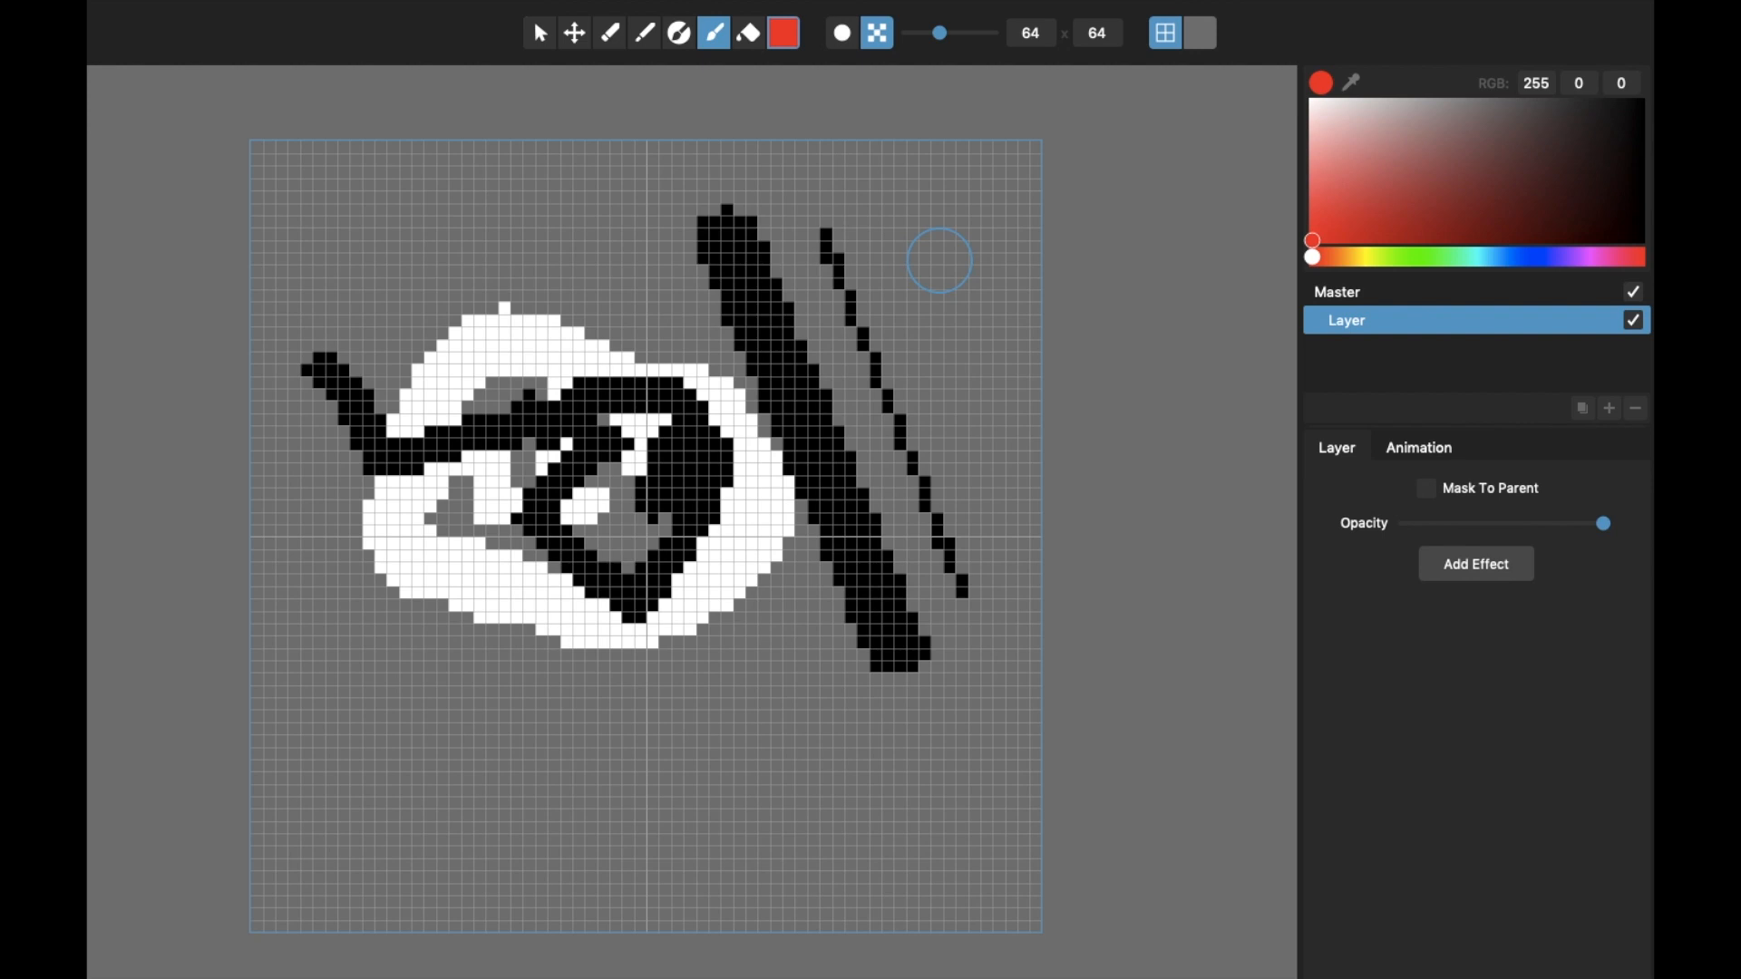
{"action": "left_click_drag", "start_coordinate": [939, 260], "coordinate": [777, 717]}
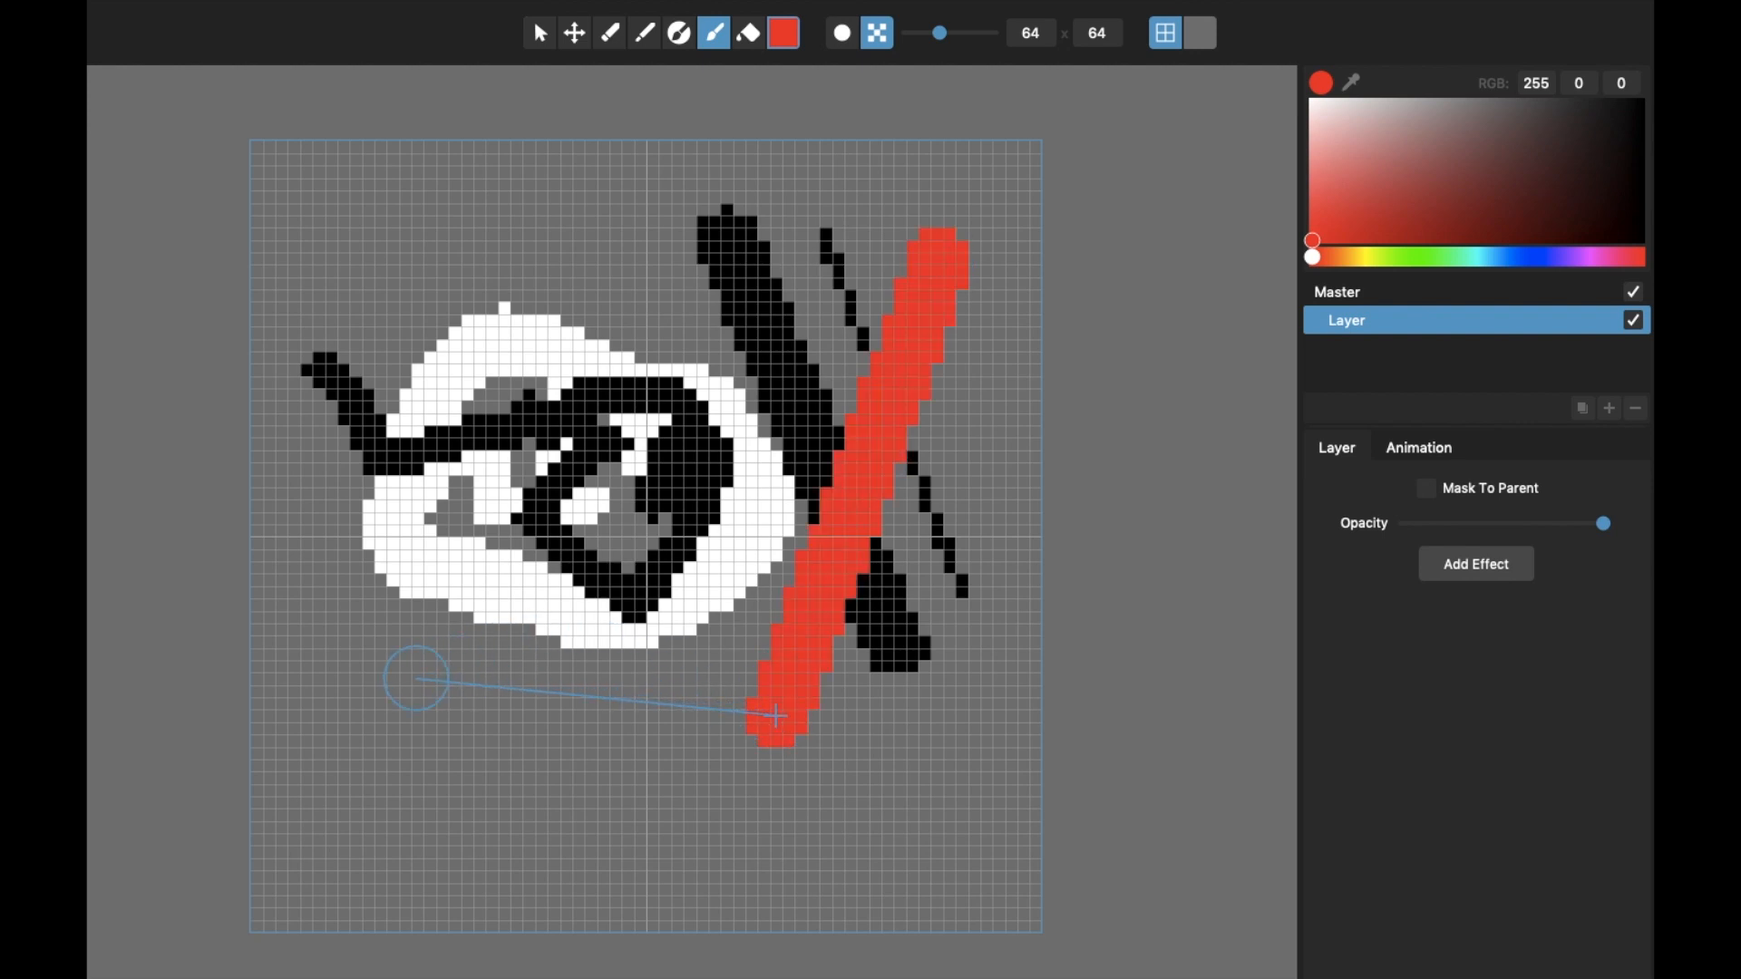
{"action": "left_click", "coordinate": [417, 679]}
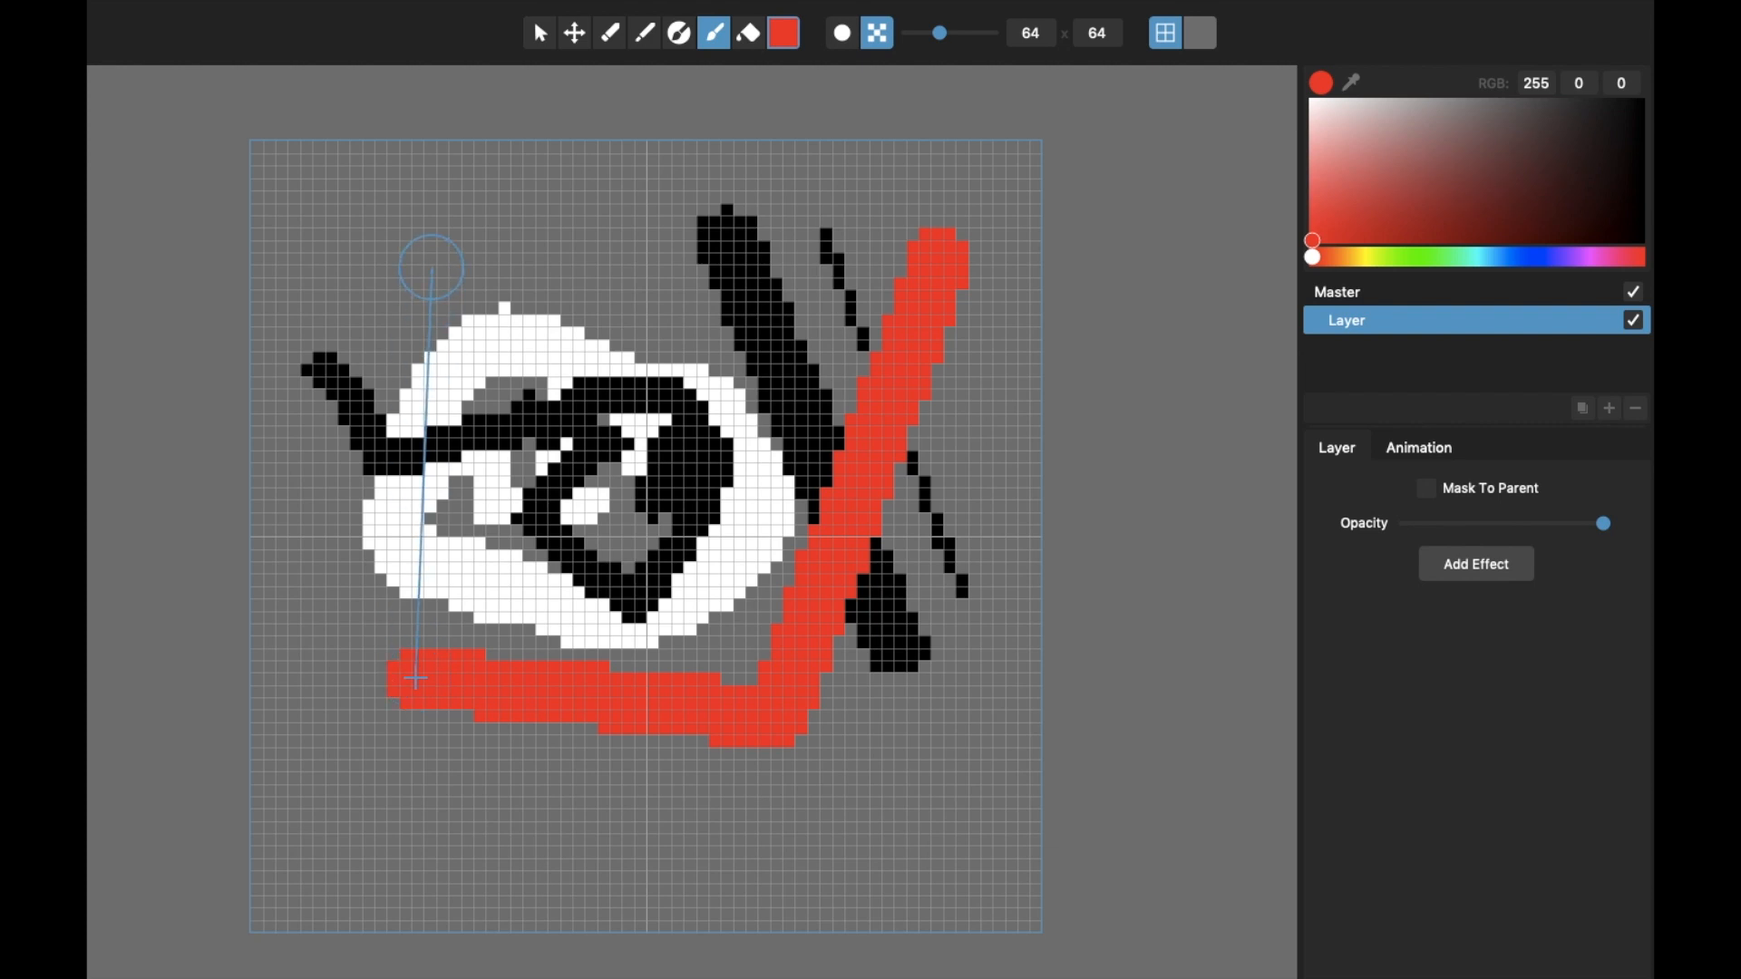
{"action": "left_click", "coordinate": [431, 268]}
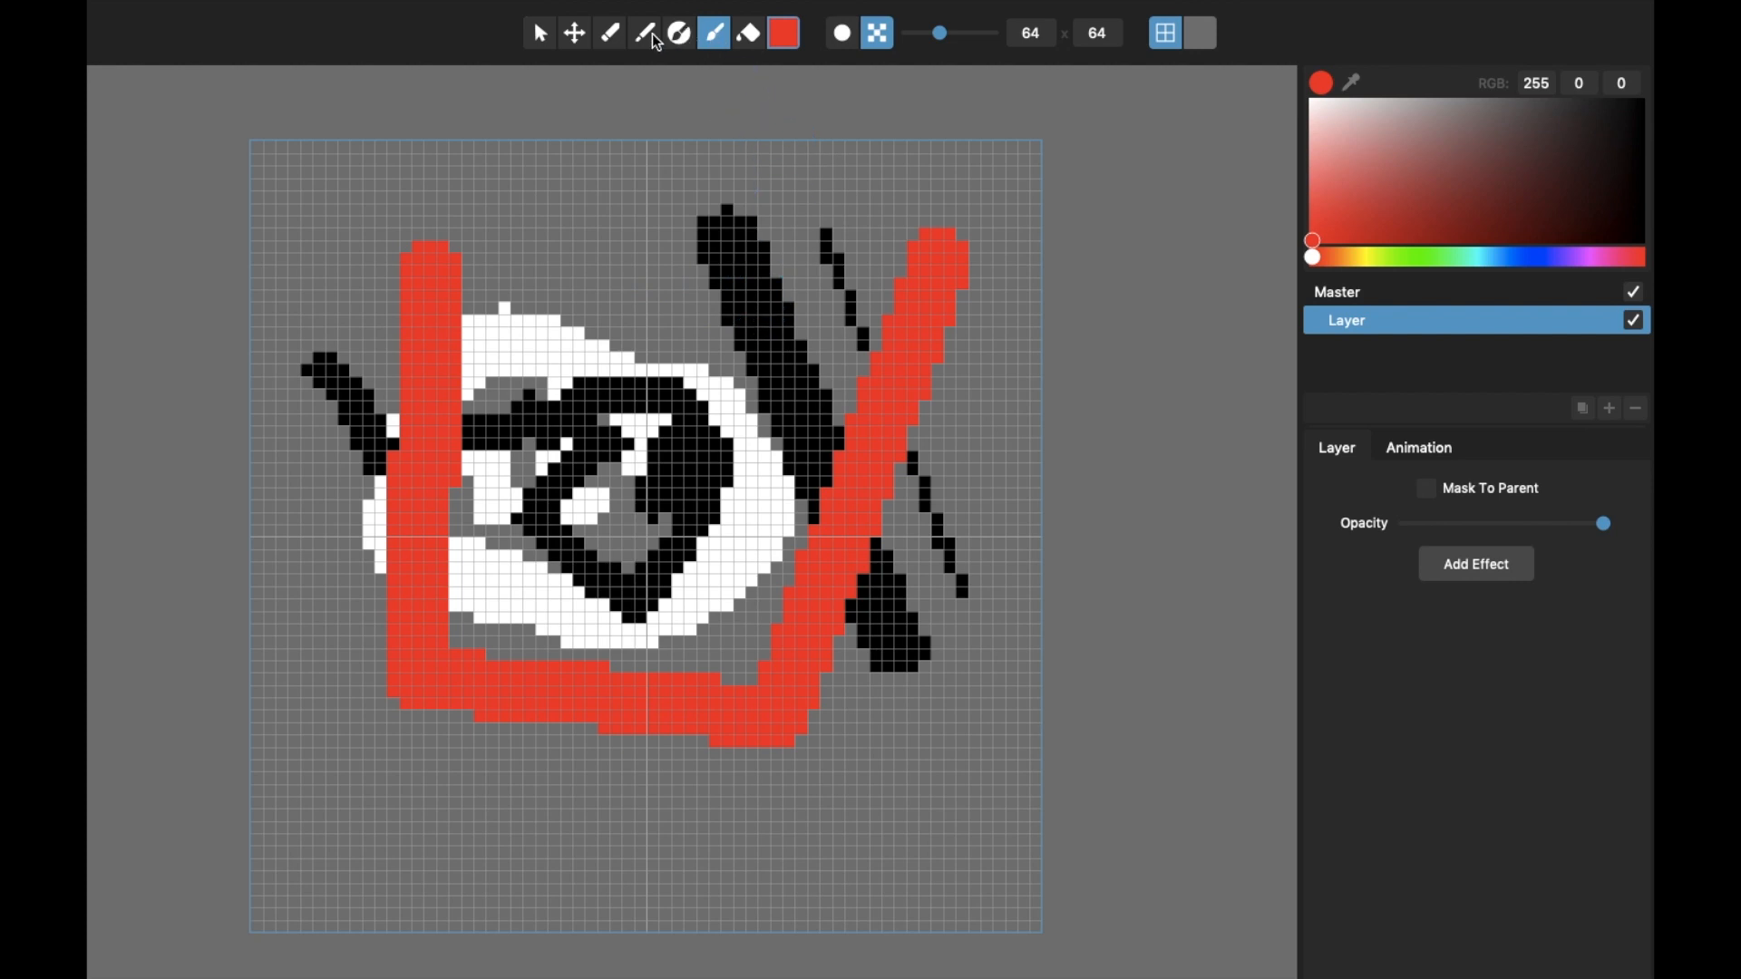
Step: Set the colour to black (RGB 0, 0, 0) and paint a slanted straight line with the Masked Brush across the white shape and lower red line
{"action": "left_click", "coordinate": [682, 36]}
{"action": "left_click_drag", "start_coordinate": [1483, 178], "coordinate": [1643, 101]}
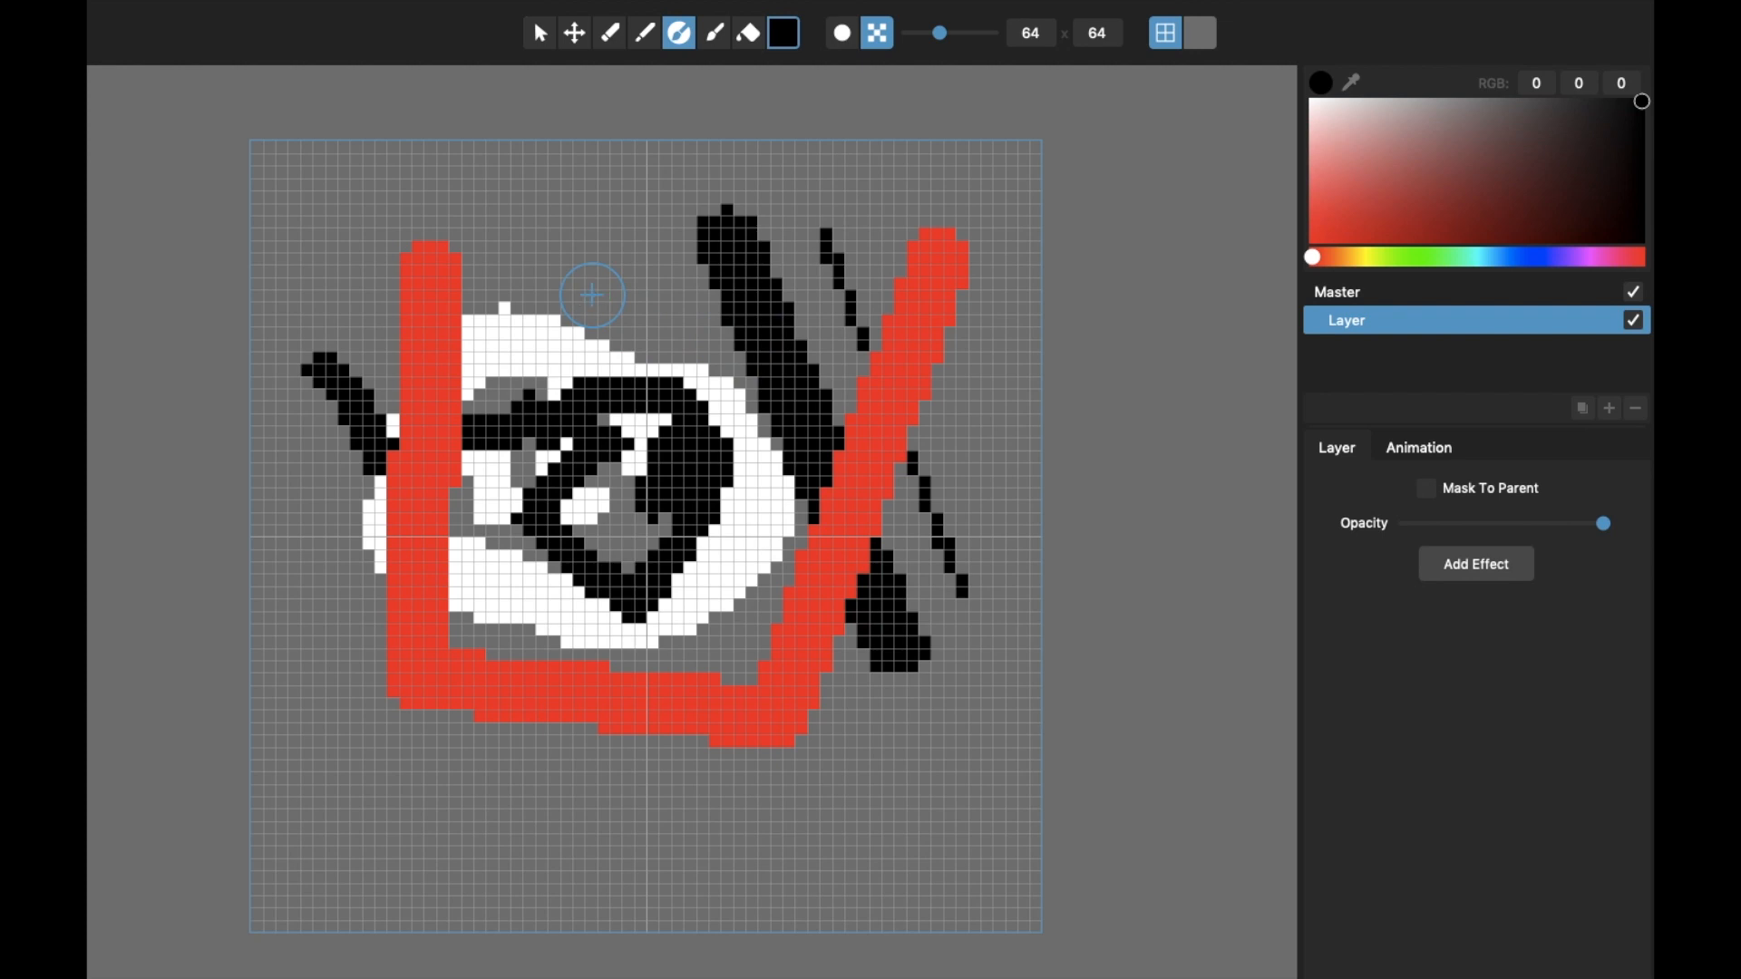
{"action": "left_click", "coordinate": [591, 295]}
{"action": "left_click", "coordinate": [462, 835]}
{"action": "left_click", "coordinate": [462, 835]}
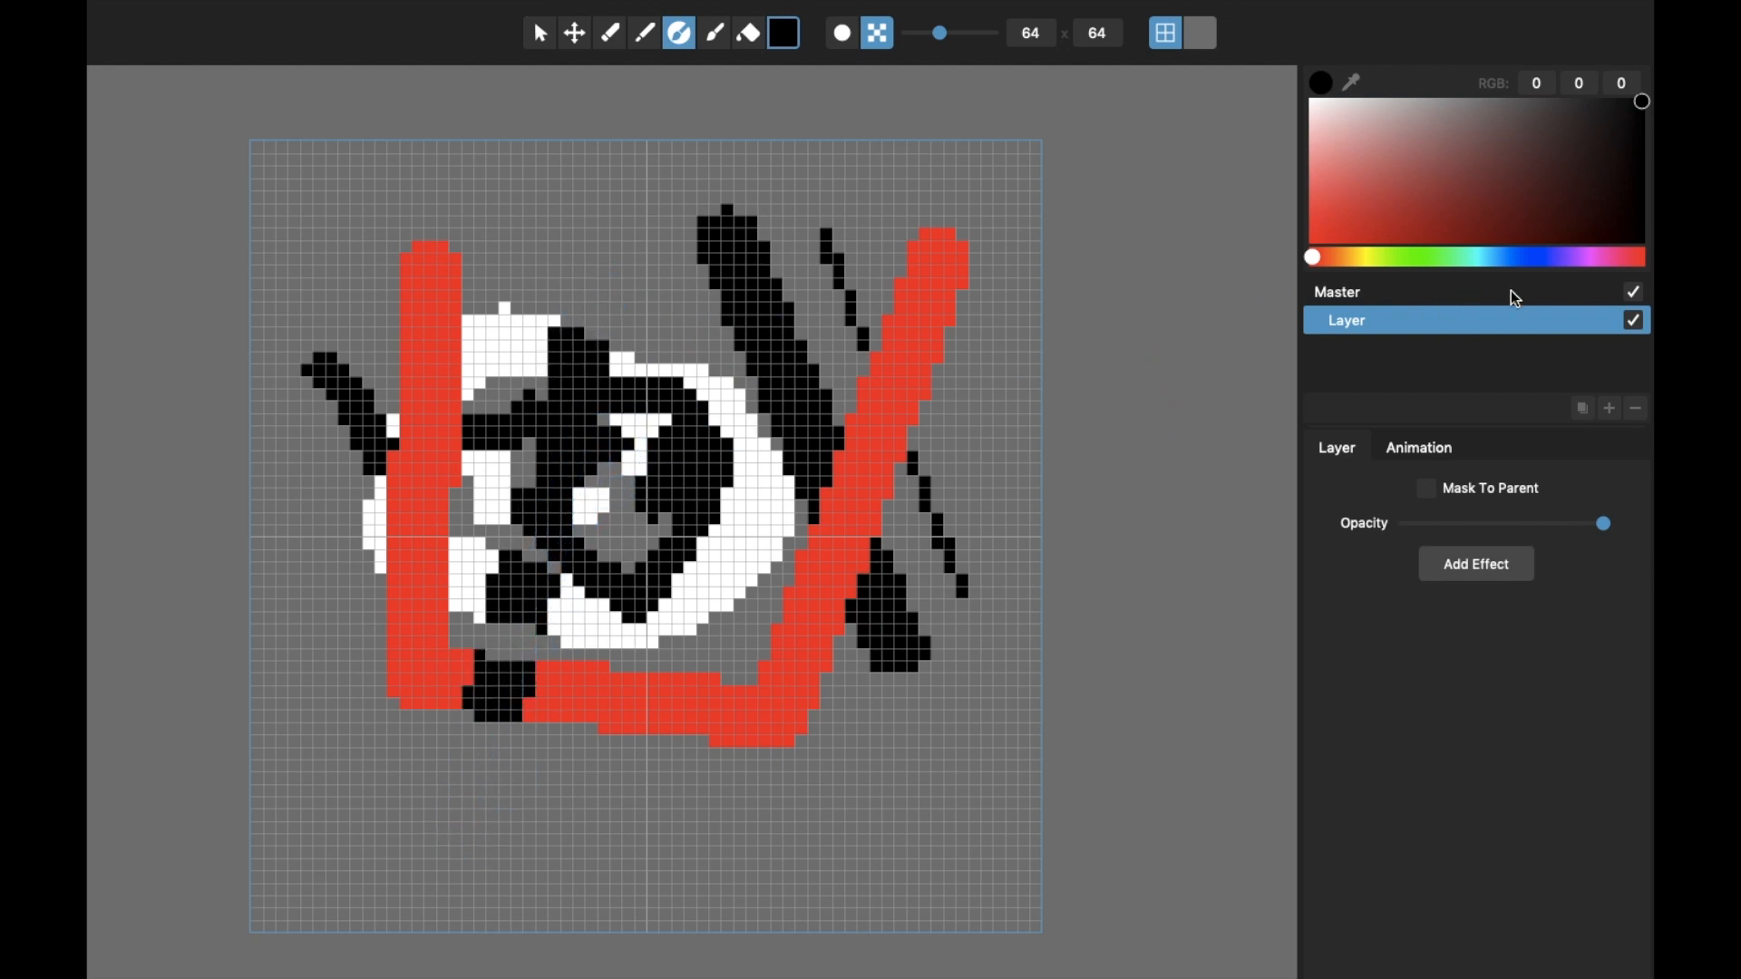
Step: Replace the painted layer with a new empty one and paint a wavy red (RGB 255, 0, 0) Brush stroke across its middle
{"action": "left_click", "coordinate": [1637, 409]}
{"action": "left_click", "coordinate": [1612, 410]}
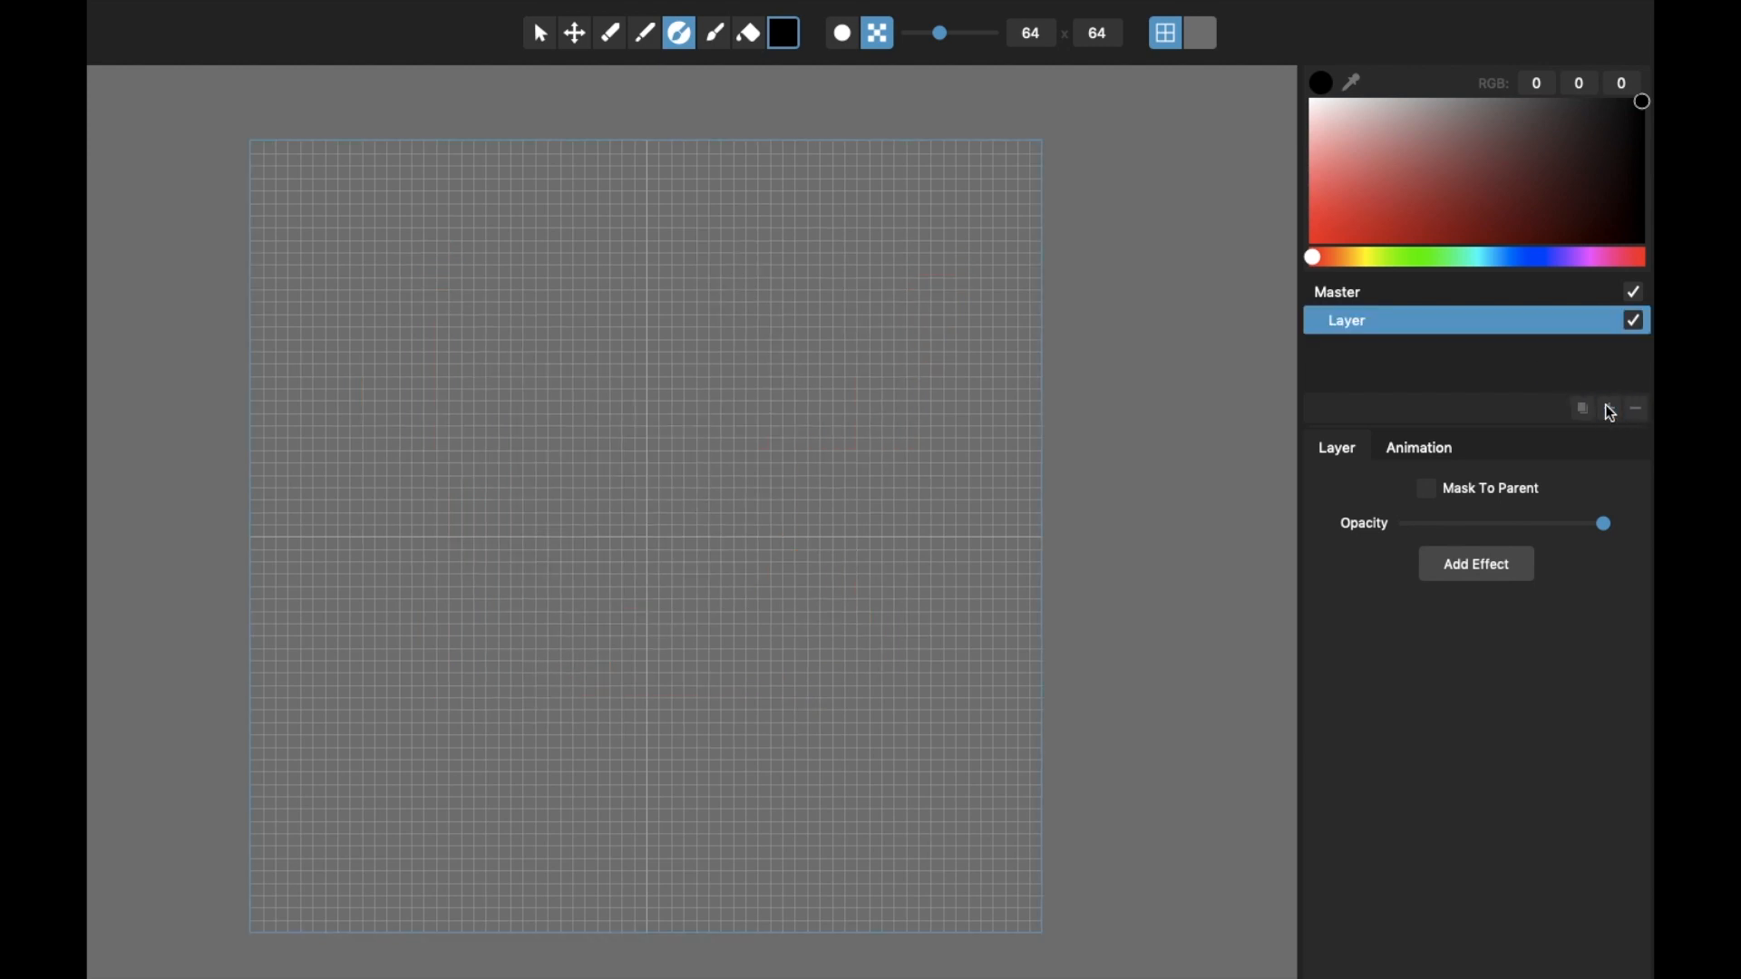
{"action": "left_click_drag", "start_coordinate": [1362, 151], "coordinate": [1224, 272]}
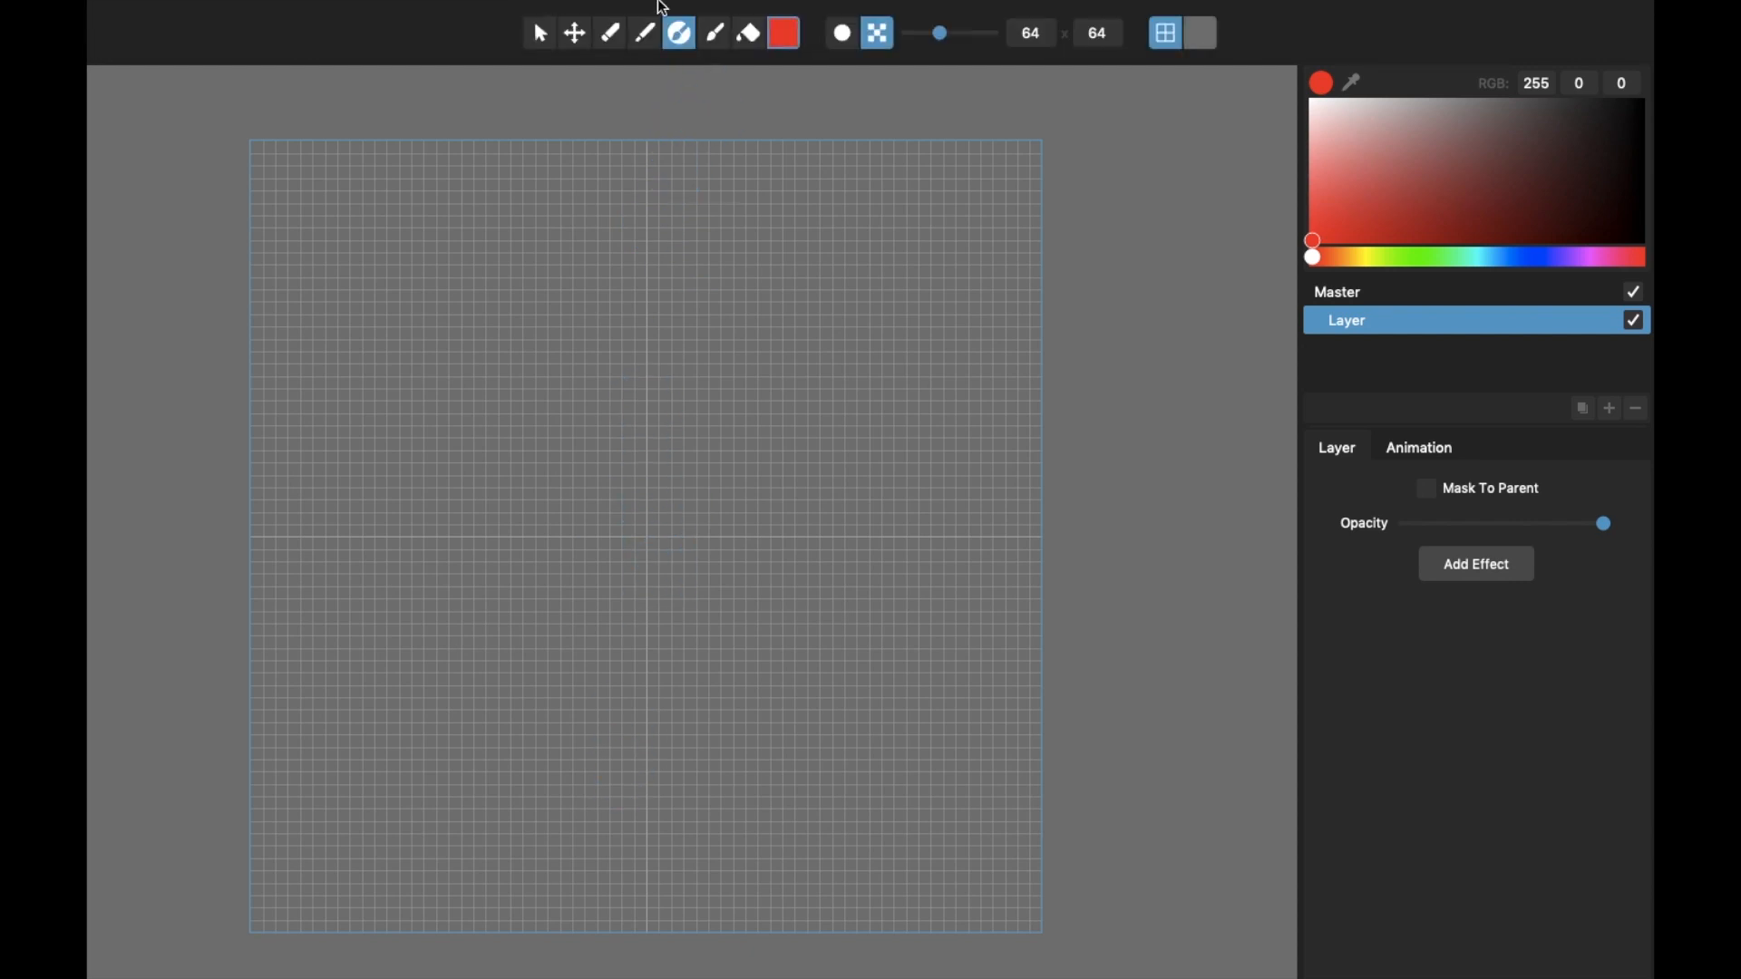
{"action": "left_click", "coordinate": [714, 34]}
{"action": "mouse_move", "coordinate": [455, 361]}
{"action": "left_mouse_down"}
{"action": "mouse_move", "coordinate": [449, 556]}
{"action": "mouse_move", "coordinate": [642, 551]}
{"action": "mouse_move", "coordinate": [849, 627]}
{"action": "mouse_move", "coordinate": [919, 612]}
{"action": "mouse_move", "coordinate": [990, 565]}
{"action": "left_mouse_up"}
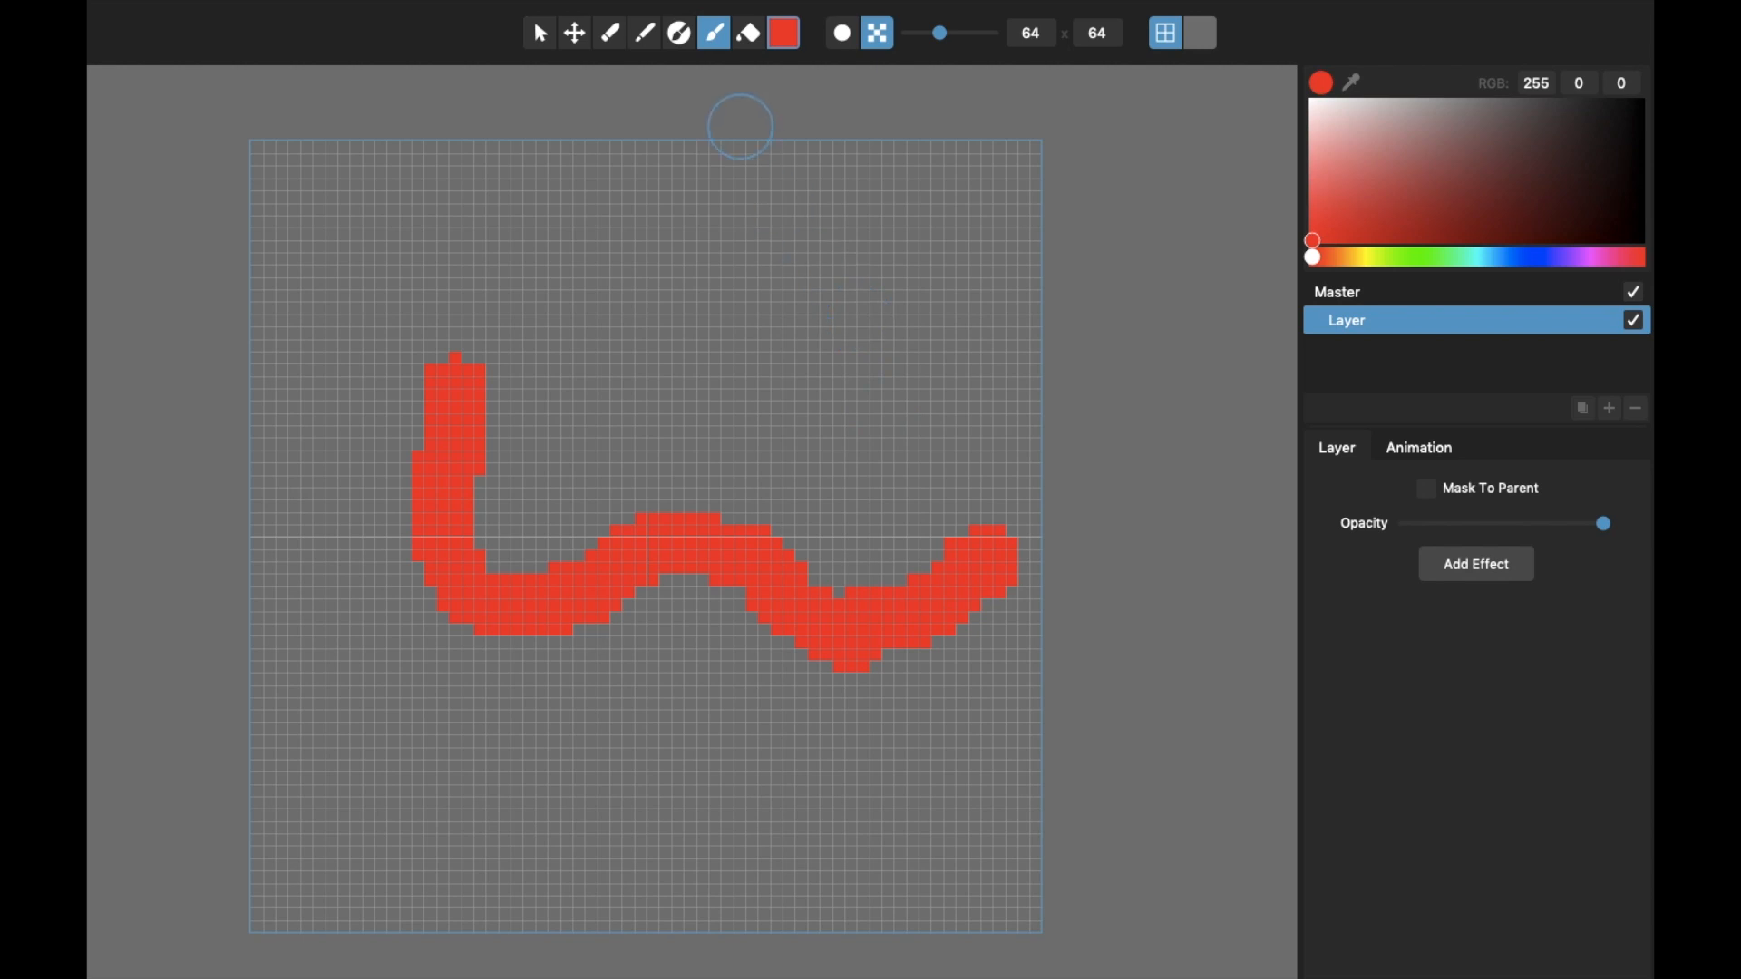
Step: Paint black (RGB 0, 0, 0) over parts of the red wave with the Masked Brush, passing across it and its surroundings
{"action": "left_click", "coordinate": [1641, 100]}
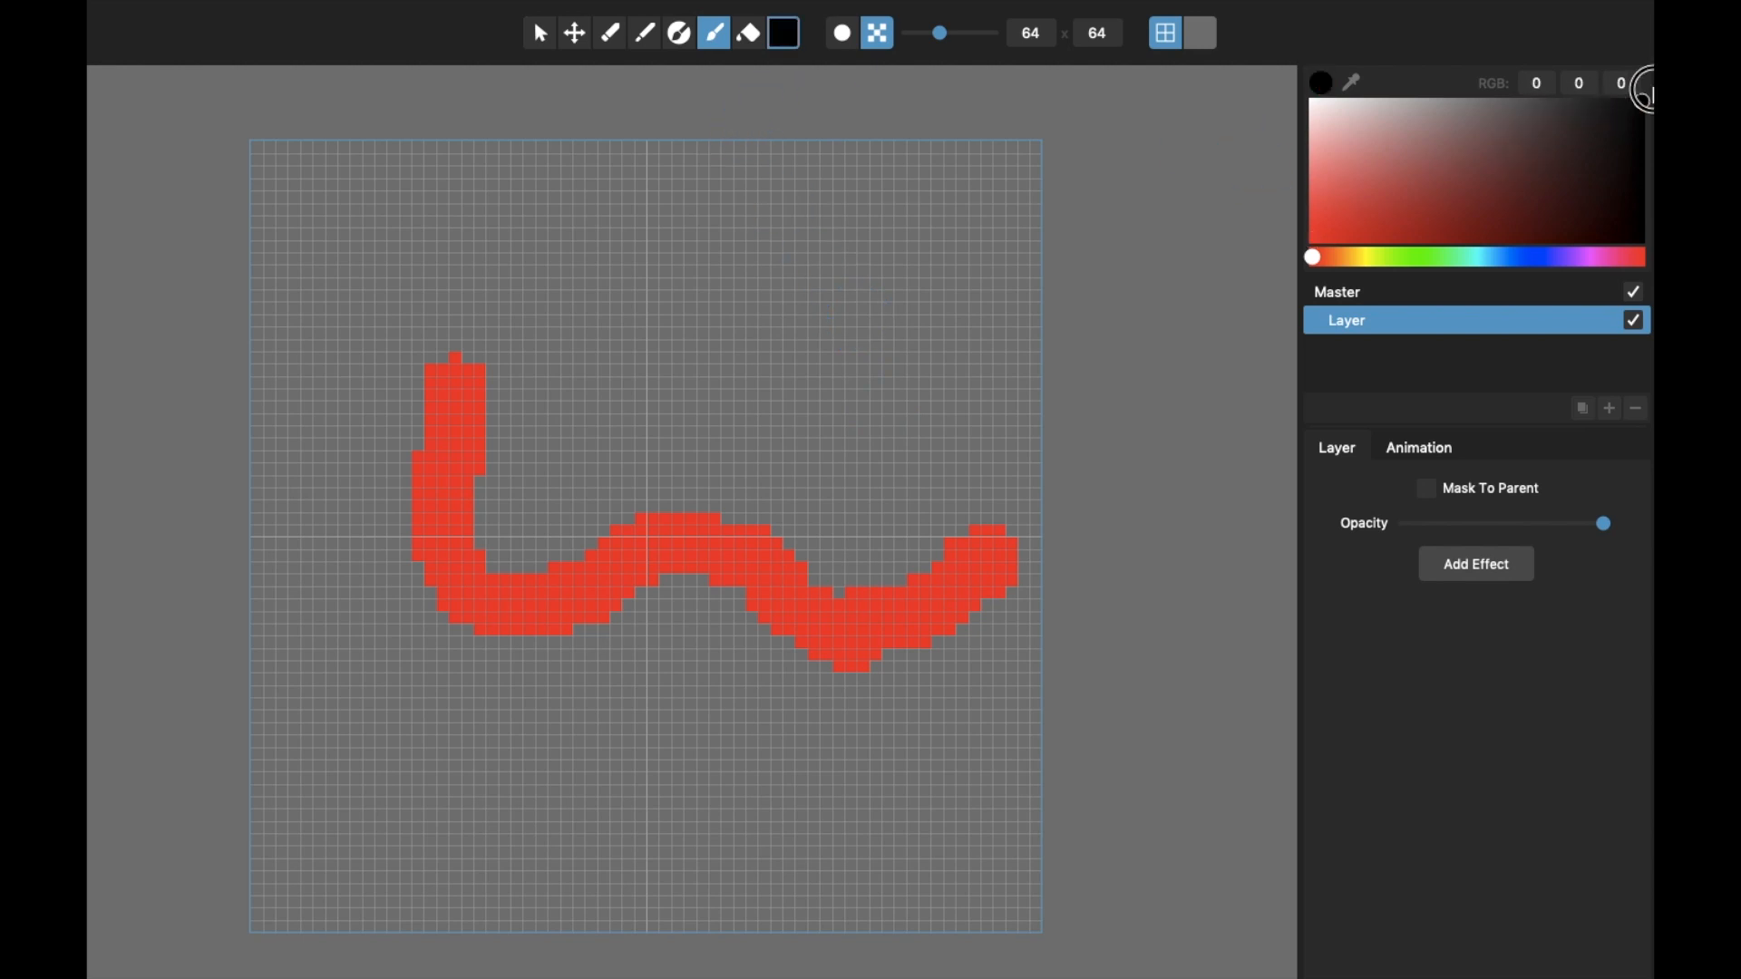
{"action": "left_click", "coordinate": [680, 40]}
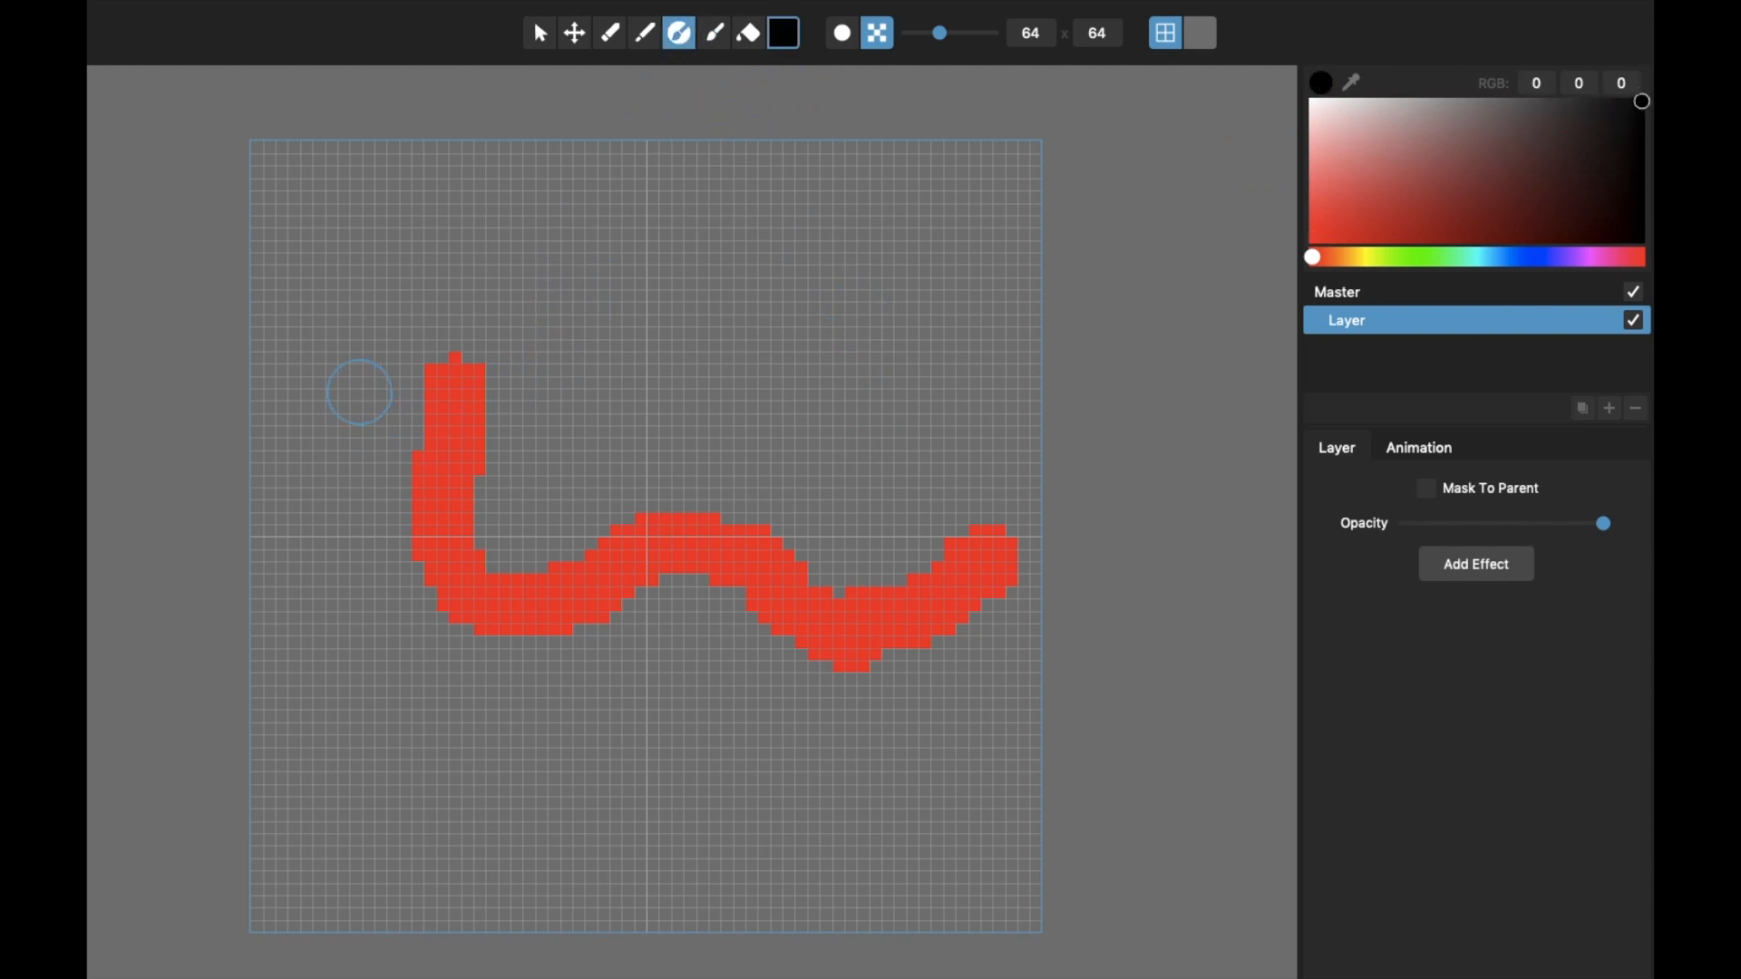
{"action": "mouse_move", "coordinate": [360, 392]}
{"action": "left_mouse_down"}
{"action": "mouse_move", "coordinate": [991, 641]}
{"action": "mouse_move", "coordinate": [1001, 678]}
{"action": "left_mouse_up"}
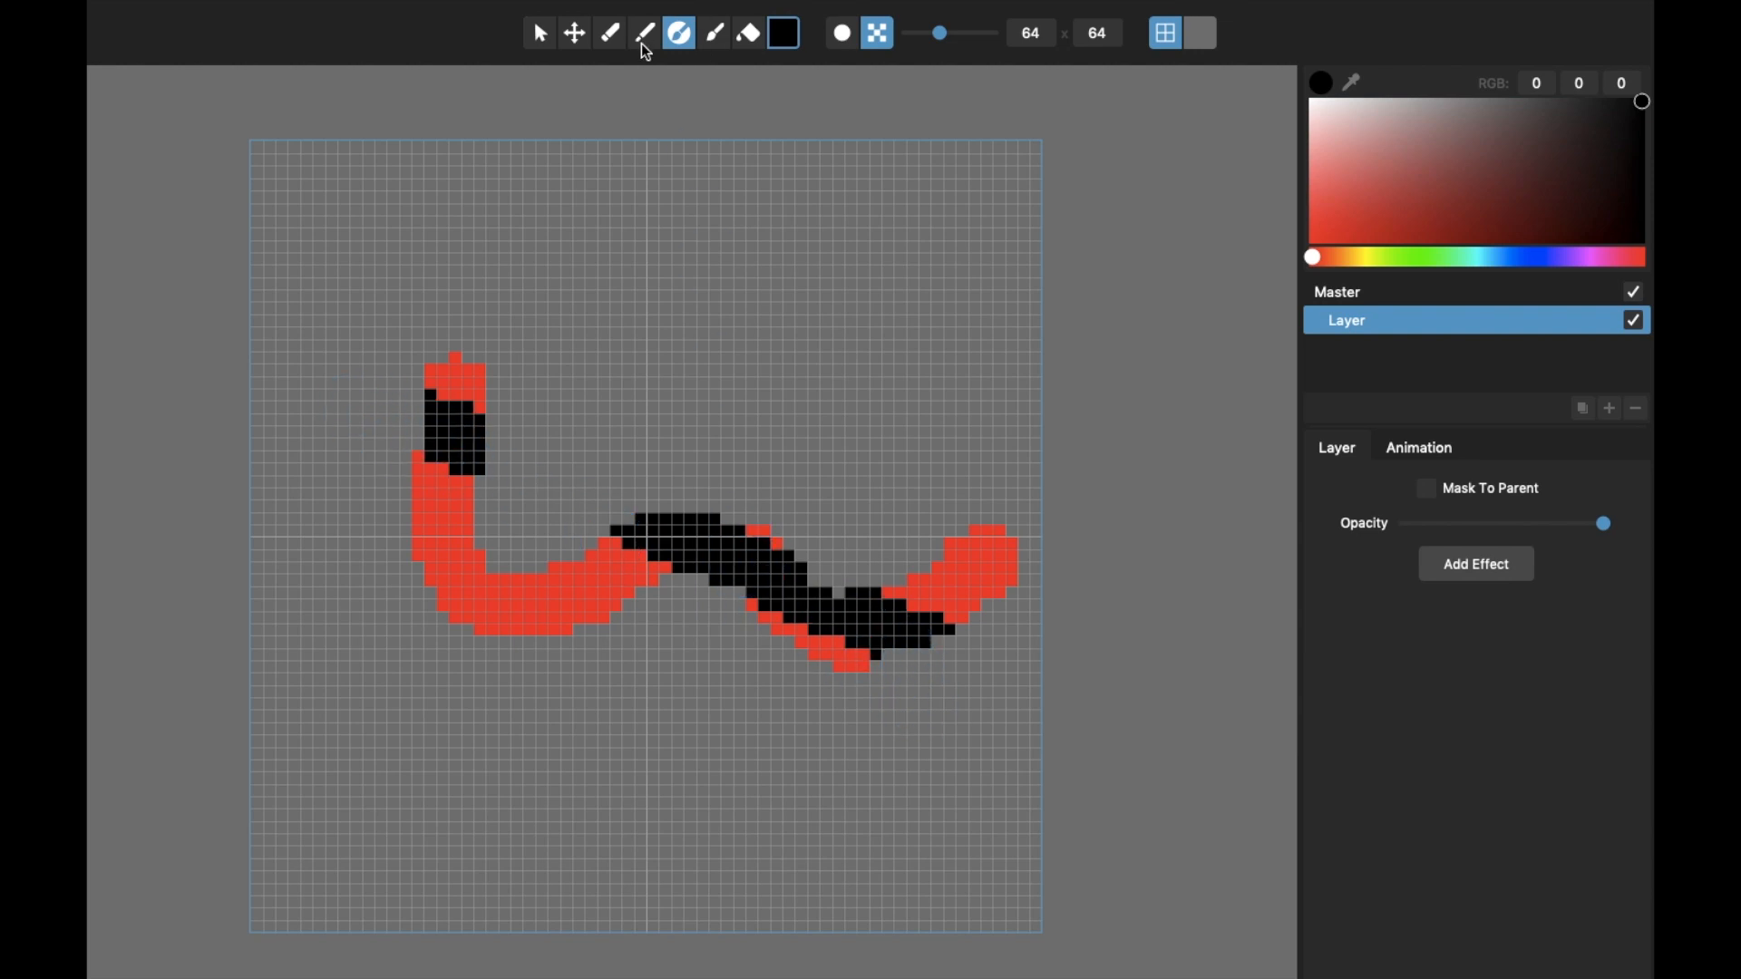
Step: Erase a slanted band across the red and black wave with the Eraser, from its left arm to its right end
{"action": "left_click", "coordinate": [617, 36]}
{"action": "left_click", "coordinate": [355, 458]}
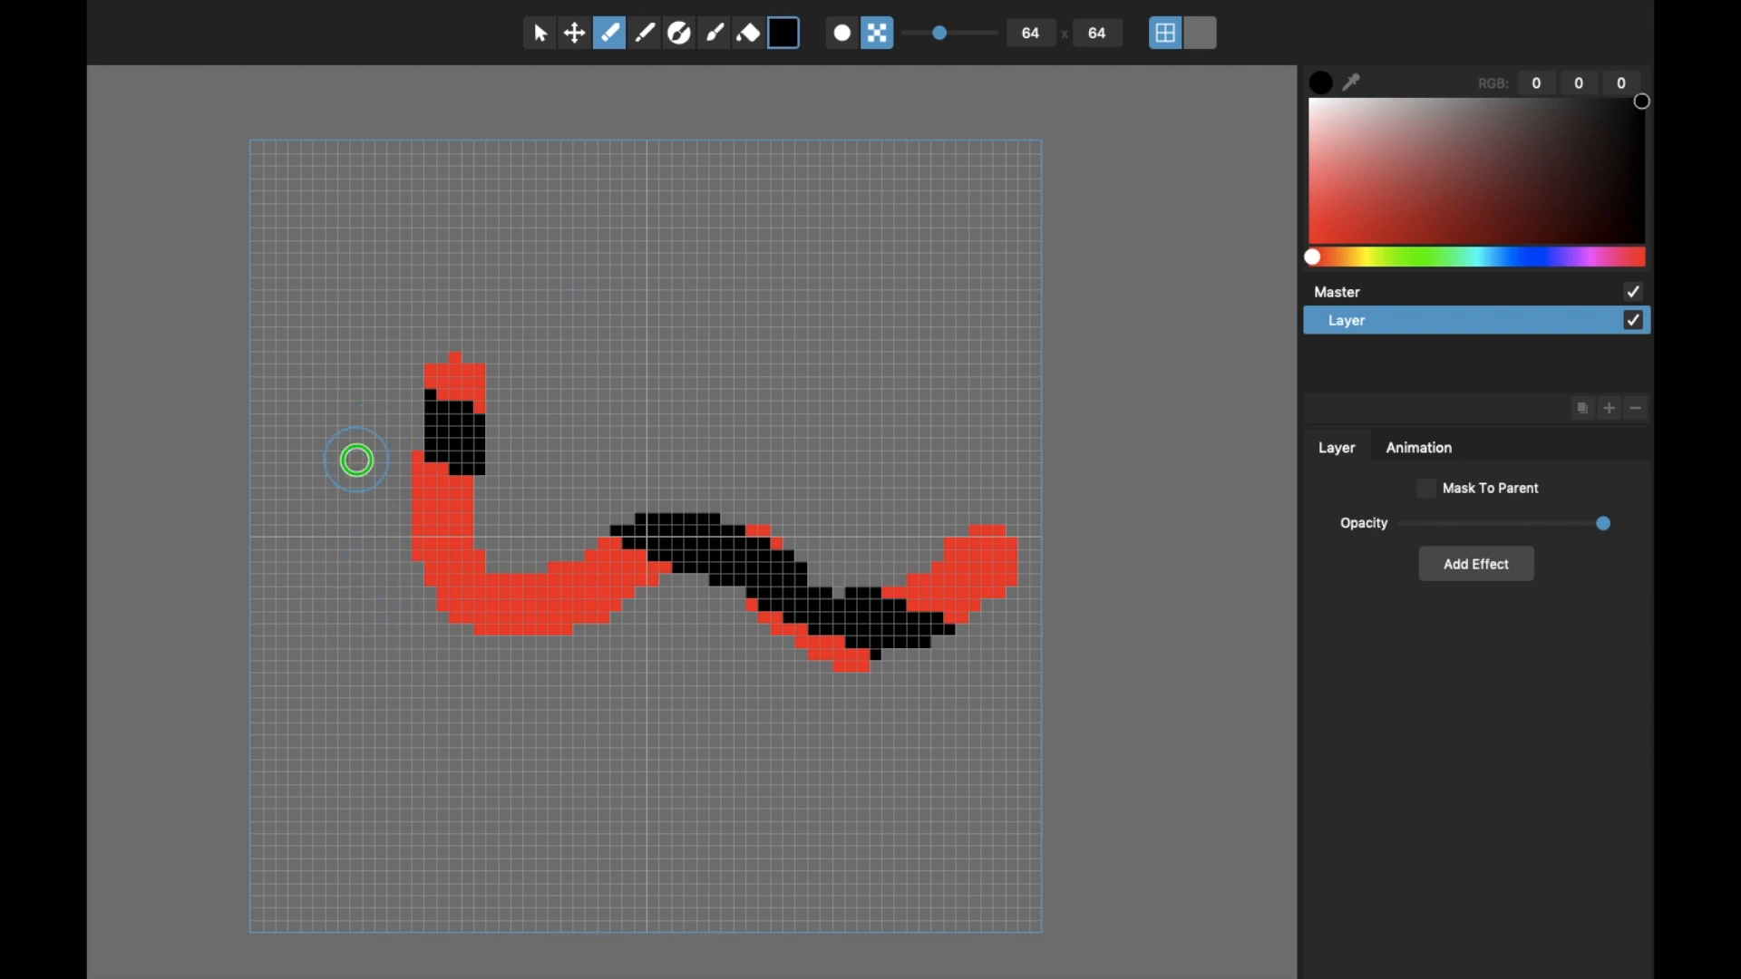
{"action": "left_click", "coordinate": [1004, 601]}
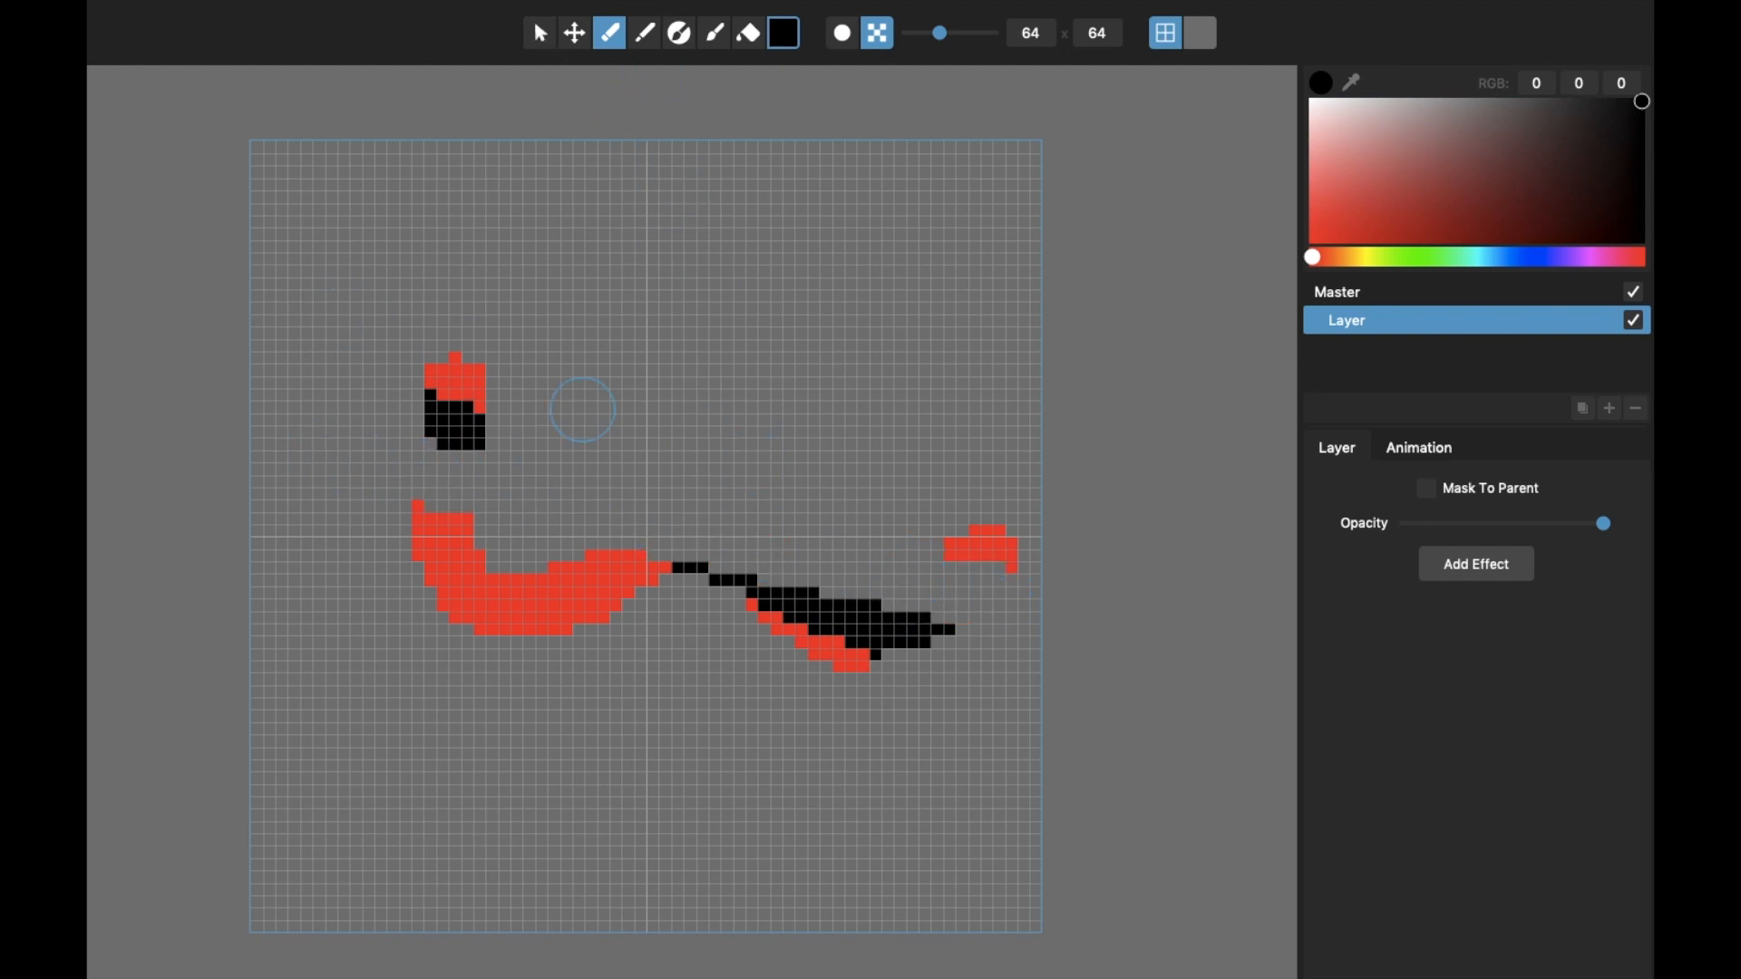
Step: Compare the partly erased wave in HD view and pixel view
{"action": "left_click", "coordinate": [541, 36]}
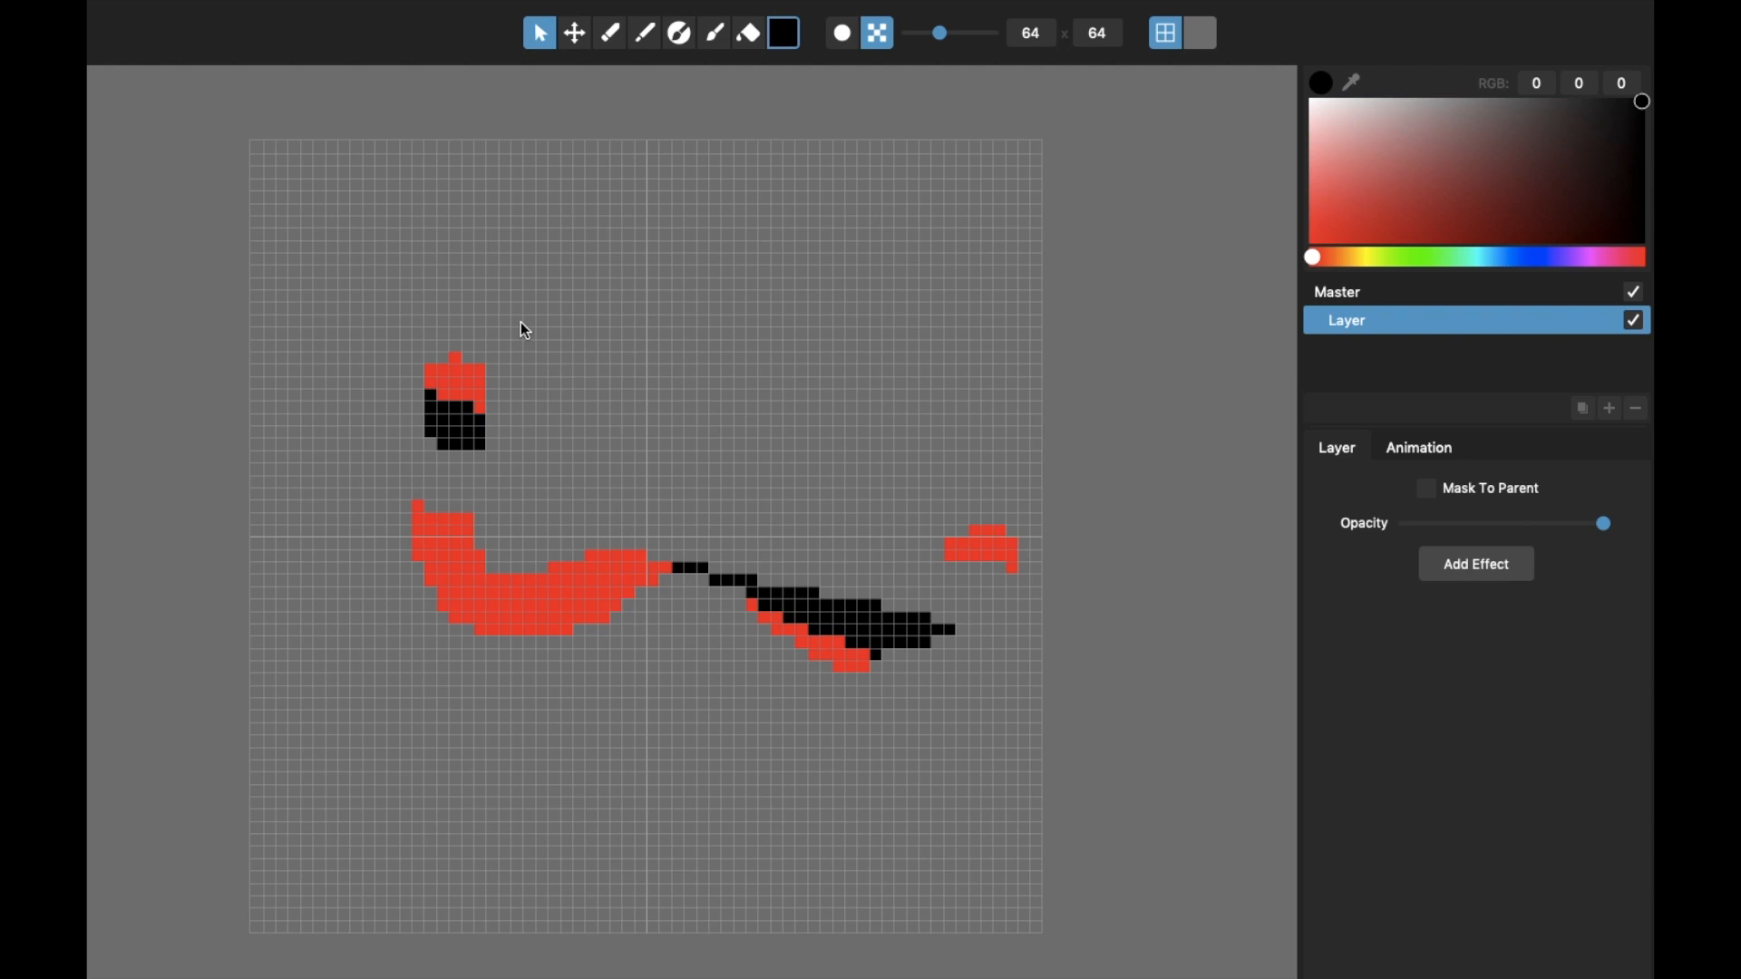
{"action": "scroll", "coordinate": [573, 372], "scroll_direction": "down", "scroll_amount": 2}
{"action": "scroll", "coordinate": [573, 372], "scroll_direction": "up", "scroll_amount": 1}
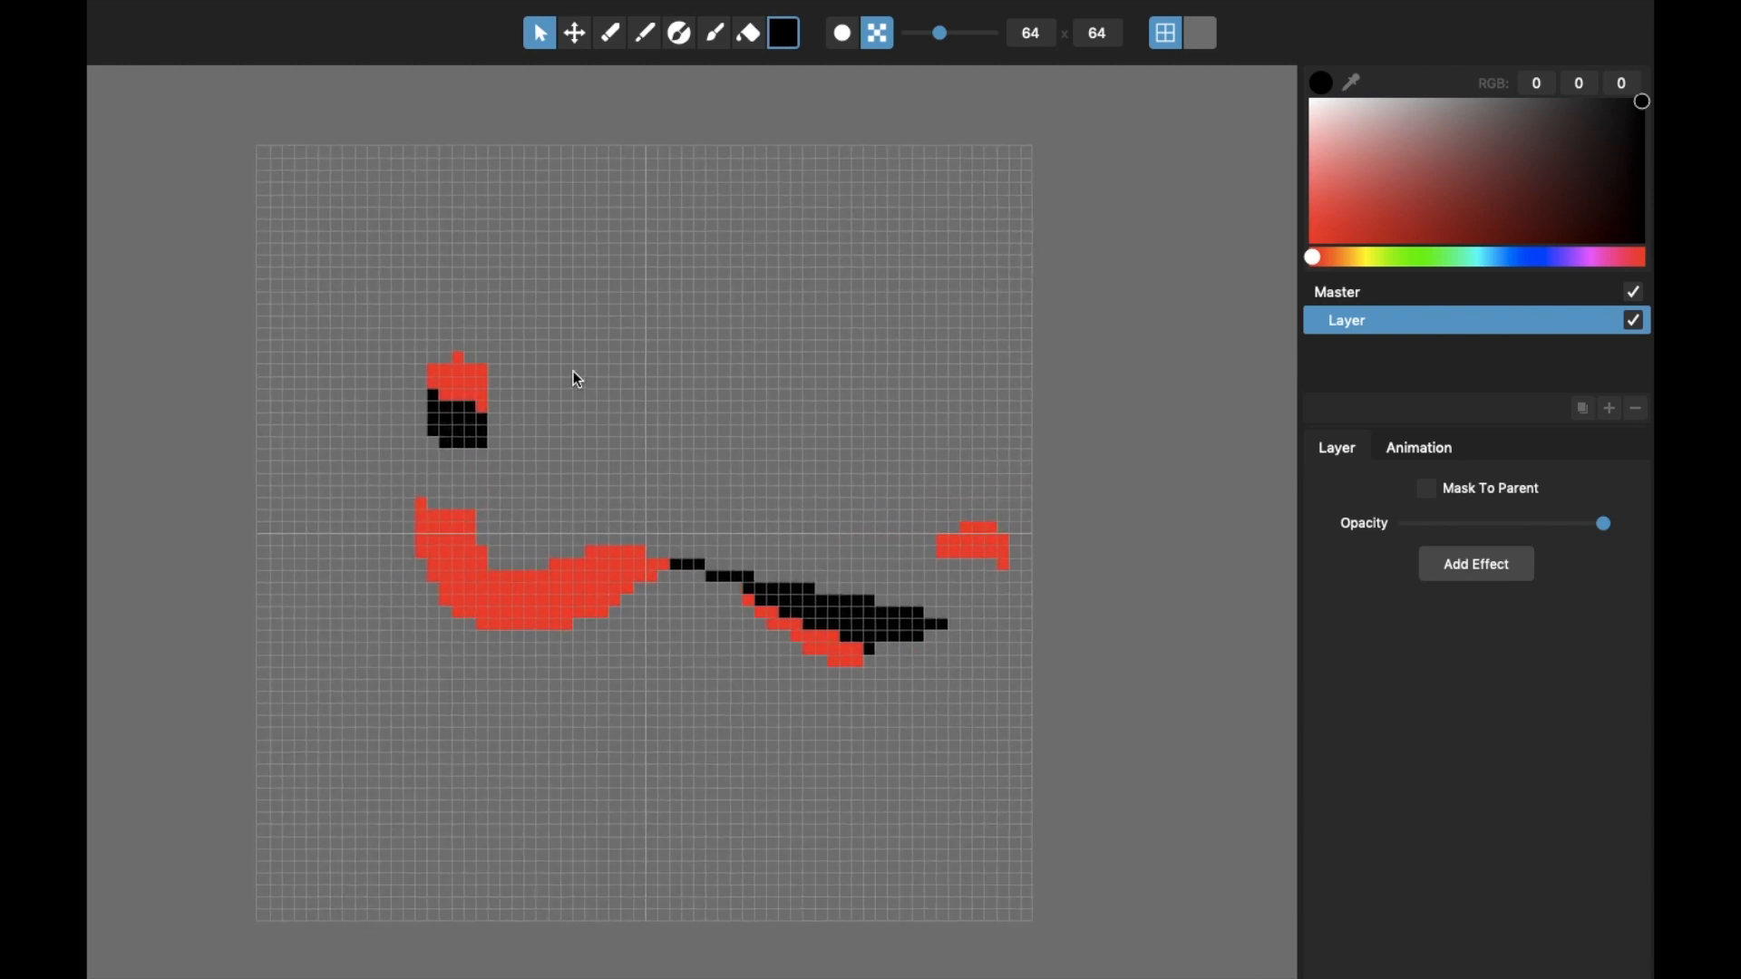
{"action": "key", "text": "Tab"}
{"action": "key", "text": "Tab"}
{"action": "key", "text": "Tab"}
{"action": "key", "text": "Tab"}
{"action": "key", "text": "Tab"}
{"action": "key", "text": "Tab"}
{"action": "scroll", "coordinate": [581, 468], "scroll_direction": "down", "scroll_amount": 2}
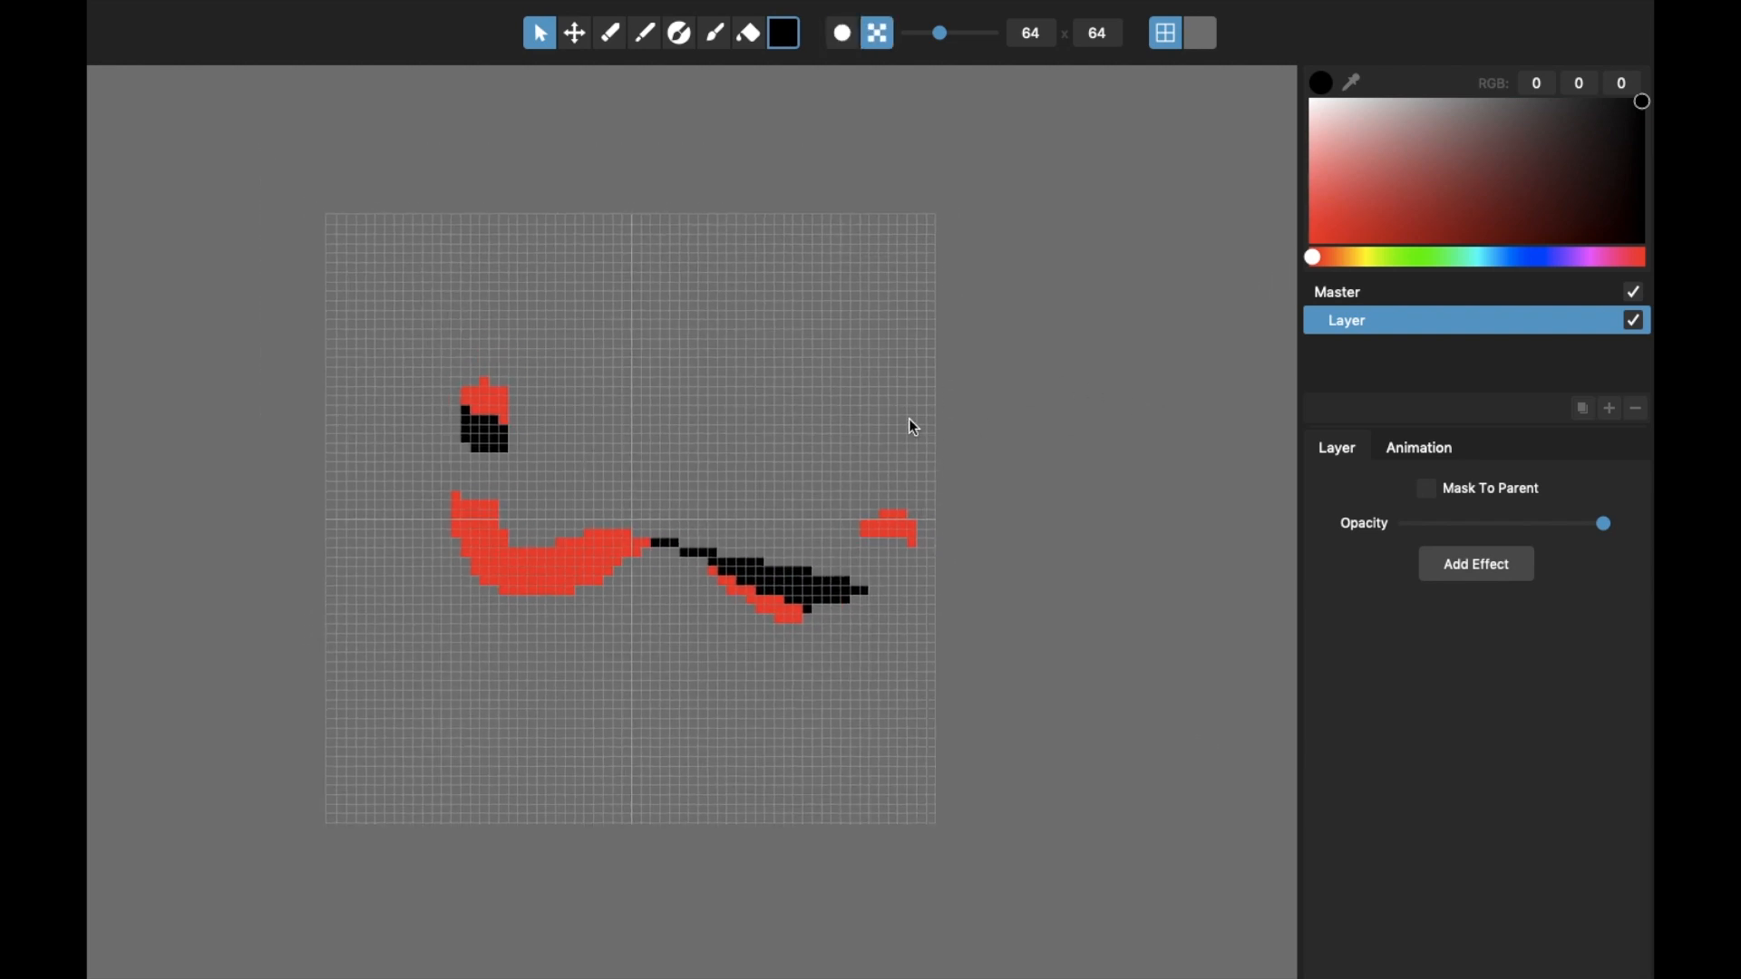
{"action": "key", "text": "Tab"}
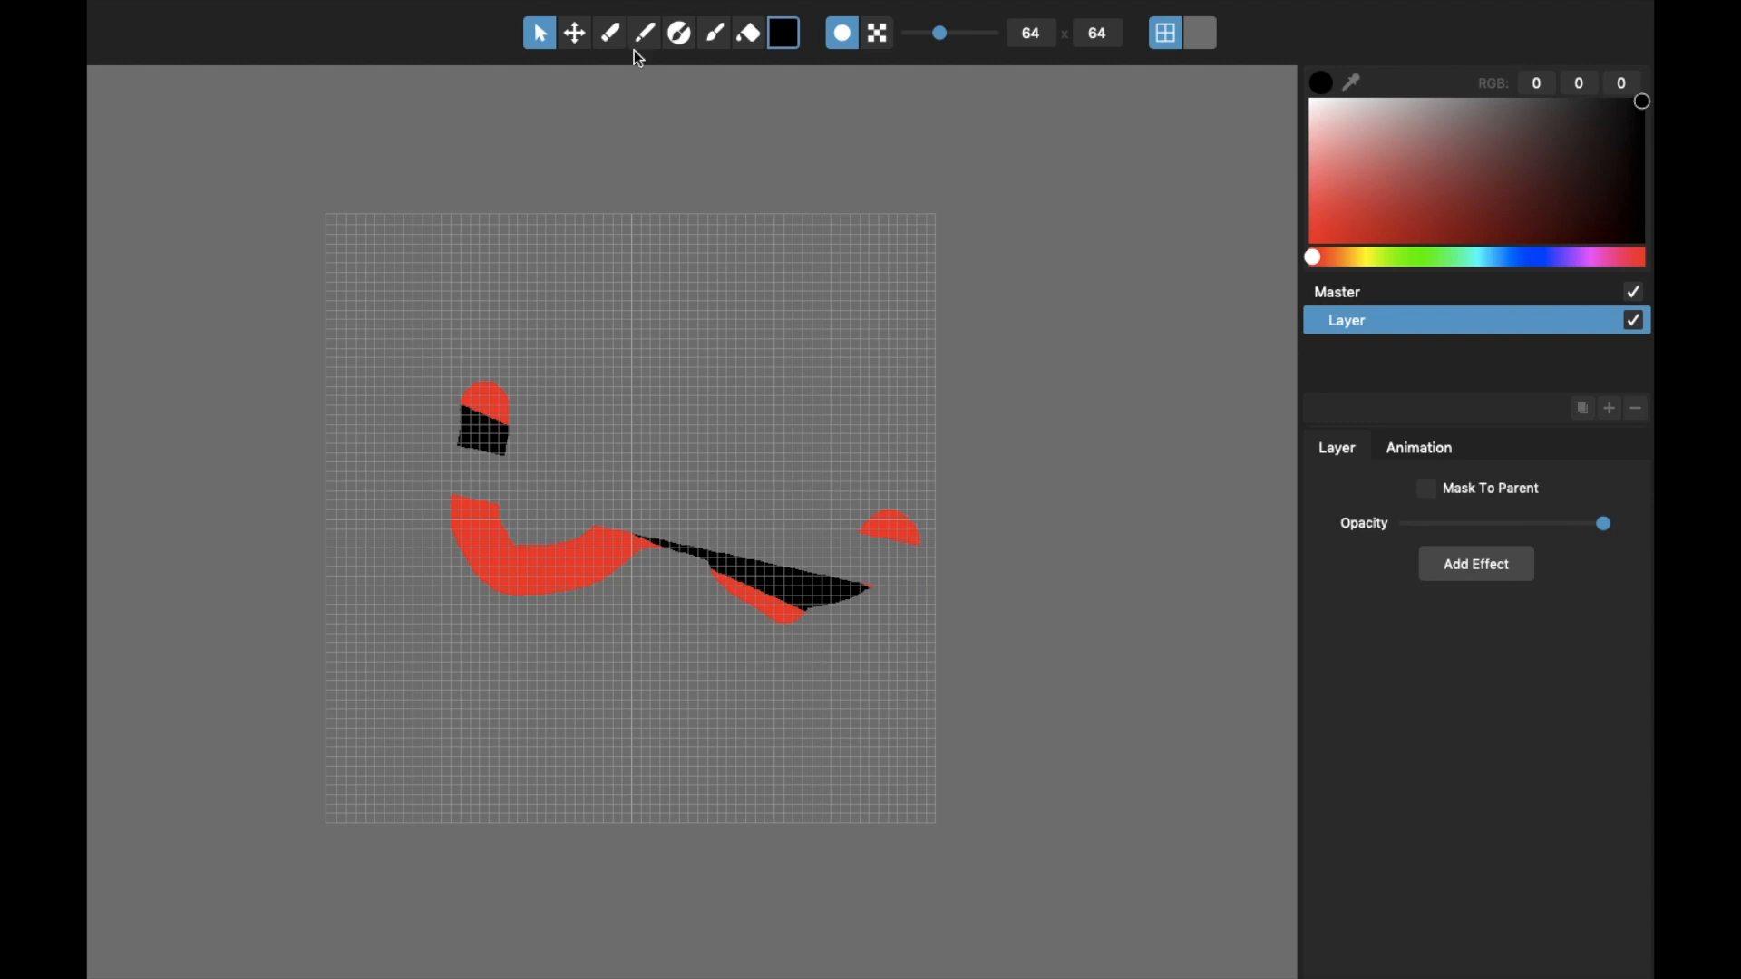
Step: Paint over the erased wave in HD view with a red (RGB 255, 0, 0) Brush, and compare it in pixel and HD views
{"action": "left_click", "coordinate": [715, 34]}
{"action": "left_click_drag", "start_coordinate": [1355, 156], "coordinate": [1221, 284]}
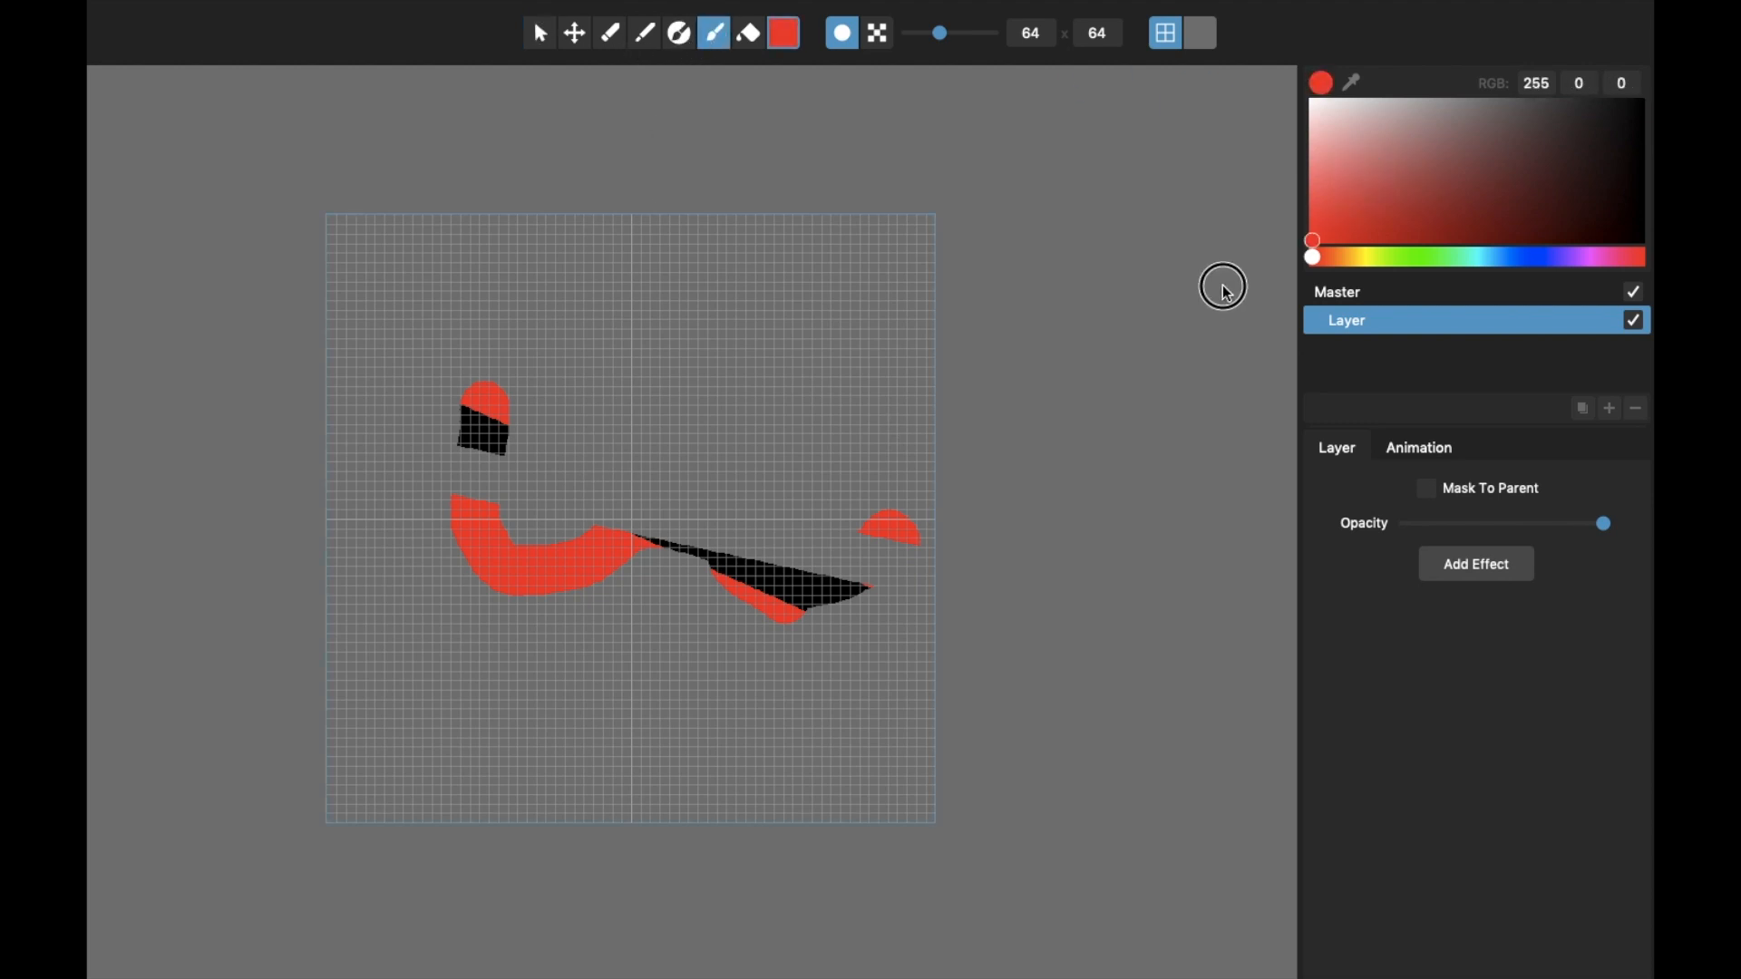
{"action": "mouse_move", "coordinate": [482, 399]}
{"action": "left_mouse_down"}
{"action": "mouse_move", "coordinate": [461, 451]}
{"action": "mouse_move", "coordinate": [491, 545]}
{"action": "mouse_move", "coordinate": [542, 564]}
{"action": "mouse_move", "coordinate": [638, 518]}
{"action": "mouse_move", "coordinate": [821, 594]}
{"action": "mouse_move", "coordinate": [881, 529]}
{"action": "mouse_move", "coordinate": [645, 527]}
{"action": "left_mouse_up"}
{"action": "key", "text": "space"}
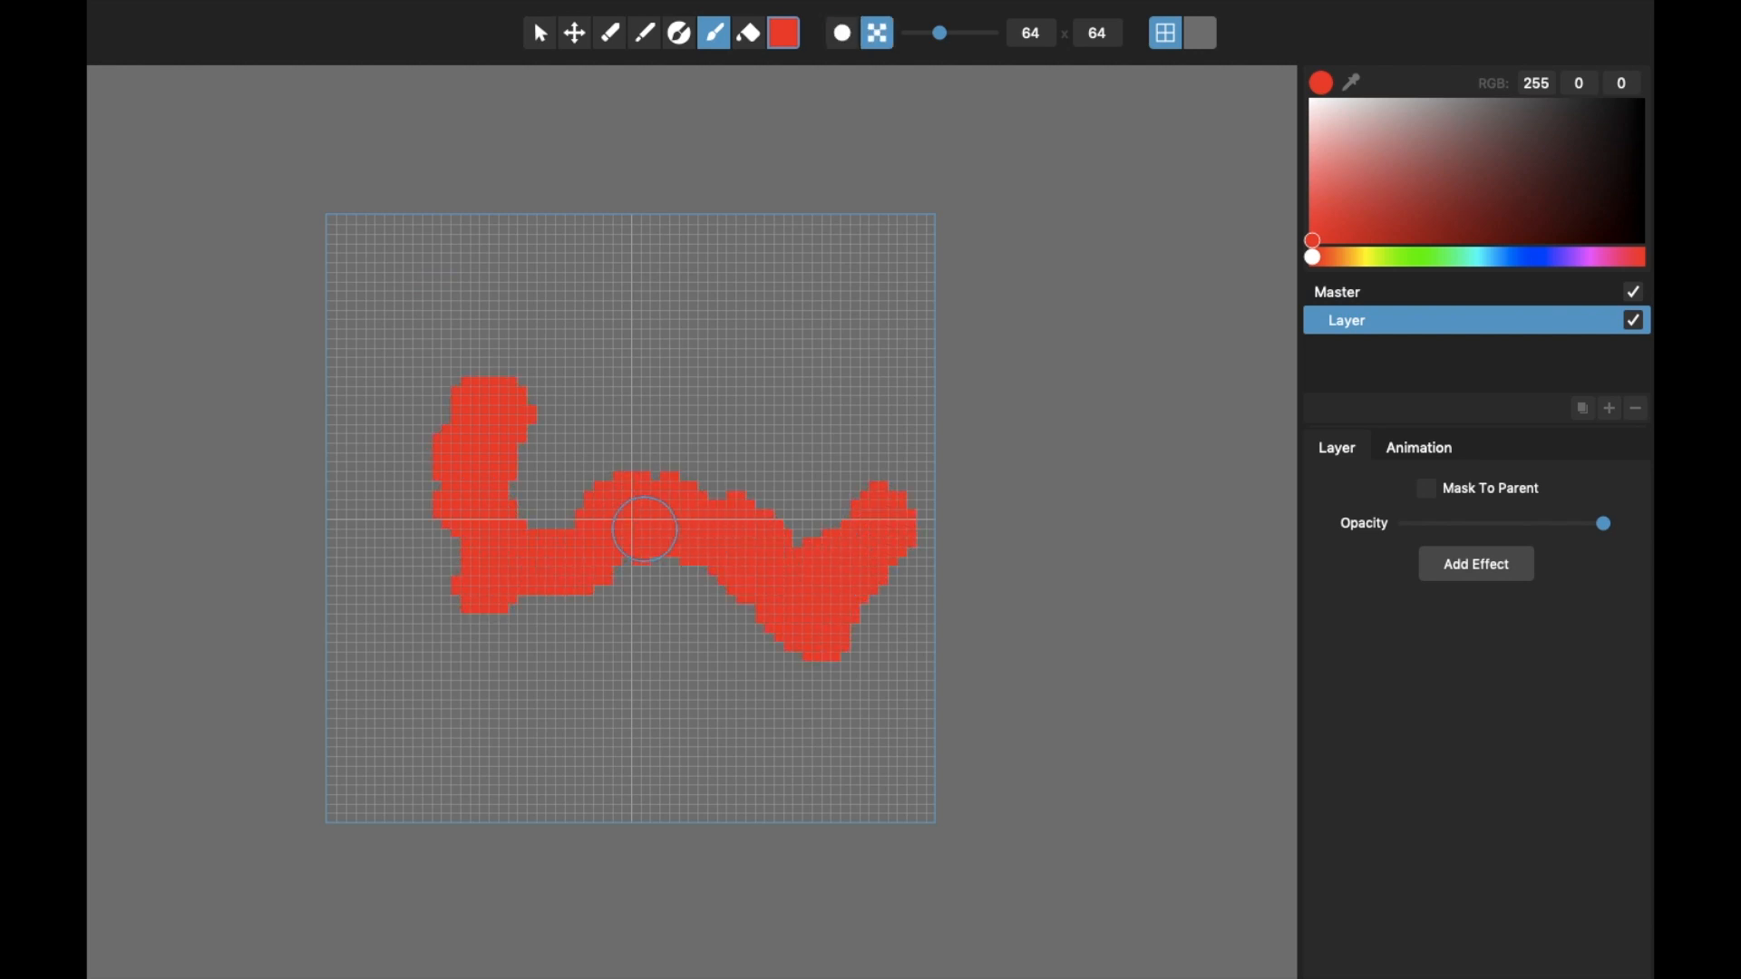
{"action": "scroll", "coordinate": [645, 493], "scroll_direction": "up", "scroll_amount": 3}
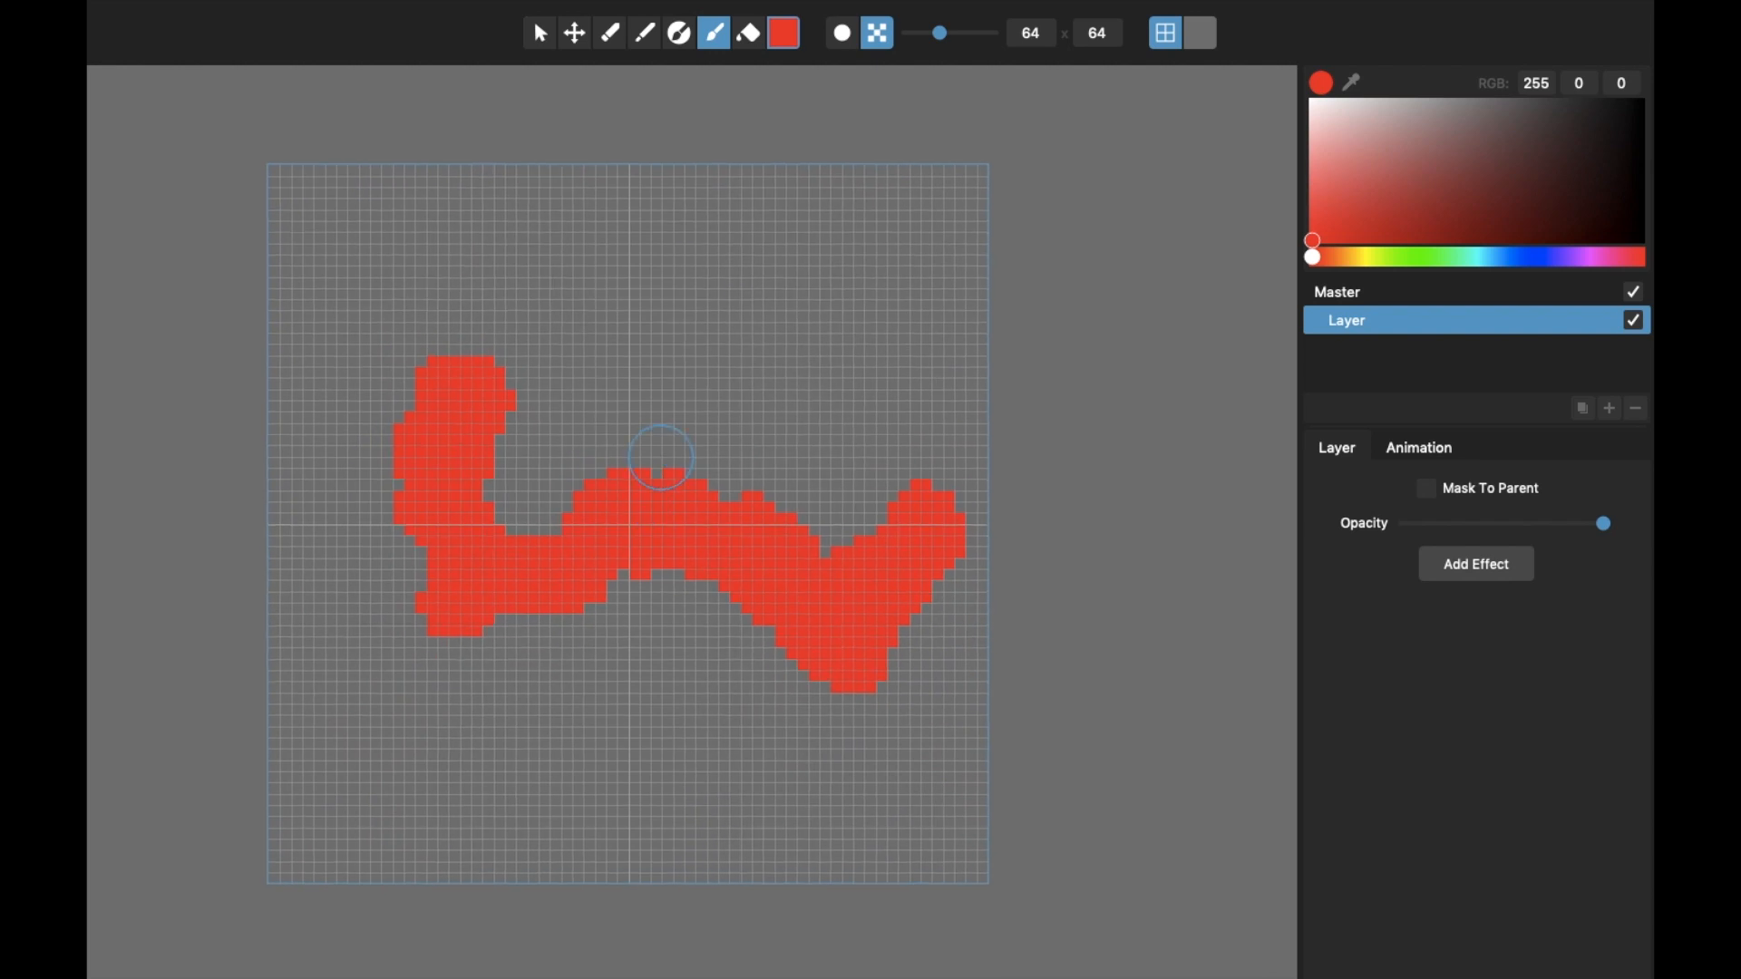
{"action": "key", "text": "space"}
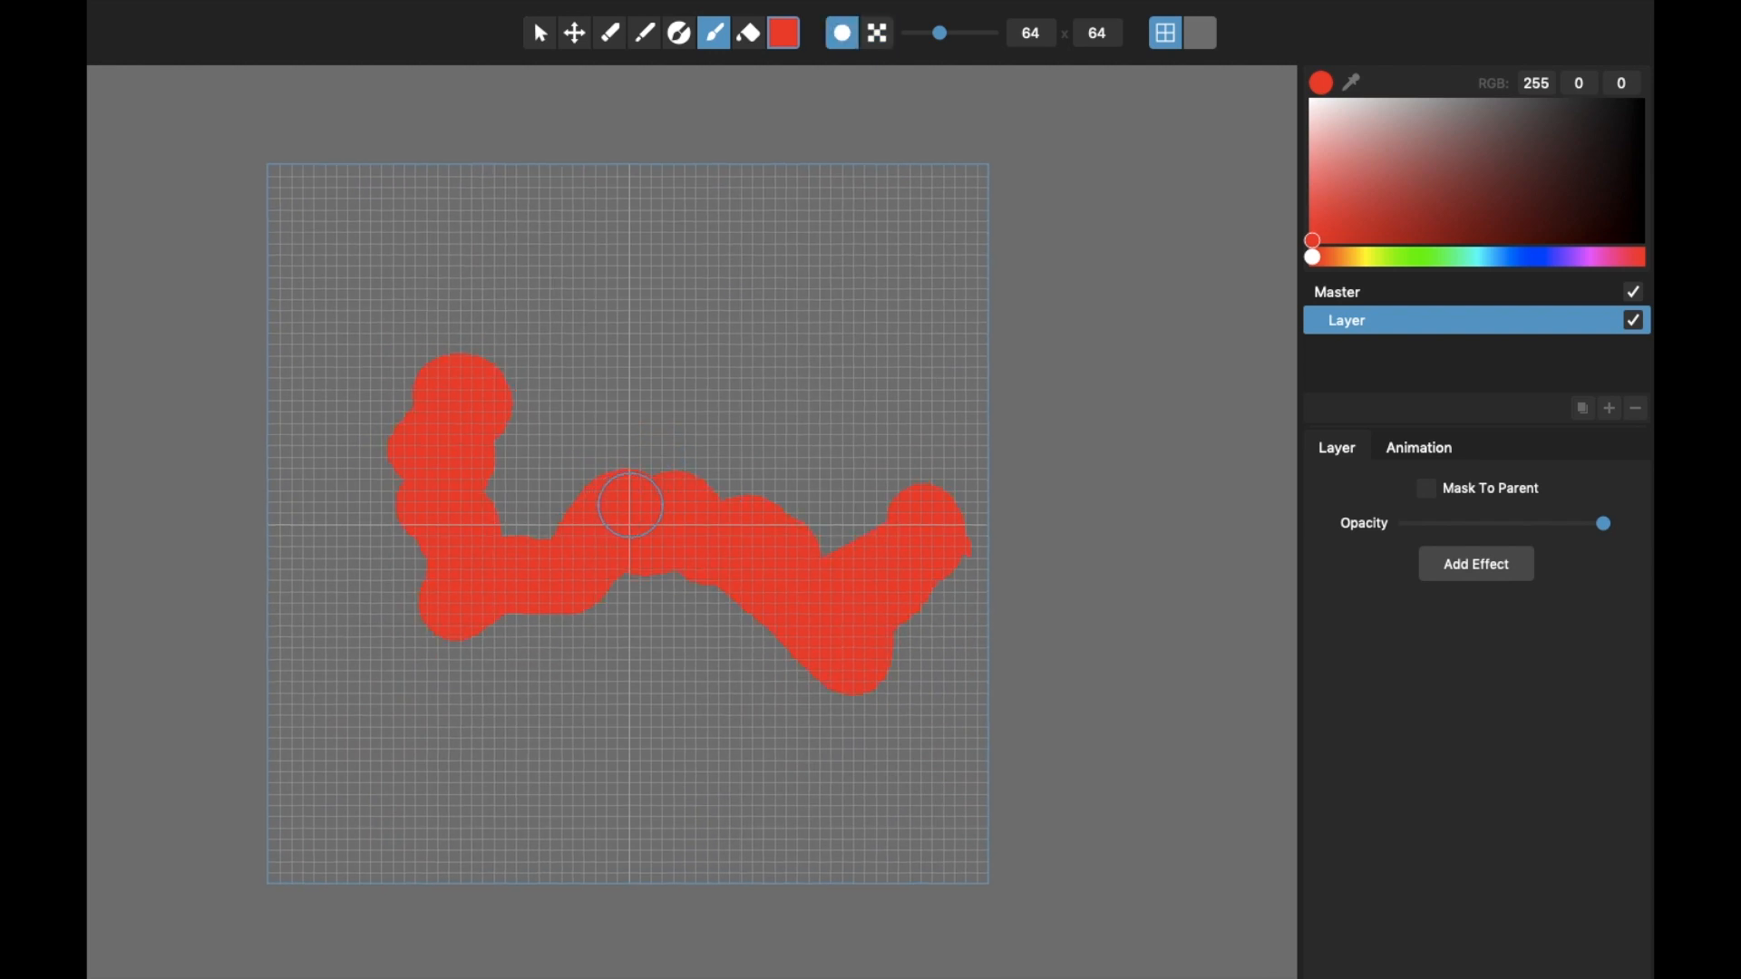
{"action": "key", "text": "space"}
{"action": "key", "text": "space"}
{"action": "left_click", "coordinate": [540, 34]}
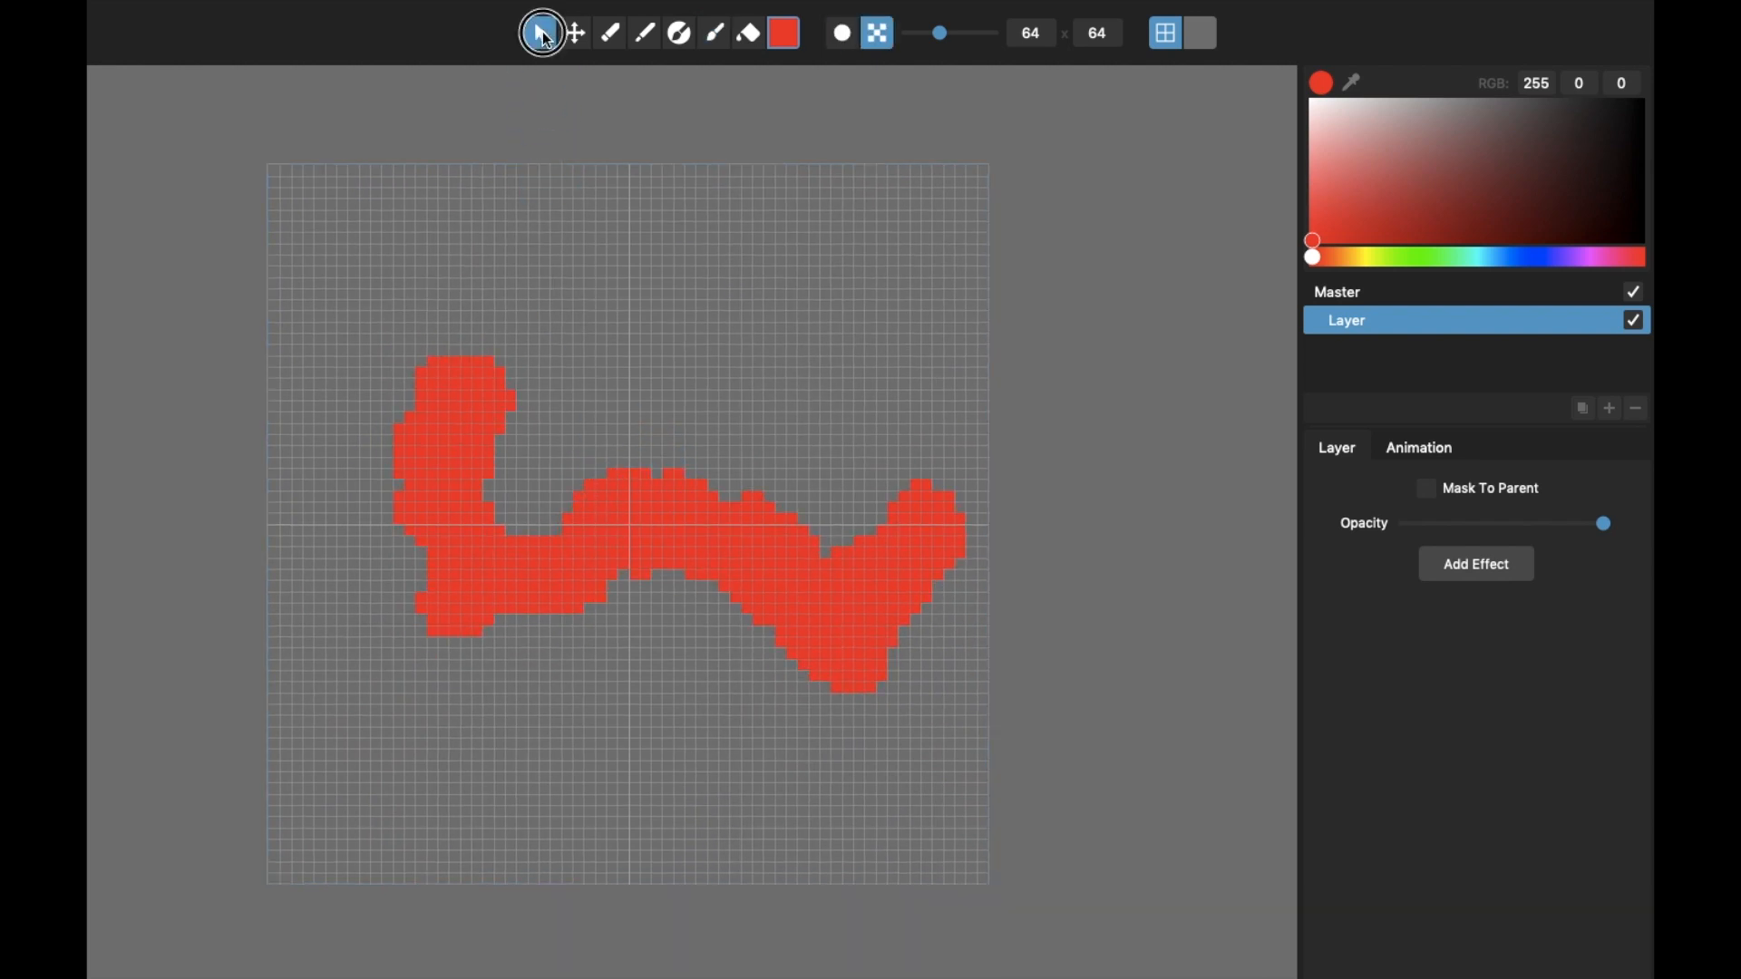
{"action": "key", "text": "space"}
Step: Add a layer above the red wave and paint a black (RGB 0, 0, 0) Brush cross on it, overlapping the wave's middle
{"action": "left_click", "coordinate": [1611, 409]}
{"action": "left_click", "coordinate": [1541, 198]}
{"action": "left_click_drag", "start_coordinate": [1544, 204], "coordinate": [1647, 152]}
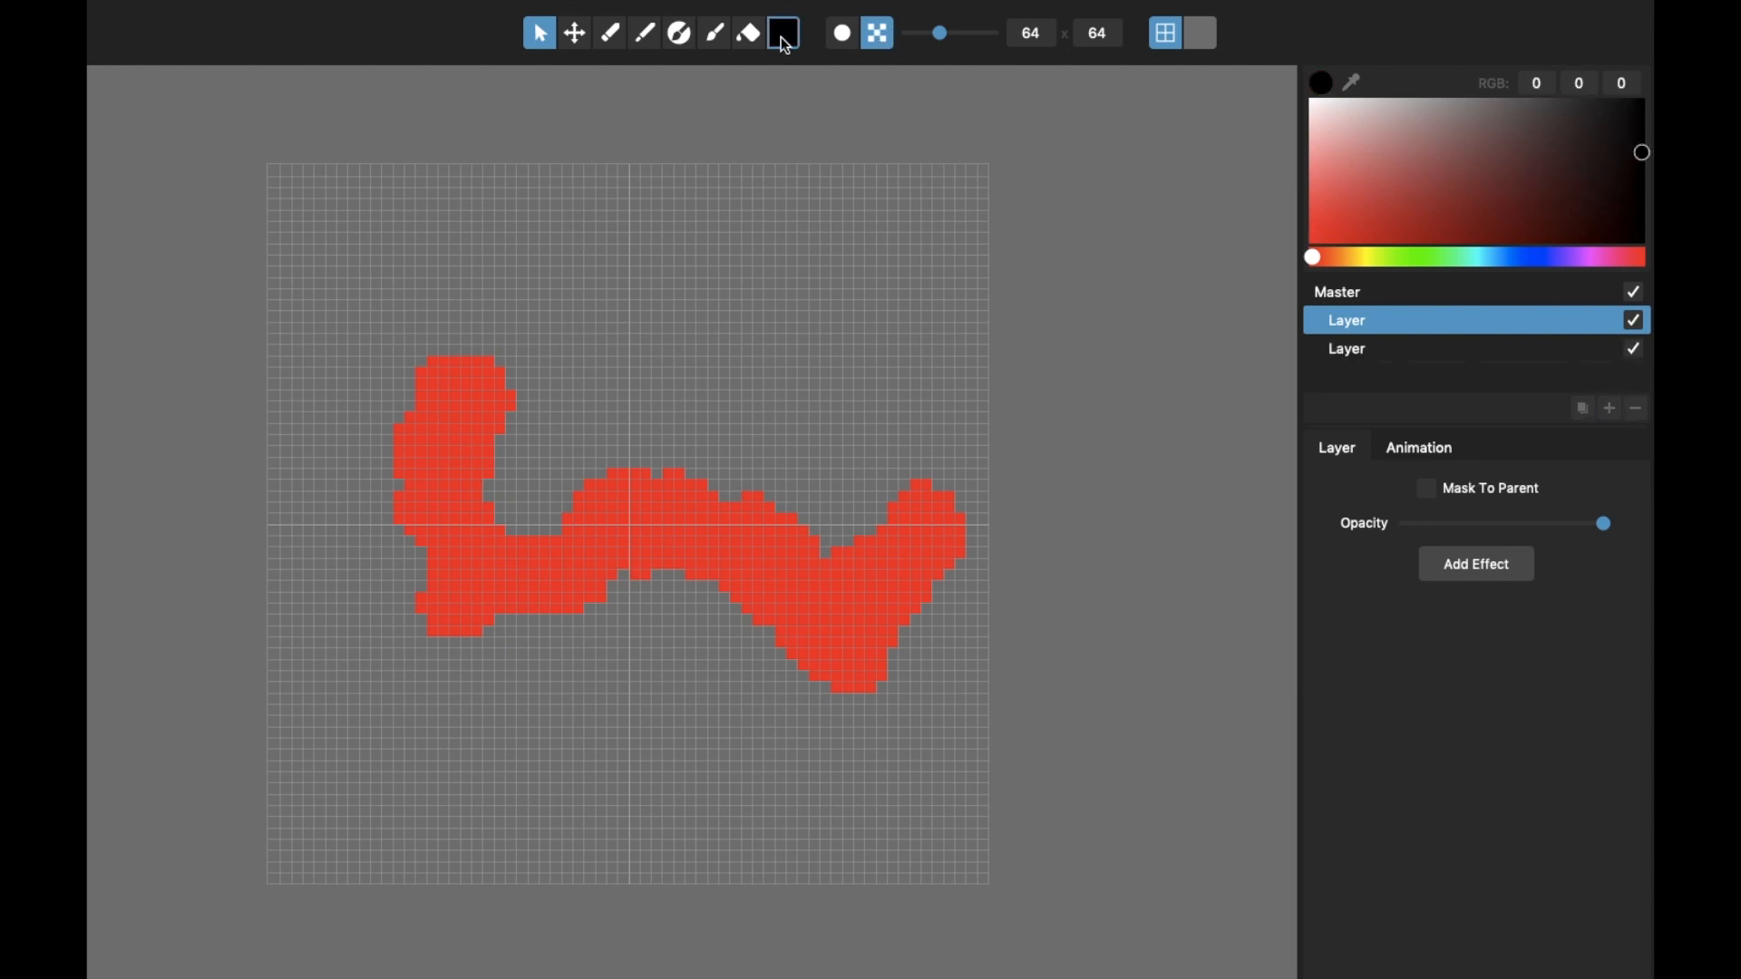
{"action": "left_click", "coordinate": [718, 38]}
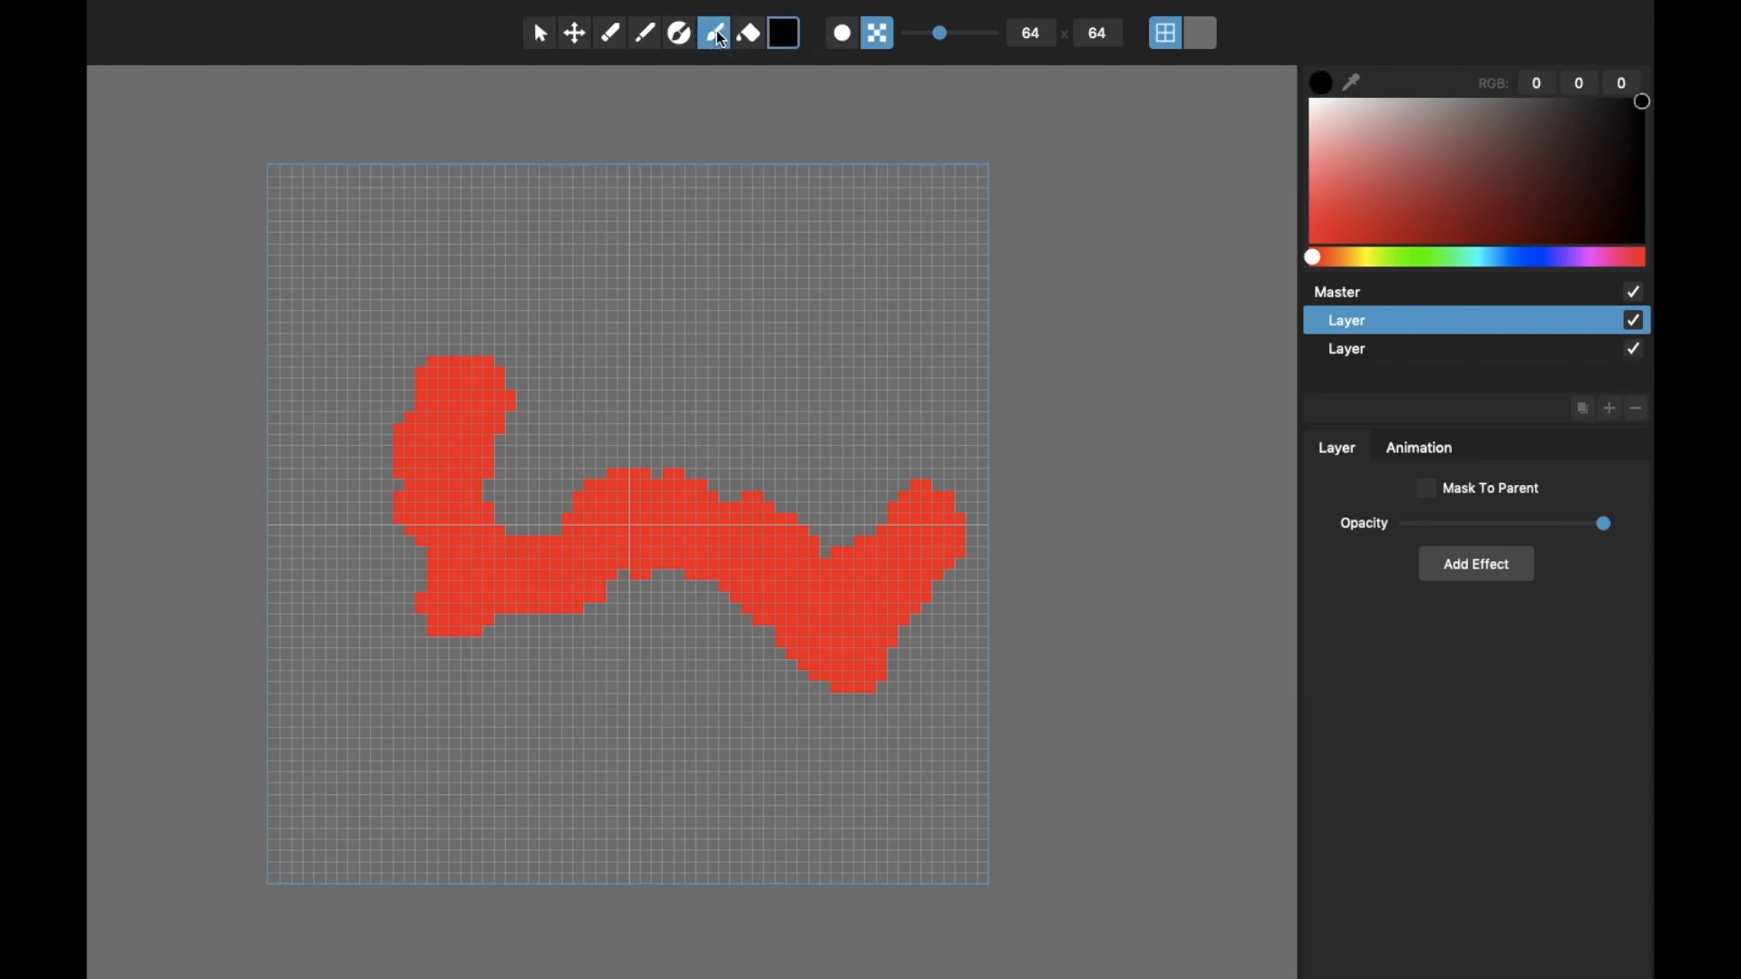
{"action": "left_click_drag", "start_coordinate": [663, 367], "coordinate": [668, 591]}
{"action": "left_click_drag", "start_coordinate": [544, 482], "coordinate": [778, 479]}
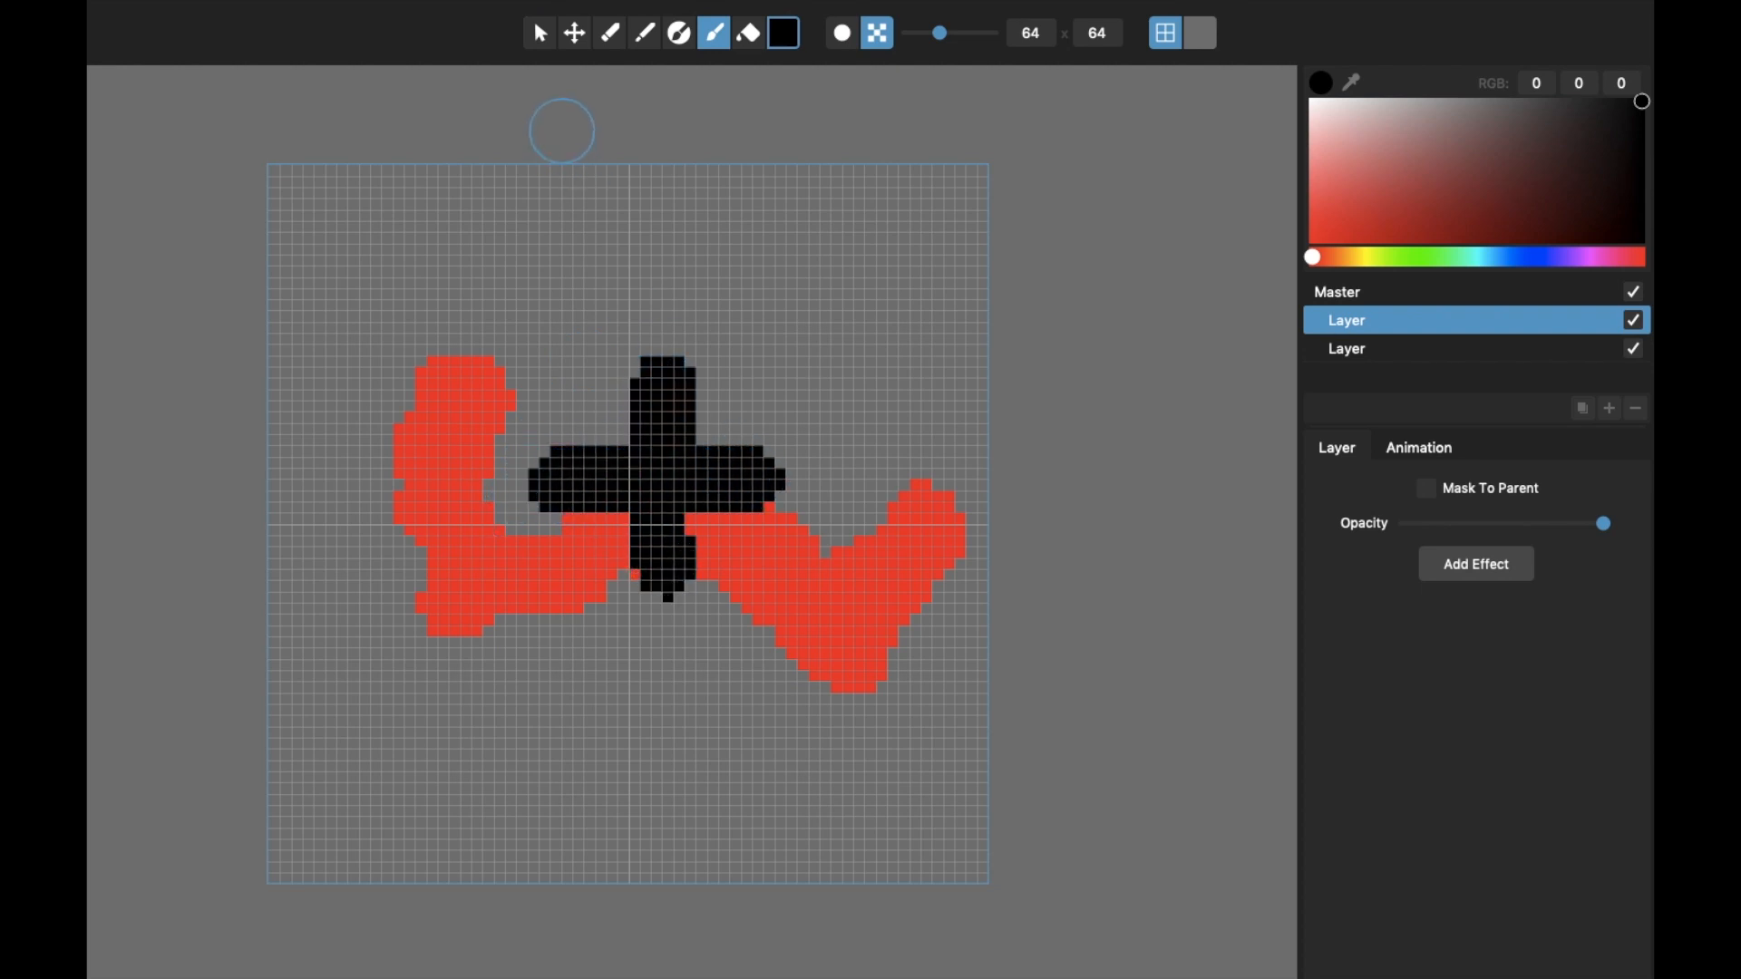
Step: Compare the black cross and the red wave in HD view and pixel view
{"action": "left_click", "coordinate": [540, 34]}
{"action": "key", "text": "space"}
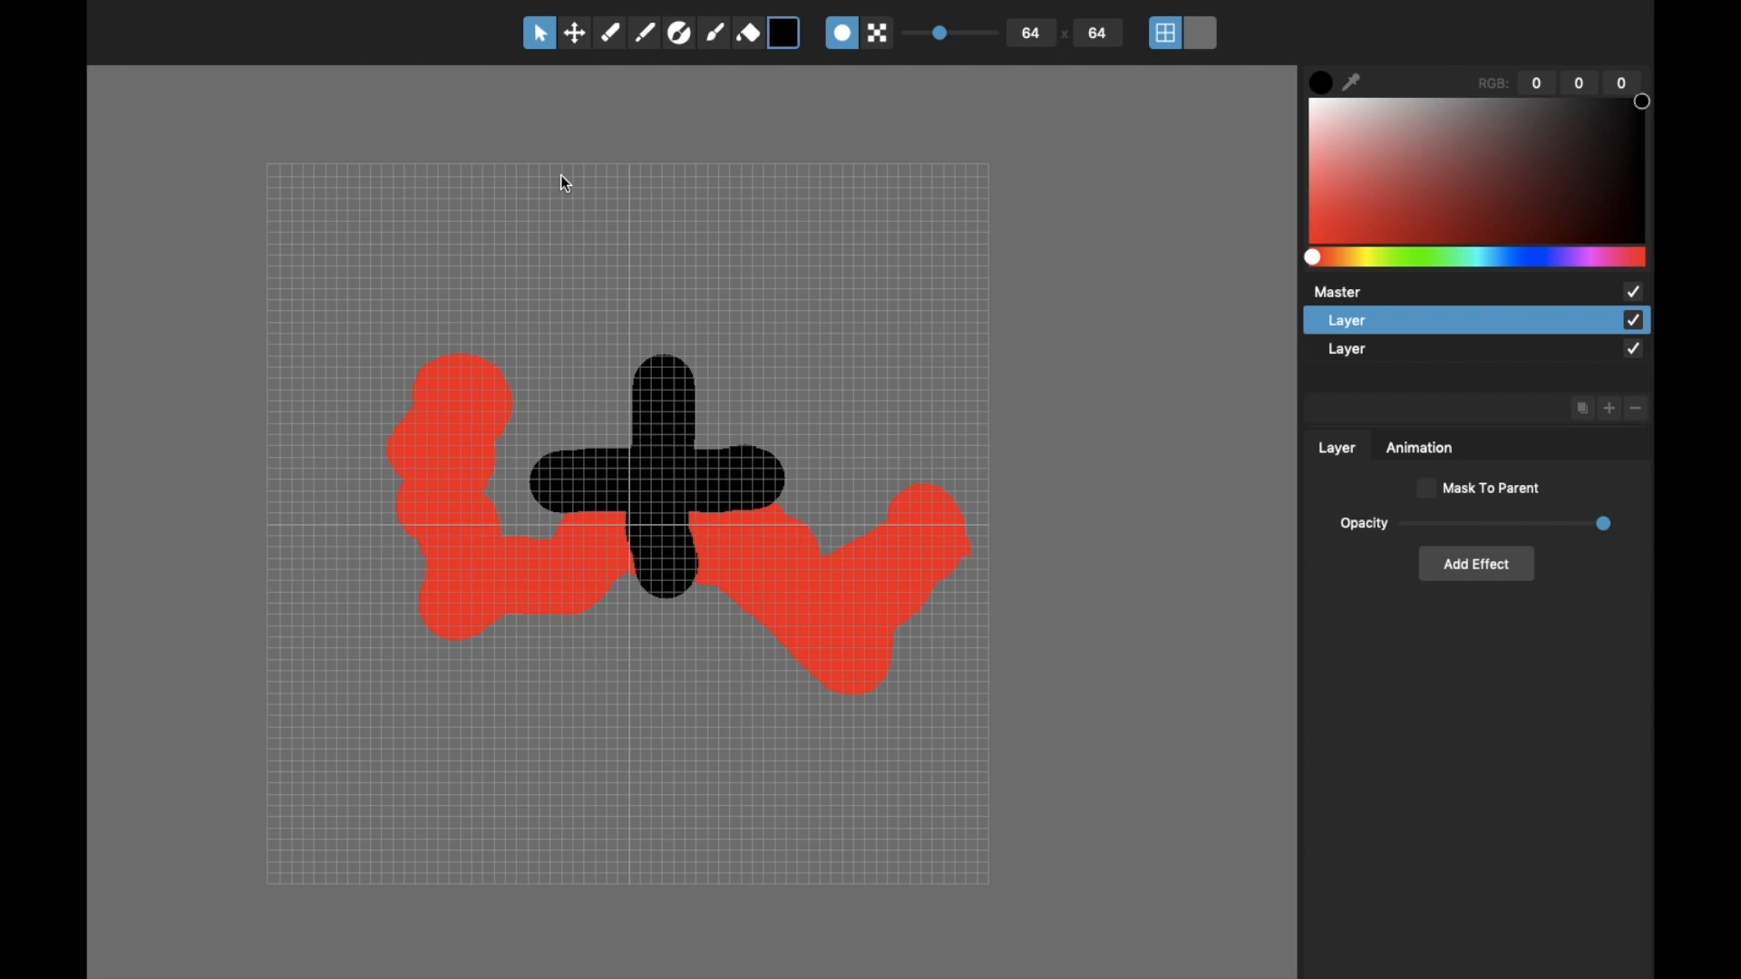
{"action": "key", "text": "space"}
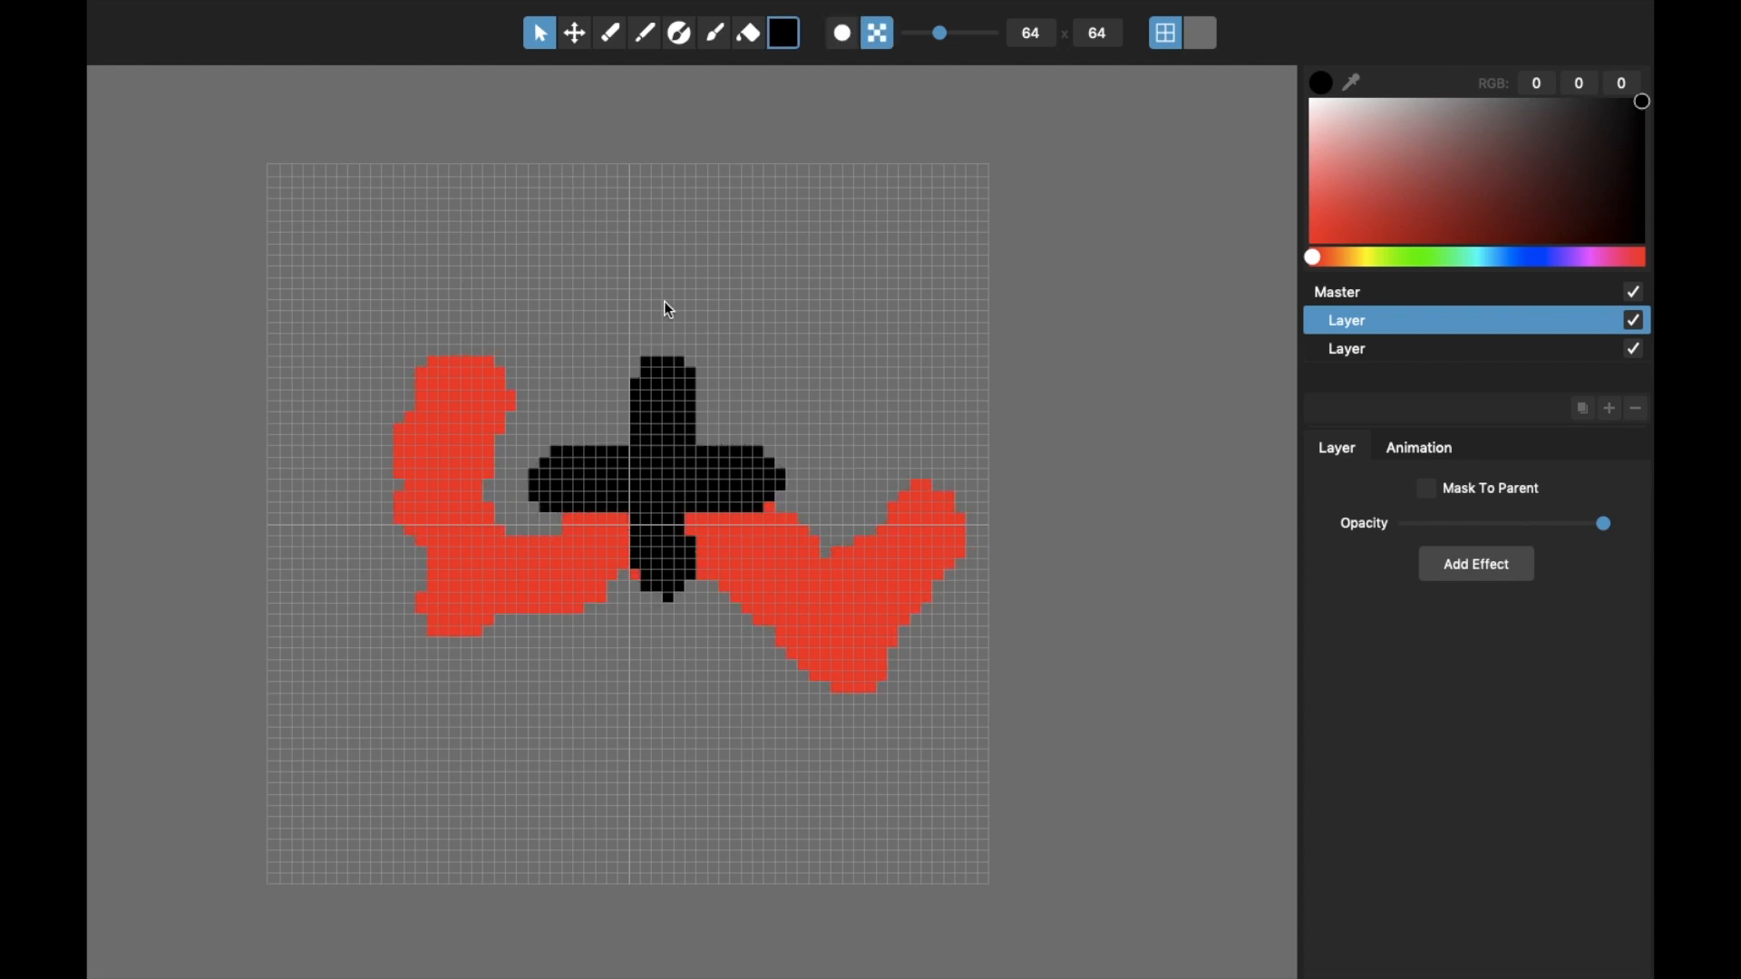
Step: Bake the layer resolution and effects of the black cross's layer
{"action": "mouse_move", "coordinate": [667, 3]}
{"action": "left_click", "coordinate": [1351, 352]}
{"action": "left_click", "coordinate": [1346, 324]}
{"action": "left_click", "coordinate": [296, 13]}
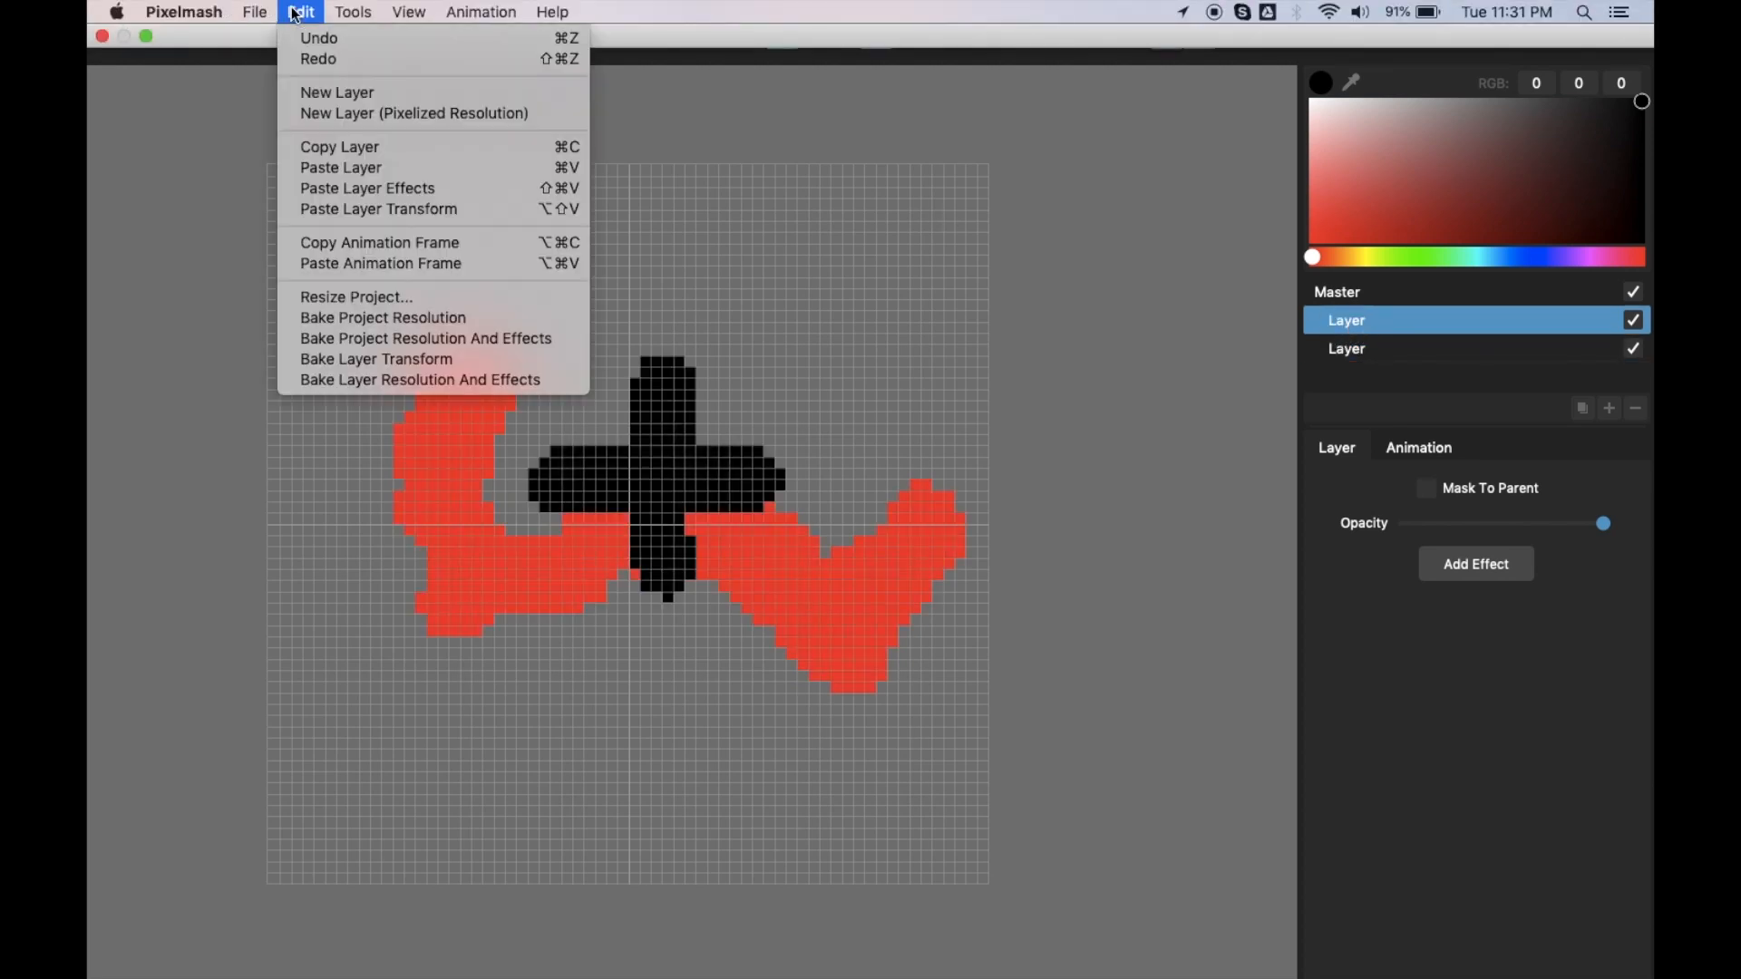
{"action": "left_click", "coordinate": [346, 382]}
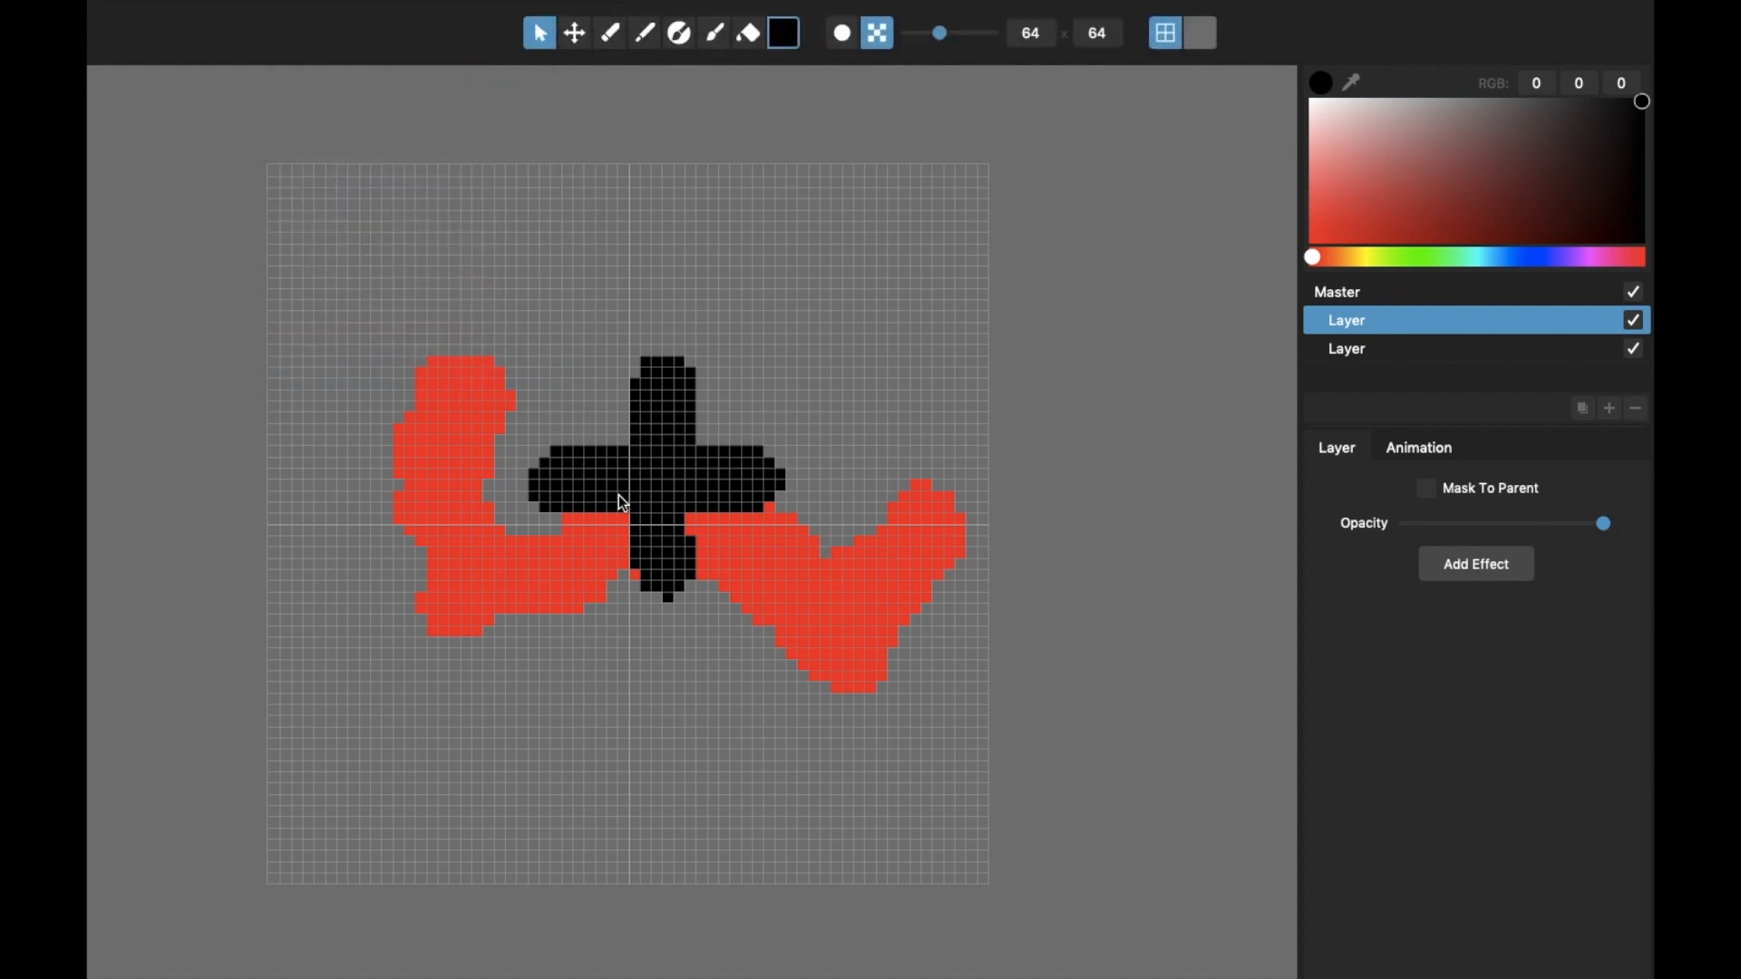
Step: Display the artwork in HD view and hide the grid
{"action": "scroll", "coordinate": [649, 506], "scroll_direction": "up", "scroll_amount": 2}
{"action": "scroll", "coordinate": [645, 498], "scroll_direction": "up", "scroll_amount": 1}
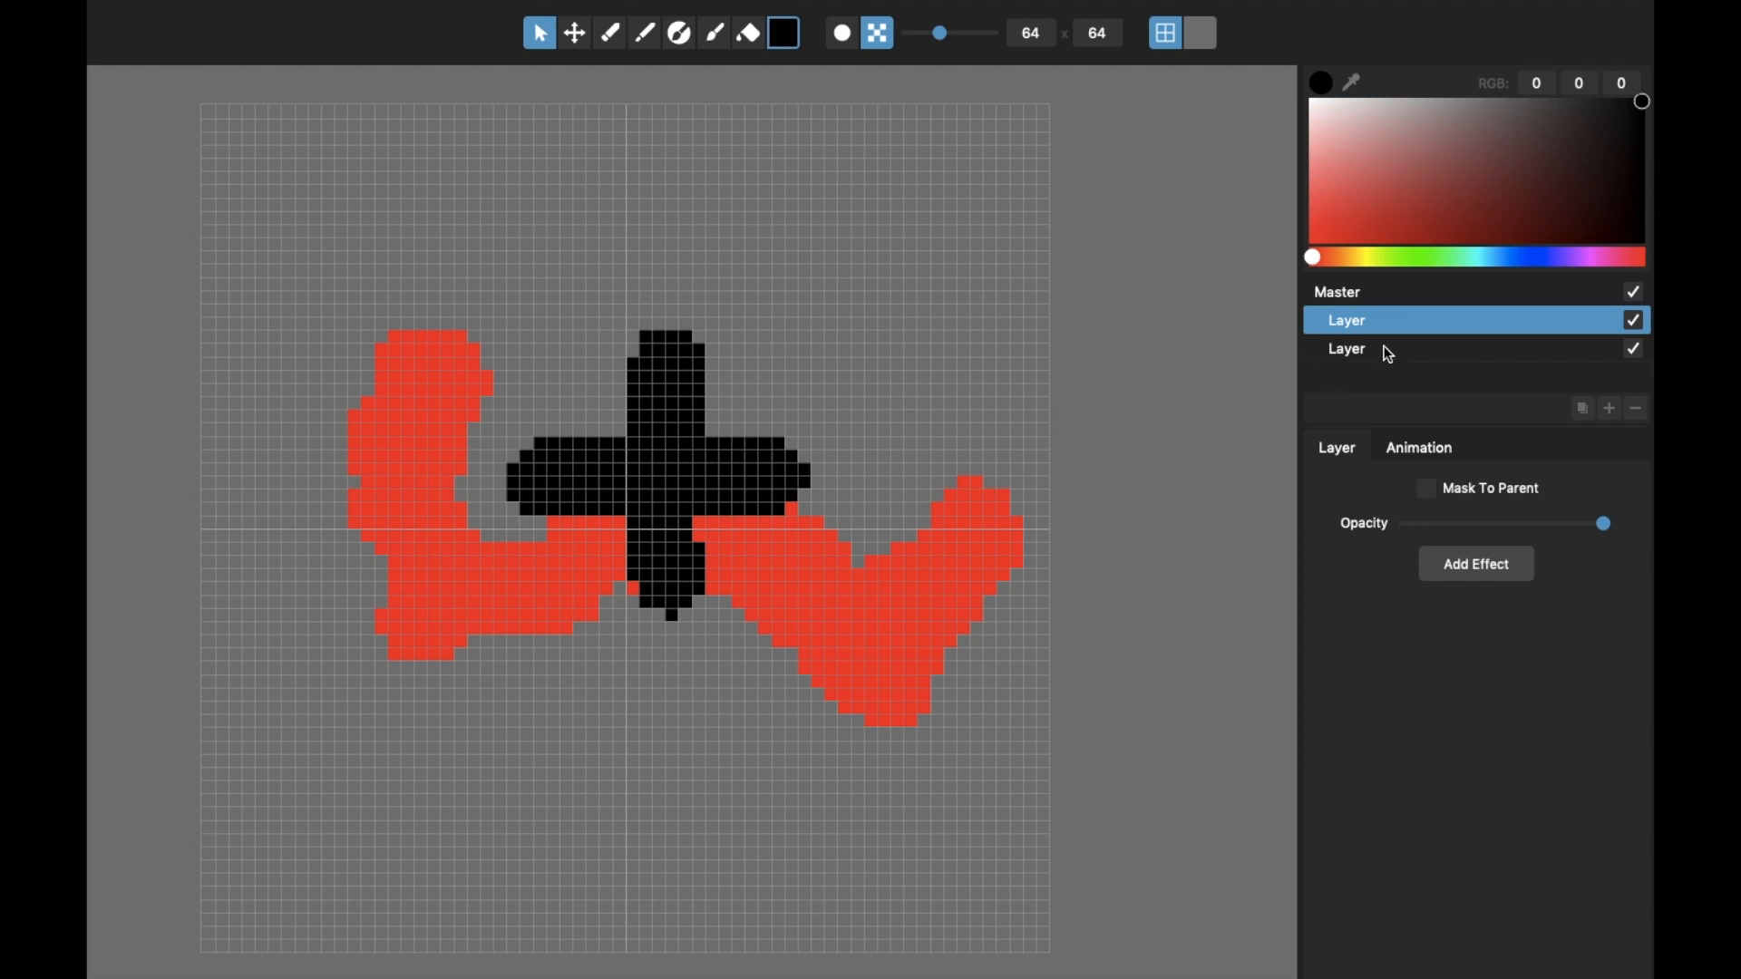
{"action": "key", "text": "Tab"}
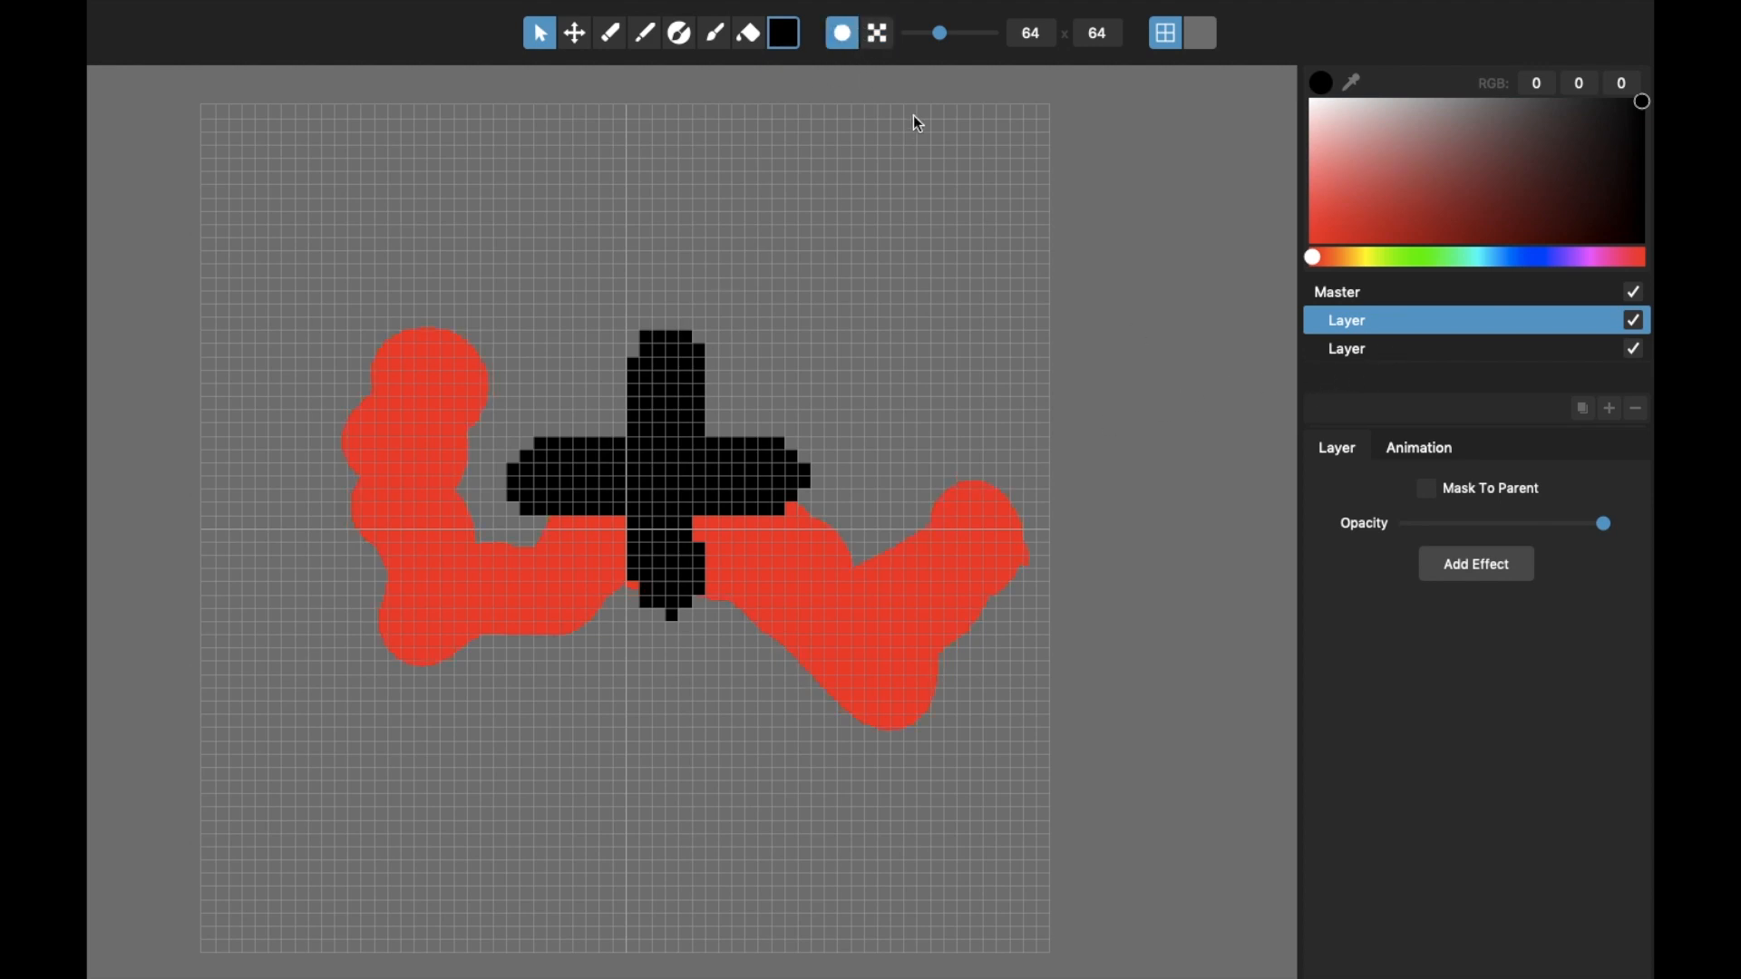
{"action": "left_click", "coordinate": [1167, 33]}
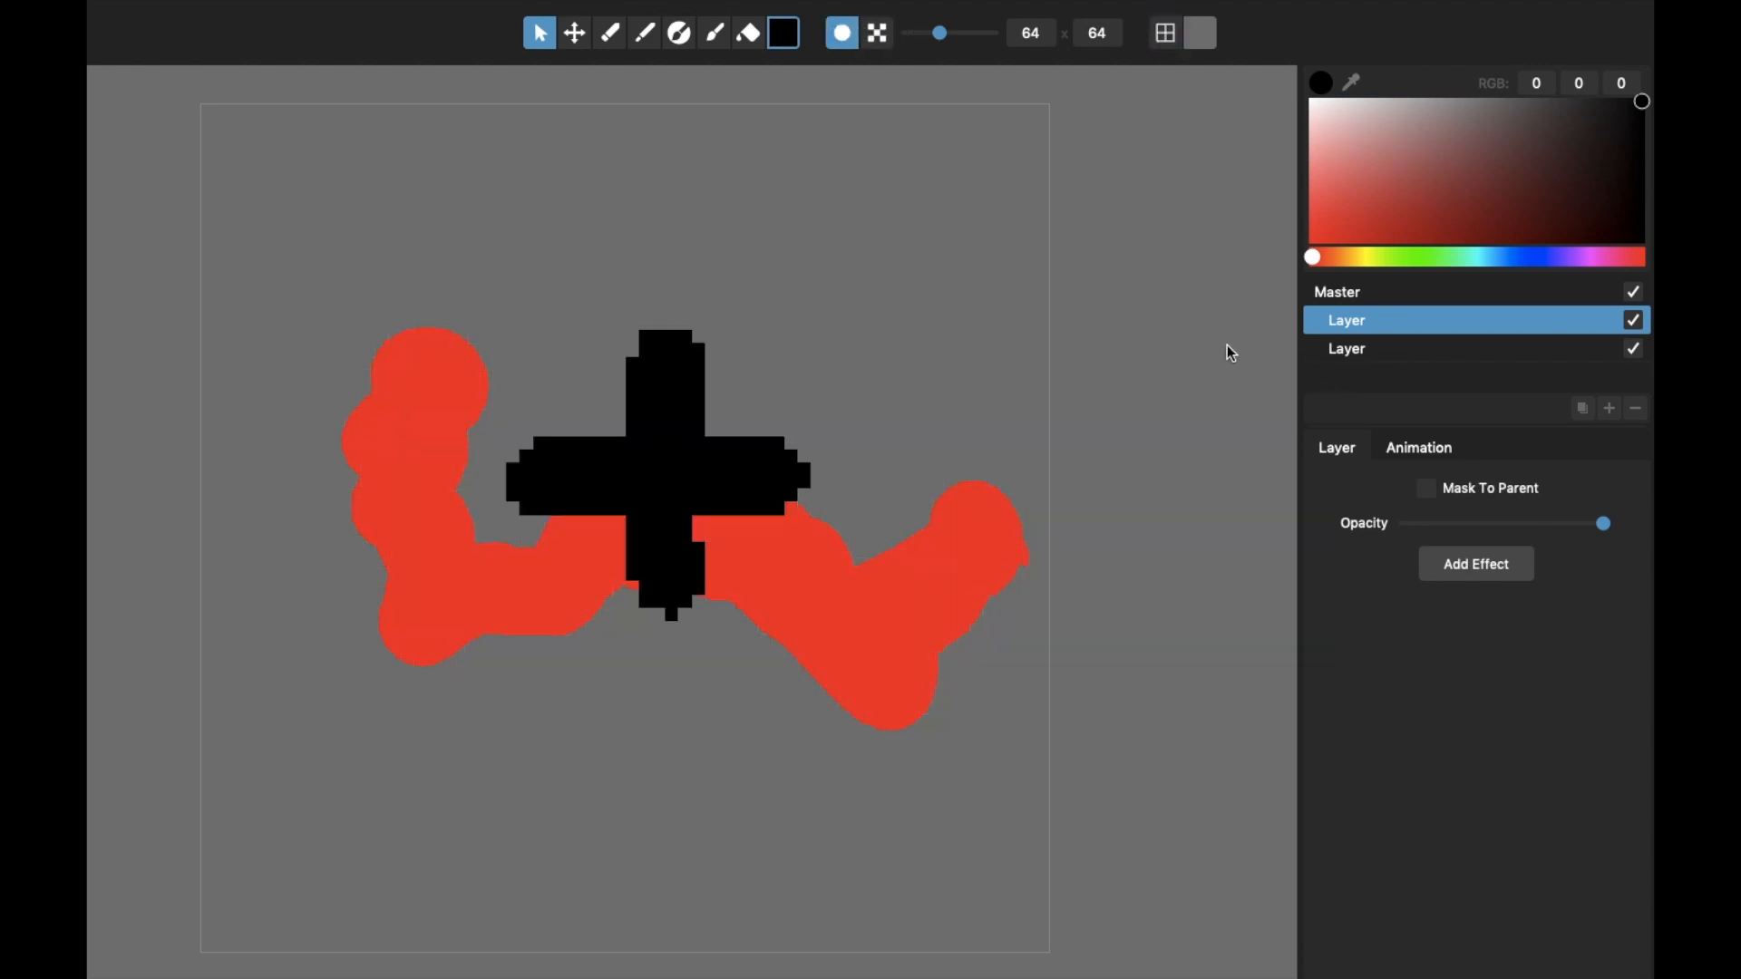
Step: Transform the black cross's layer in pixel view, moving the cross up and right, clear of the red wave
{"action": "left_click", "coordinate": [1347, 330]}
{"action": "left_click", "coordinate": [576, 36]}
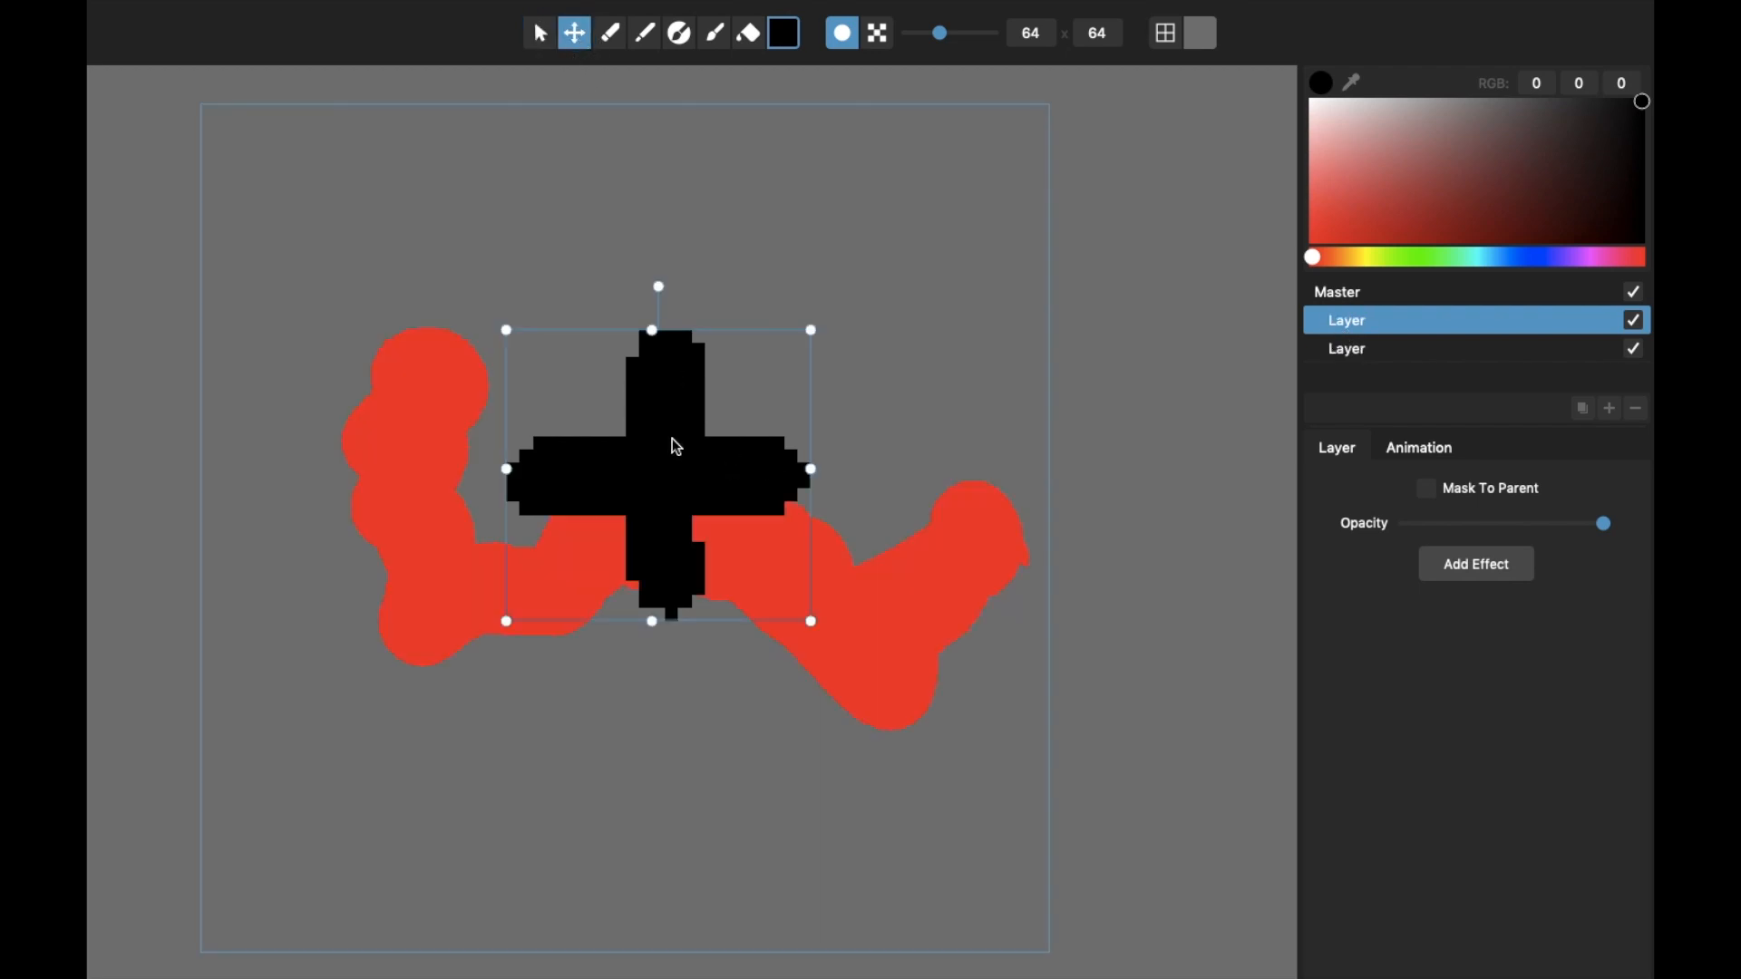
{"action": "left_click_drag", "start_coordinate": [678, 444], "coordinate": [682, 394]}
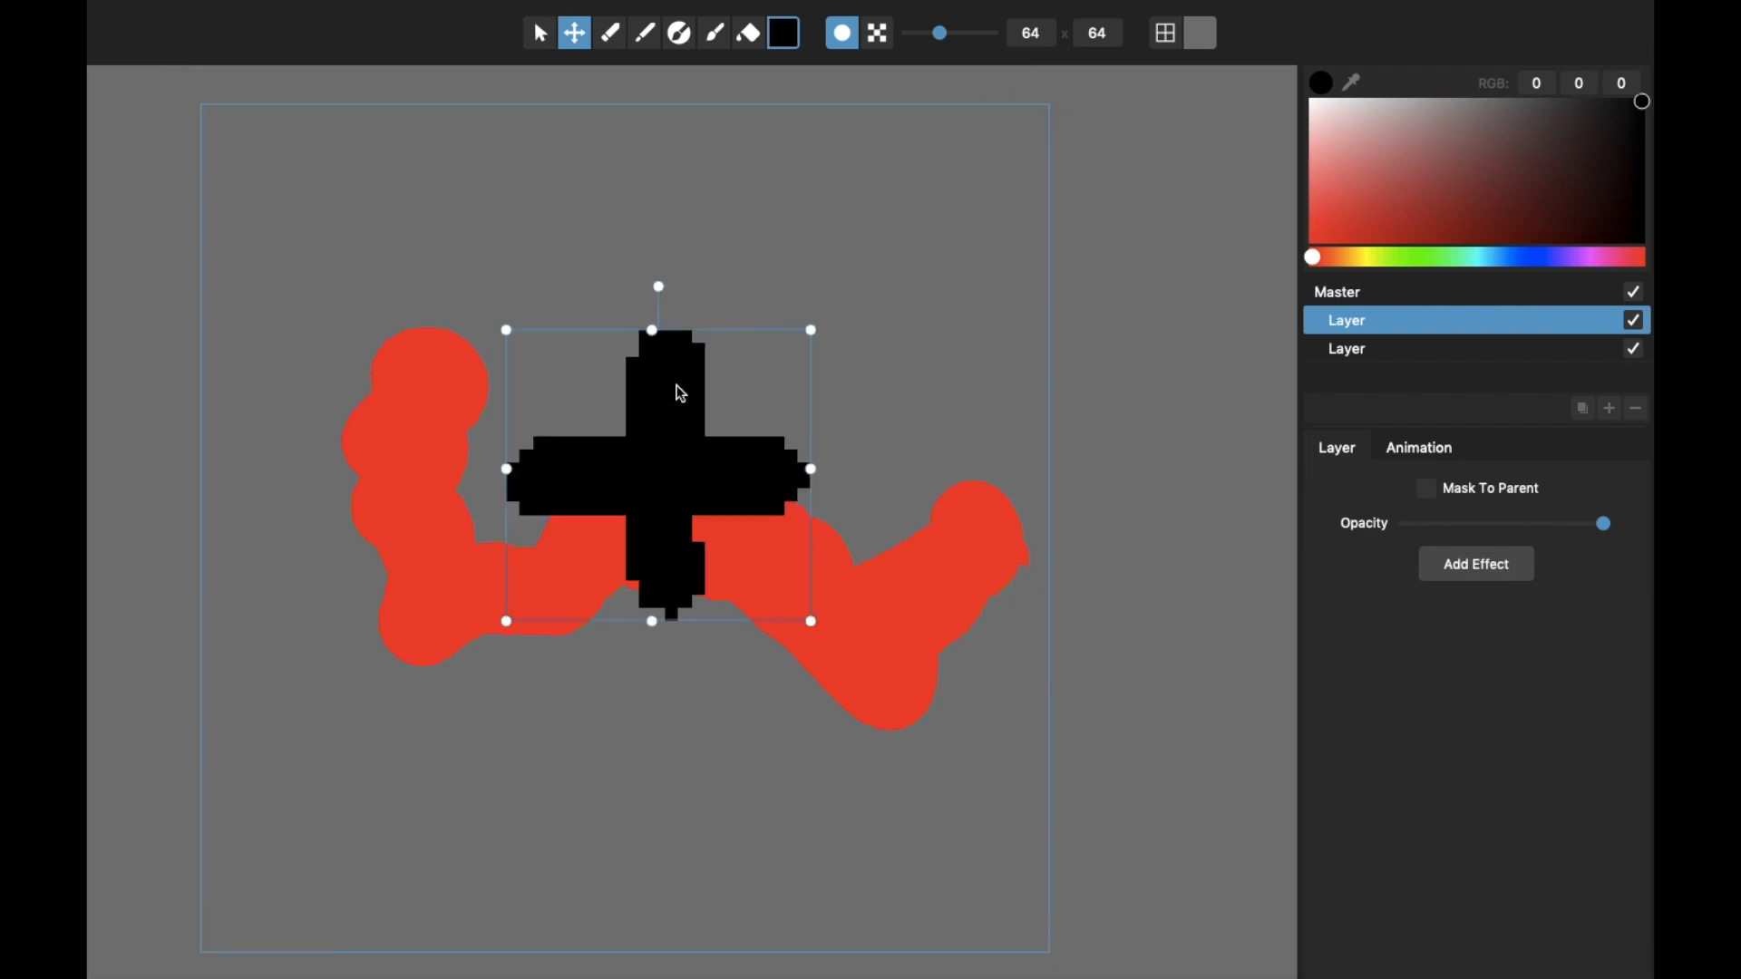
{"action": "left_click", "coordinate": [881, 35]}
{"action": "mouse_move", "coordinate": [680, 479]}
{"action": "left_mouse_down"}
{"action": "mouse_move", "coordinate": [723, 400]}
{"action": "mouse_move", "coordinate": [893, 337]}
{"action": "mouse_move", "coordinate": [595, 361]}
{"action": "mouse_move", "coordinate": [766, 474]}
{"action": "mouse_move", "coordinate": [762, 393]}
{"action": "mouse_move", "coordinate": [556, 542]}
{"action": "mouse_move", "coordinate": [753, 481]}
{"action": "mouse_move", "coordinate": [774, 412]}
{"action": "mouse_move", "coordinate": [750, 362]}
{"action": "mouse_move", "coordinate": [680, 336]}
{"action": "mouse_move", "coordinate": [786, 326]}
{"action": "mouse_move", "coordinate": [813, 362]}
{"action": "left_mouse_up"}
Step: Move the red wave's layer up and left in pixel view
{"action": "left_click", "coordinate": [750, 579]}
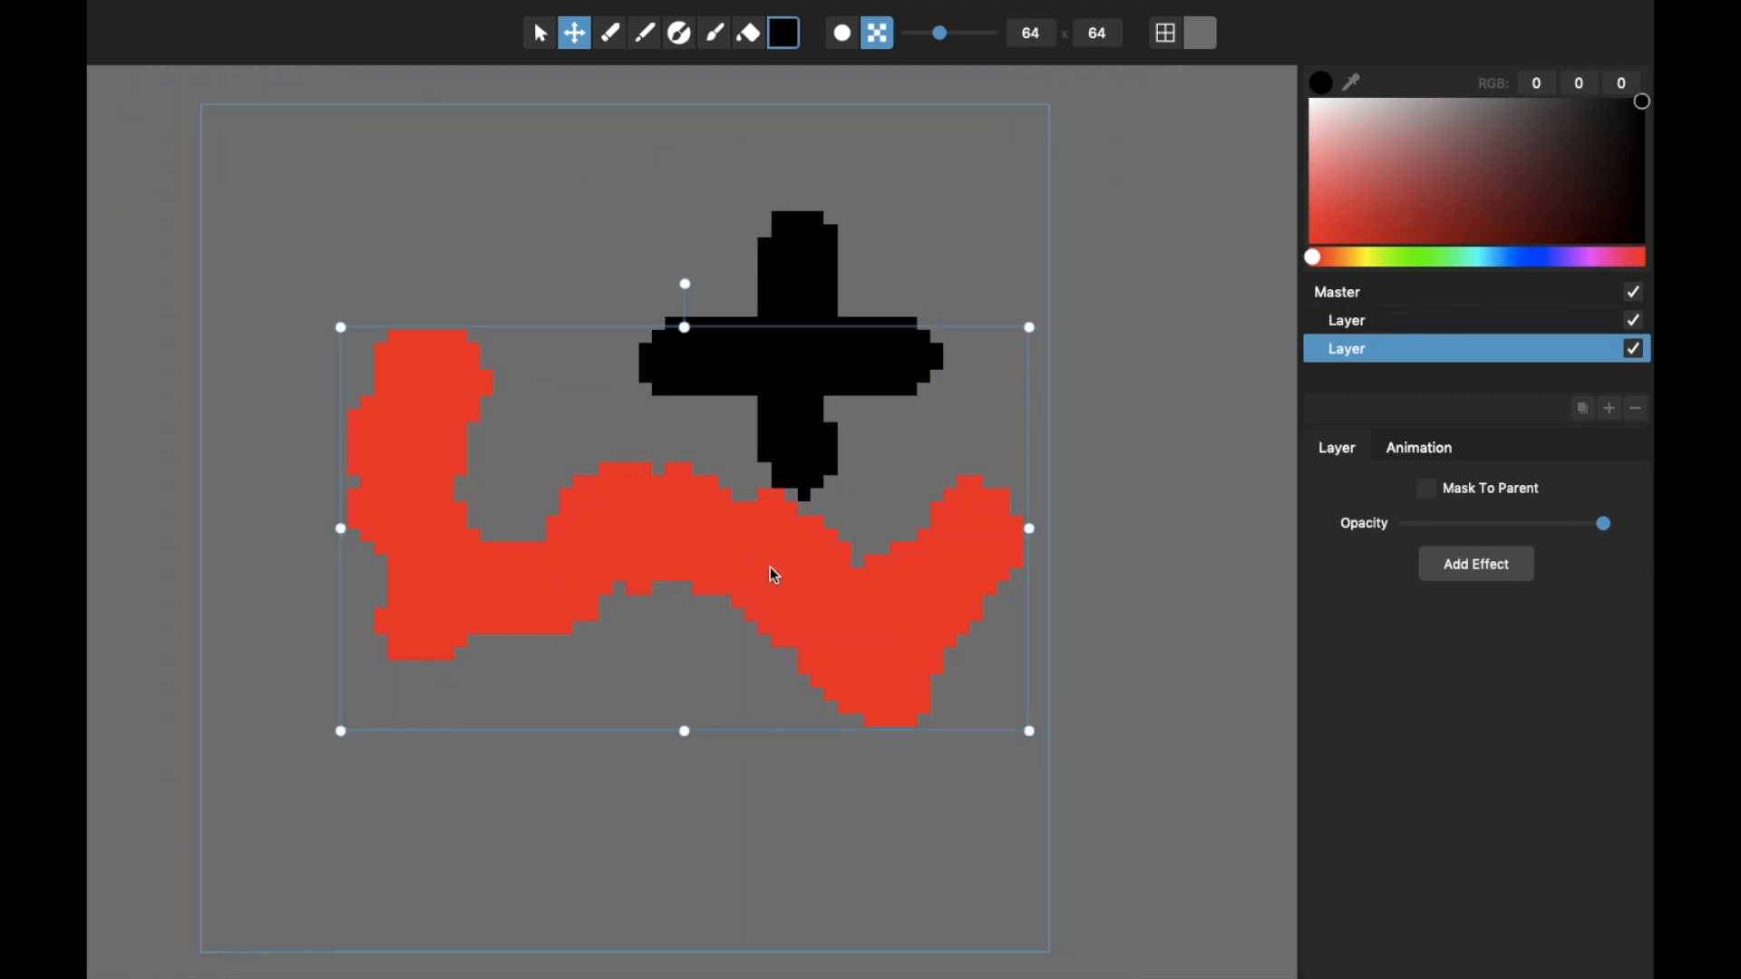
{"action": "mouse_move", "coordinate": [773, 575]}
{"action": "left_mouse_down"}
{"action": "mouse_move", "coordinate": [726, 575]}
{"action": "mouse_move", "coordinate": [676, 513]}
{"action": "mouse_move", "coordinate": [731, 462]}
{"action": "mouse_move", "coordinate": [689, 539]}
{"action": "mouse_move", "coordinate": [723, 493]}
{"action": "mouse_move", "coordinate": [665, 505]}
{"action": "mouse_move", "coordinate": [750, 502]}
{"action": "mouse_move", "coordinate": [715, 507]}
{"action": "mouse_move", "coordinate": [716, 615]}
{"action": "mouse_move", "coordinate": [702, 583]}
{"action": "mouse_move", "coordinate": [719, 583]}
{"action": "mouse_move", "coordinate": [731, 513]}
{"action": "mouse_move", "coordinate": [699, 598]}
{"action": "mouse_move", "coordinate": [721, 584]}
{"action": "mouse_move", "coordinate": [668, 552]}
{"action": "mouse_move", "coordinate": [719, 556]}
{"action": "mouse_move", "coordinate": [699, 547]}
{"action": "left_mouse_up"}
{"action": "key", "text": "Tab"}
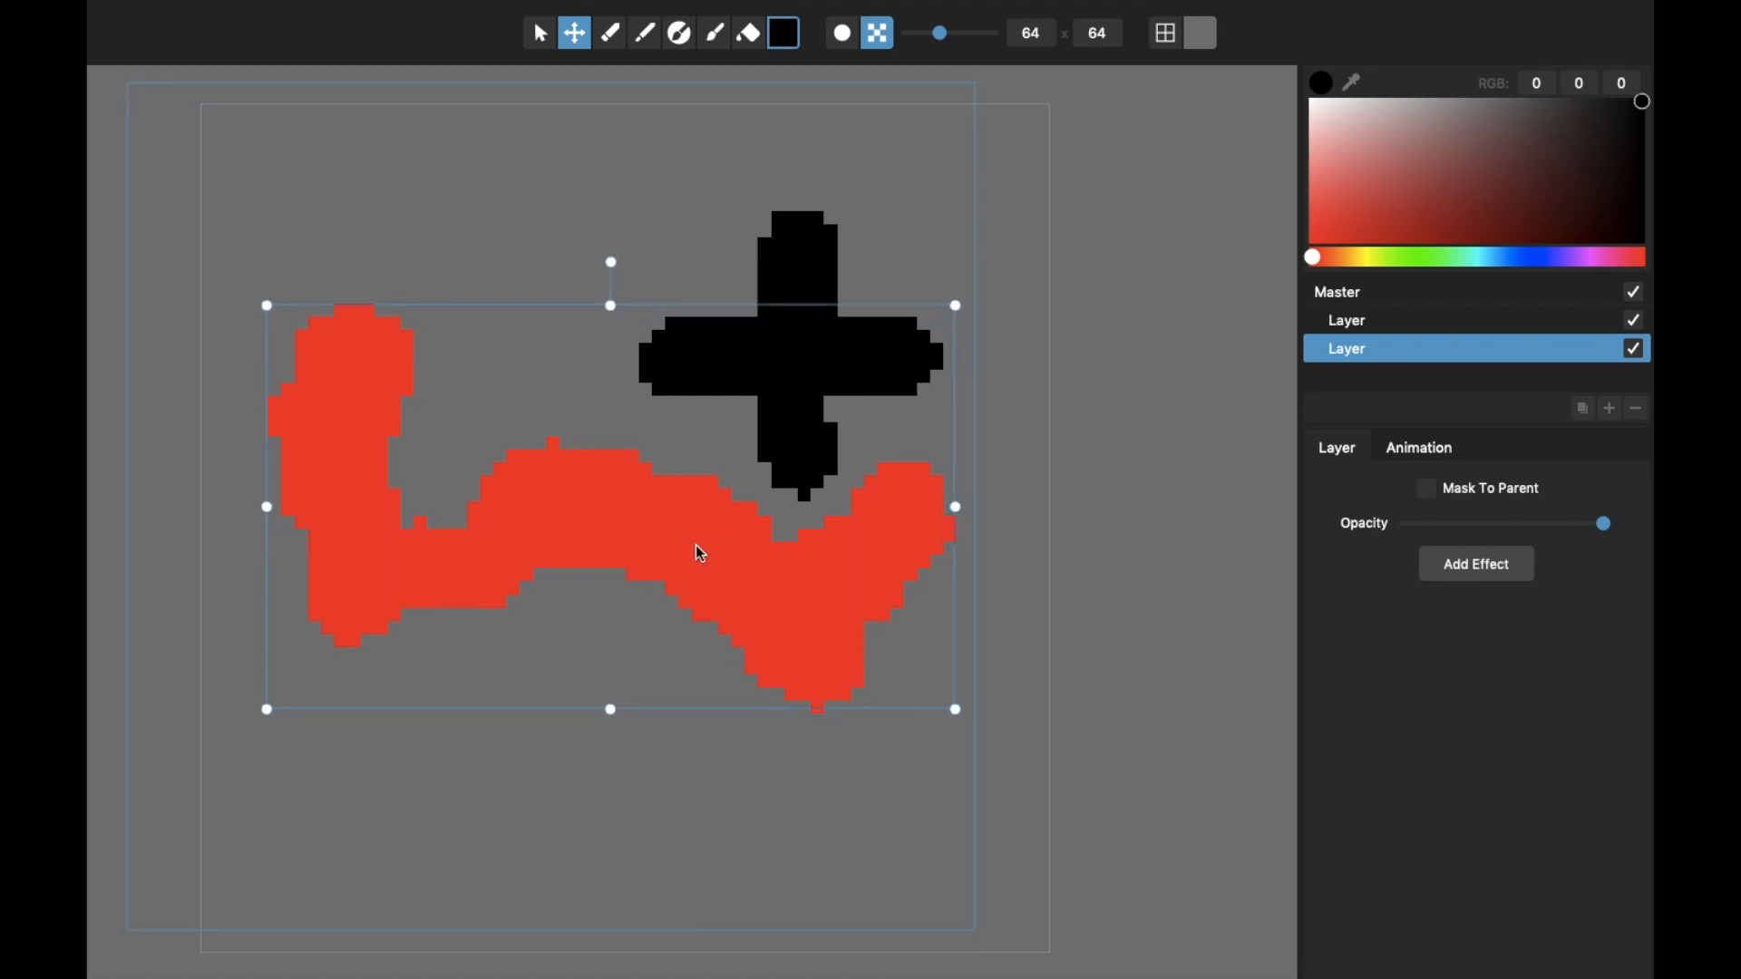
Step: Move the black cross down and left so it overlaps the middle of the red wave
{"action": "left_click", "coordinate": [785, 356]}
{"action": "mouse_move", "coordinate": [797, 272]}
{"action": "left_mouse_down"}
{"action": "mouse_move", "coordinate": [719, 295]}
{"action": "mouse_move", "coordinate": [827, 292]}
{"action": "mouse_move", "coordinate": [719, 268]}
{"action": "mouse_move", "coordinate": [819, 330]}
{"action": "mouse_move", "coordinate": [602, 350]}
{"action": "mouse_move", "coordinate": [671, 533]}
{"action": "mouse_move", "coordinate": [704, 455]}
{"action": "mouse_move", "coordinate": [708, 482]}
{"action": "mouse_move", "coordinate": [704, 404]}
{"action": "mouse_move", "coordinate": [686, 427]}
{"action": "mouse_move", "coordinate": [668, 412]}
{"action": "mouse_move", "coordinate": [746, 400]}
{"action": "mouse_move", "coordinate": [762, 377]}
{"action": "mouse_move", "coordinate": [678, 399]}
{"action": "mouse_move", "coordinate": [726, 318]}
{"action": "mouse_move", "coordinate": [789, 273]}
{"action": "mouse_move", "coordinate": [797, 307]}
{"action": "mouse_move", "coordinate": [681, 428]}
{"action": "left_mouse_up"}
{"action": "scroll", "coordinate": [681, 428], "scroll_direction": "down", "scroll_amount": 2}
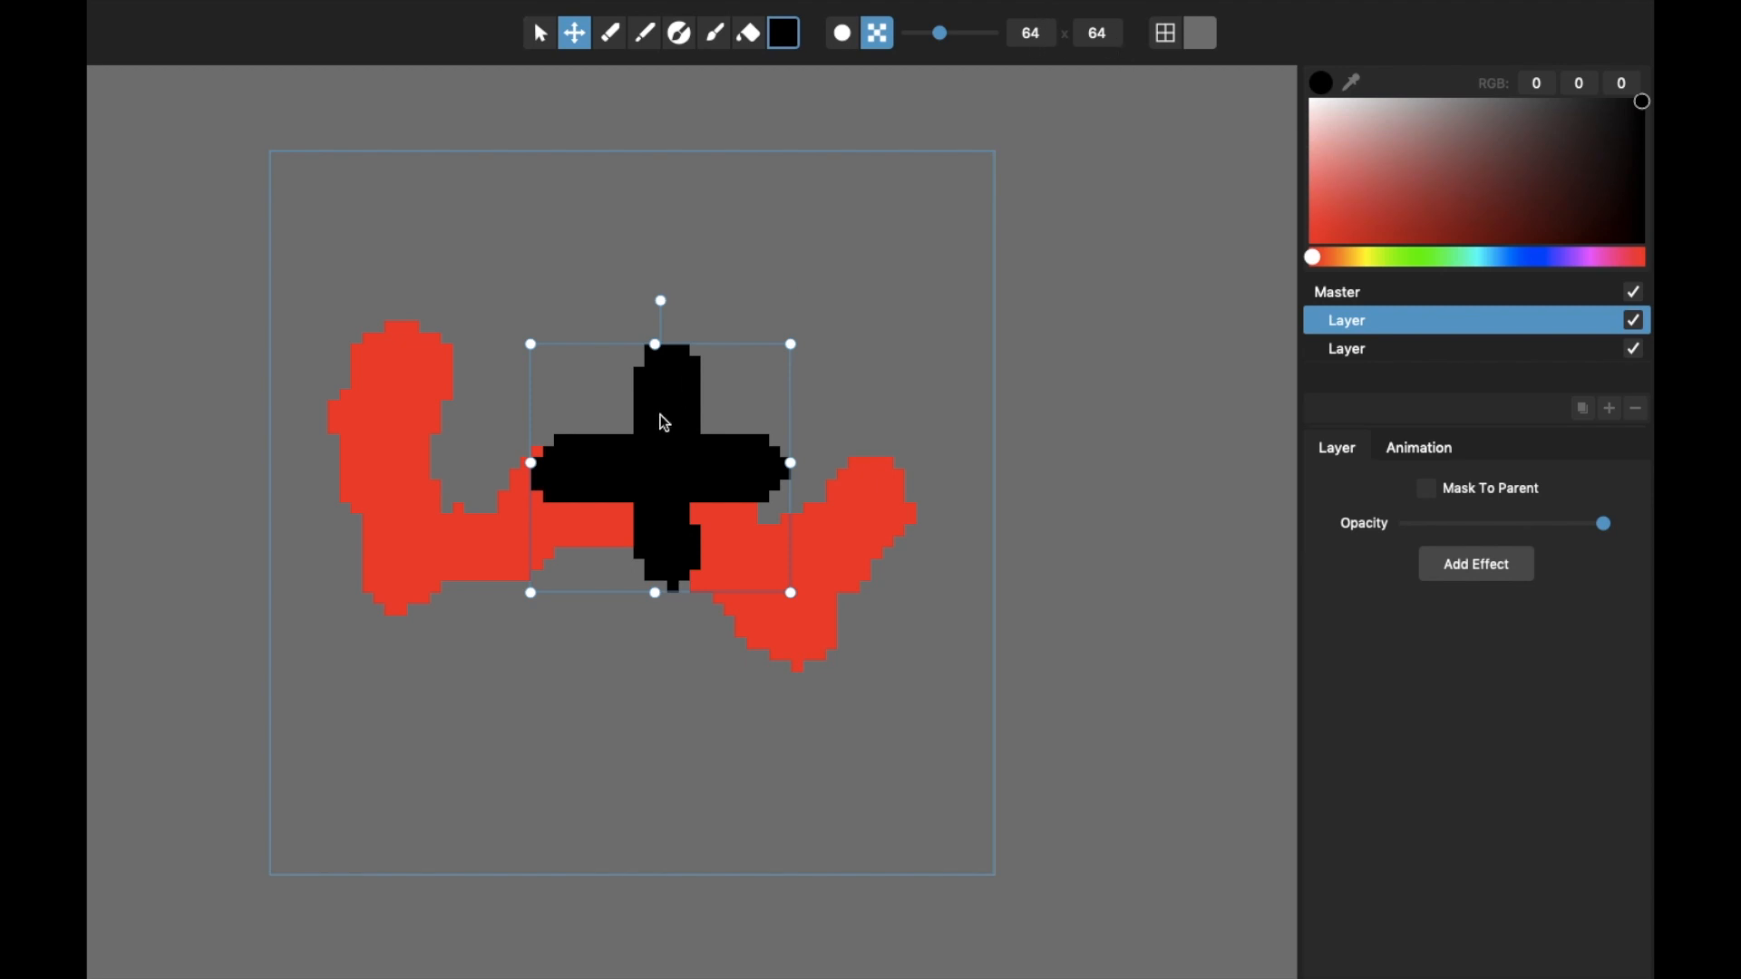
{"action": "mouse_move", "coordinate": [665, 423]}
{"action": "left_mouse_down"}
{"action": "mouse_move", "coordinate": [692, 369]}
{"action": "mouse_move", "coordinate": [651, 405]}
{"action": "mouse_move", "coordinate": [675, 426]}
{"action": "left_mouse_up"}
Step: Compare the red wave's layer in HD and pixel views, and move it down and right in HD view
{"action": "left_click", "coordinate": [827, 518]}
{"action": "key", "text": "Tab"}
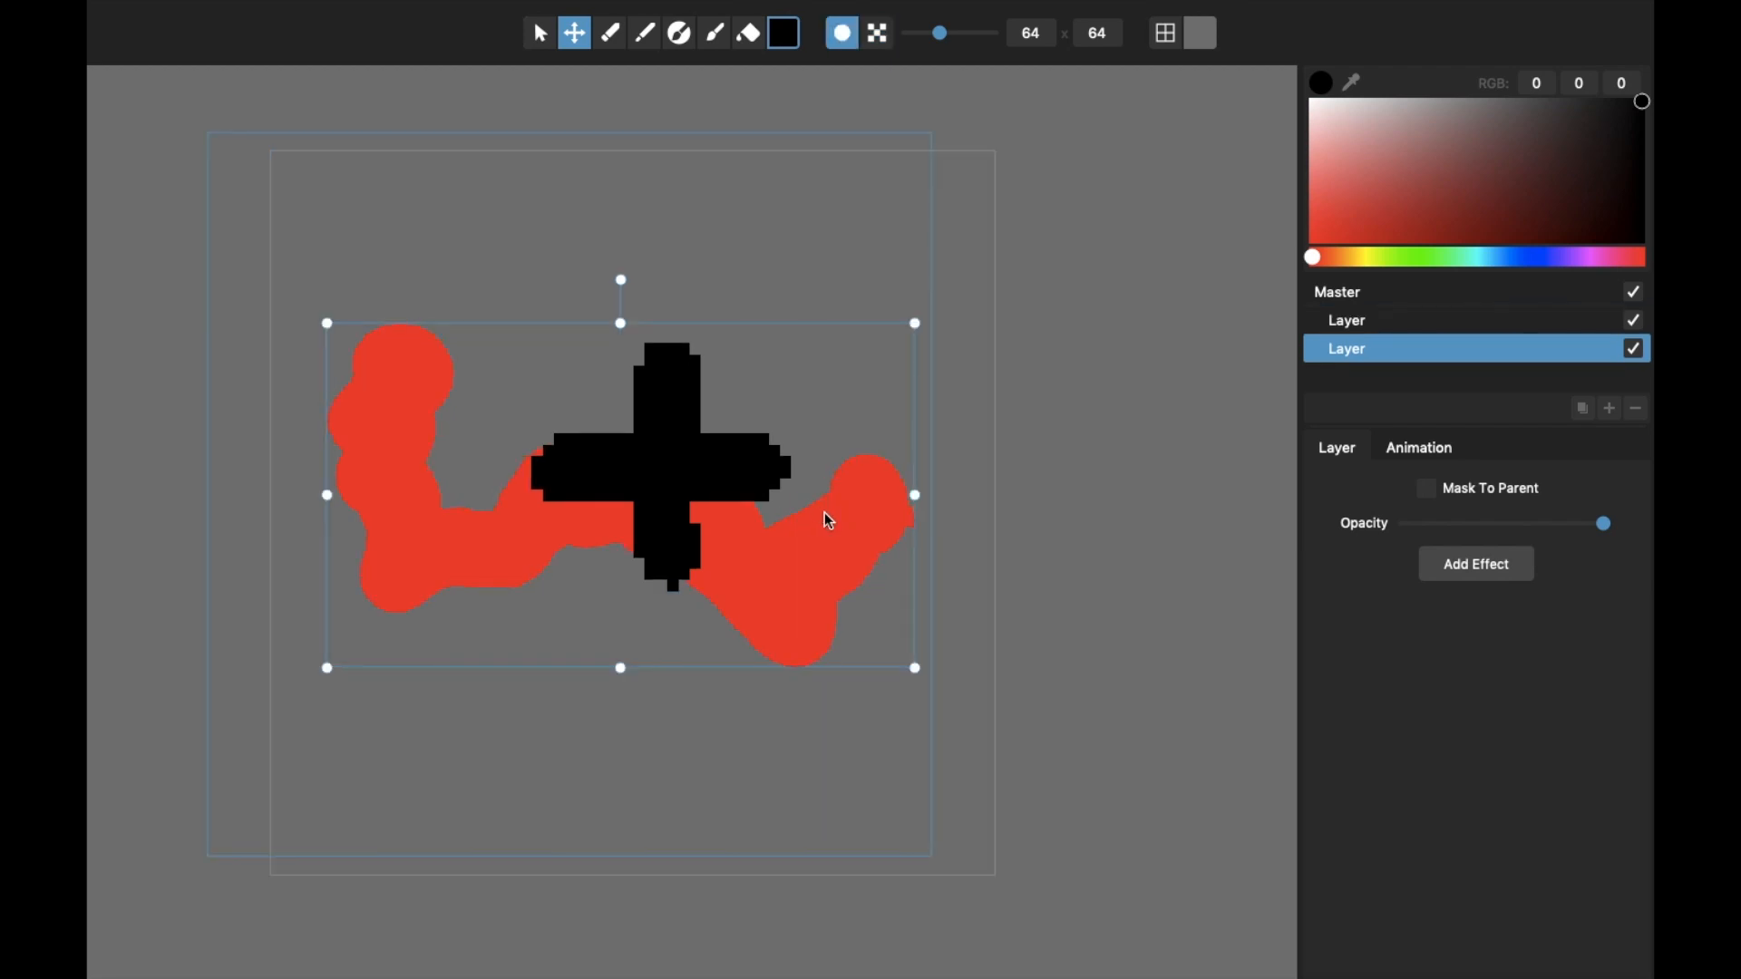
{"action": "key", "text": "Tab"}
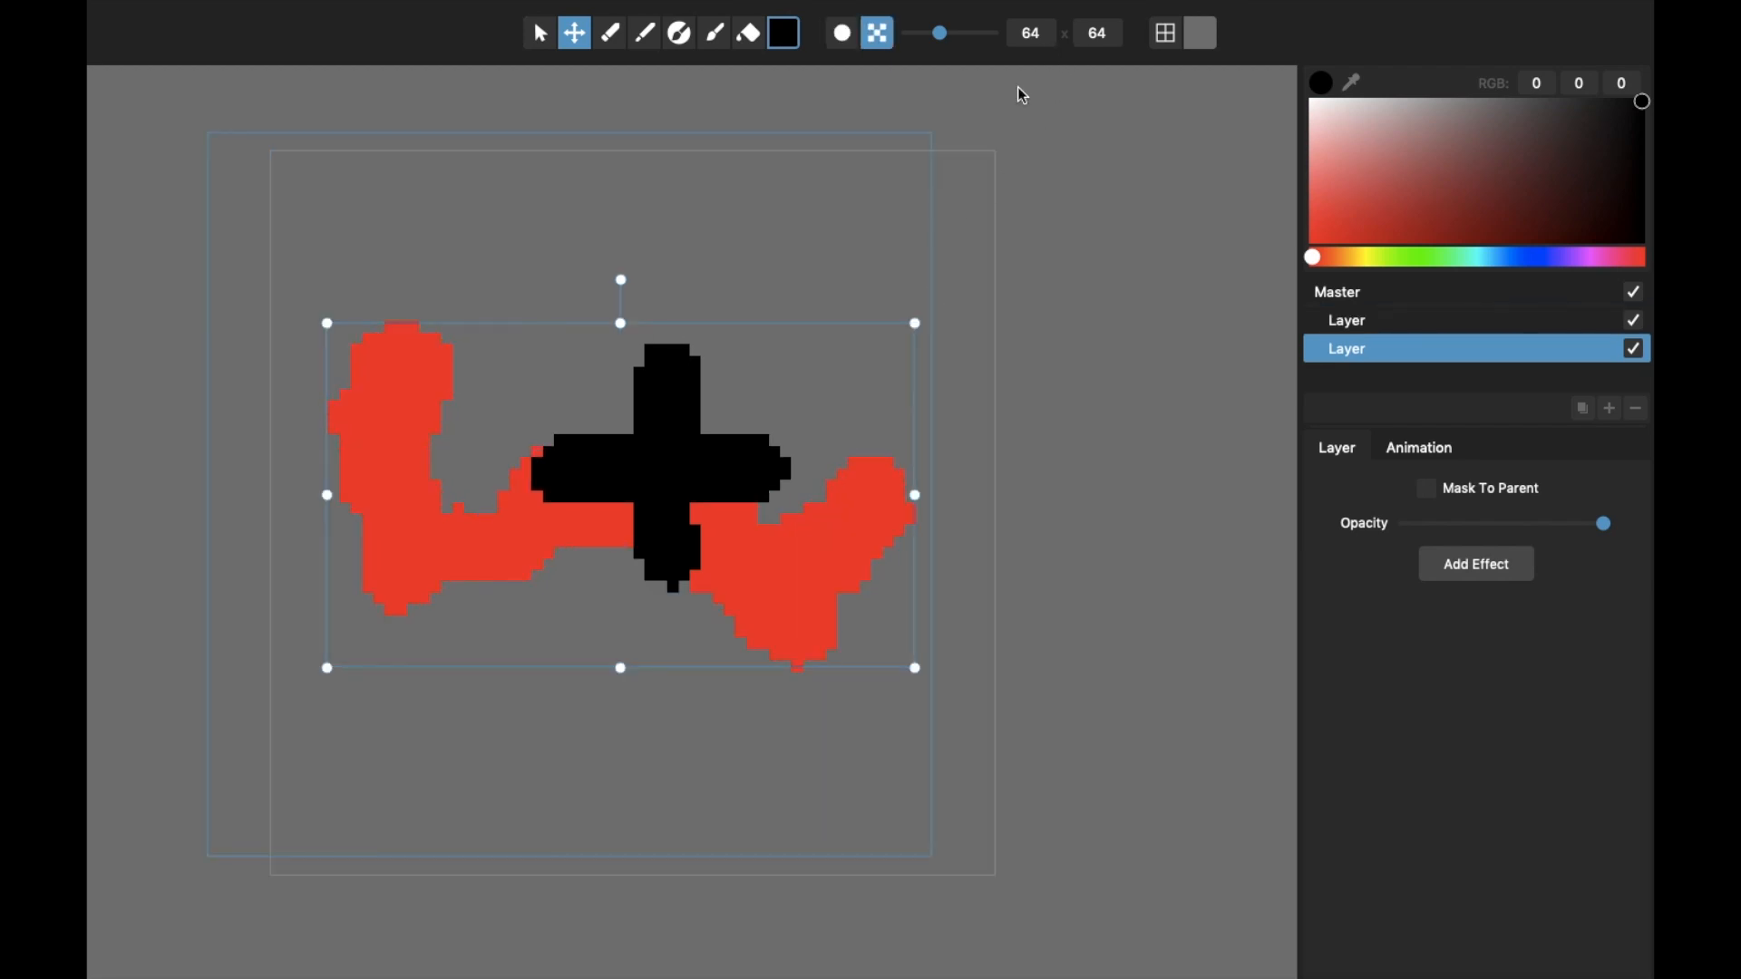
{"action": "key", "text": "Tab"}
{"action": "left_click_drag", "start_coordinate": [844, 501], "coordinate": [879, 563]}
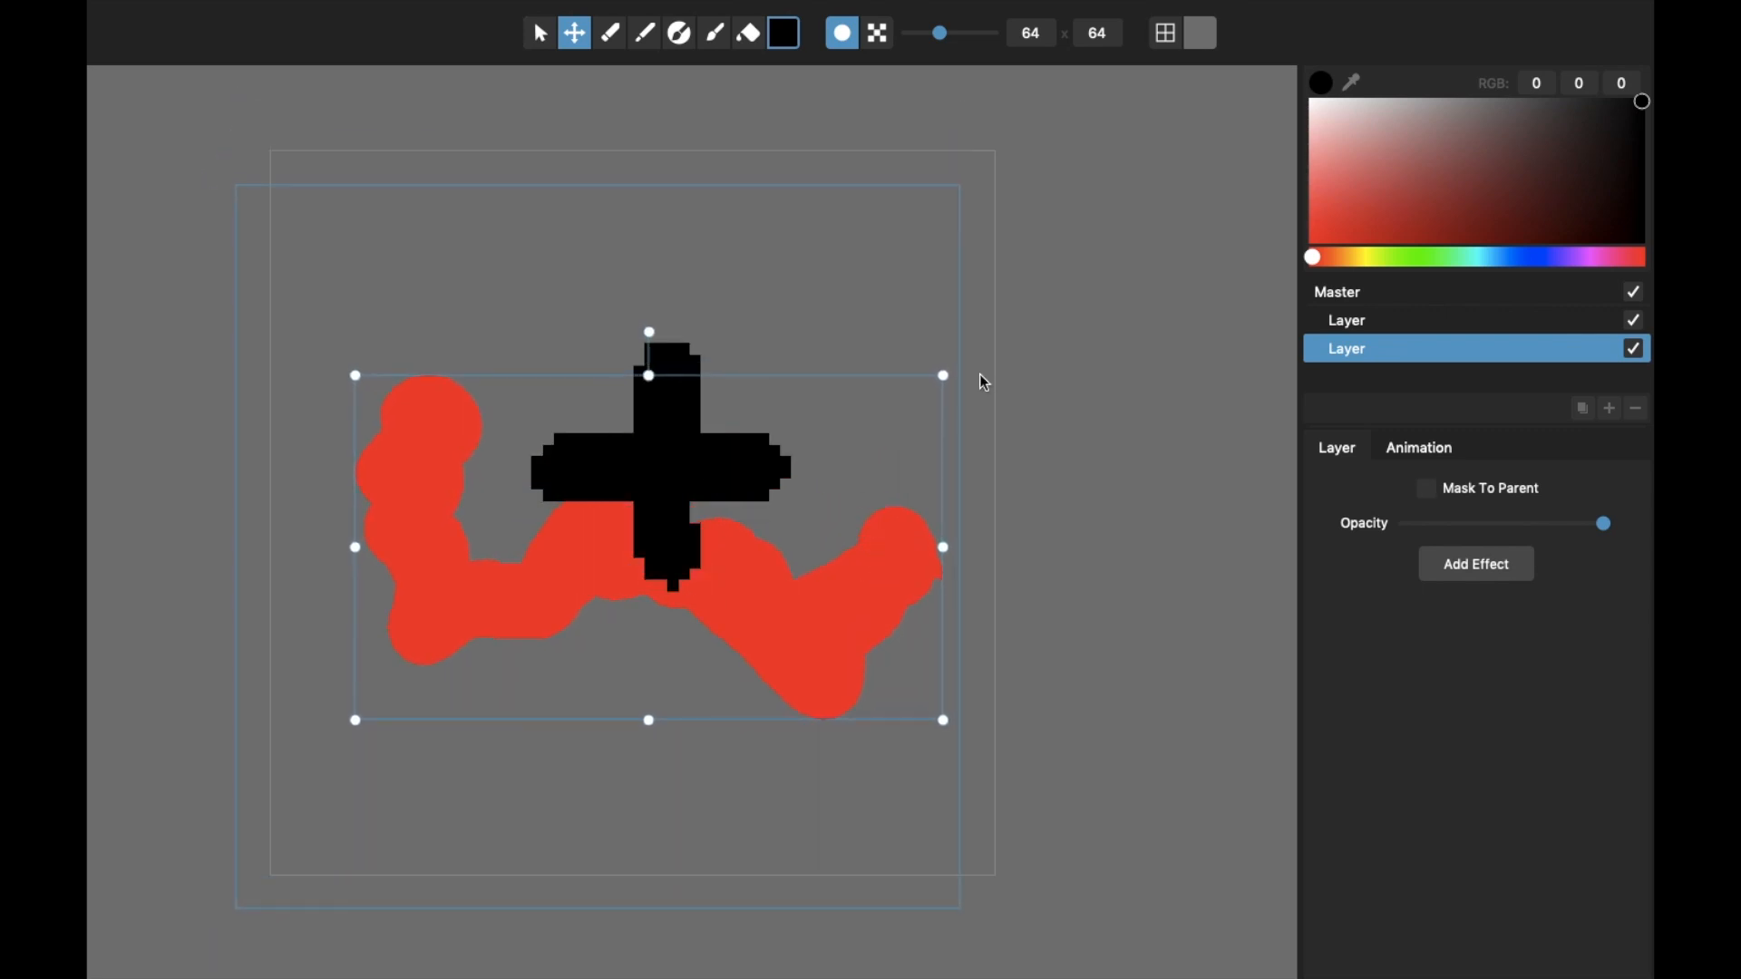
Step: Move the red wave up and right in HD view, and delete the black cross's layer
{"action": "left_click_drag", "start_coordinate": [718, 611], "coordinate": [743, 575]}
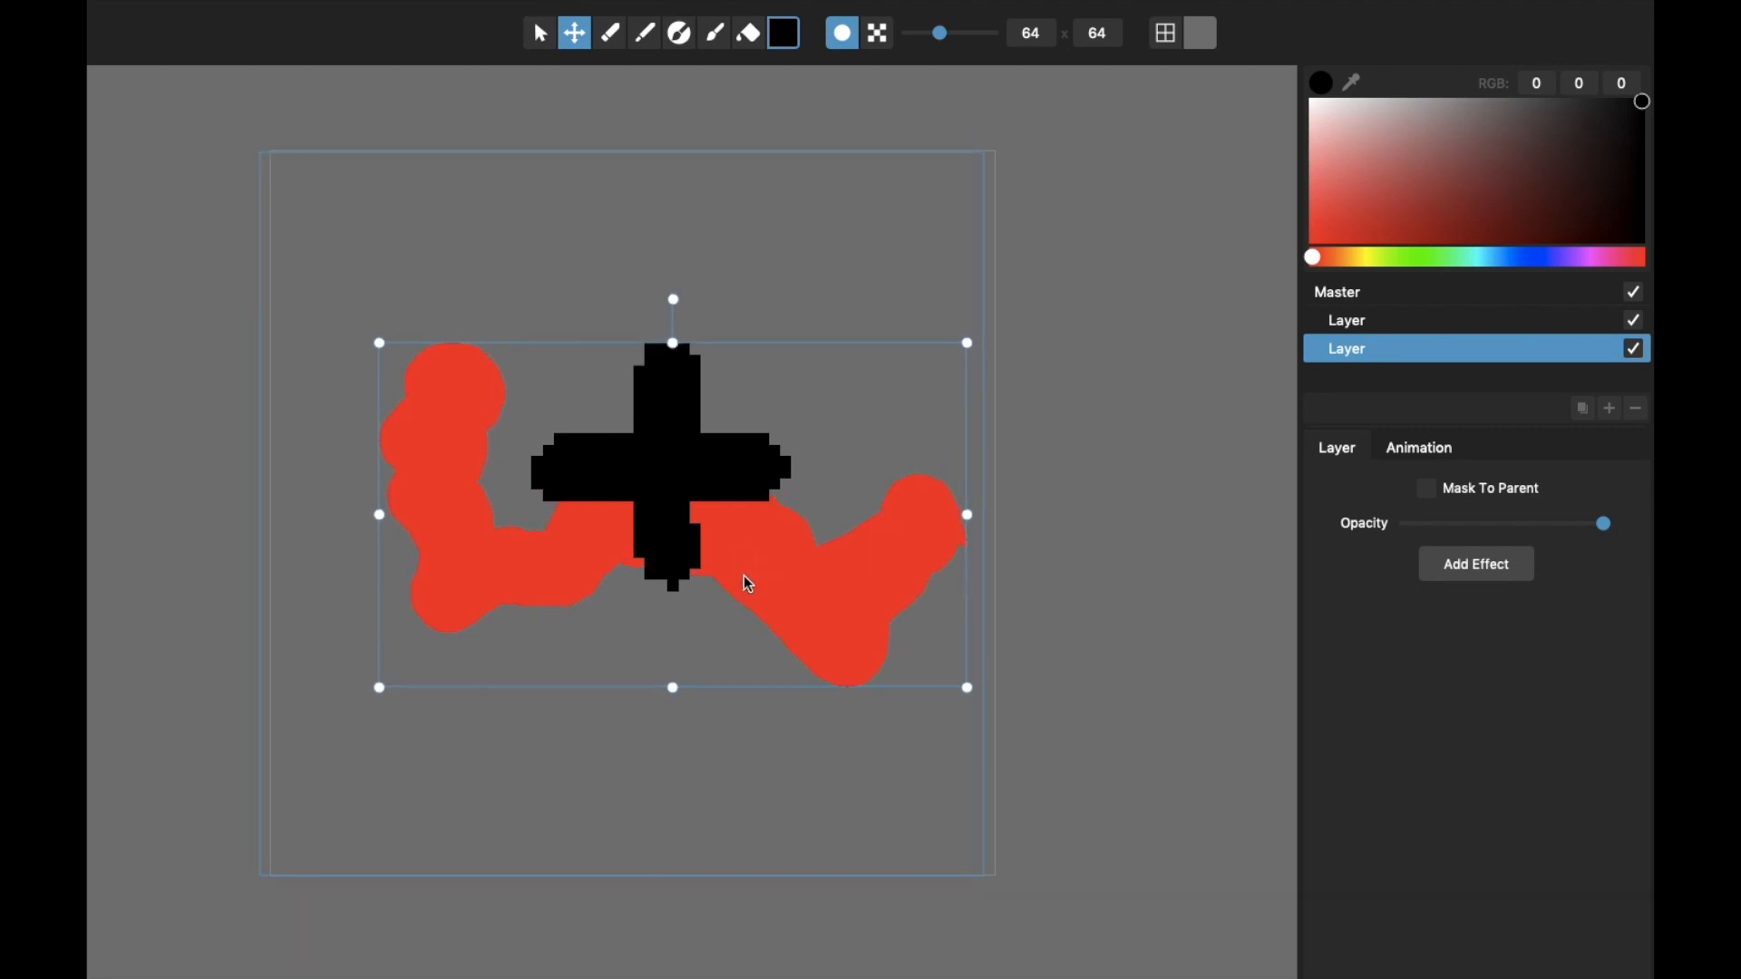
{"action": "left_click", "coordinate": [1387, 330]}
{"action": "left_click", "coordinate": [1636, 408]}
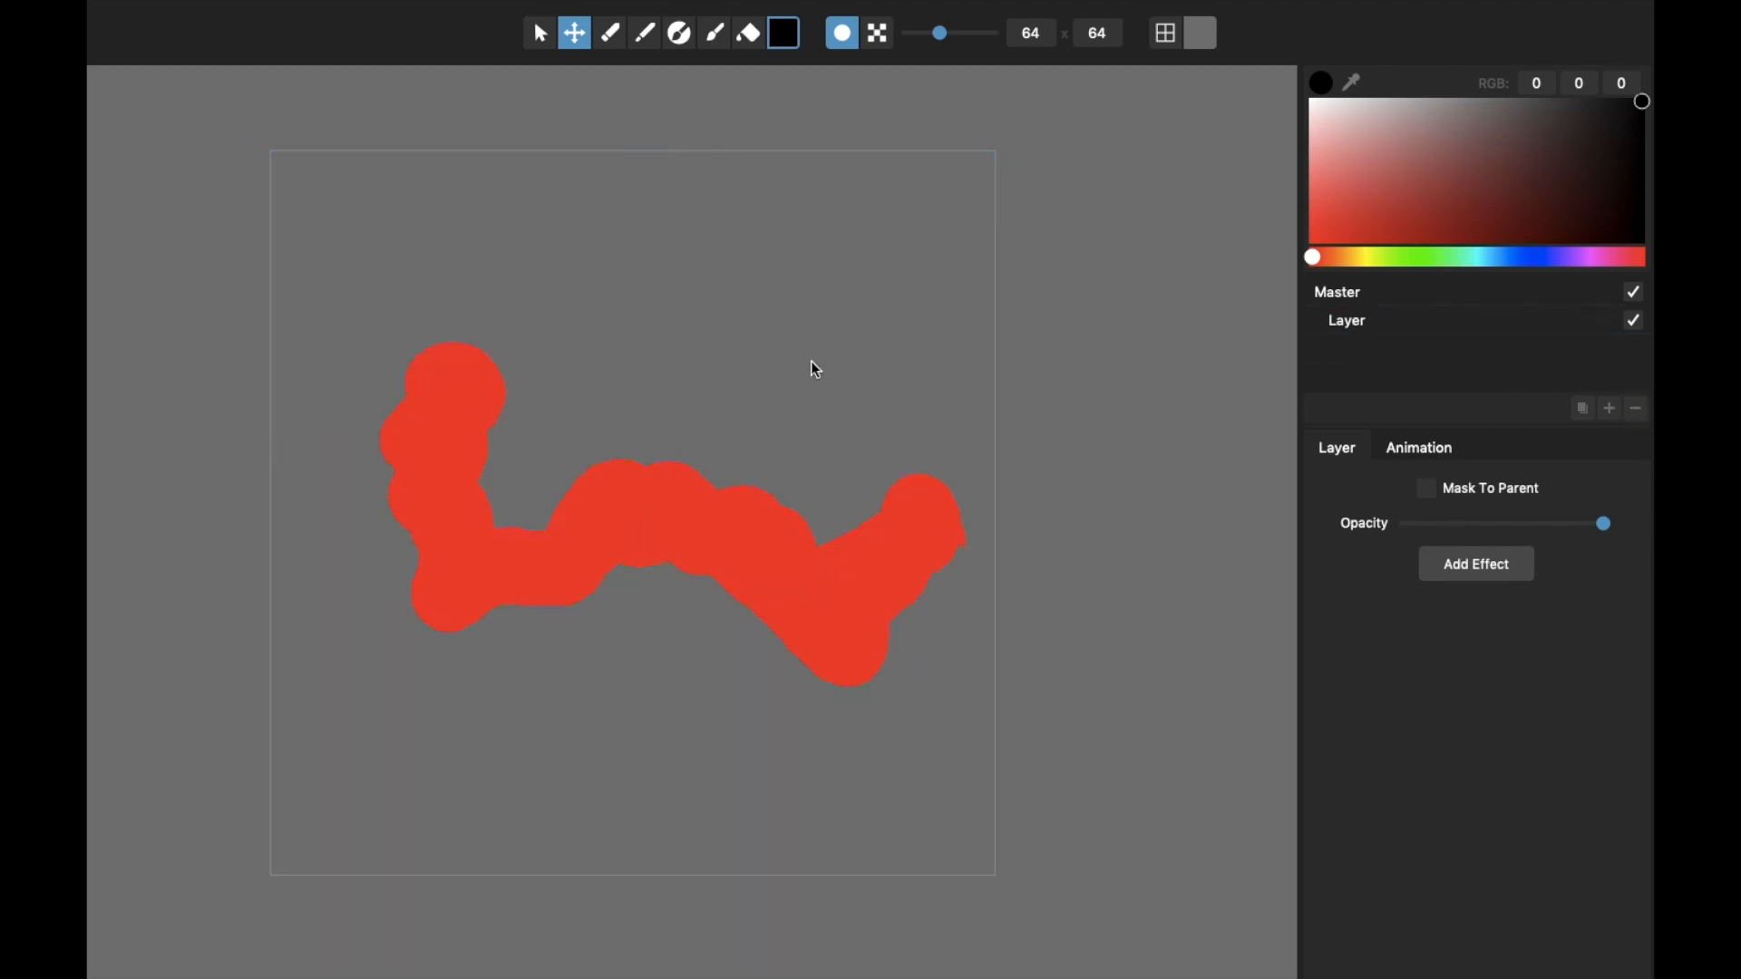
Step: Nudge the red wave slightly right and up in pixel view
{"action": "left_click", "coordinate": [882, 46]}
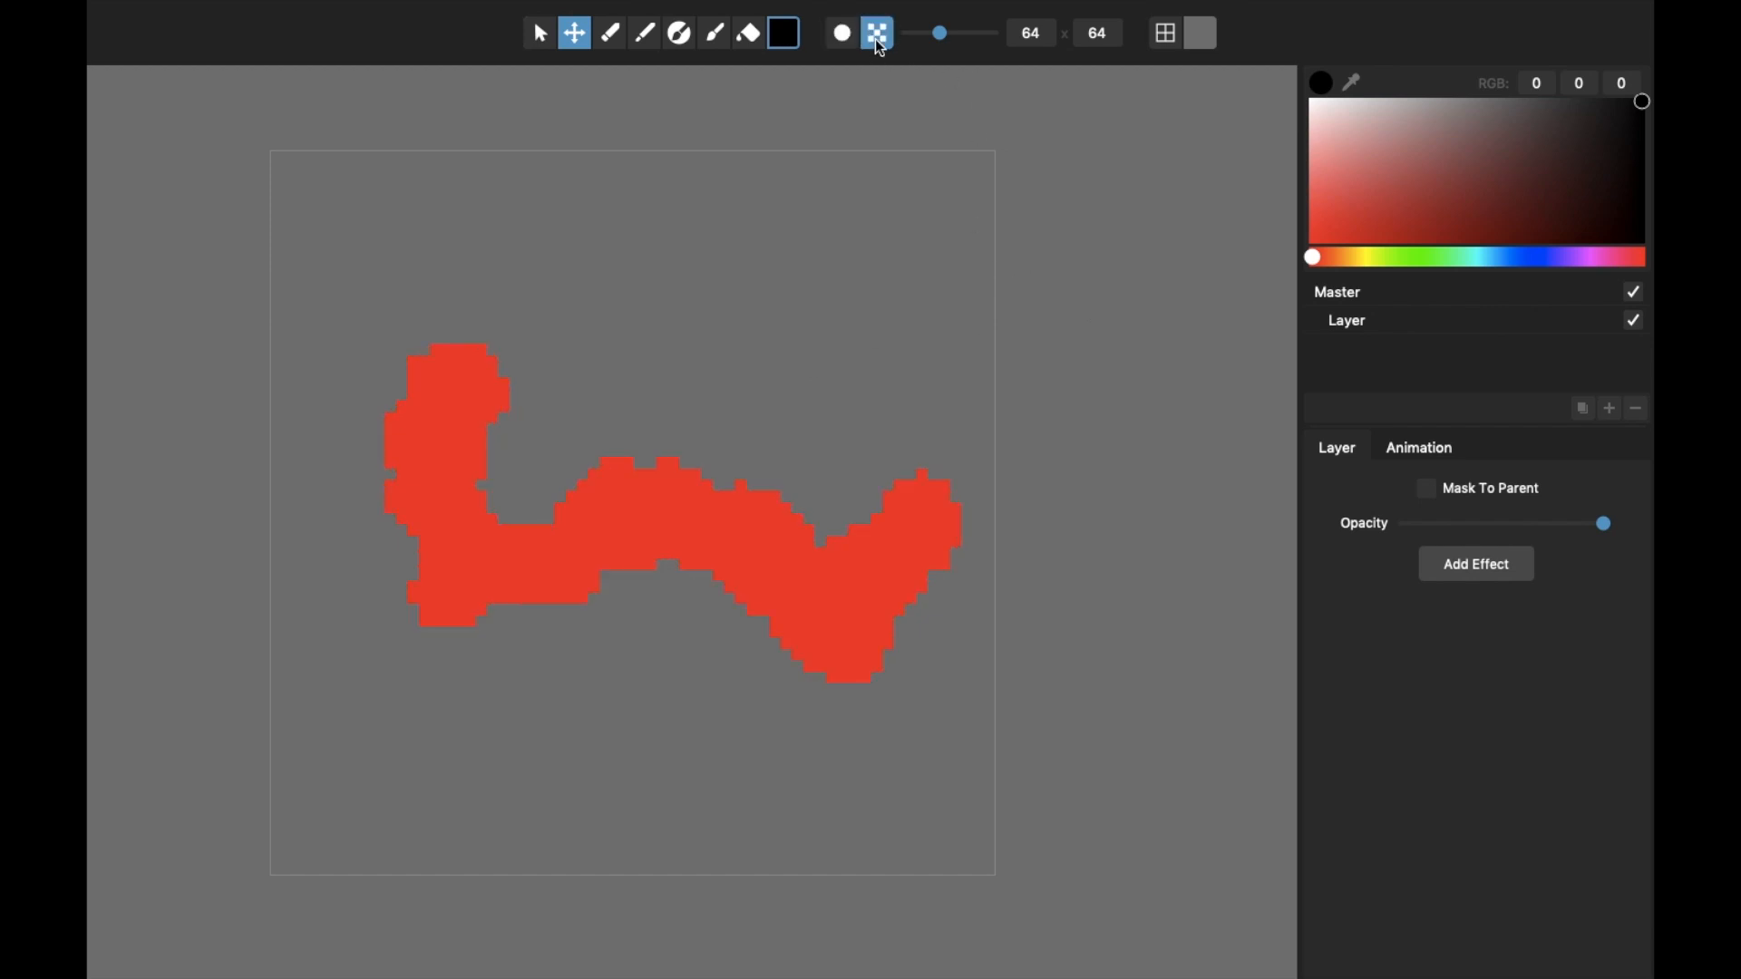
{"action": "left_click", "coordinate": [648, 564]}
{"action": "mouse_move", "coordinate": [676, 544]}
{"action": "left_mouse_down"}
{"action": "mouse_move", "coordinate": [652, 541]}
{"action": "mouse_move", "coordinate": [687, 540]}
{"action": "left_mouse_up"}
Step: Try a short black brush squiggle on a new regular layer above the red wave, and delete that layer
{"action": "mouse_move", "coordinate": [393, 35]}
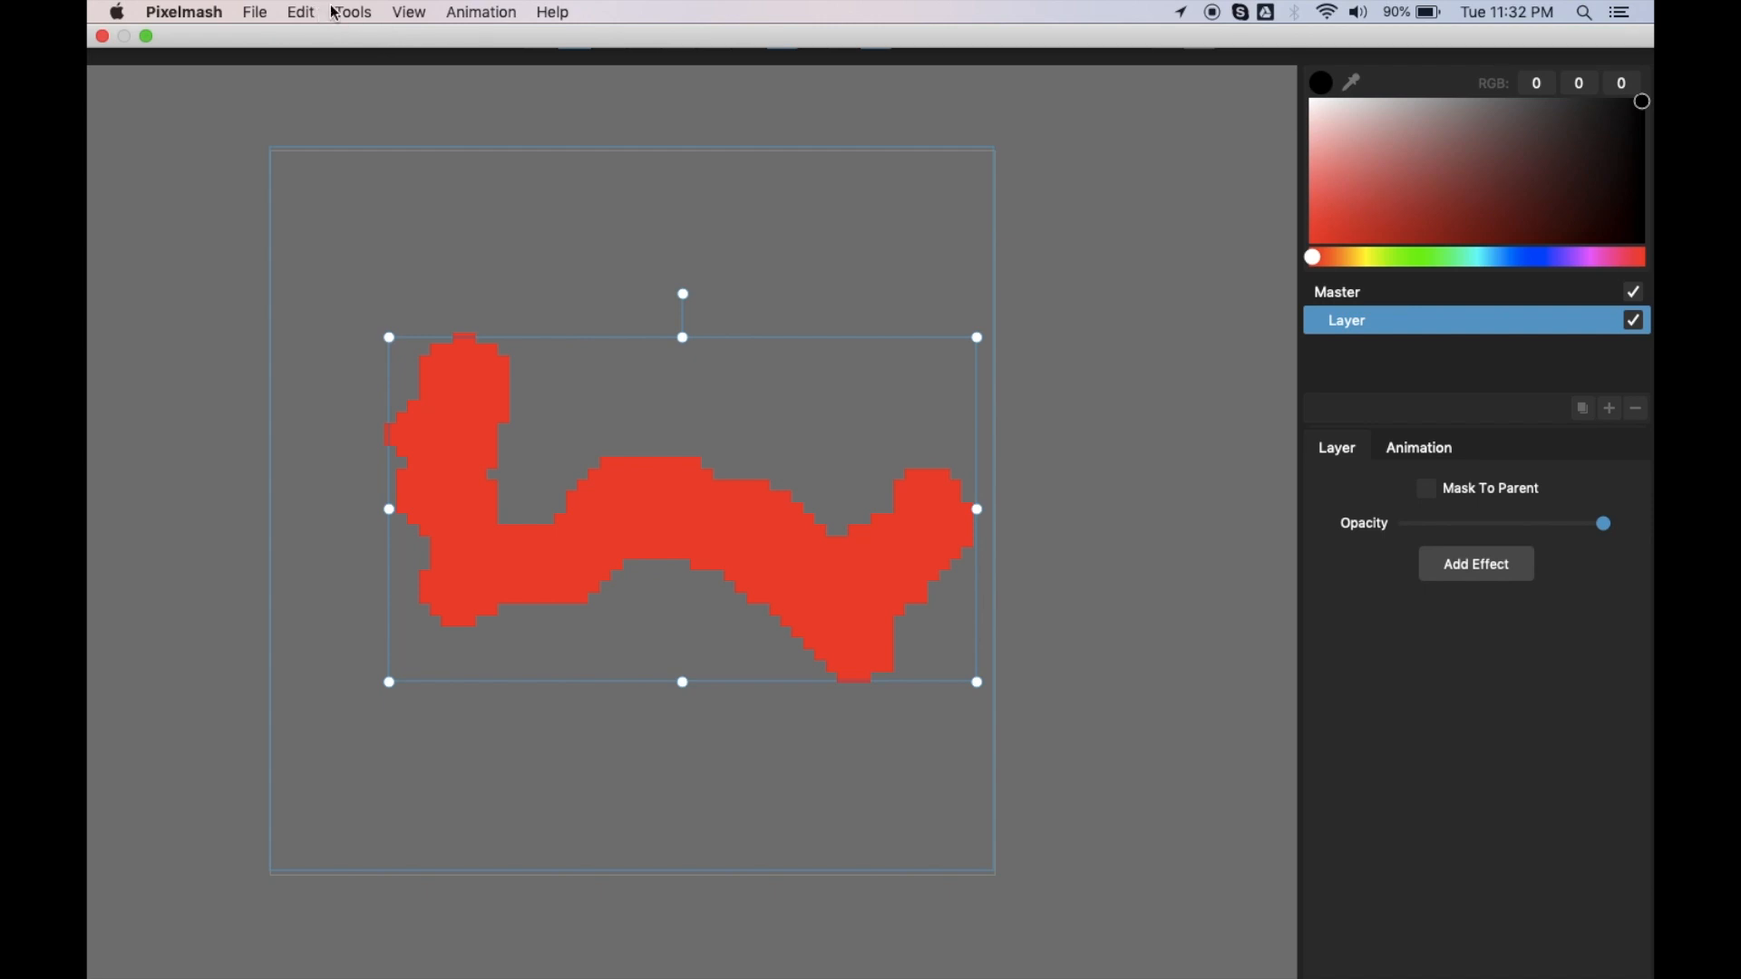
{"action": "left_click", "coordinate": [1614, 412]}
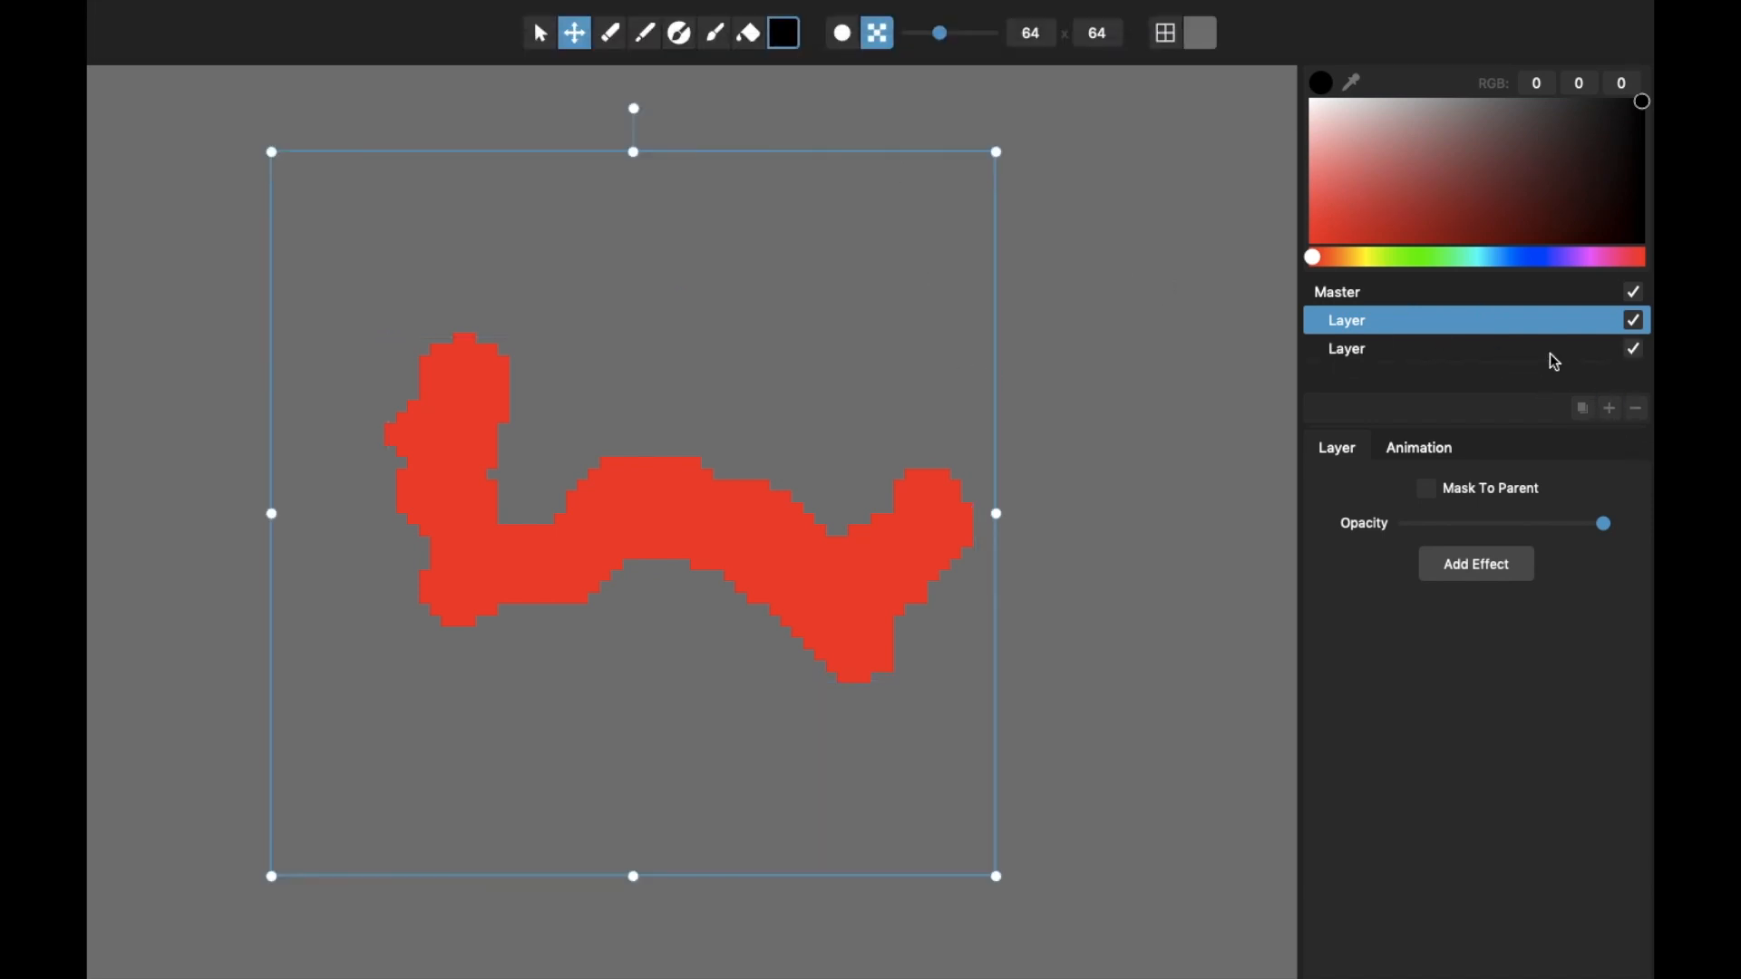
{"action": "left_click", "coordinate": [714, 33]}
{"action": "mouse_move", "coordinate": [719, 275]}
{"action": "left_mouse_down"}
{"action": "mouse_move", "coordinate": [762, 339]}
{"action": "mouse_move", "coordinate": [756, 409]}
{"action": "mouse_move", "coordinate": [789, 440]}
{"action": "left_mouse_up"}
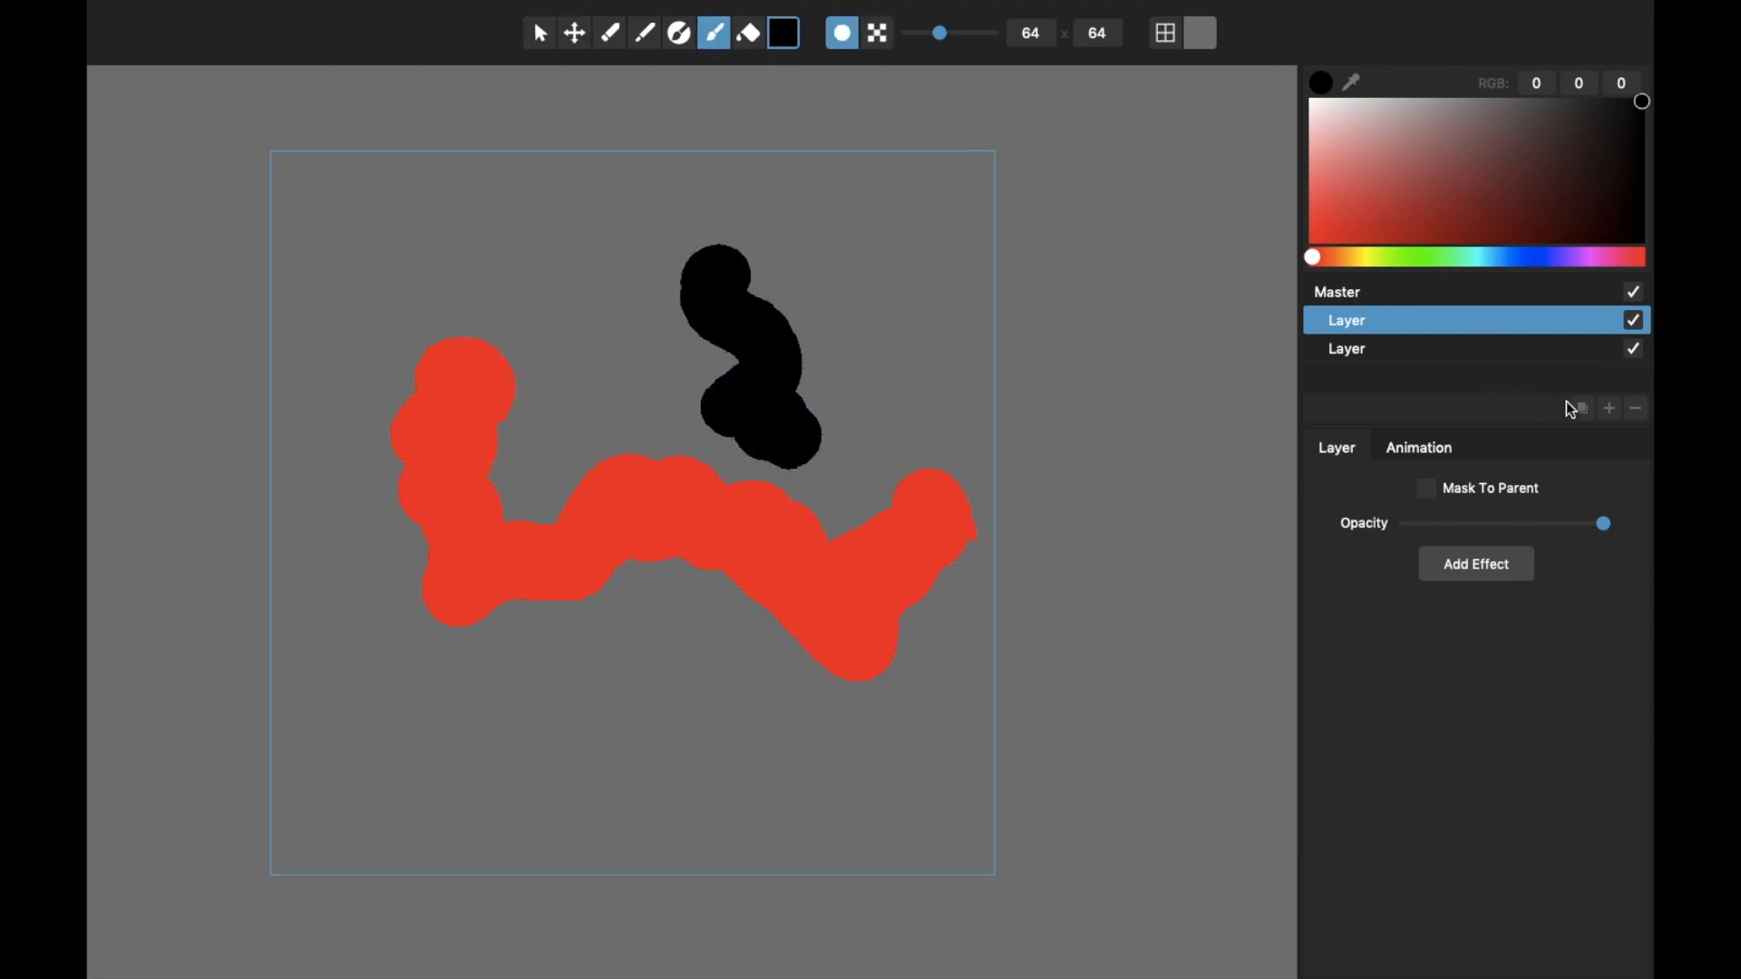
{"action": "left_click", "coordinate": [1637, 409]}
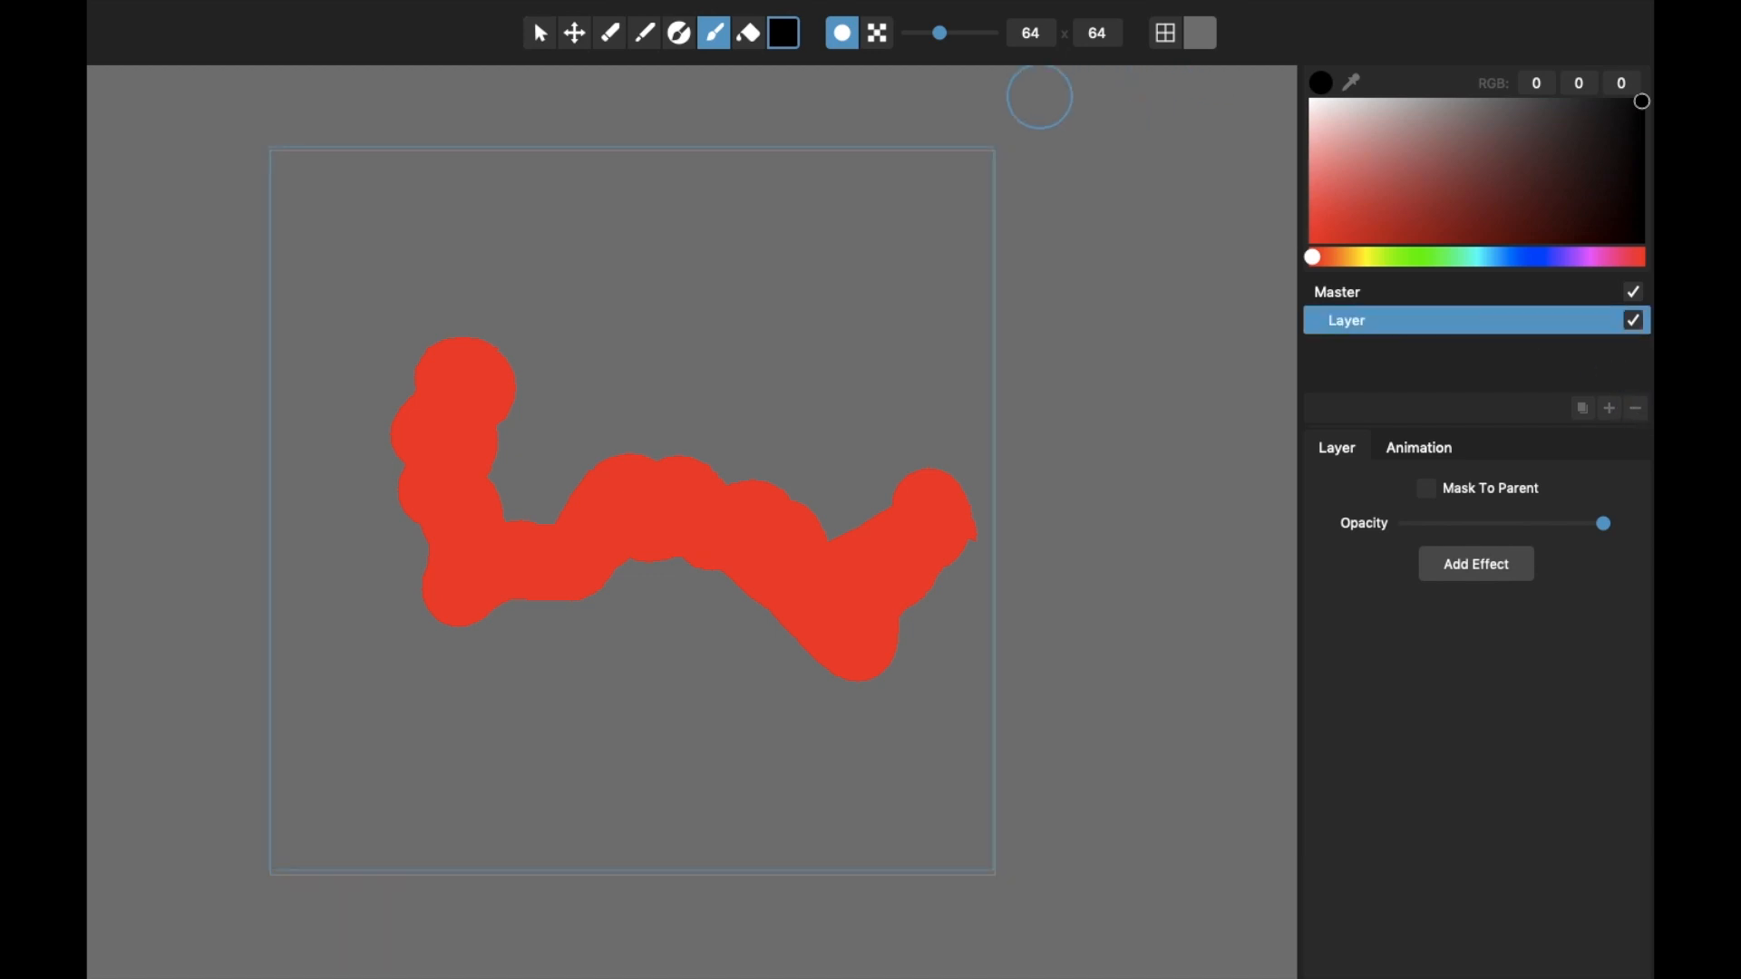
Step: Add a new layer with pixelized resolution and brush a black zigzag above the middle of the red wave in pixel view
{"action": "mouse_move", "coordinate": [389, 4]}
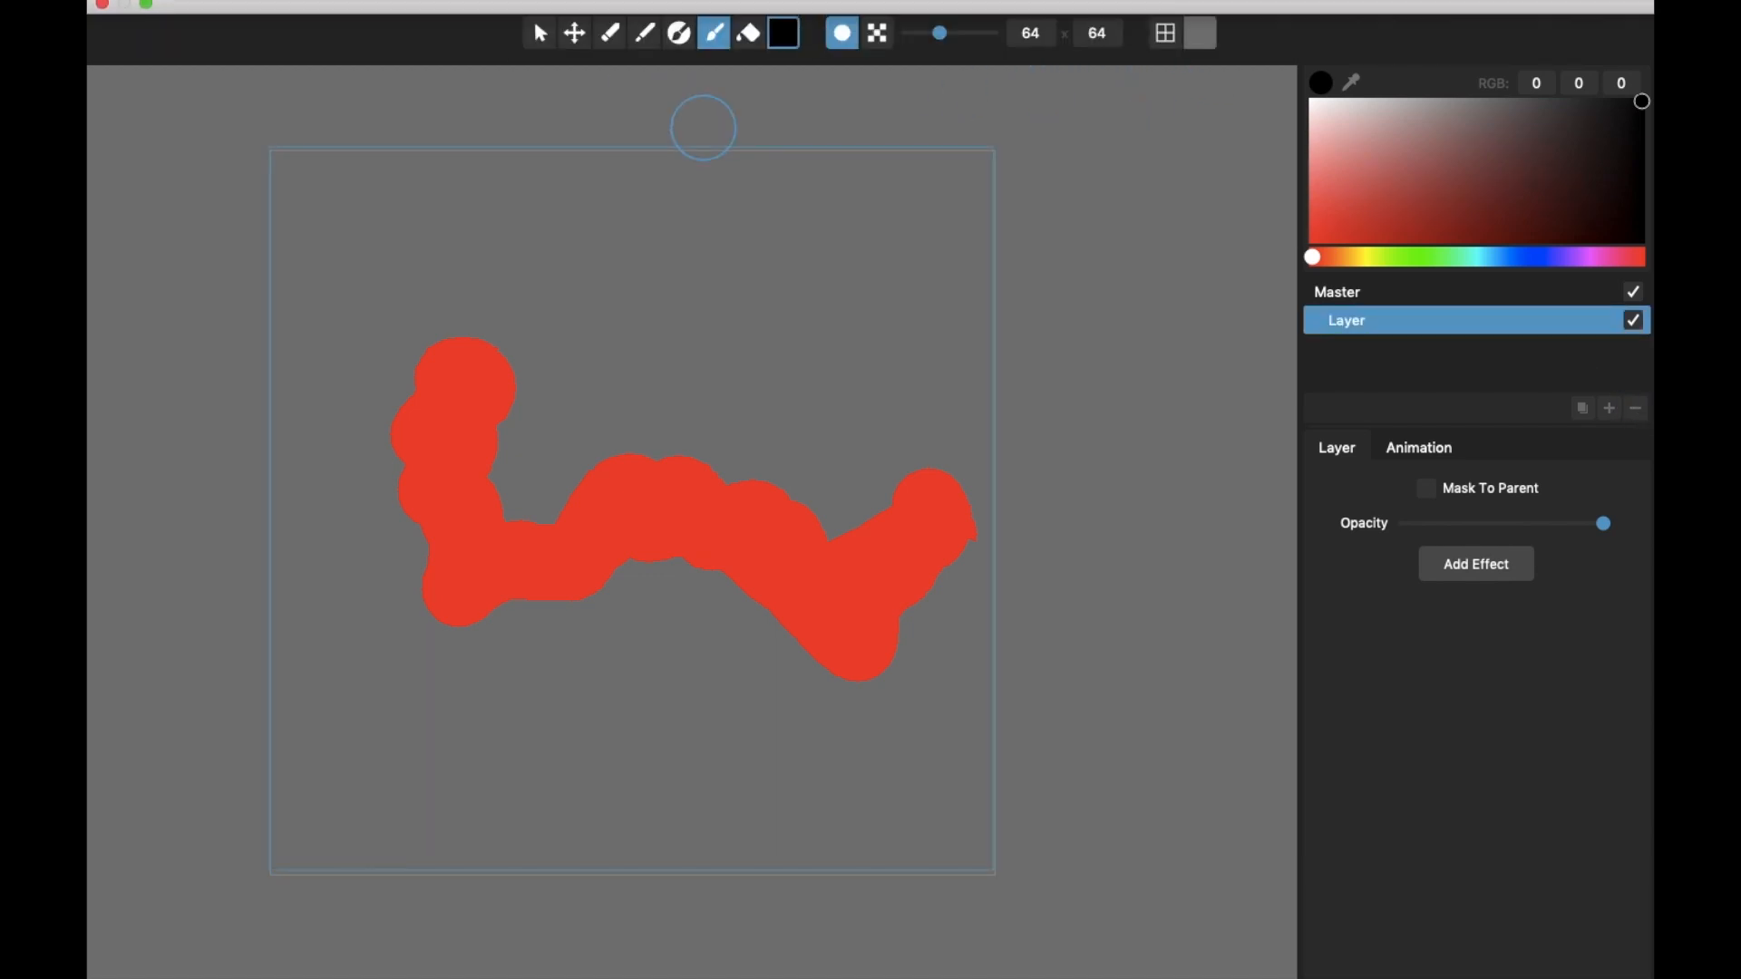
{"action": "left_click", "coordinate": [878, 36]}
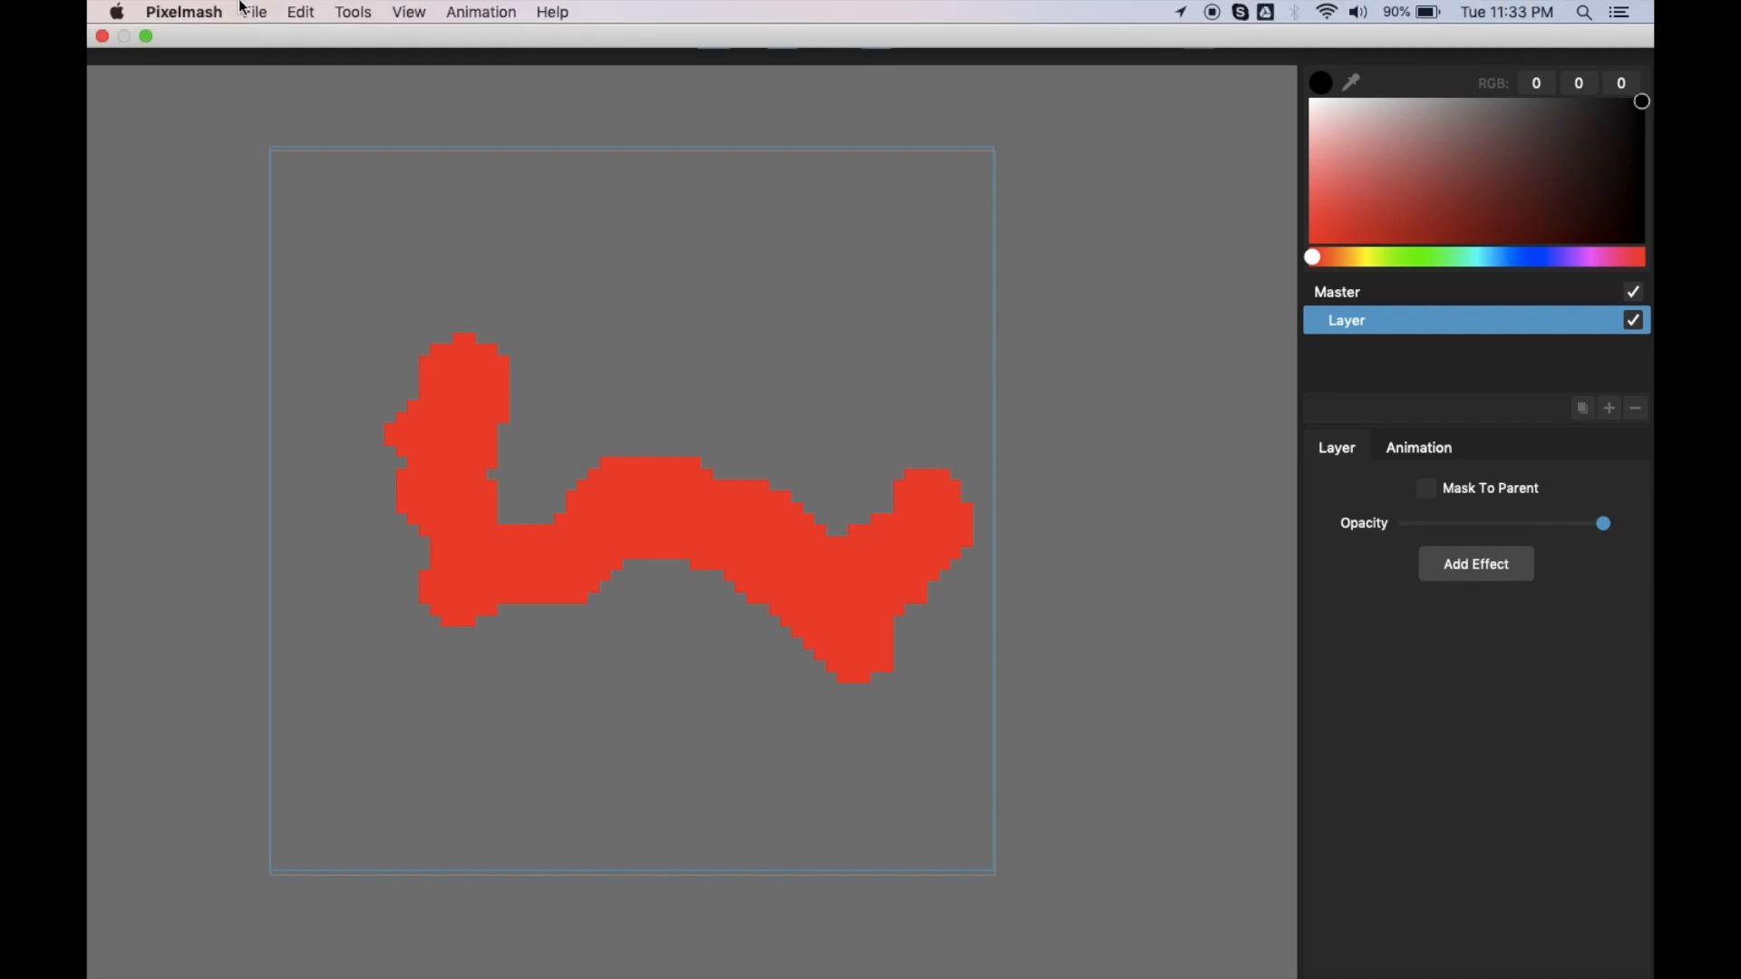
{"action": "left_click", "coordinate": [255, 12]}
{"action": "mouse_move", "coordinate": [302, 12]}
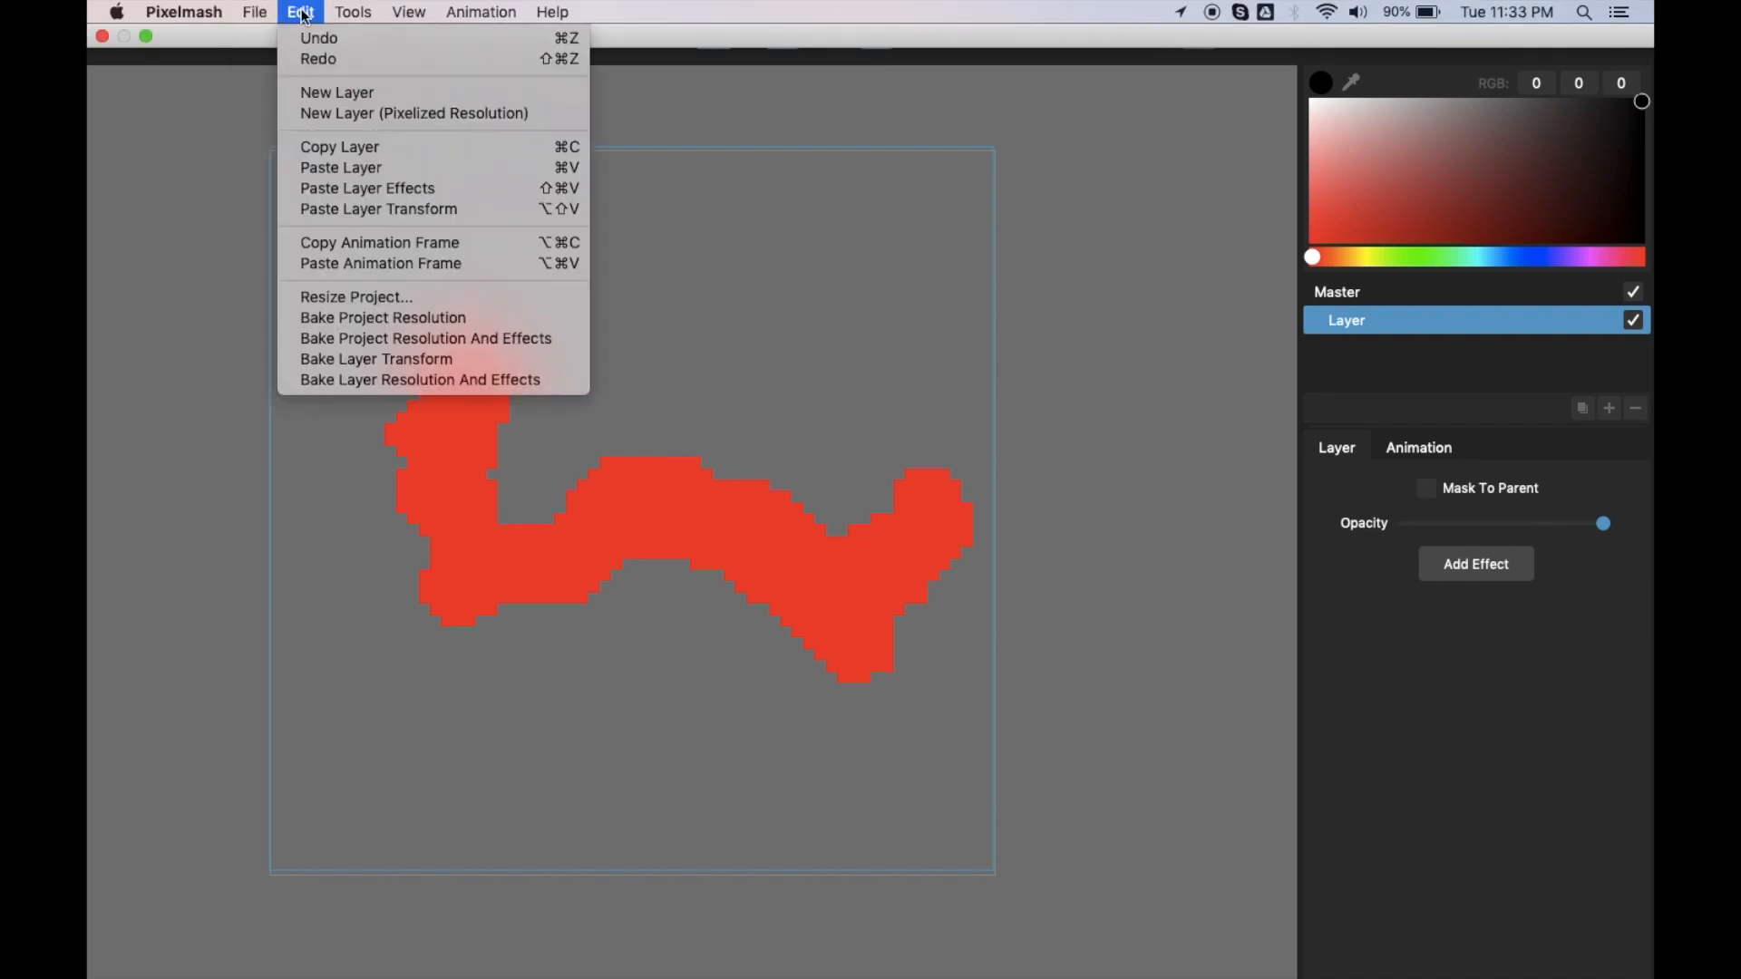
{"action": "left_click", "coordinate": [337, 114]}
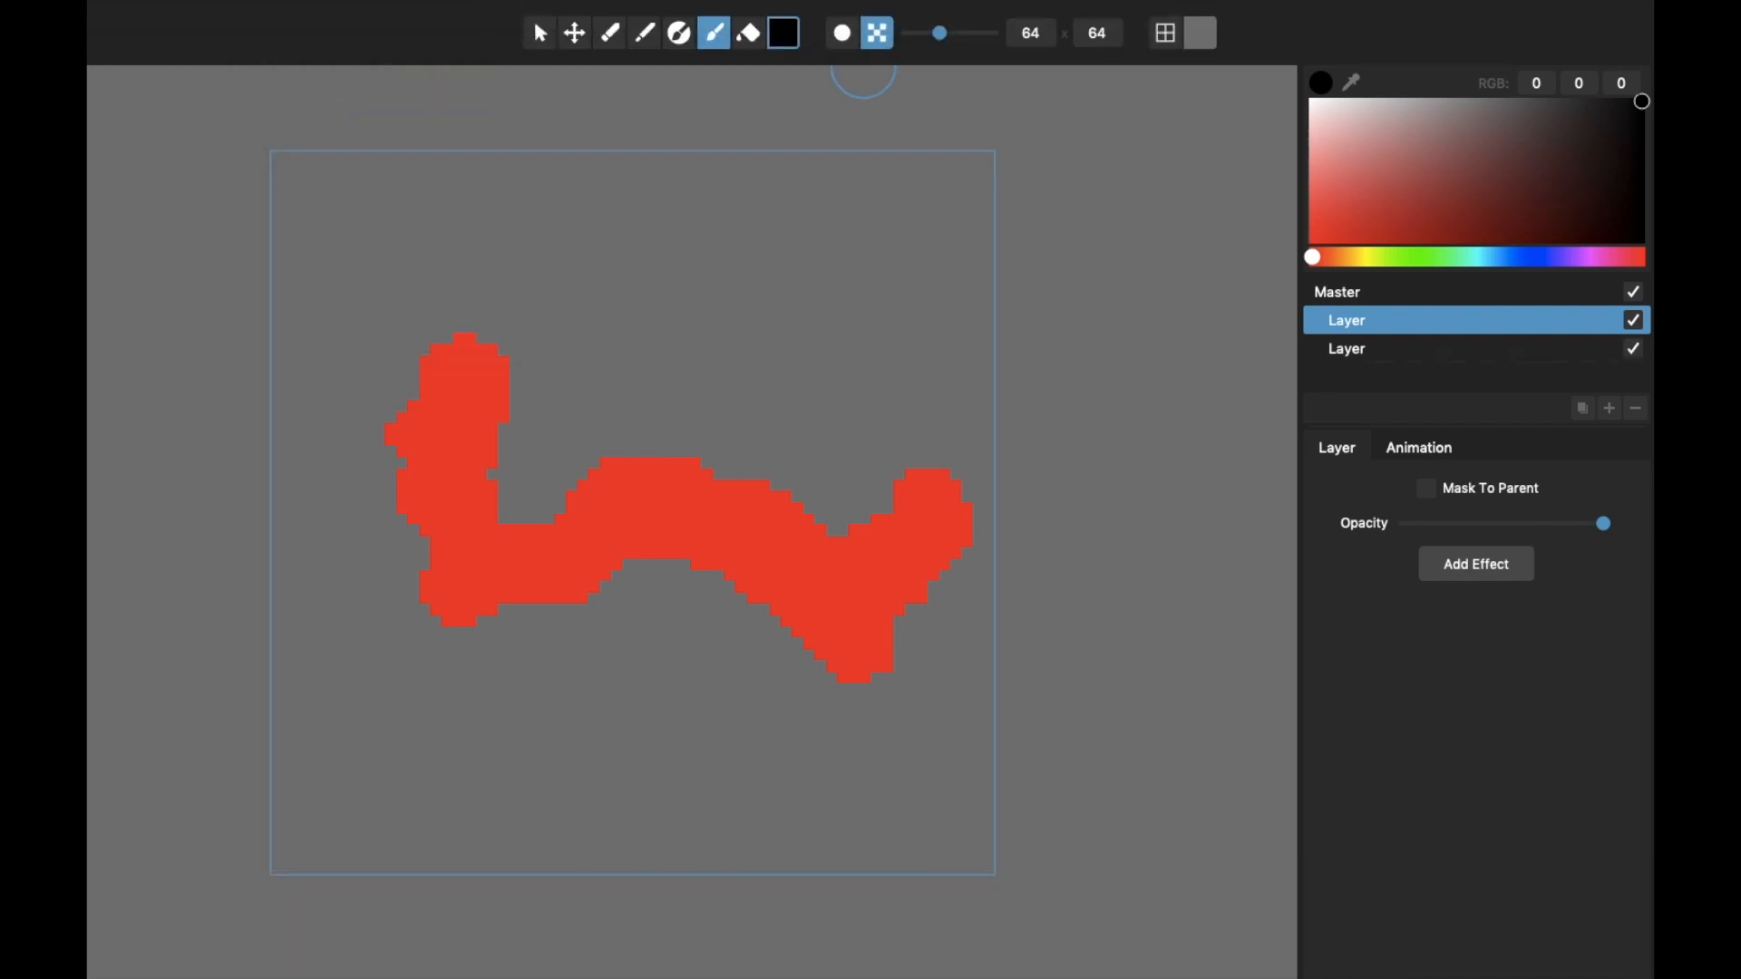
{"action": "mouse_move", "coordinate": [637, 280]}
{"action": "left_mouse_down"}
{"action": "mouse_move", "coordinate": [879, 403]}
{"action": "mouse_move", "coordinate": [731, 429]}
{"action": "mouse_move", "coordinate": [692, 464]}
{"action": "left_mouse_up"}
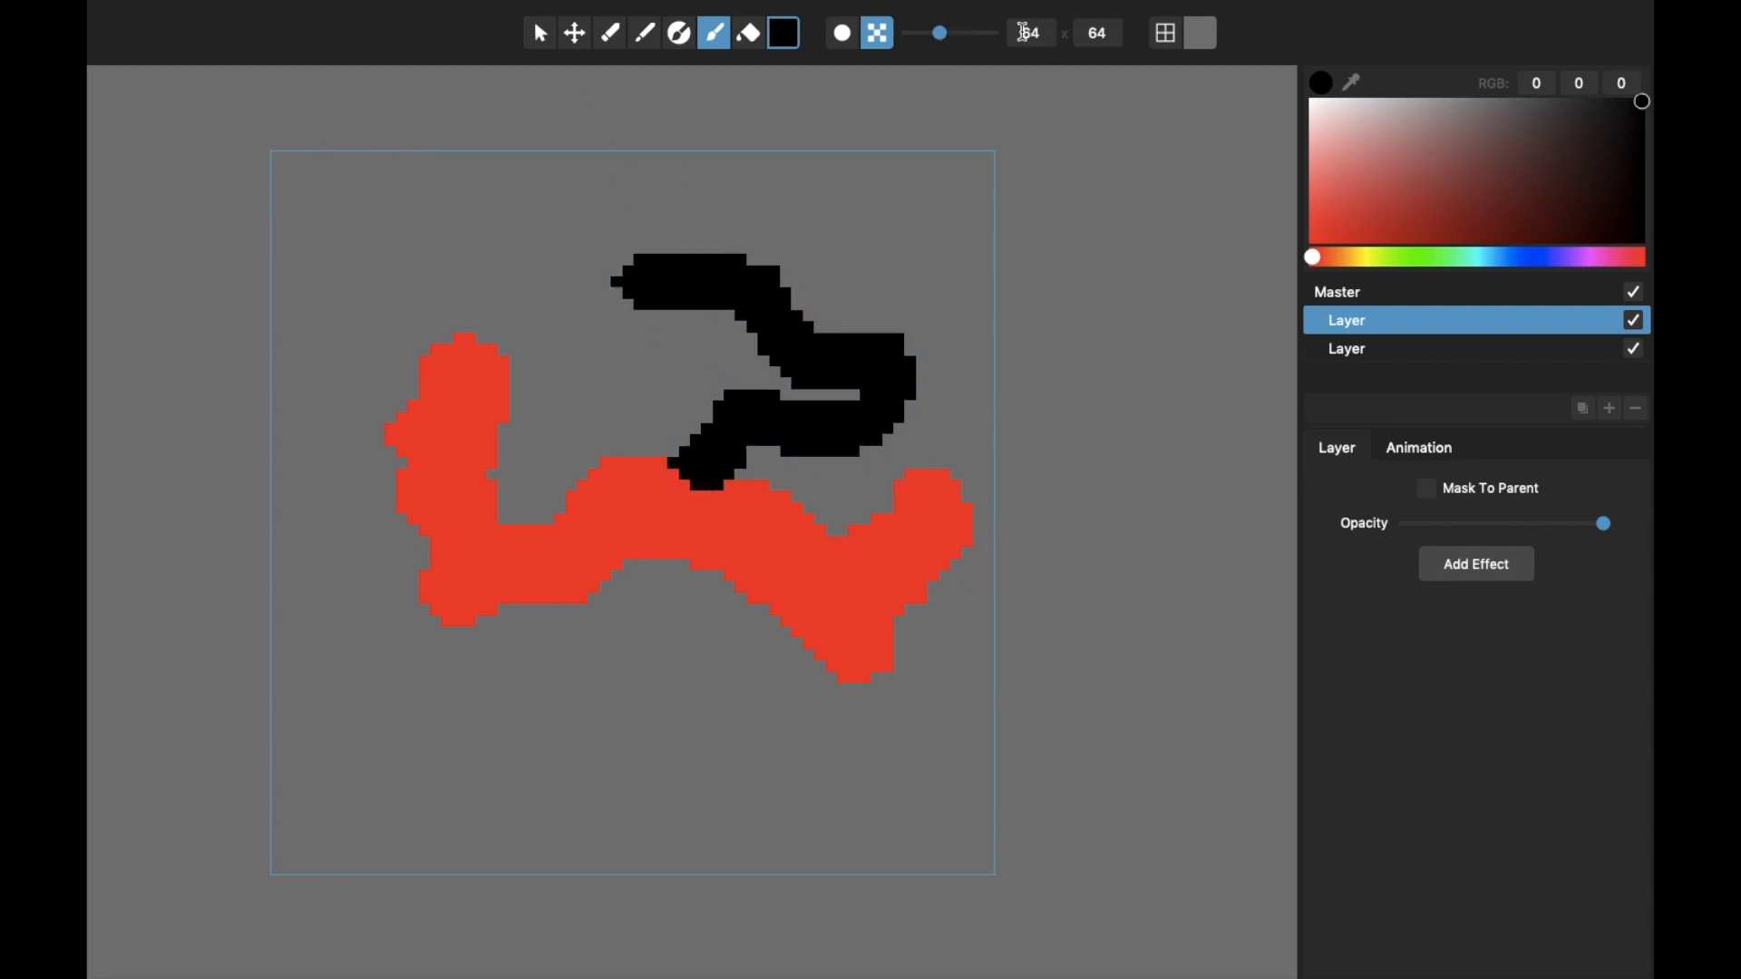
Step: Try moving the black zigzag and rotating it clockwise while comparing HD and pixel views, and undo the transforms
{"action": "left_click", "coordinate": [540, 33]}
{"action": "left_click", "coordinate": [582, 40]}
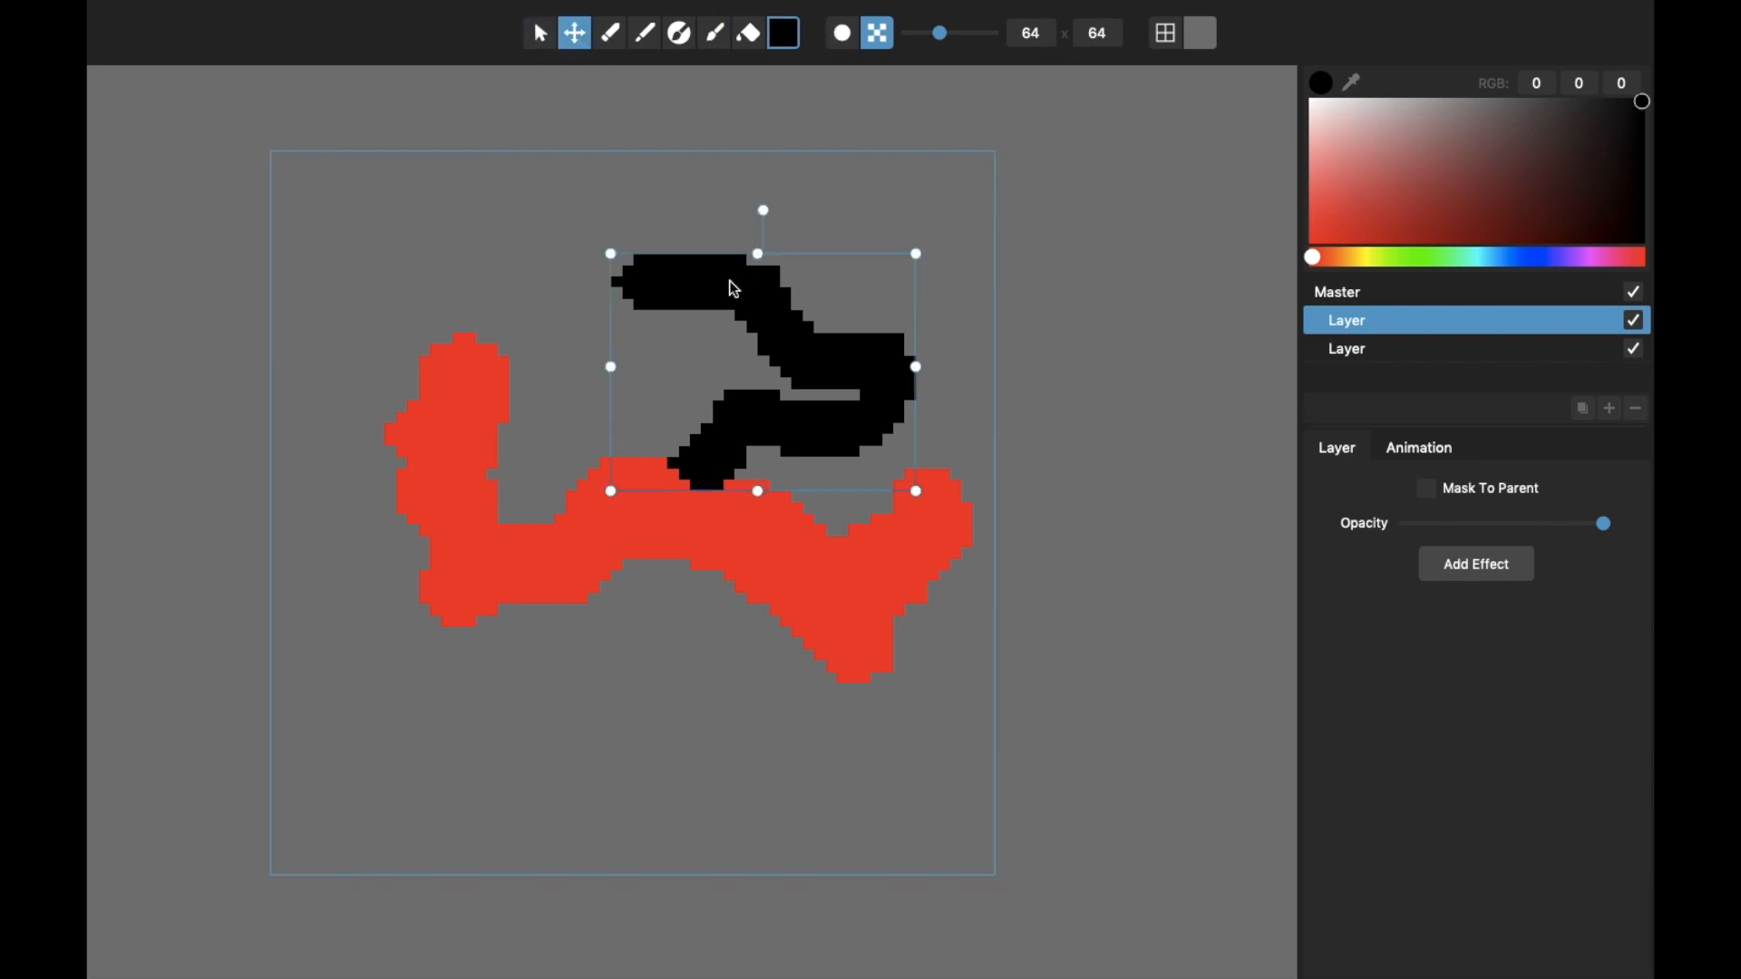
{"action": "mouse_move", "coordinate": [729, 280]}
{"action": "left_mouse_down"}
{"action": "mouse_move", "coordinate": [673, 261]}
{"action": "mouse_move", "coordinate": [622, 280]}
{"action": "mouse_move", "coordinate": [714, 267]}
{"action": "mouse_move", "coordinate": [631, 278]}
{"action": "mouse_move", "coordinate": [707, 272]}
{"action": "mouse_move", "coordinate": [696, 214]}
{"action": "mouse_move", "coordinate": [762, 284]}
{"action": "mouse_move", "coordinate": [684, 288]}
{"action": "mouse_move", "coordinate": [699, 247]}
{"action": "mouse_move", "coordinate": [680, 284]}
{"action": "mouse_move", "coordinate": [847, 164]}
{"action": "mouse_move", "coordinate": [642, 290]}
{"action": "mouse_move", "coordinate": [715, 245]}
{"action": "mouse_move", "coordinate": [692, 264]}
{"action": "mouse_move", "coordinate": [706, 273]}
{"action": "mouse_move", "coordinate": [530, 290]}
{"action": "mouse_move", "coordinate": [708, 254]}
{"action": "mouse_move", "coordinate": [700, 267]}
{"action": "left_mouse_up"}
{"action": "key", "text": "Tab"}
{"action": "left_click_drag", "start_coordinate": [764, 210], "coordinate": [880, 240]}
{"action": "key", "text": "Tab"}
{"action": "left_click_drag", "start_coordinate": [825, 324], "coordinate": [796, 350]}
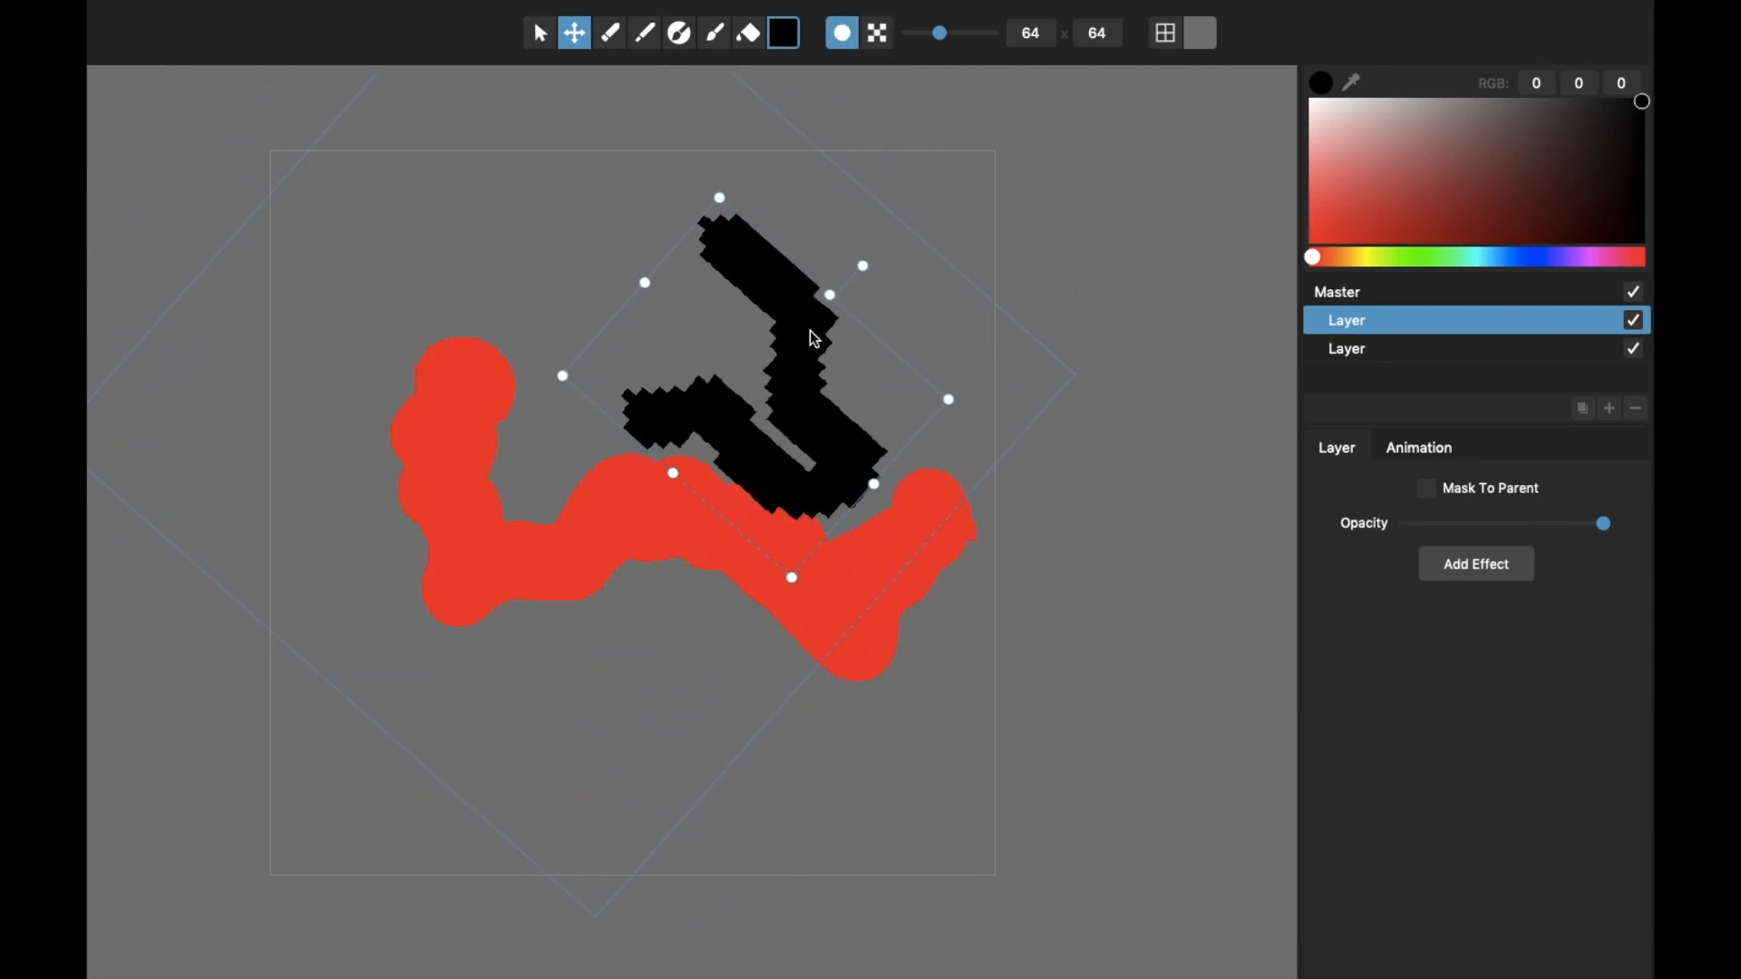
{"action": "key", "text": "super+z"}
{"action": "key", "text": "super+z"}
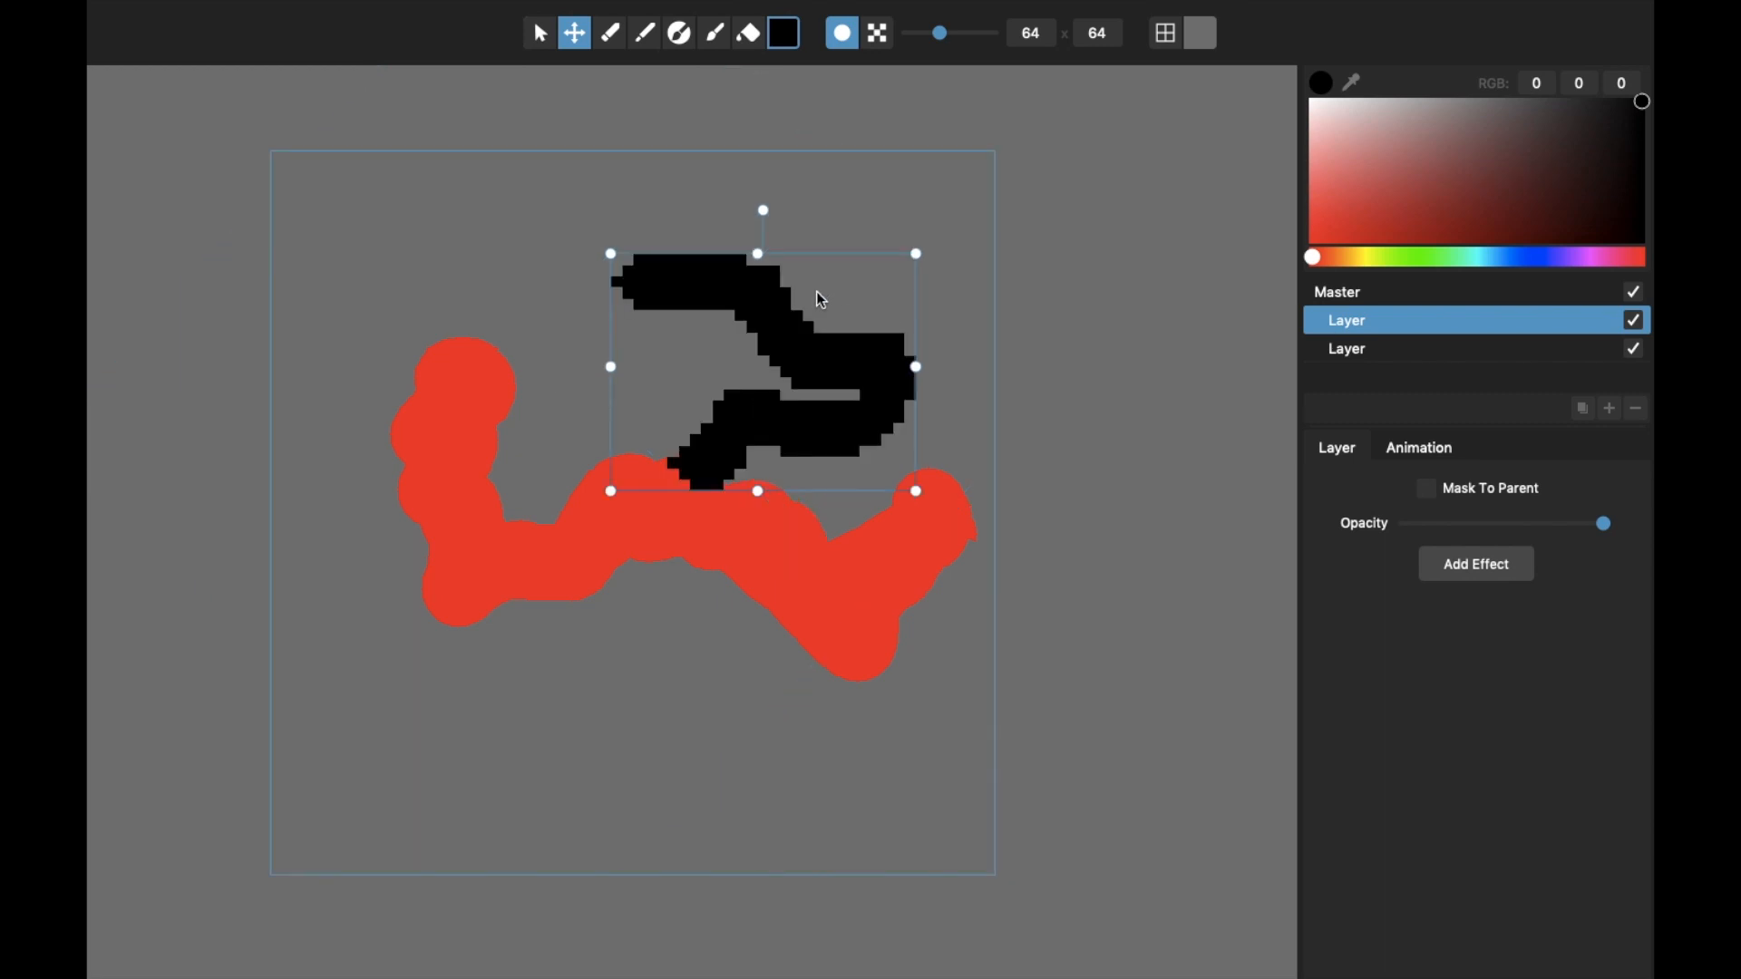
Step: Transform the red wave in pixel view so it is mirrored left to right and slightly tilted, and shift it up and left
{"action": "left_click", "coordinate": [602, 508]}
{"action": "key", "text": "Tab"}
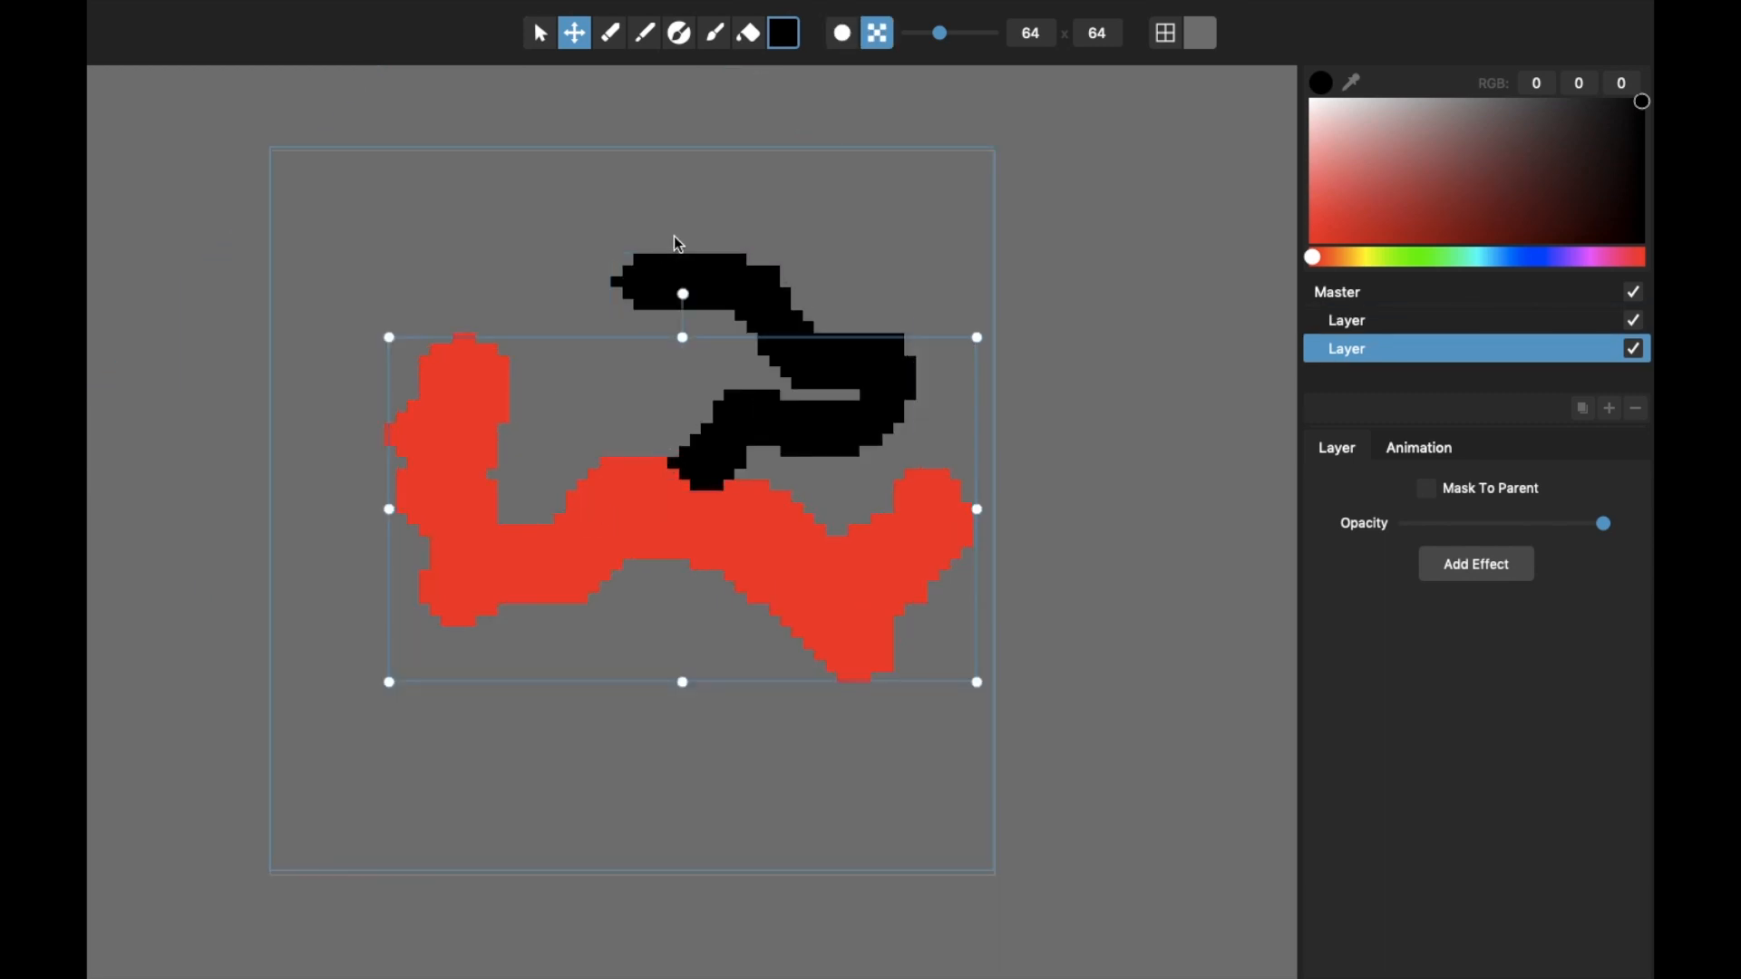
{"action": "mouse_move", "coordinate": [683, 293]}
{"action": "left_mouse_down"}
{"action": "mouse_move", "coordinate": [541, 311]}
{"action": "mouse_move", "coordinate": [760, 333]}
{"action": "mouse_move", "coordinate": [536, 245]}
{"action": "left_mouse_up"}
{"action": "left_click_drag", "start_coordinate": [764, 442], "coordinate": [752, 429]}
Step: Move the black zigzag down so it overlaps the right part of the red wave, and activate the selection tool
{"action": "left_click", "coordinate": [682, 274]}
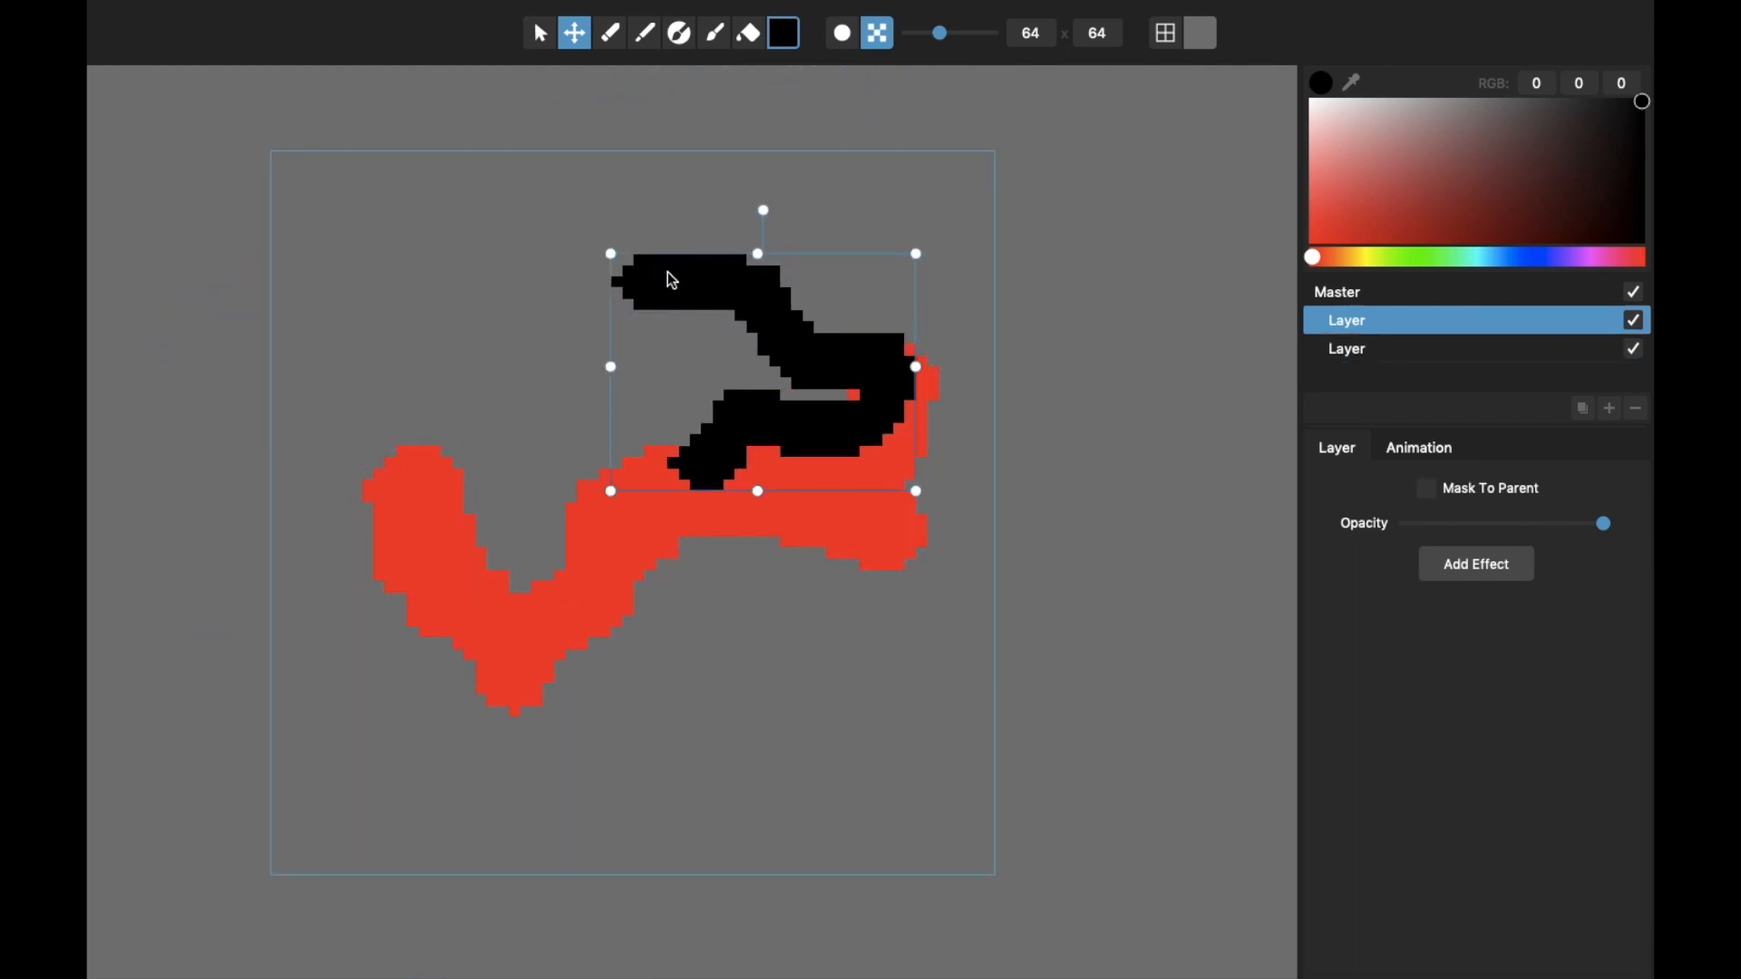
{"action": "mouse_move", "coordinate": [668, 280]}
{"action": "left_mouse_down"}
{"action": "mouse_move", "coordinate": [610, 318]}
{"action": "mouse_move", "coordinate": [653, 358]}
{"action": "mouse_move", "coordinate": [651, 329]}
{"action": "mouse_move", "coordinate": [649, 423]}
{"action": "mouse_move", "coordinate": [666, 369]}
{"action": "left_mouse_up"}
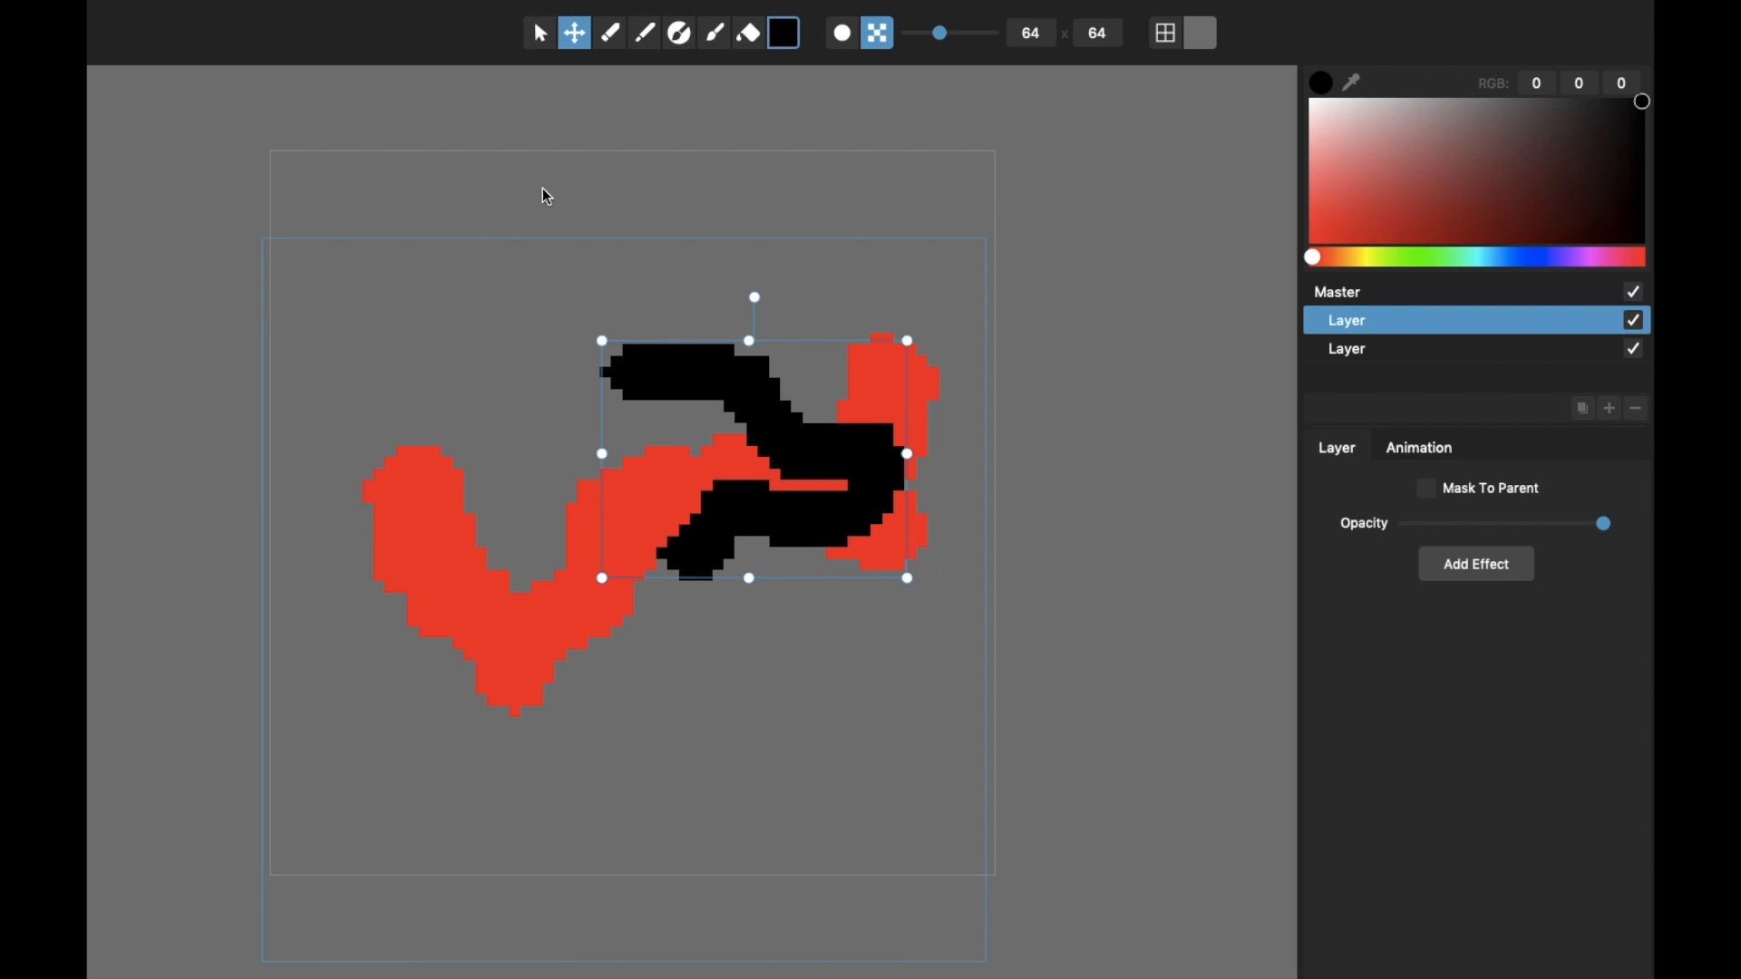
{"action": "left_click", "coordinate": [542, 38]}
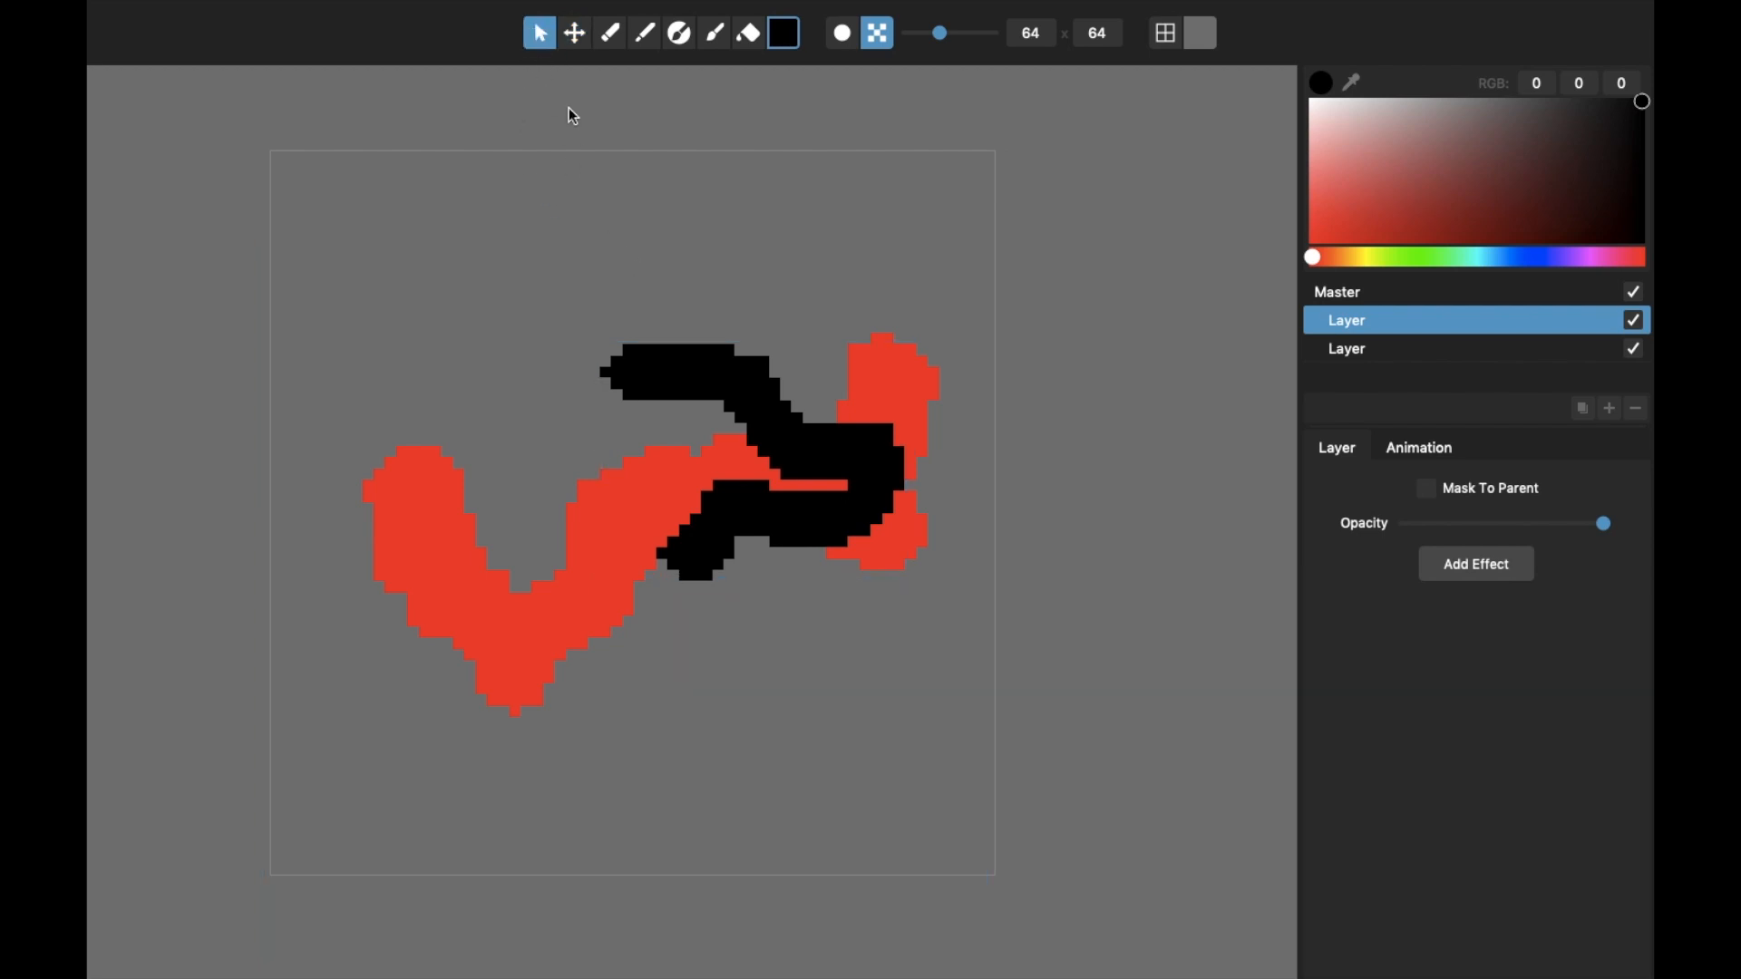